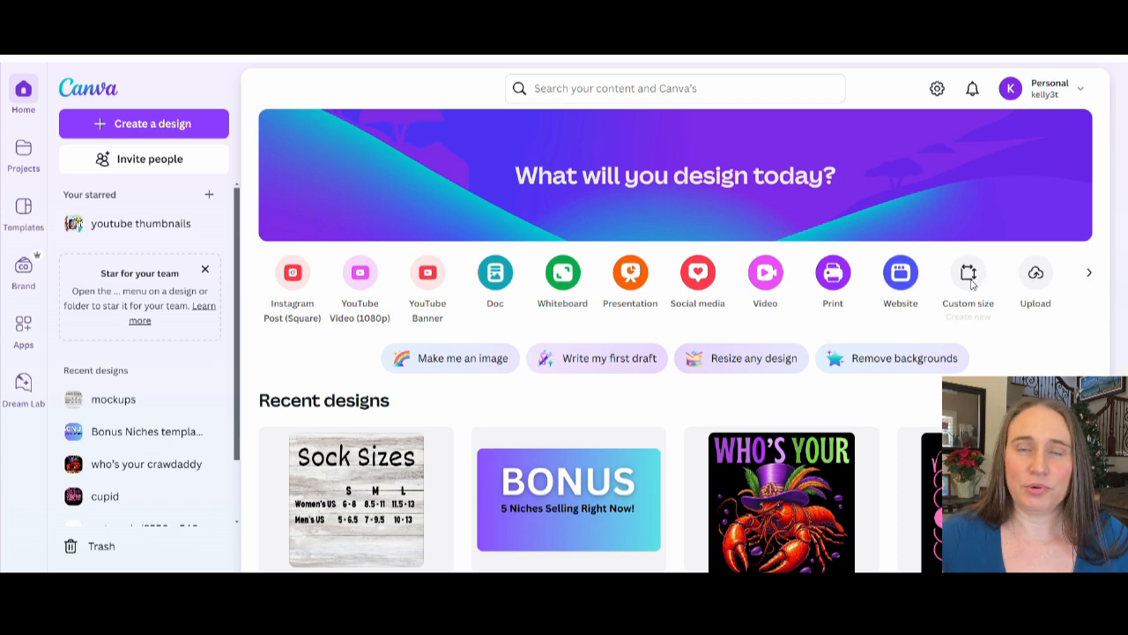
Create a new custom-size design of 4000 × 4000 px and dismiss the template suggestions.
{"action": "left_click", "coordinate": [973, 280]}
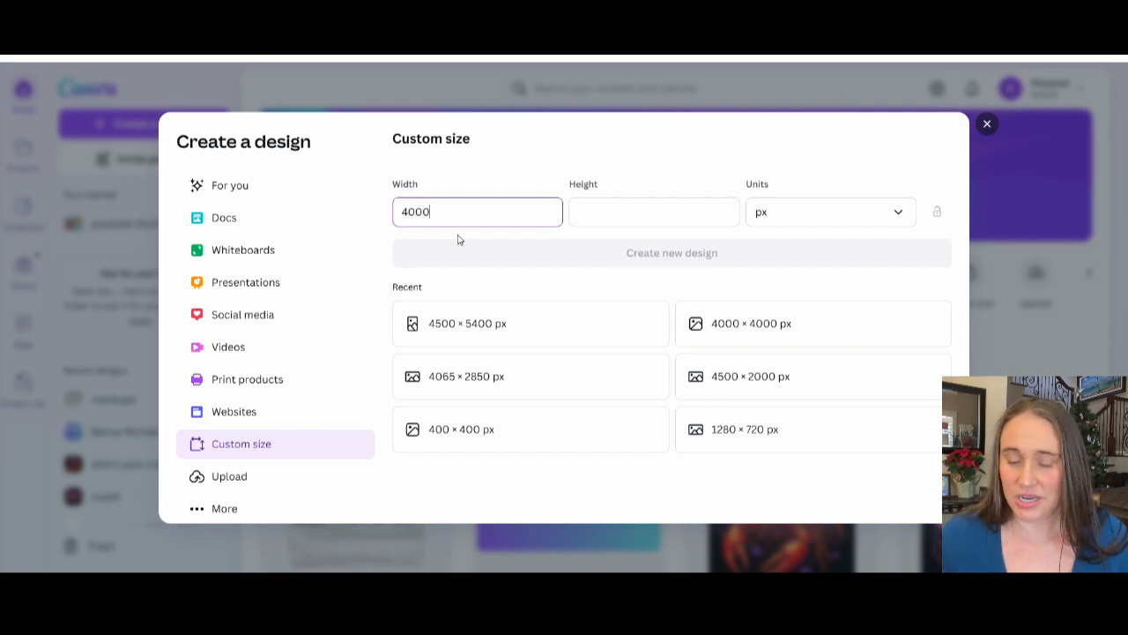
{"action": "left_click", "coordinate": [616, 222]}
{"action": "type", "text": "4"}
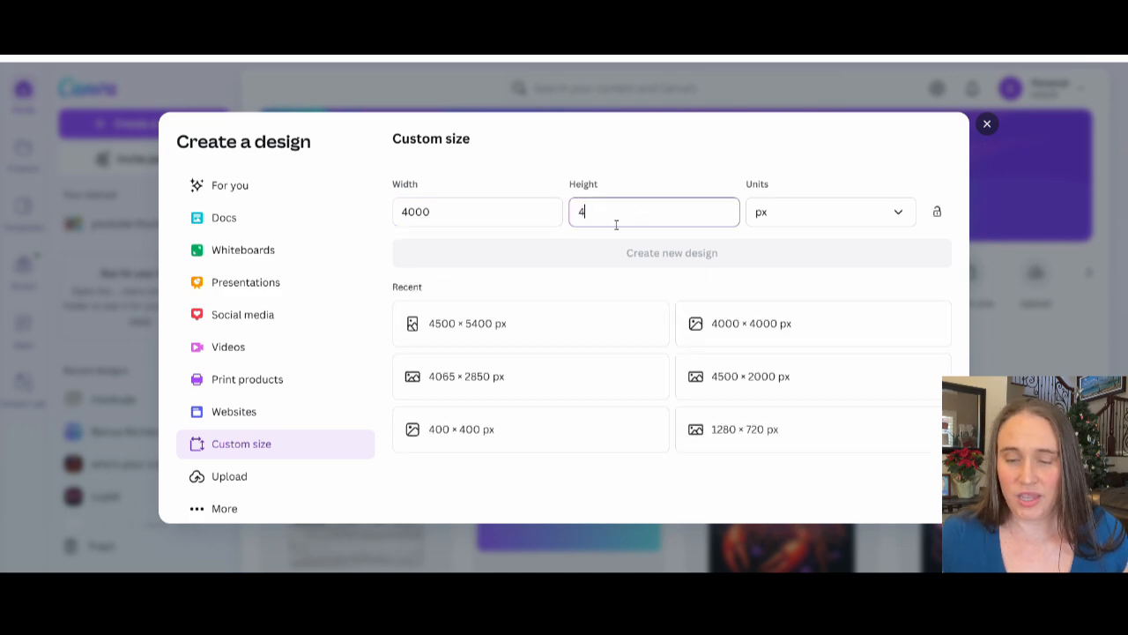
{"action": "type", "text": "000"}
{"action": "left_click", "coordinate": [737, 253]}
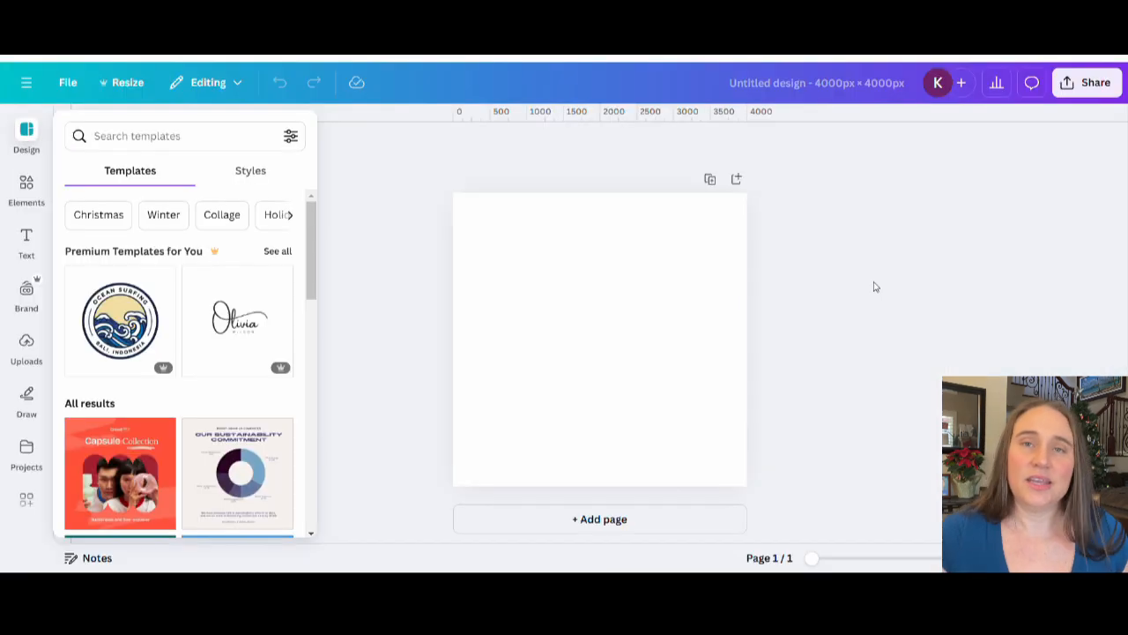
{"action": "left_click", "coordinate": [867, 292]}
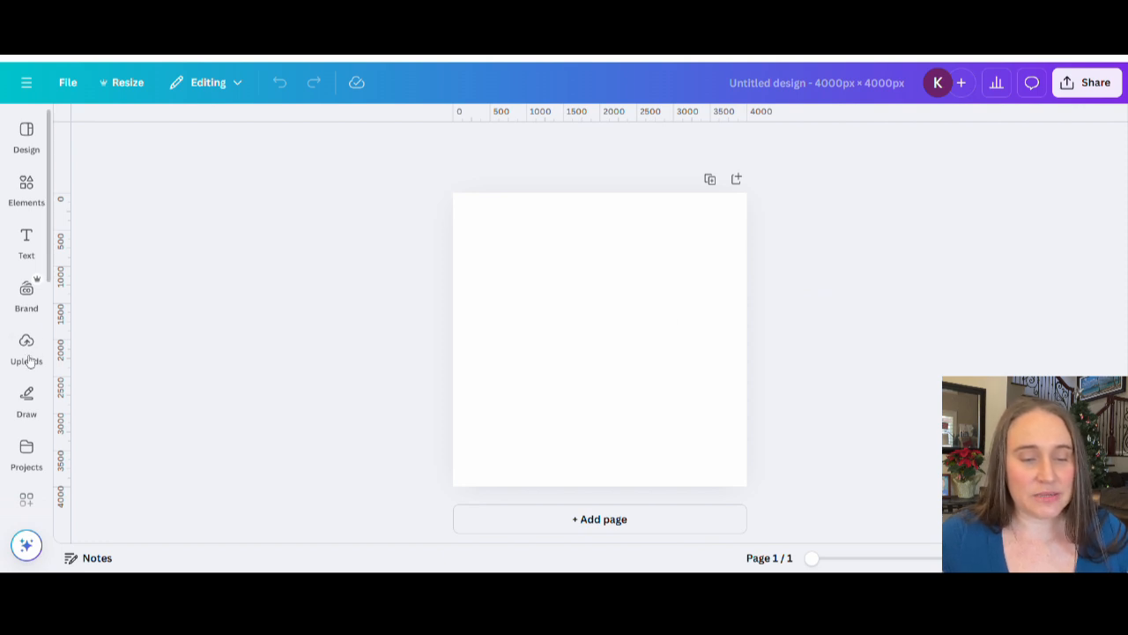
Search the elements for "seamless patterns st patricks day" and show all matching graphics.
{"action": "left_click", "coordinate": [26, 236]}
{"action": "left_click", "coordinate": [24, 194]}
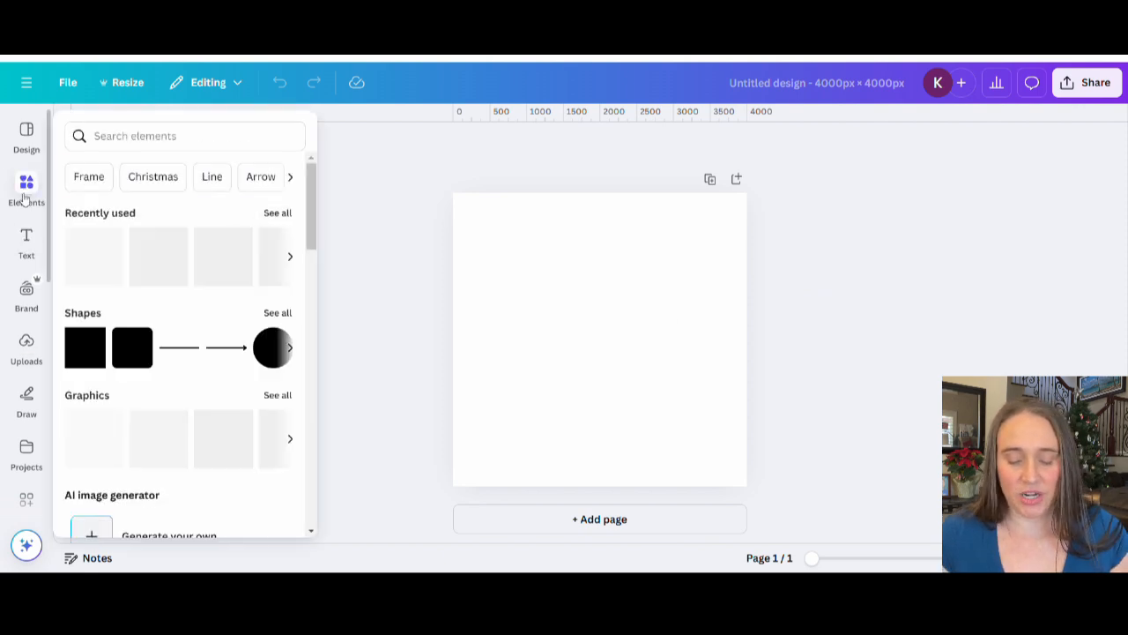
{"action": "left_click", "coordinate": [134, 132]}
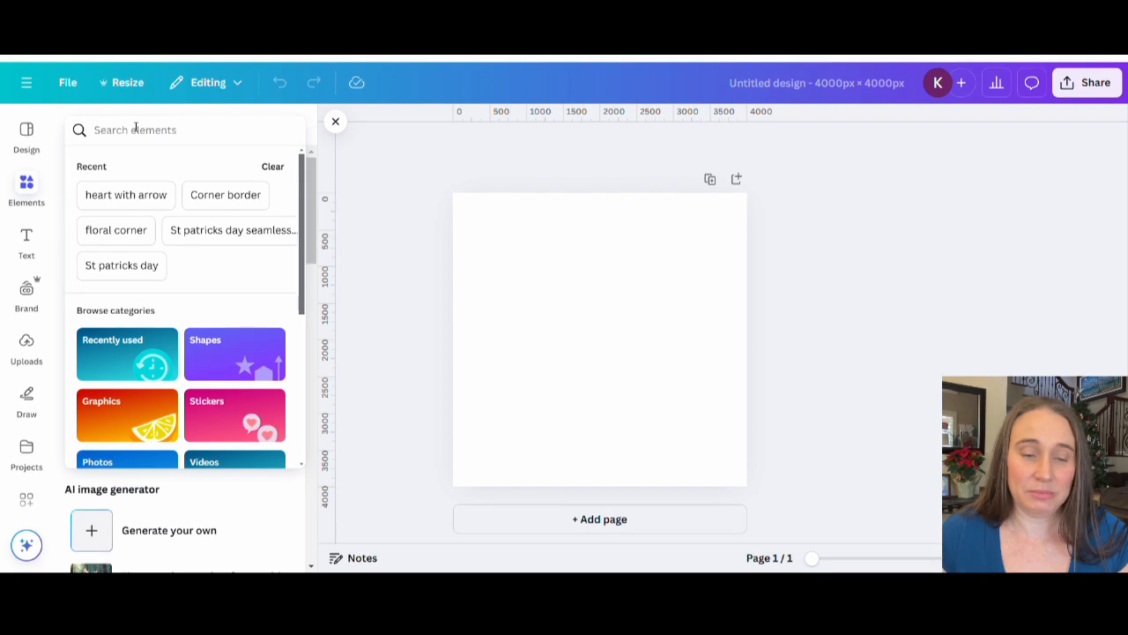
{"action": "type", "text": "seamless patterns"}
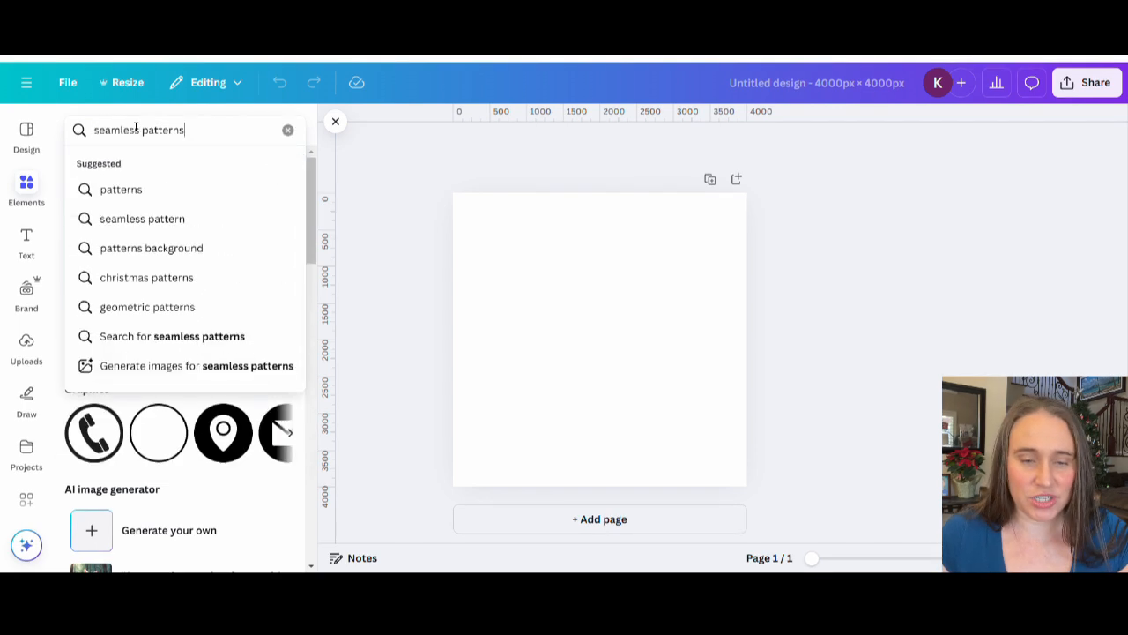
{"action": "type", "text": " st"}
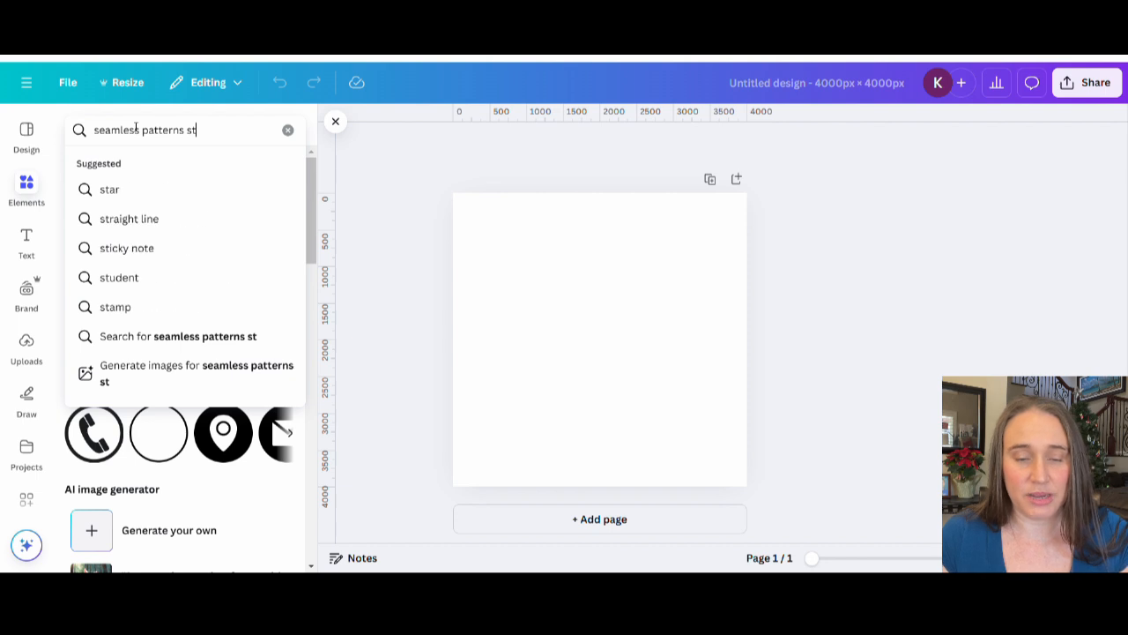
{"action": "type", "text": " patricks da"}
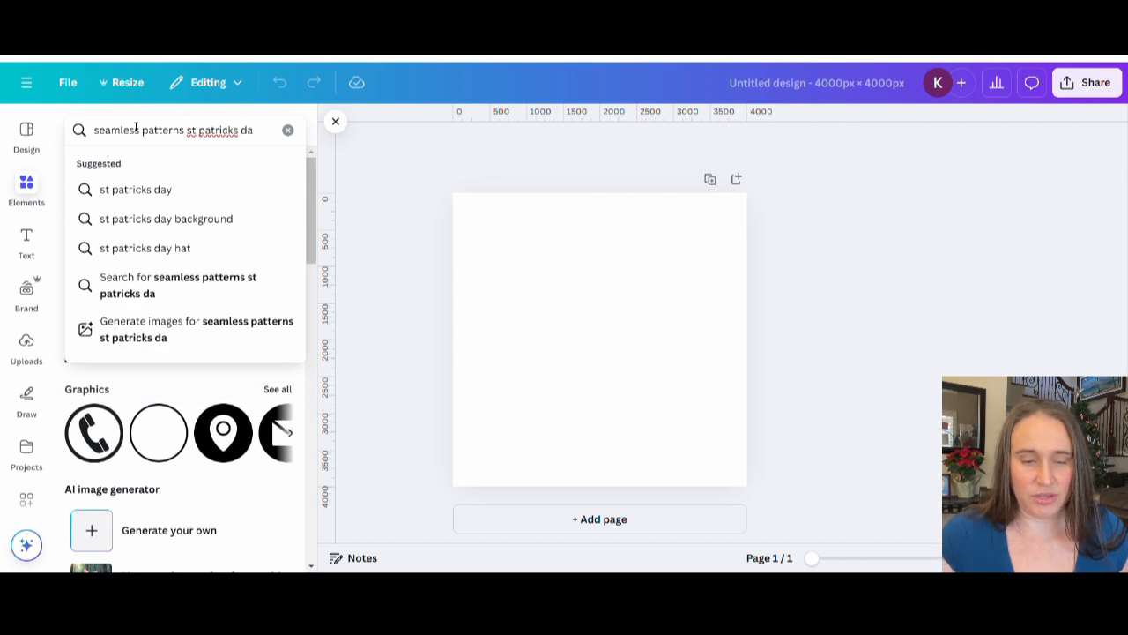
{"action": "type", "text": "y"}
{"action": "key", "text": "Return"}
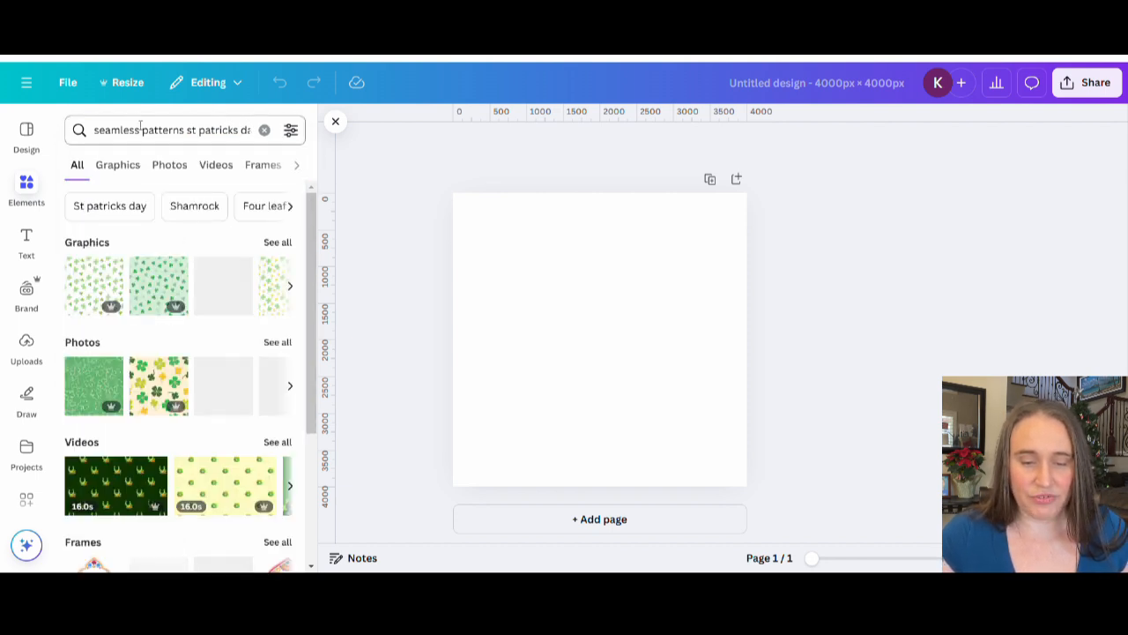
{"action": "left_click", "coordinate": [278, 242]}
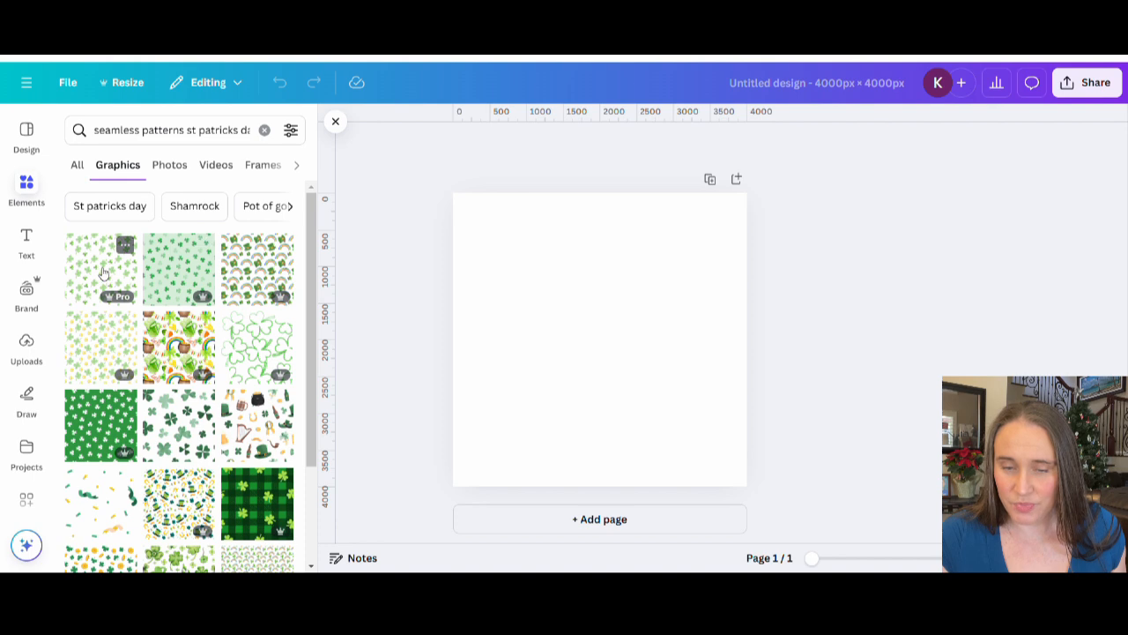
Add the light green clover pattern on white and fit it to the page's upper-left quarter, about 2000 px wide.
{"action": "left_click", "coordinate": [103, 274]}
{"action": "left_click_drag", "start_coordinate": [577, 328], "coordinate": [548, 299]}
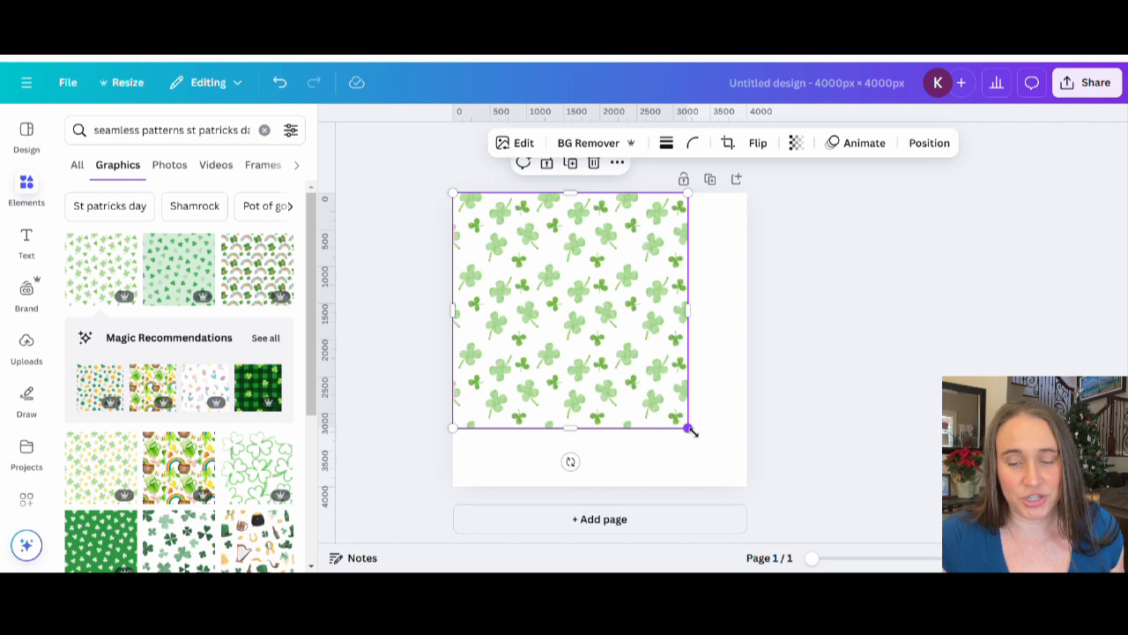
{"action": "left_click_drag", "start_coordinate": [690, 430], "coordinate": [596, 350]}
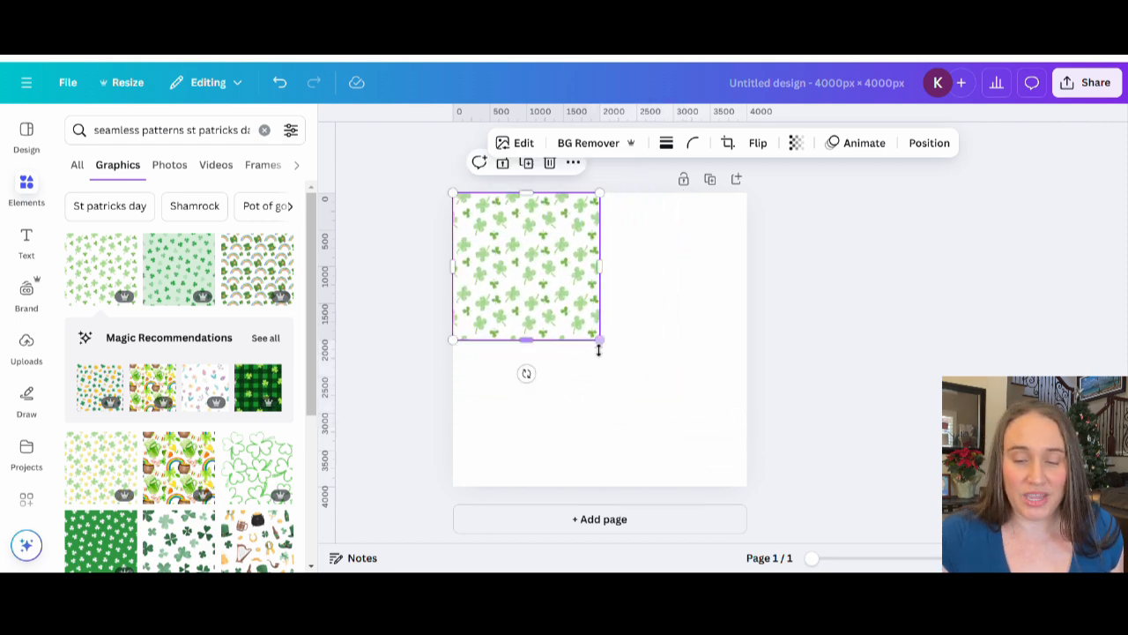
{"action": "left_click", "coordinate": [631, 275]}
{"action": "left_click", "coordinate": [546, 293]}
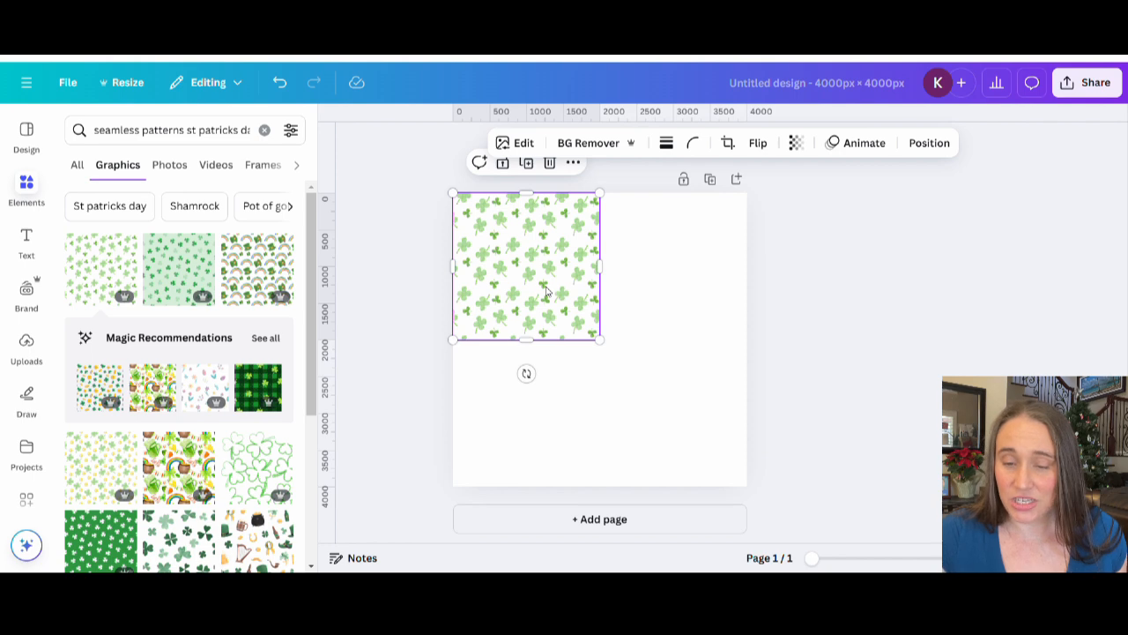
Copy the clover pattern tile into the other three quarters of the page so four tiles cover it edge to edge.
{"action": "left_click_drag", "start_coordinate": [542, 296], "coordinate": [693, 290]}
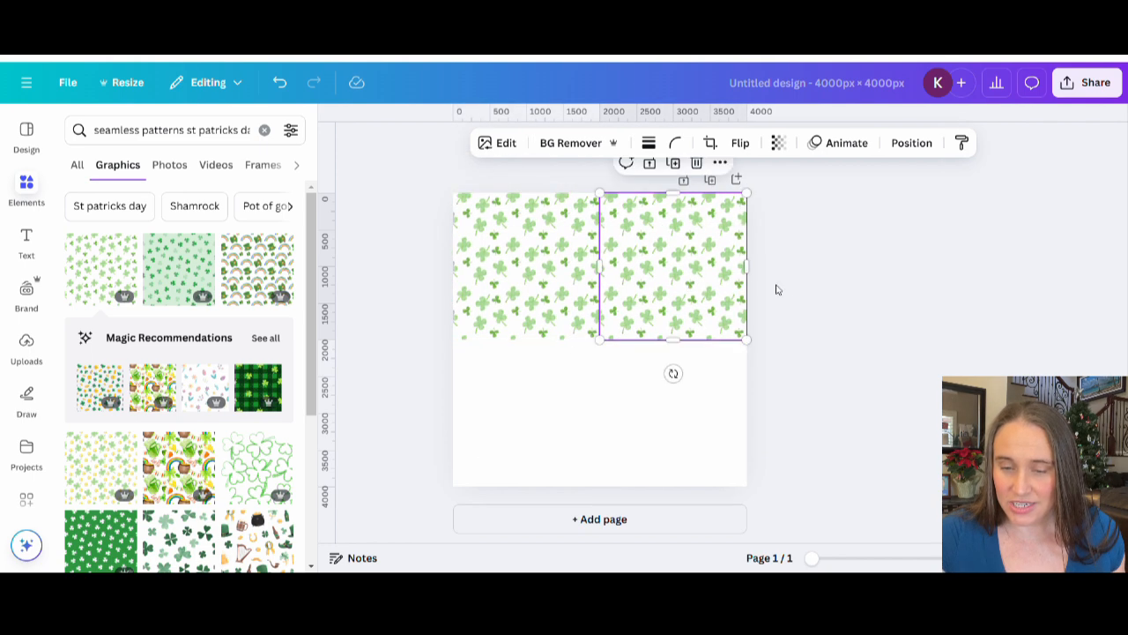
{"action": "left_click", "coordinate": [789, 290]}
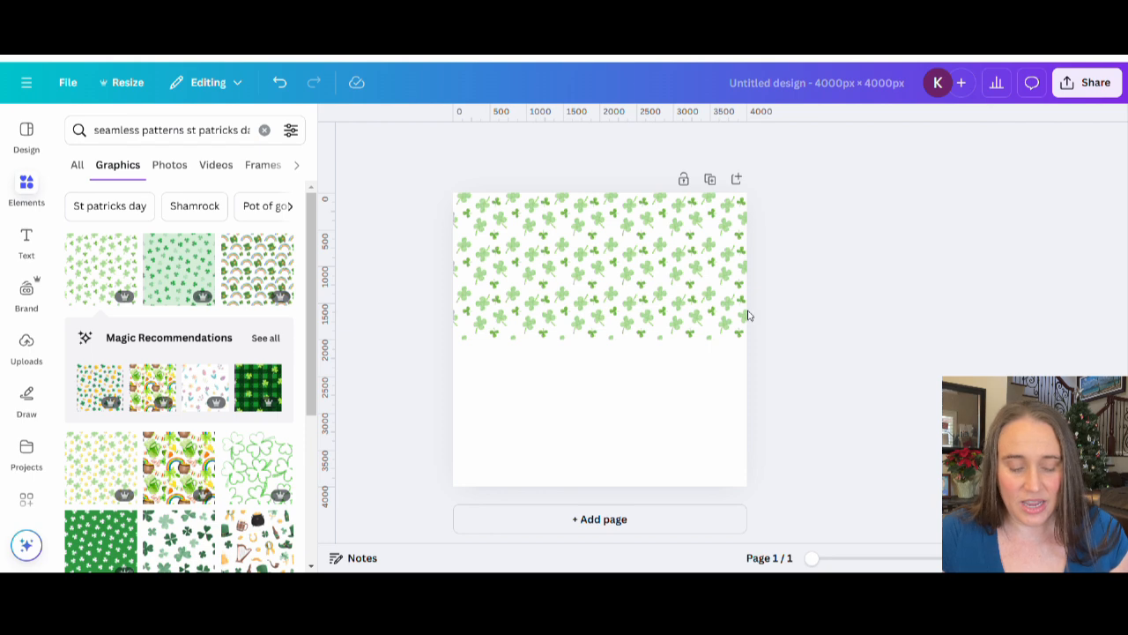
{"action": "left_click", "coordinate": [514, 280]}
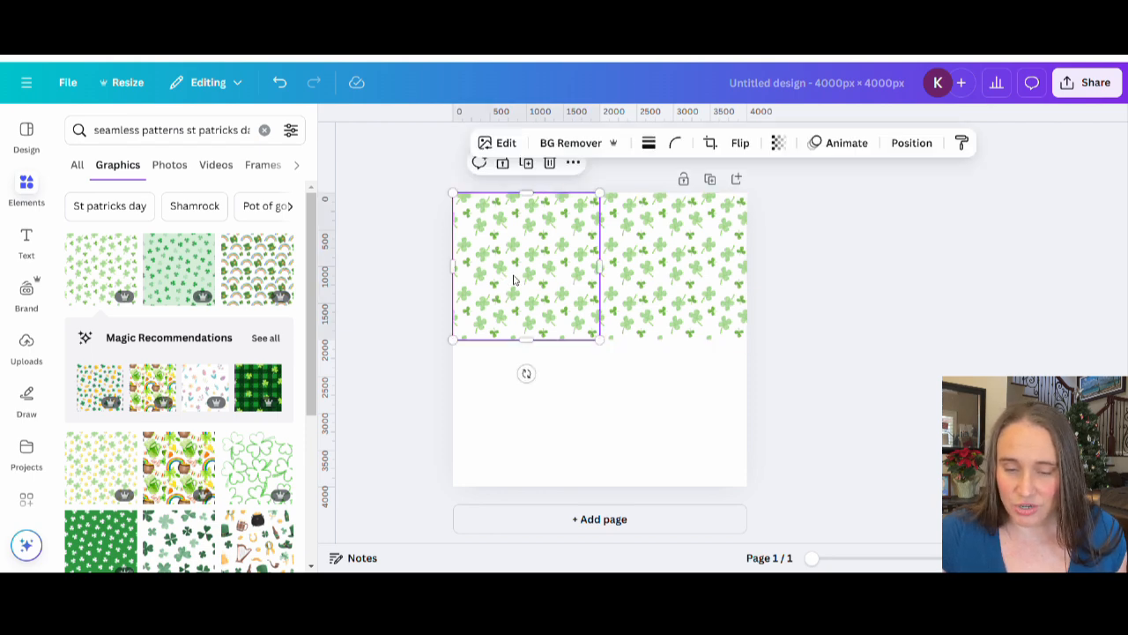
{"action": "left_click_drag", "start_coordinate": [515, 279], "coordinate": [529, 420]}
{"action": "left_click", "coordinate": [939, 342]}
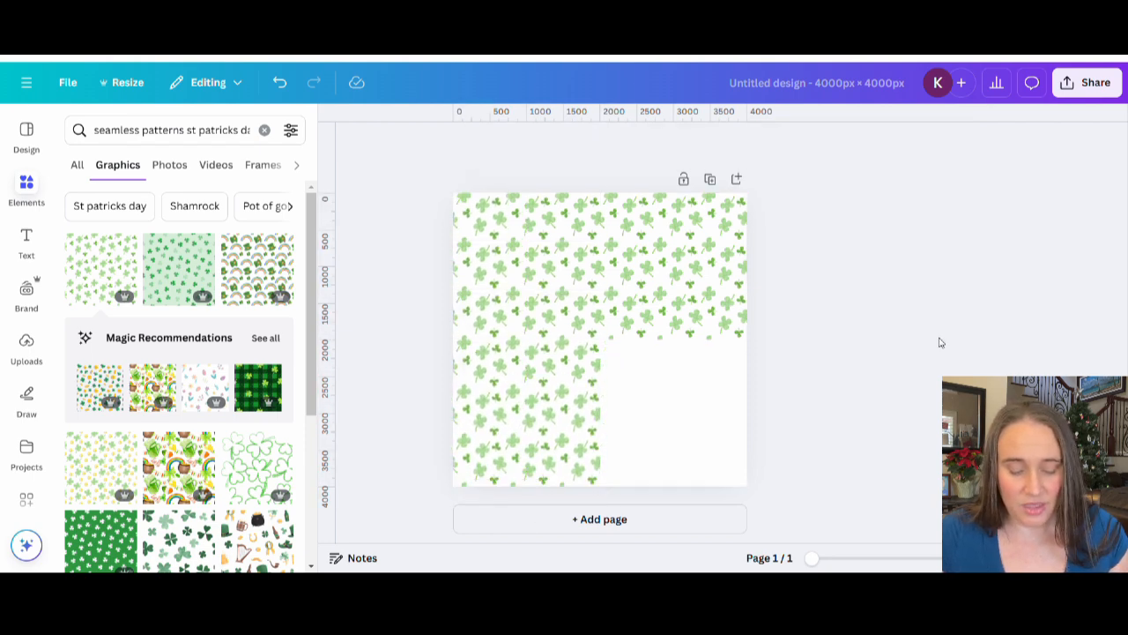
{"action": "left_click", "coordinate": [553, 466]}
{"action": "left_click_drag", "start_coordinate": [553, 465], "coordinate": [701, 466]}
{"action": "left_click", "coordinate": [859, 432]}
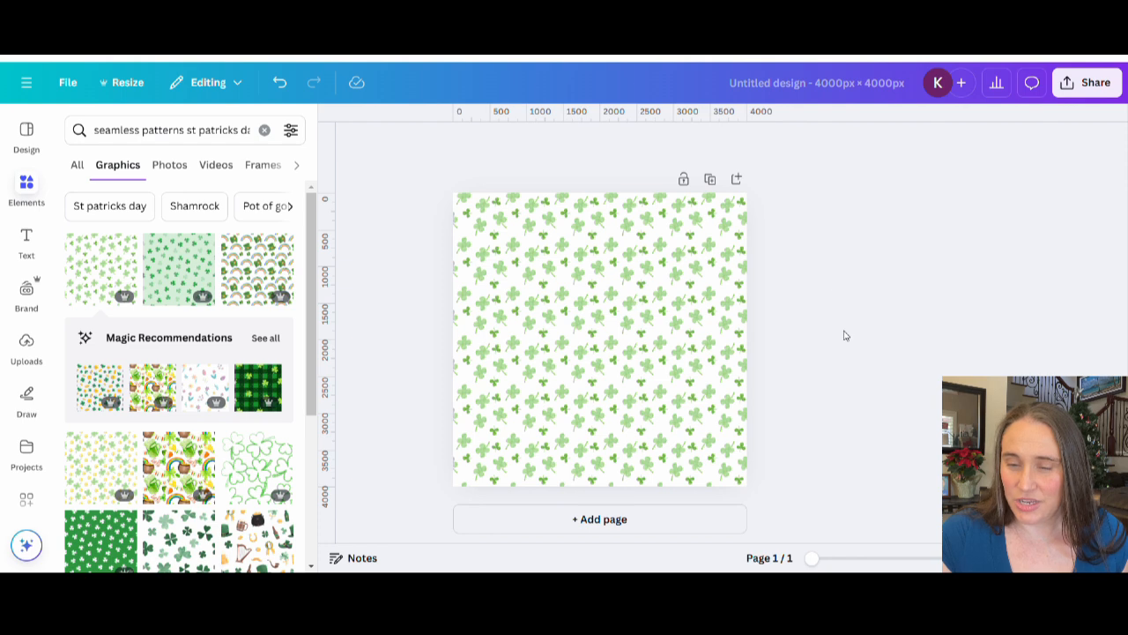
Duplicate the page and, on the copy, keep only one clover tile enlarged to 4000 × 4000 px.
{"action": "left_click", "coordinate": [710, 179]}
{"action": "left_click_drag", "start_coordinate": [690, 264], "coordinate": [826, 265]}
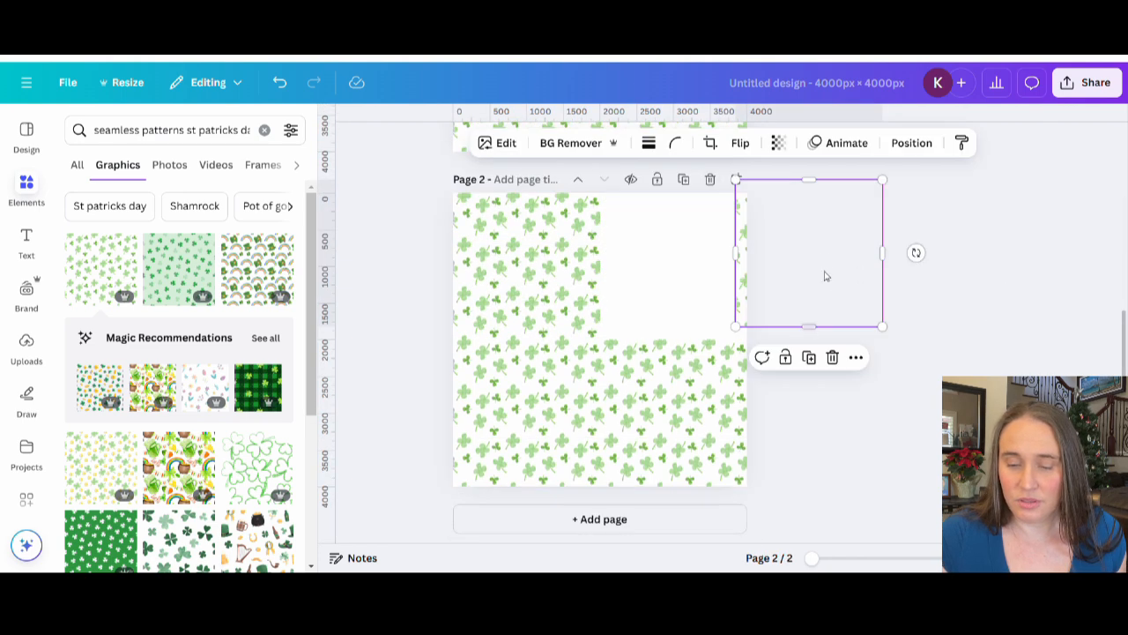
{"action": "left_click", "coordinate": [1058, 252]}
{"action": "left_click_drag", "start_coordinate": [723, 423], "coordinate": [195, 321]}
{"action": "left_click", "coordinate": [476, 253]}
{"action": "left_click_drag", "start_coordinate": [604, 342], "coordinate": [722, 520]}
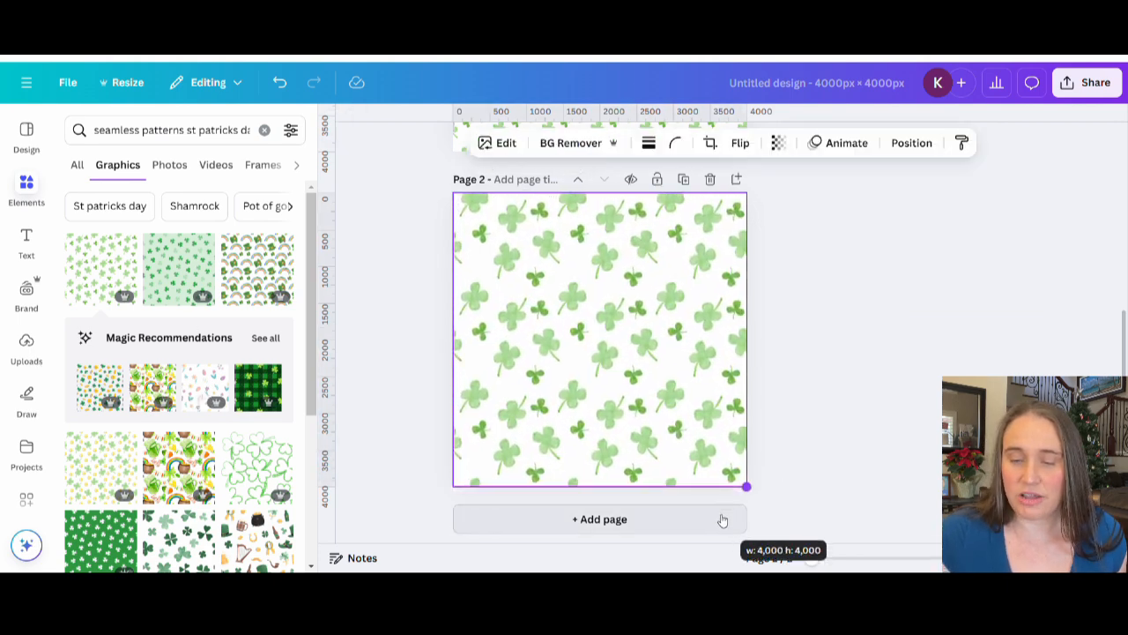
{"action": "left_click", "coordinate": [878, 436]}
Compare the scale of the clover pattern on page 1 with the one on page 2.
{"action": "scroll", "coordinate": [943, 370], "scroll_direction": "up", "scroll_amount": 4}
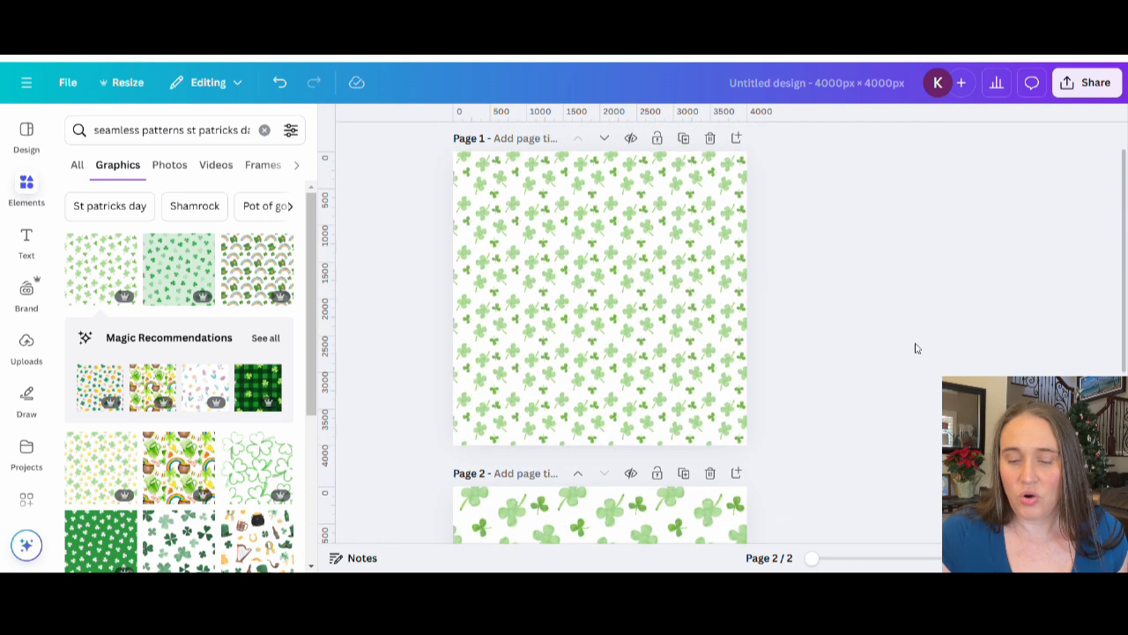
{"action": "scroll", "coordinate": [688, 379], "scroll_direction": "down", "scroll_amount": 3}
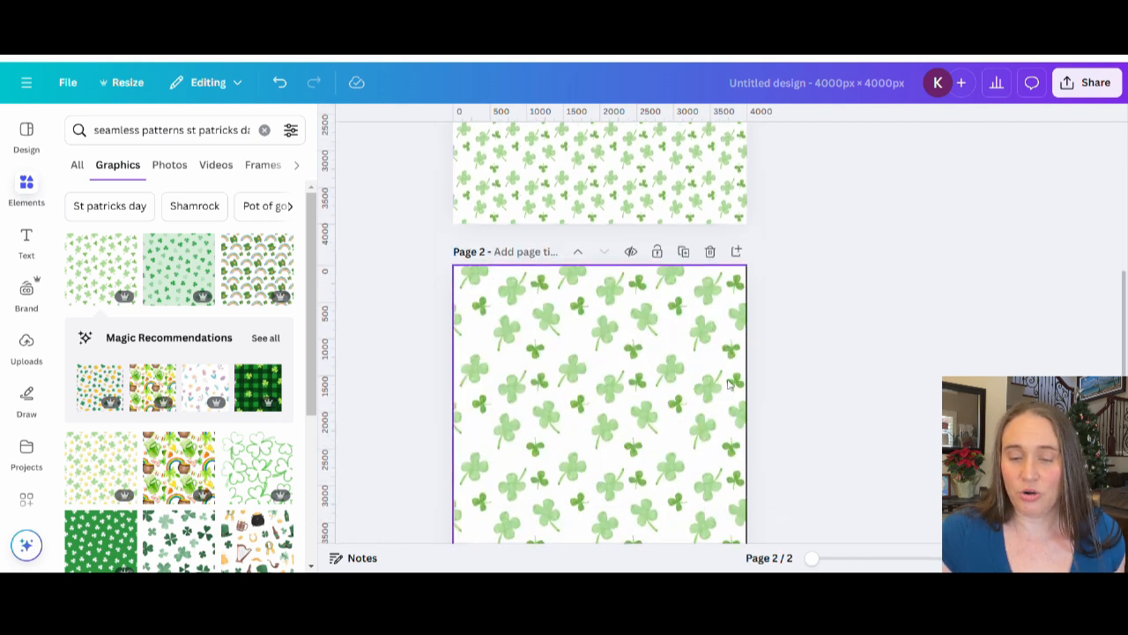
{"action": "scroll", "coordinate": [729, 385], "scroll_direction": "down", "scroll_amount": 1}
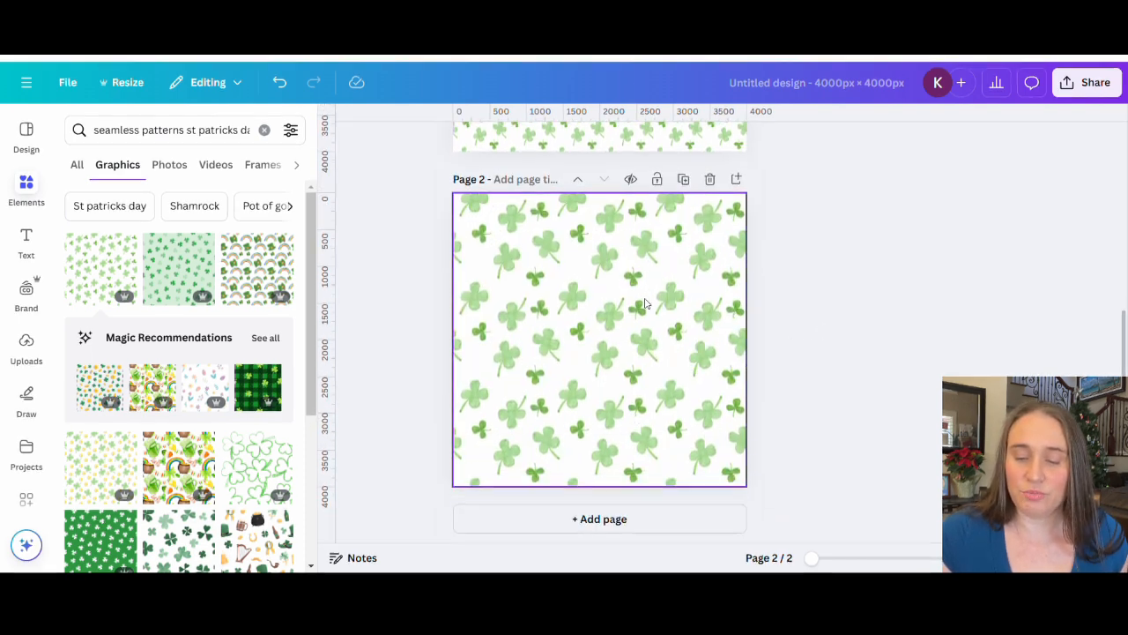
{"action": "scroll", "coordinate": [587, 317], "scroll_direction": "up", "scroll_amount": 4}
{"action": "scroll", "coordinate": [610, 360], "scroll_direction": "down", "scroll_amount": 2}
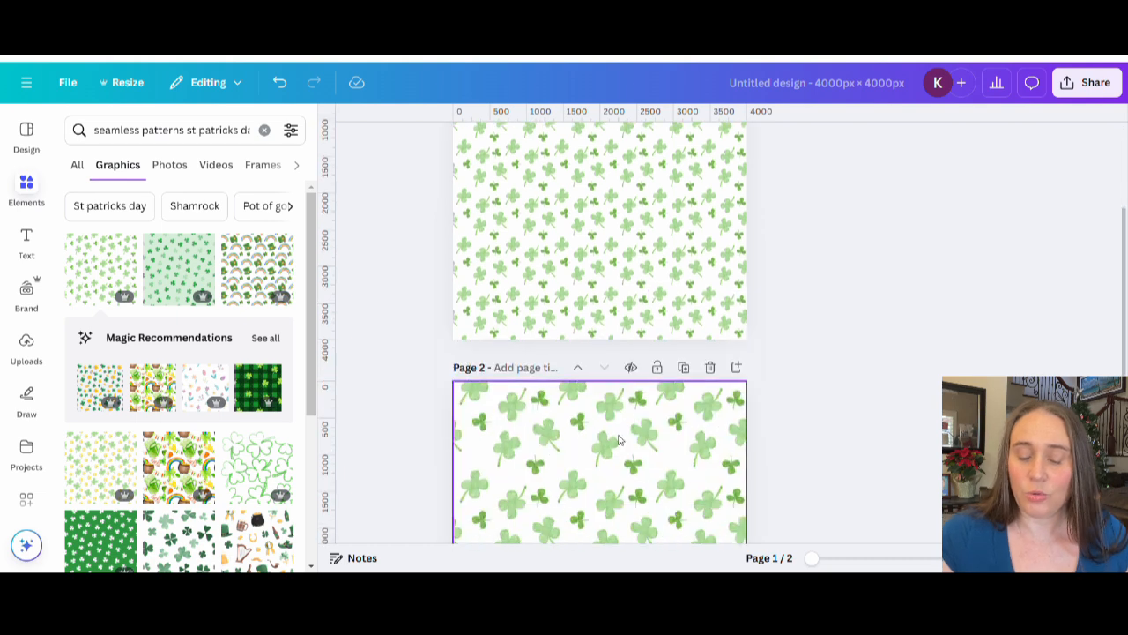
{"action": "scroll", "coordinate": [617, 335], "scroll_direction": "up", "scroll_amount": 2}
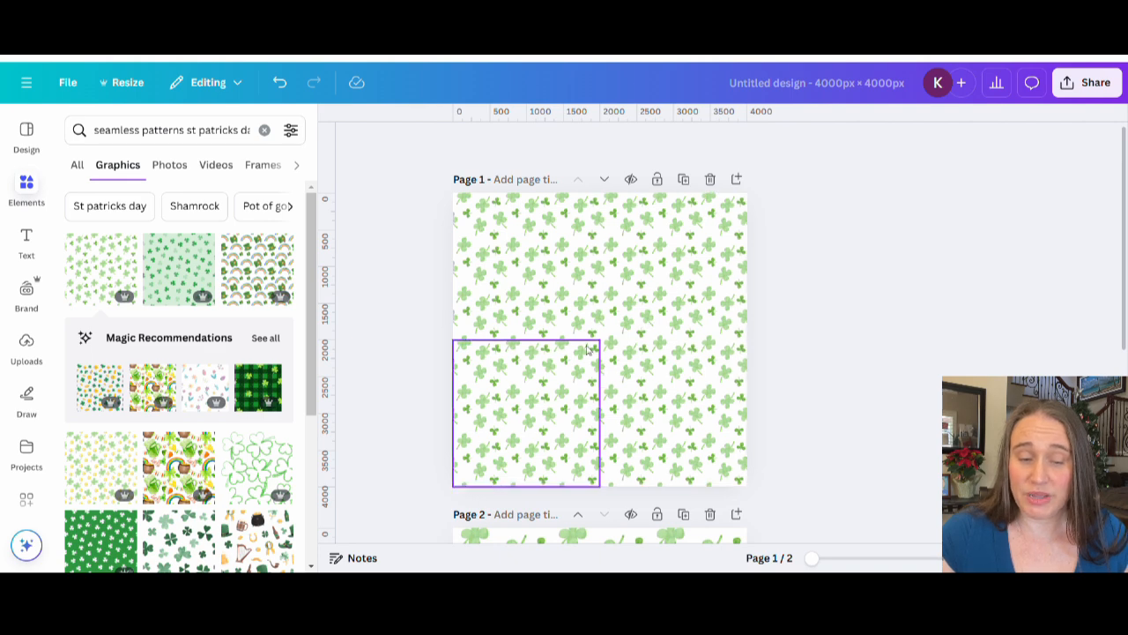
{"action": "scroll", "coordinate": [878, 259], "scroll_direction": "down", "scroll_amount": 5}
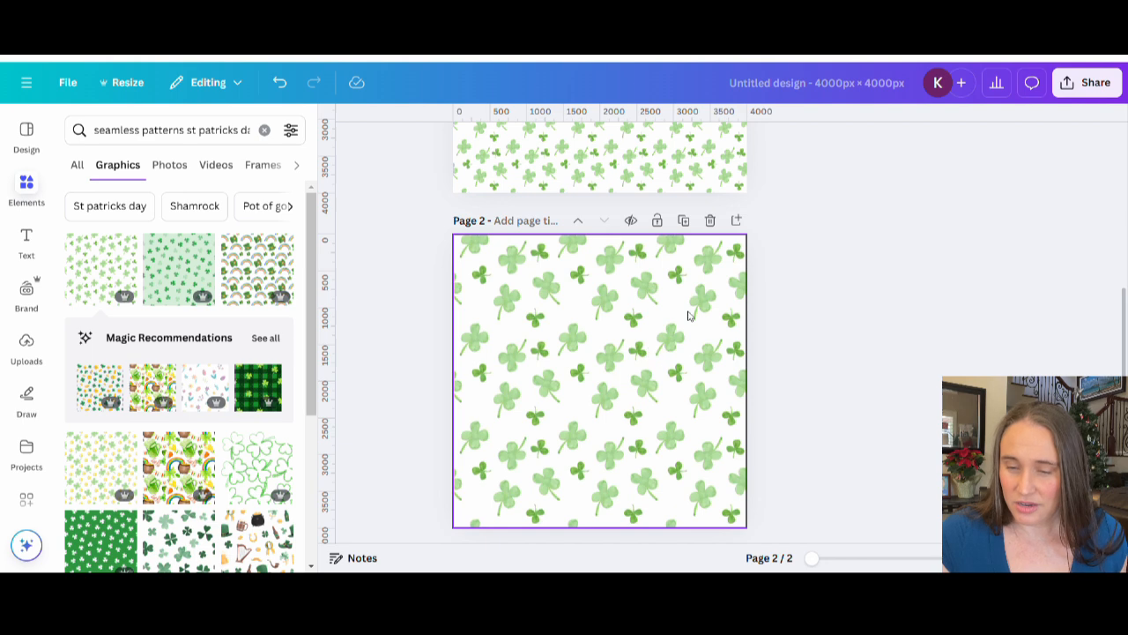
Set page 2's background to the darkest green from the photo colors, sliding the clover pattern aside and back over the full page.
{"action": "left_click", "coordinate": [634, 394]}
{"action": "left_click_drag", "start_coordinate": [634, 394], "coordinate": [572, 394]}
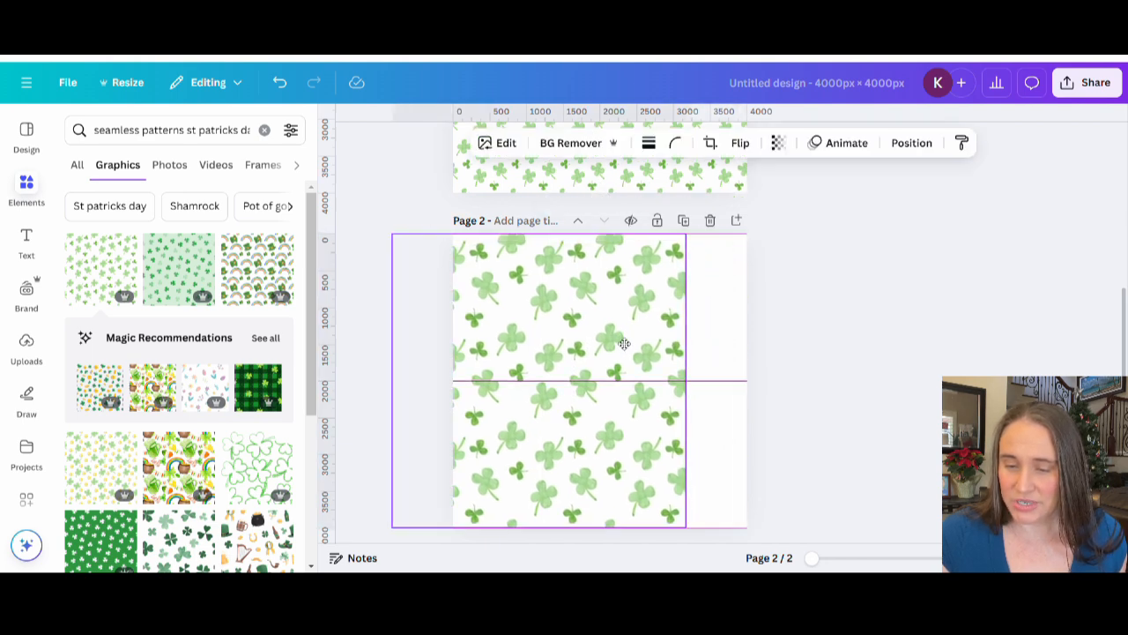
{"action": "left_click", "coordinate": [708, 312]}
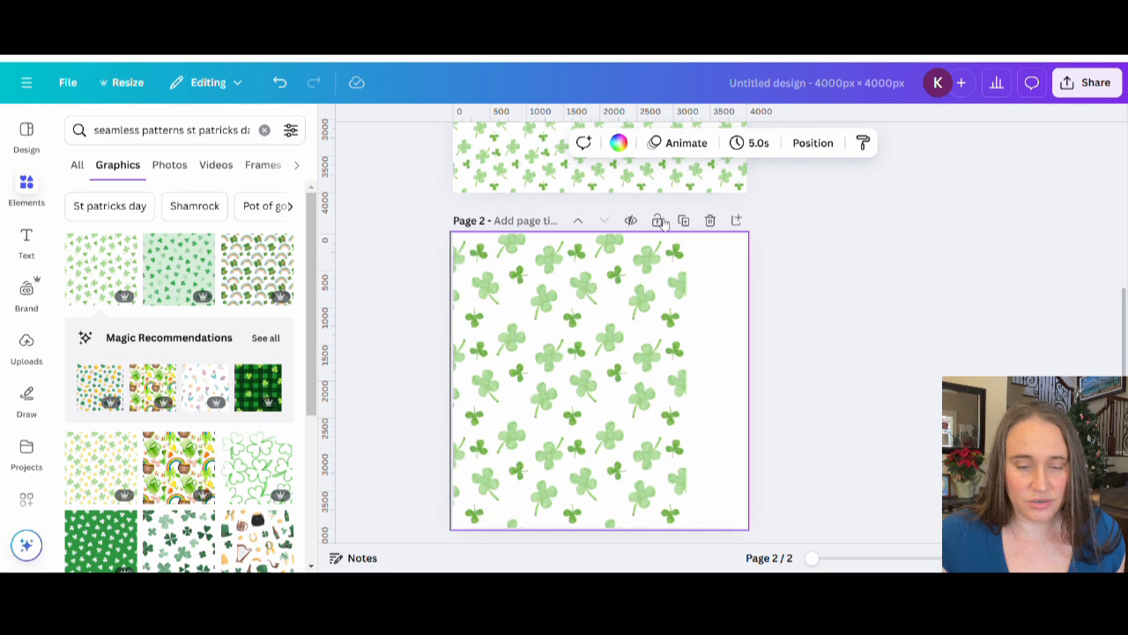
{"action": "left_click", "coordinate": [618, 143]}
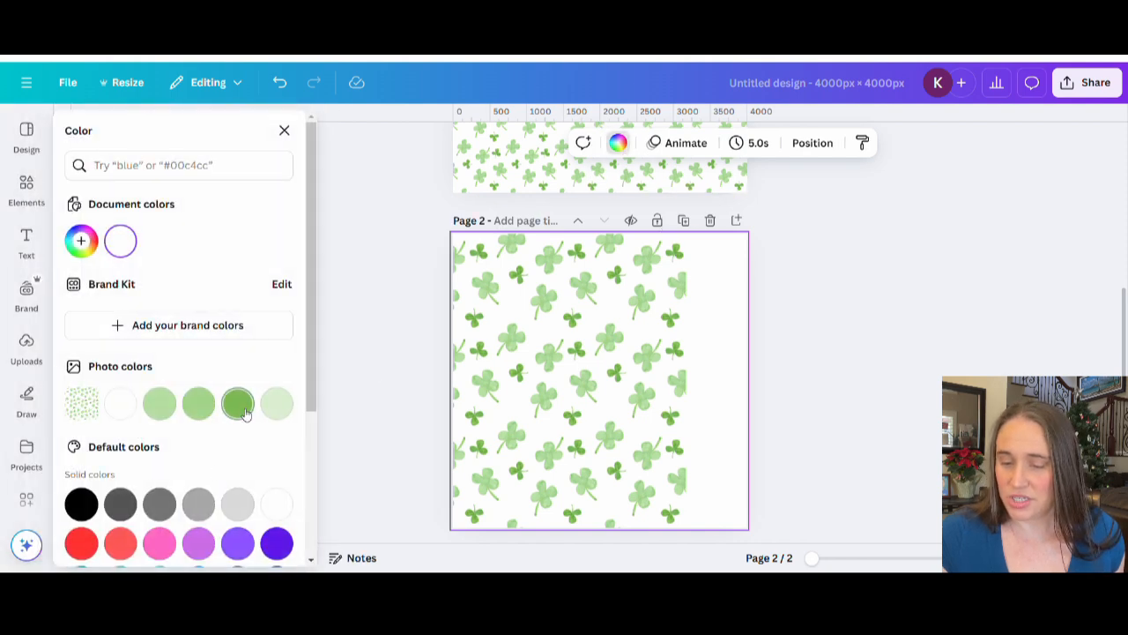
{"action": "left_click", "coordinate": [238, 403]}
{"action": "left_click", "coordinate": [937, 401]}
{"action": "left_click_drag", "start_coordinate": [623, 385], "coordinate": [681, 386]}
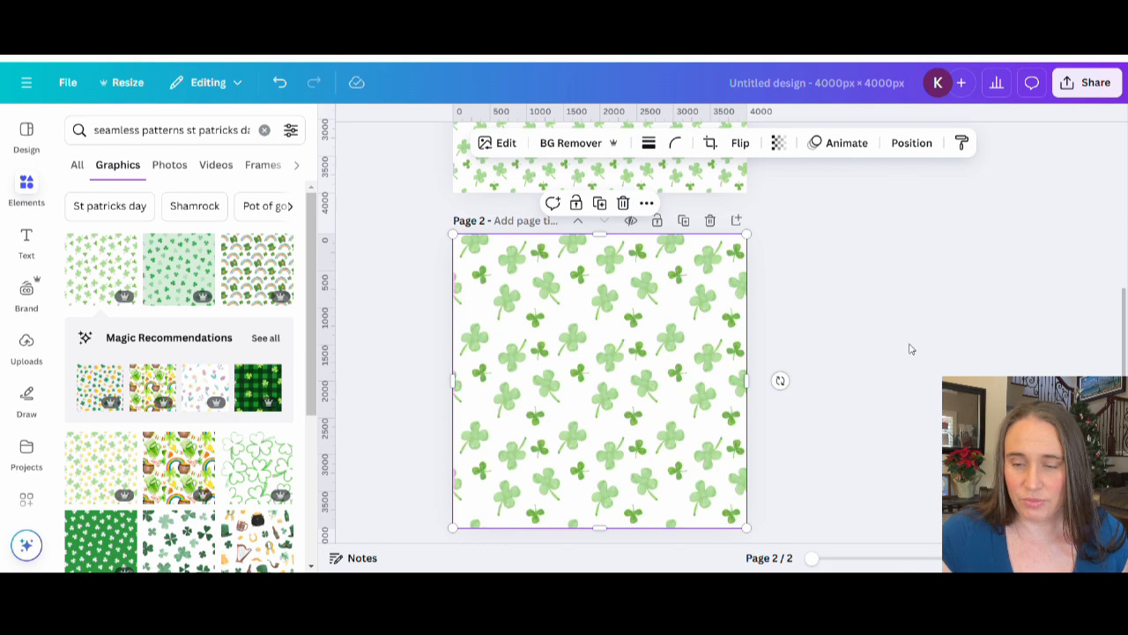
{"action": "left_click", "coordinate": [912, 347]}
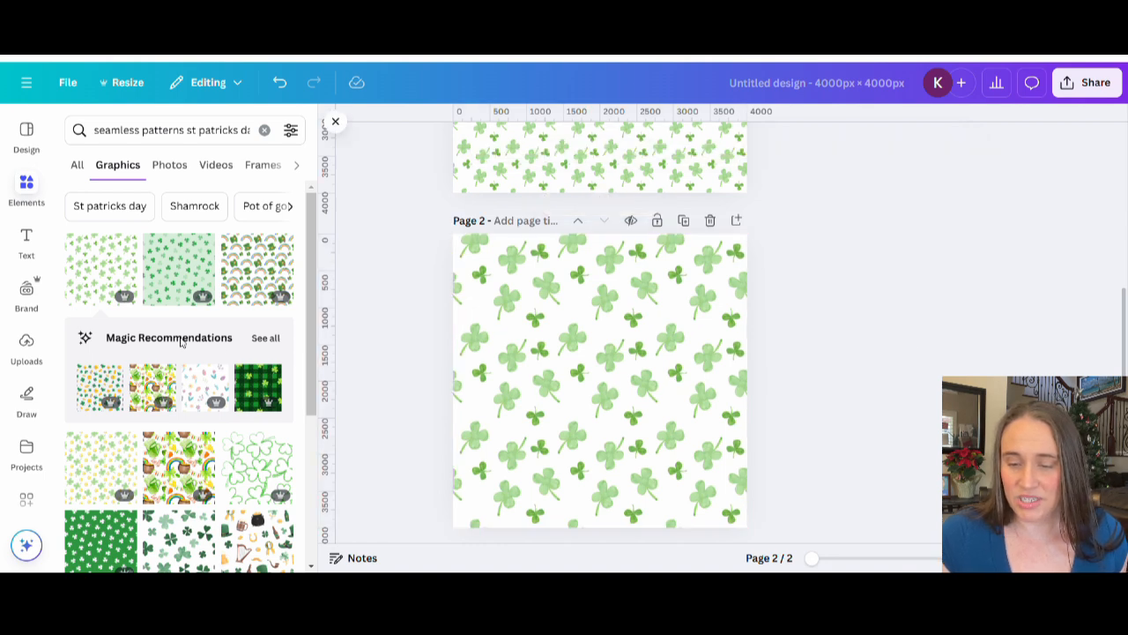
Add a third page and place the green outlined shamrock pattern graphic on it.
{"action": "left_click", "coordinate": [737, 220]}
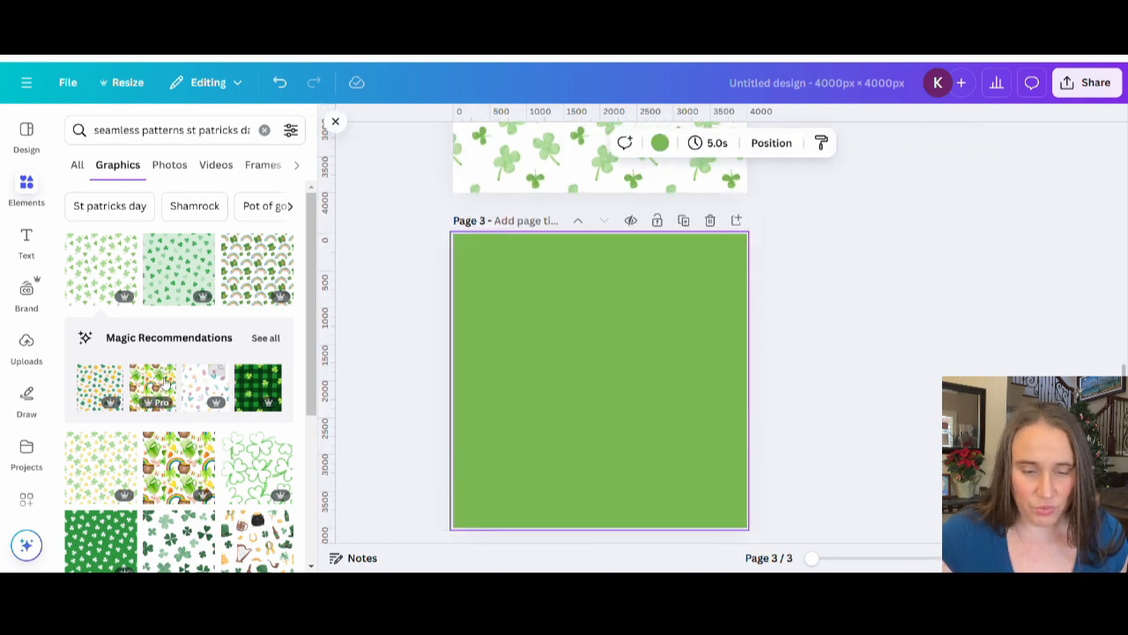
{"action": "scroll", "coordinate": [187, 295], "scroll_direction": "down", "scroll_amount": 2}
{"action": "scroll", "coordinate": [187, 295], "scroll_direction": "down", "scroll_amount": 1}
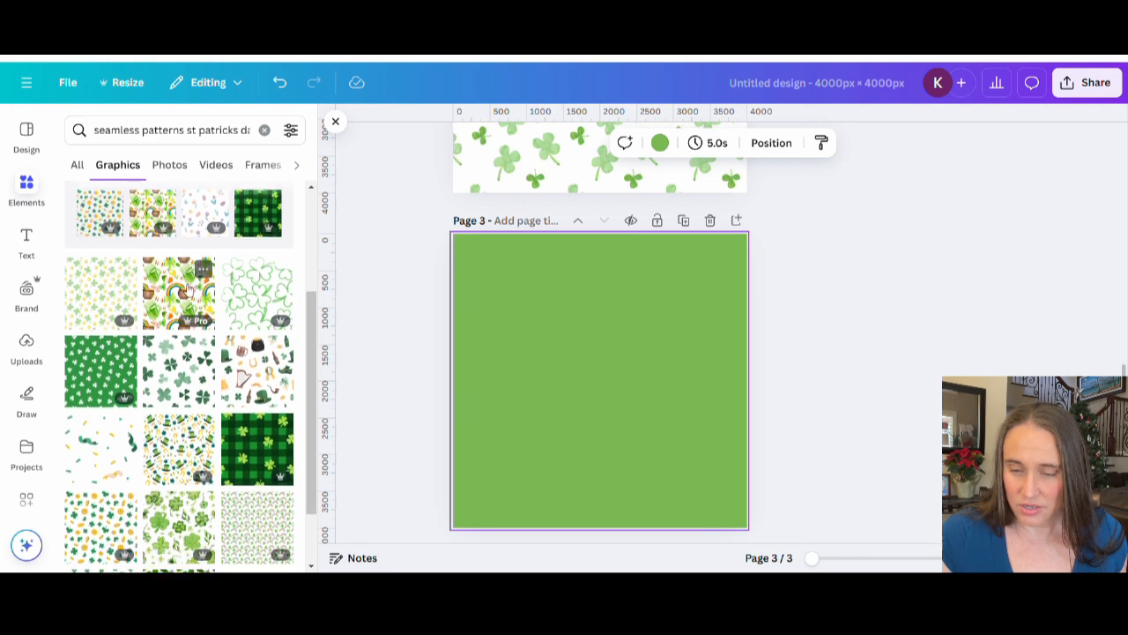
{"action": "left_click", "coordinate": [253, 262]}
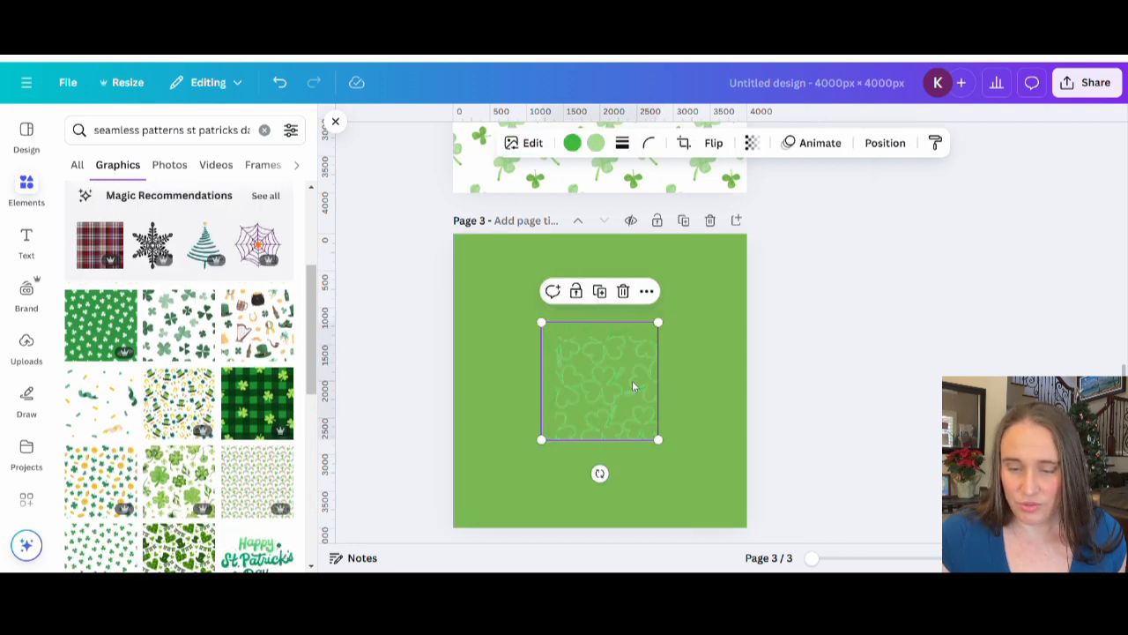
Enlarge the outlined shamrock pattern on page 3 to the full page width and align it over the page.
{"action": "left_click_drag", "start_coordinate": [615, 397], "coordinate": [549, 339]}
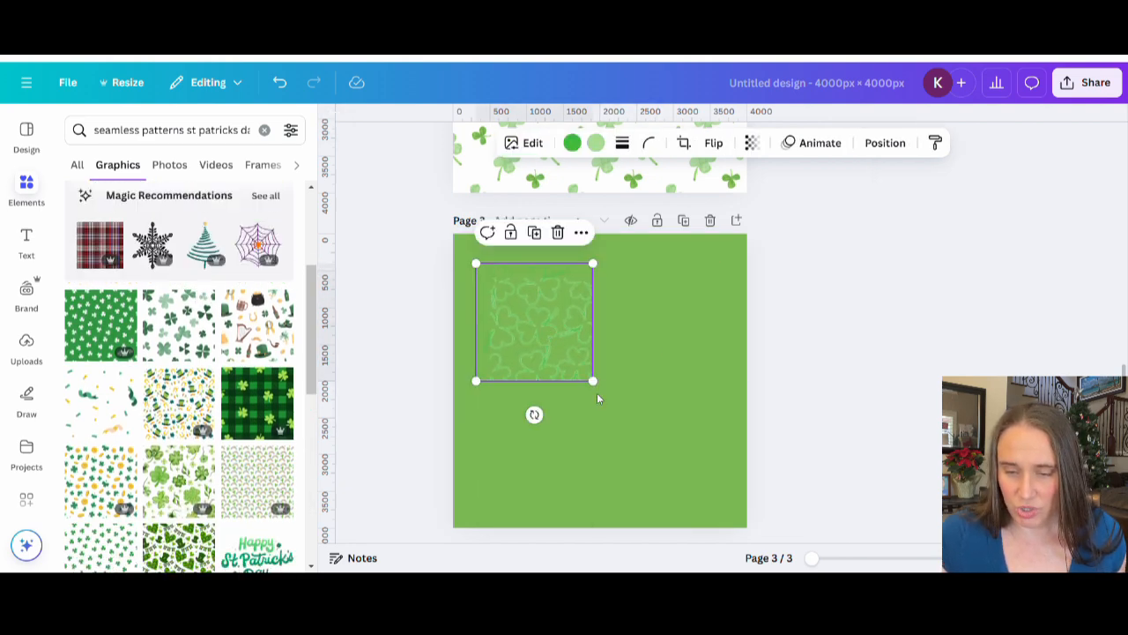
{"action": "left_click_drag", "start_coordinate": [594, 383], "coordinate": [797, 546]}
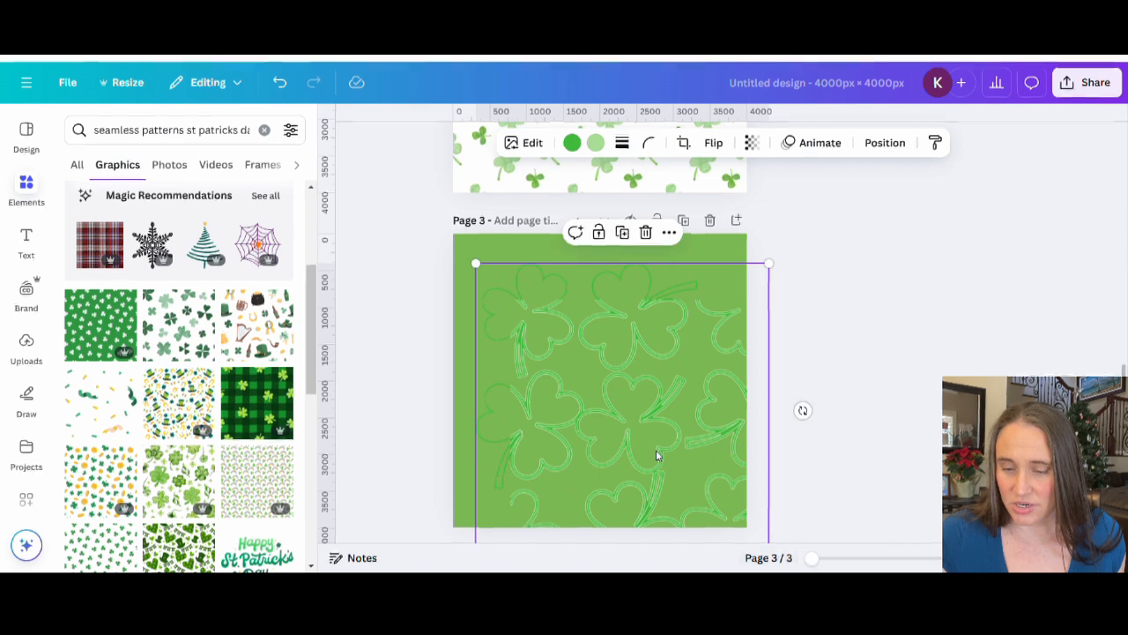
{"action": "left_click_drag", "start_coordinate": [657, 453], "coordinate": [607, 396]}
{"action": "left_click", "coordinate": [742, 435]}
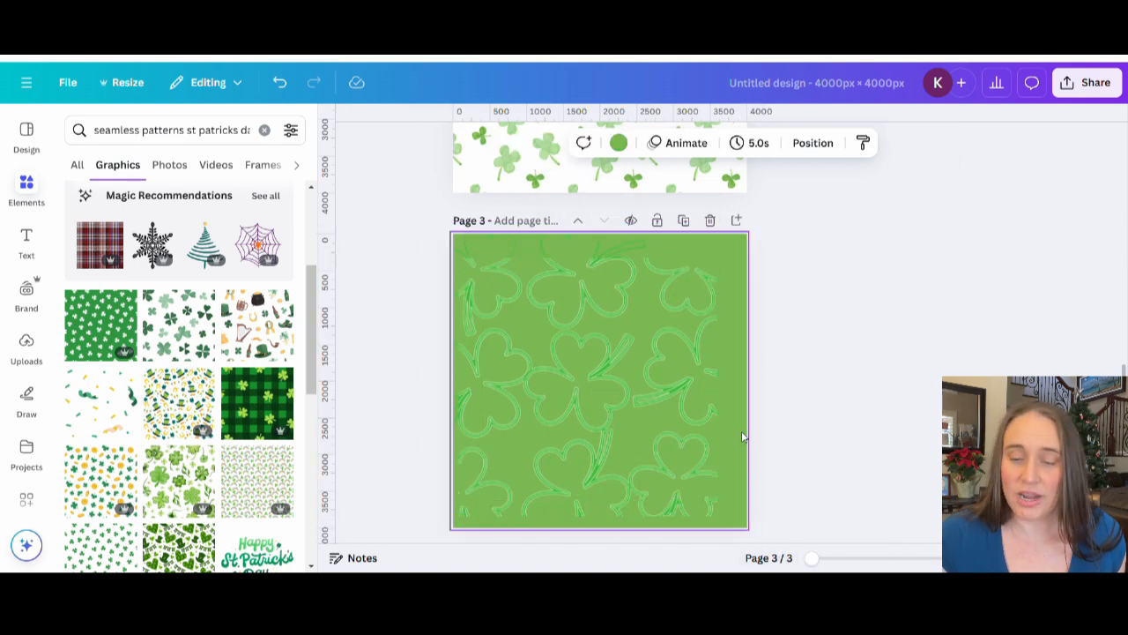
Set page 3's background to white, sliding the outlined shamrock pattern aside and back over the full page.
{"action": "left_click_drag", "start_coordinate": [718, 382], "coordinate": [645, 384]}
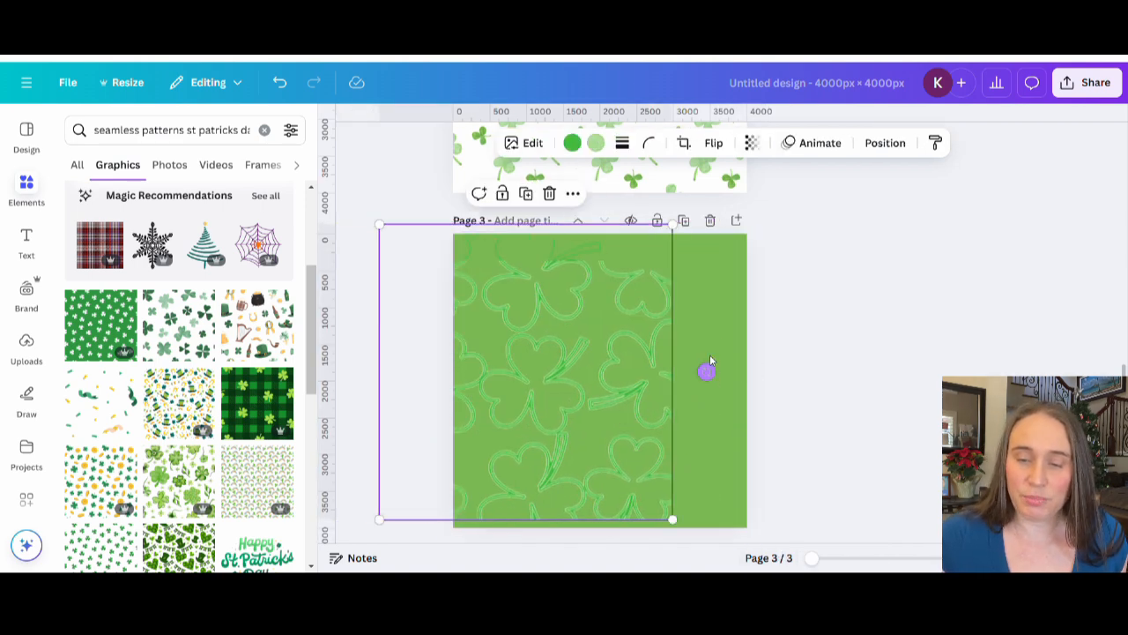
{"action": "left_click", "coordinate": [685, 306]}
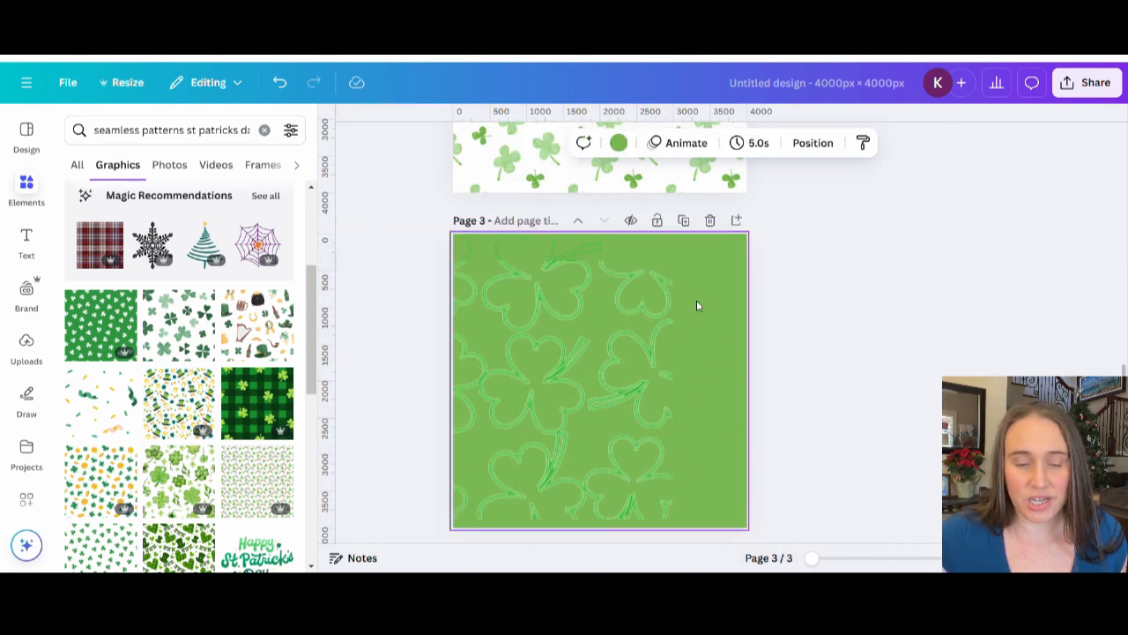
{"action": "left_click", "coordinate": [618, 142]}
{"action": "left_click", "coordinate": [275, 504]}
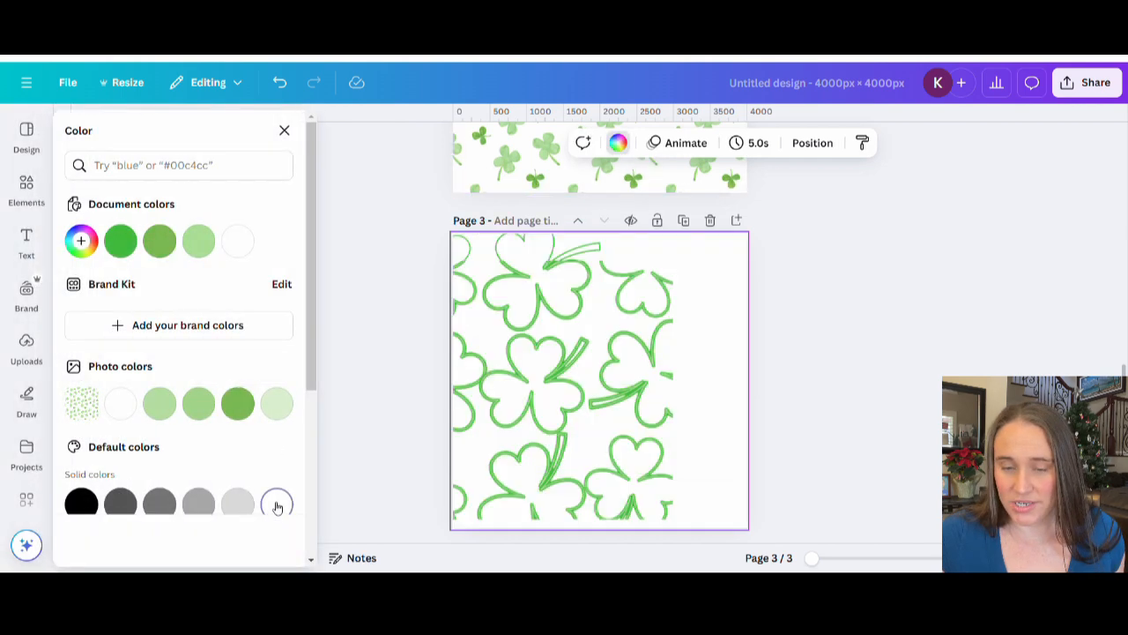
{"action": "left_click", "coordinate": [860, 365]}
{"action": "left_click_drag", "start_coordinate": [466, 439], "coordinate": [545, 448]}
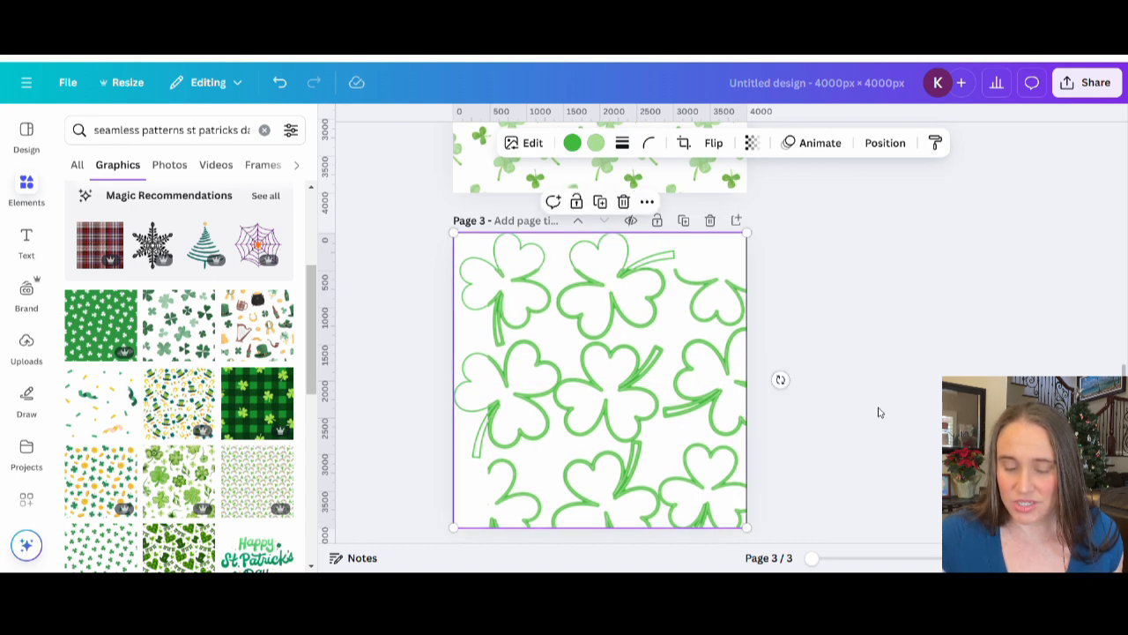
{"action": "scroll", "coordinate": [867, 422], "scroll_direction": "down", "scroll_amount": 1}
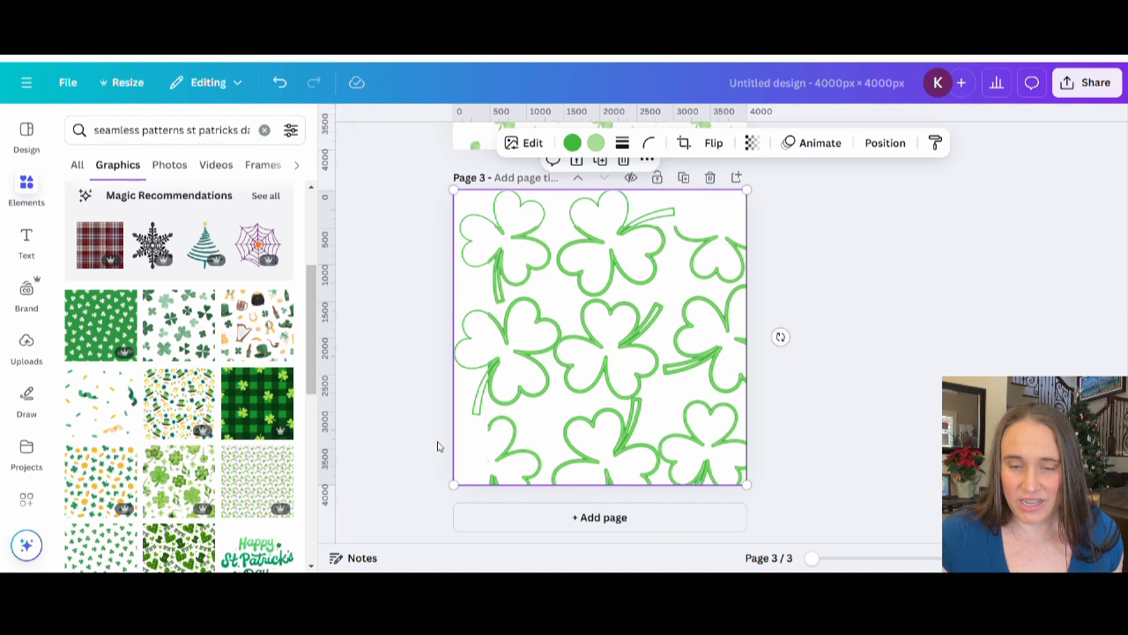
{"action": "mouse_move", "coordinate": [653, 357]}
{"action": "left_mouse_down"}
{"action": "mouse_move", "coordinate": [692, 351]}
{"action": "mouse_move", "coordinate": [652, 362]}
{"action": "mouse_move", "coordinate": [648, 353]}
{"action": "left_mouse_up"}
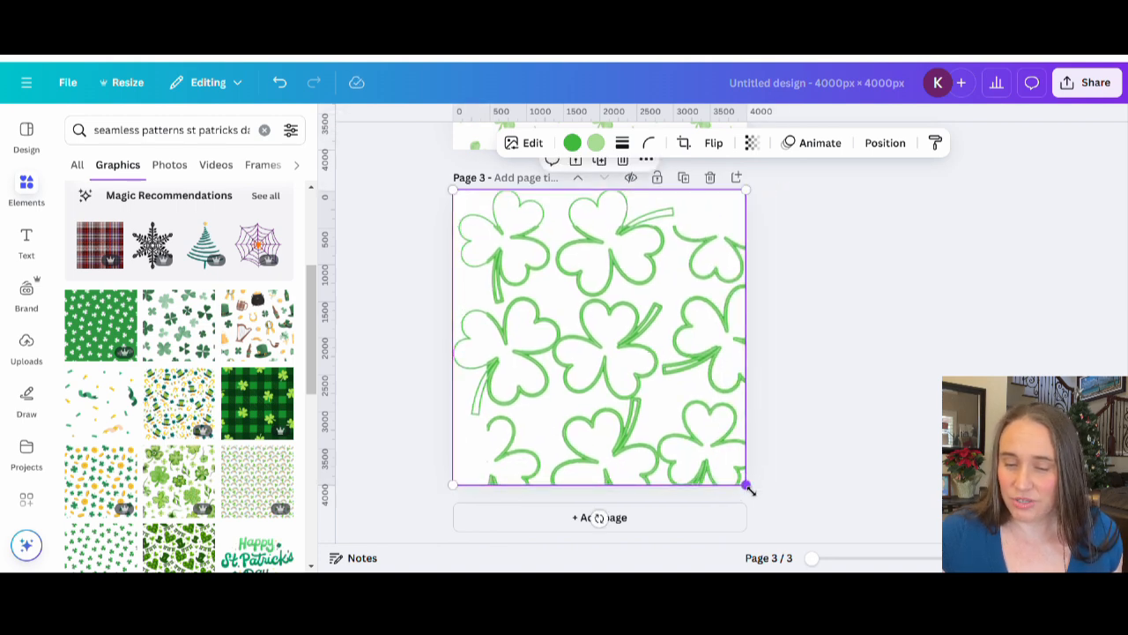
Shrink the outlined shamrock pattern to the page's upper-left quarter and place a duplicate directly below it to check the seam.
{"action": "left_click_drag", "start_coordinate": [748, 485], "coordinate": [606, 343]}
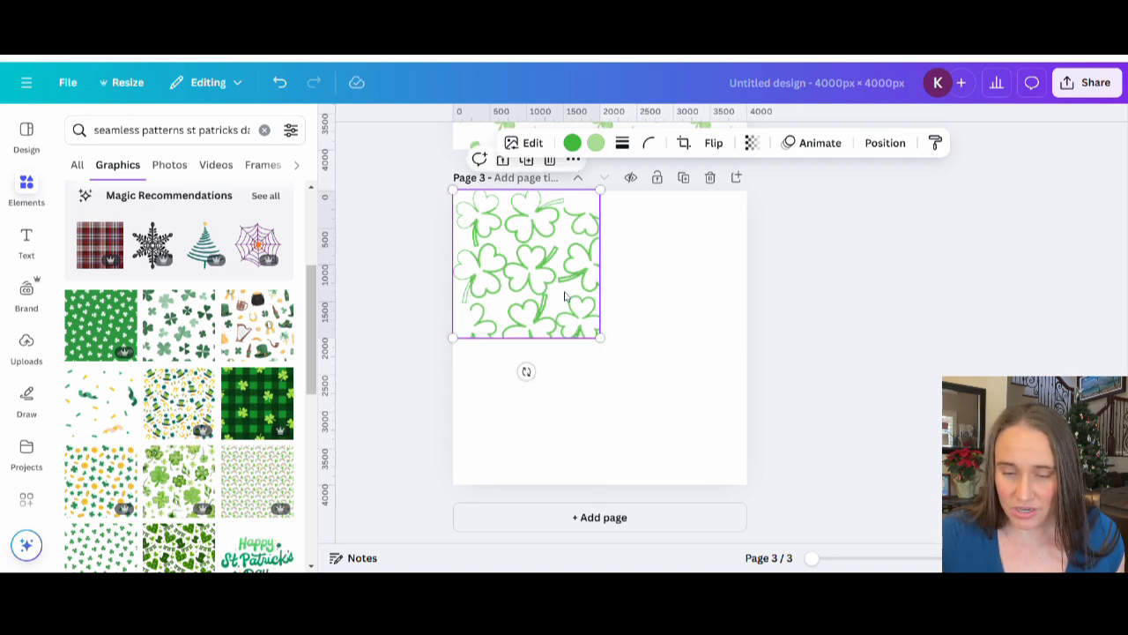
{"action": "key", "text": "ctrl+d"}
{"action": "left_click_drag", "start_coordinate": [566, 297], "coordinate": [574, 446]}
{"action": "left_click", "coordinate": [795, 464]}
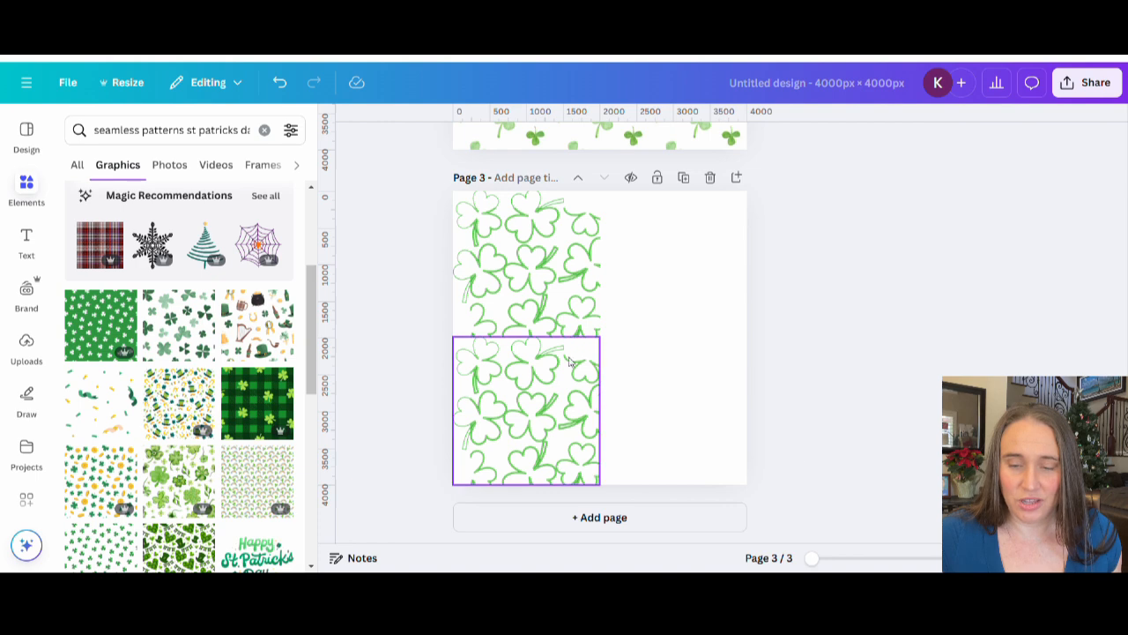
Remove both outlined shamrock tiles from page 3.
{"action": "left_click", "coordinate": [569, 304]}
{"action": "key", "text": "Delete"}
{"action": "left_click_drag", "start_coordinate": [556, 407], "coordinate": [370, 419]}
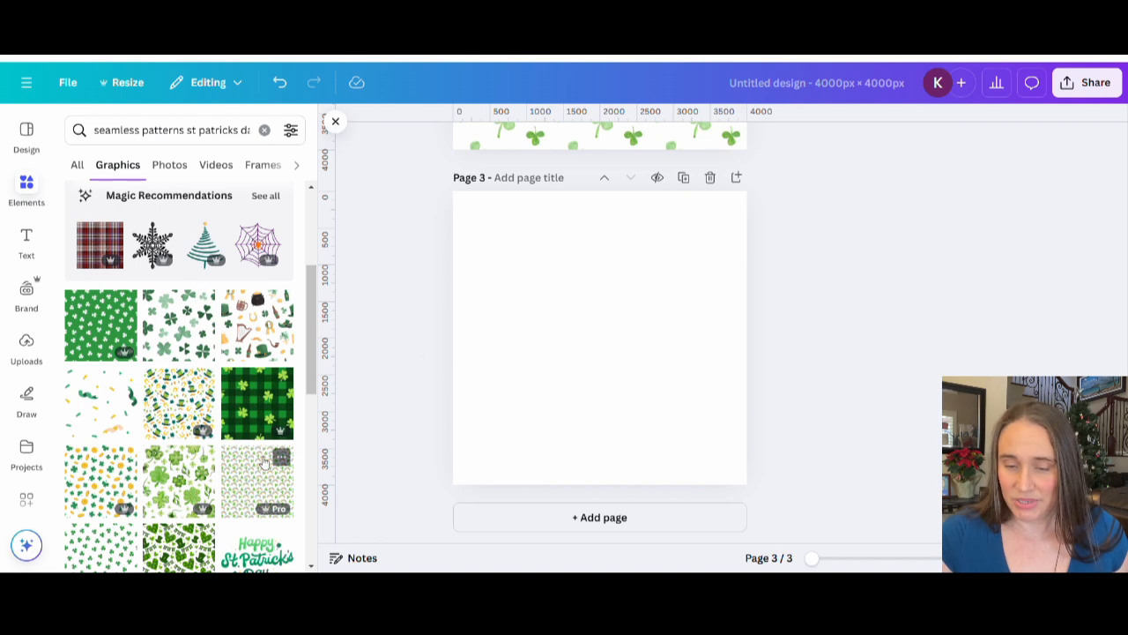
Place the green pattern with small white shamrocks on page 3, scaled to fill the page's upper-left quarter.
{"action": "left_click", "coordinate": [106, 337]}
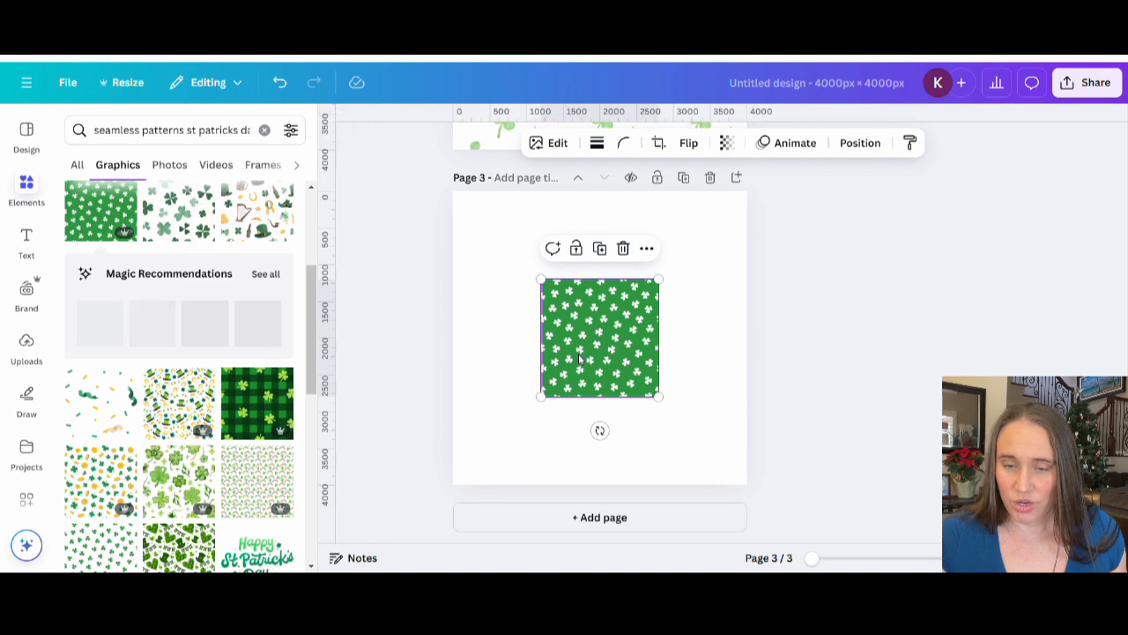
{"action": "left_click_drag", "start_coordinate": [586, 347], "coordinate": [502, 261]}
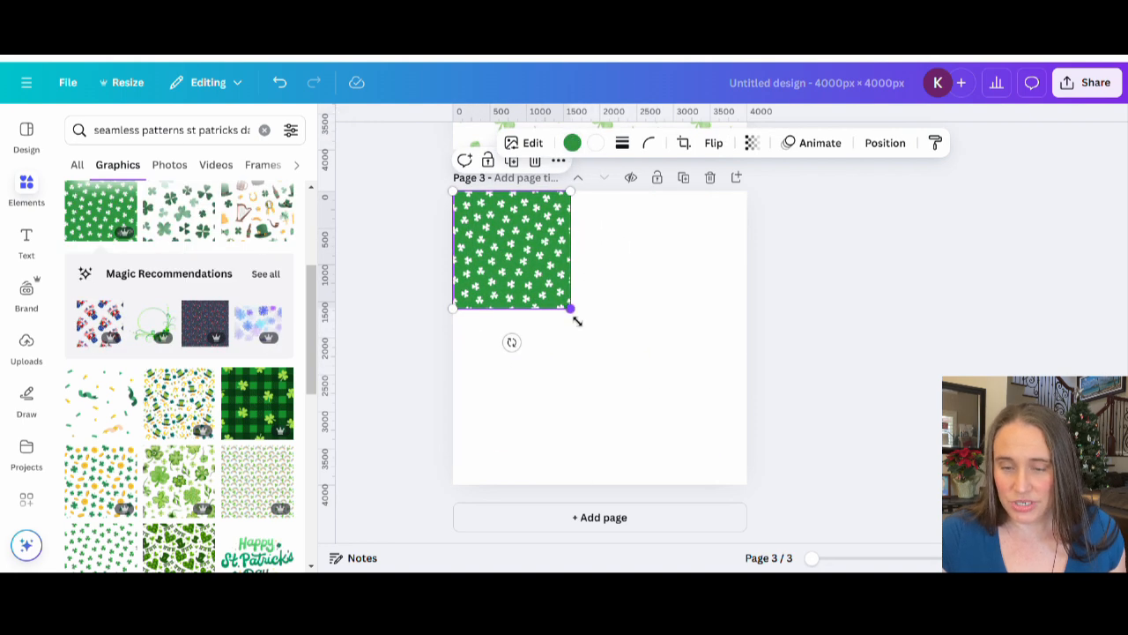
{"action": "left_click_drag", "start_coordinate": [578, 322], "coordinate": [600, 358]}
Duplicate the white-shamrock tile into the other three quarters so a two-by-two grid covers page 3.
{"action": "left_click_drag", "start_coordinate": [539, 293], "coordinate": [688, 294]}
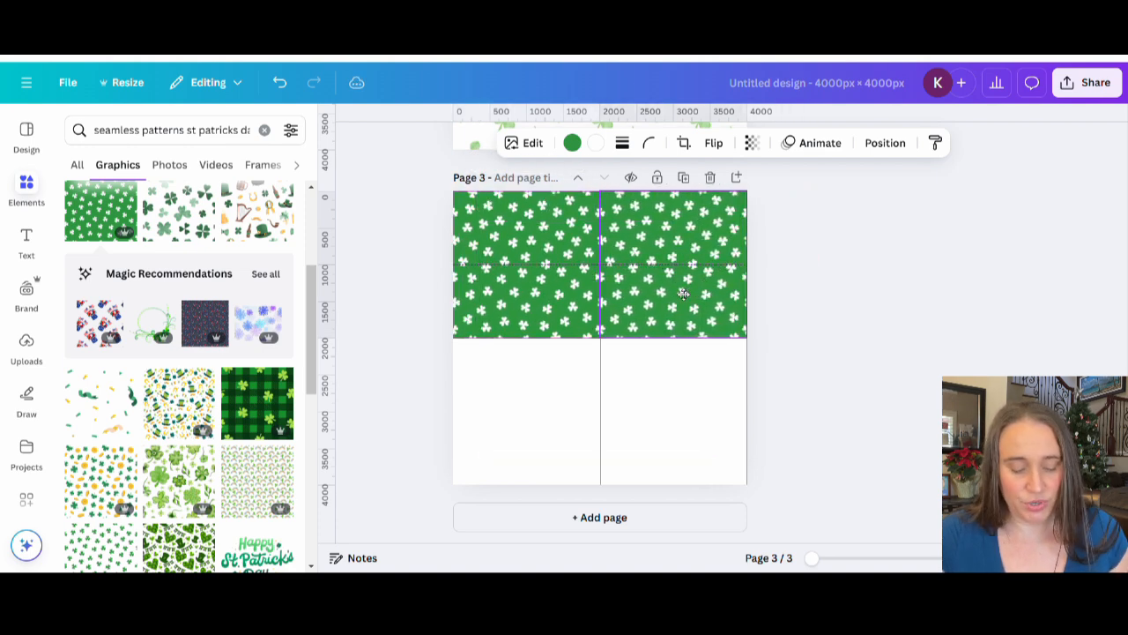
{"action": "left_click", "coordinate": [894, 299]}
{"action": "left_click", "coordinate": [678, 254]}
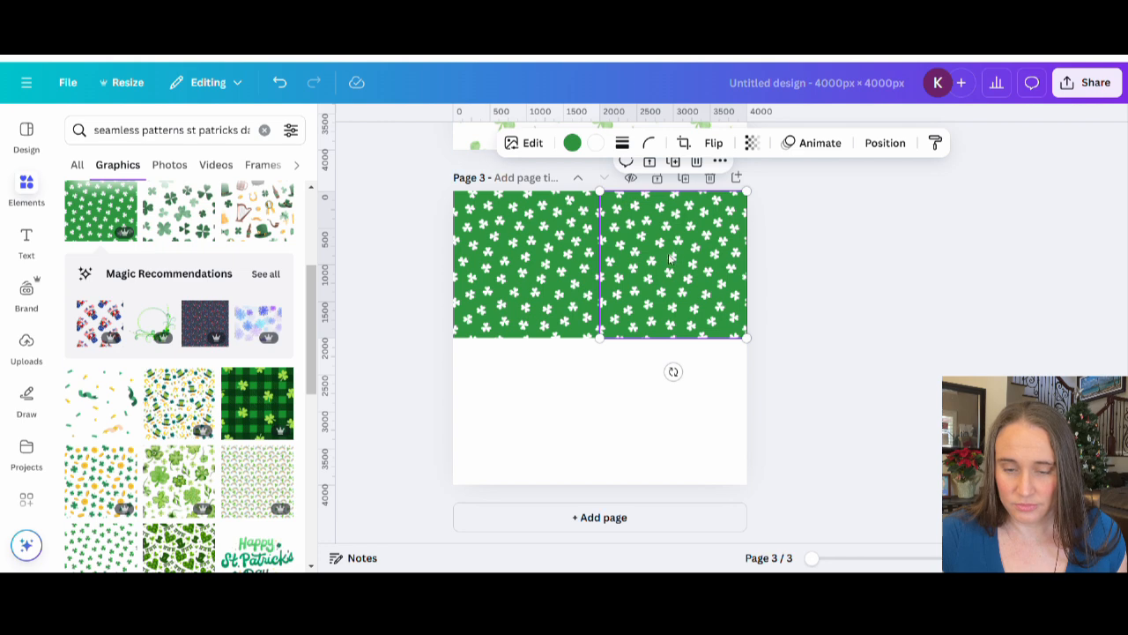
{"action": "key", "text": "ctrl+d"}
{"action": "left_click_drag", "start_coordinate": [675, 259], "coordinate": [680, 394]}
{"action": "key", "text": "ctrl+d"}
{"action": "left_click", "coordinate": [926, 297]}
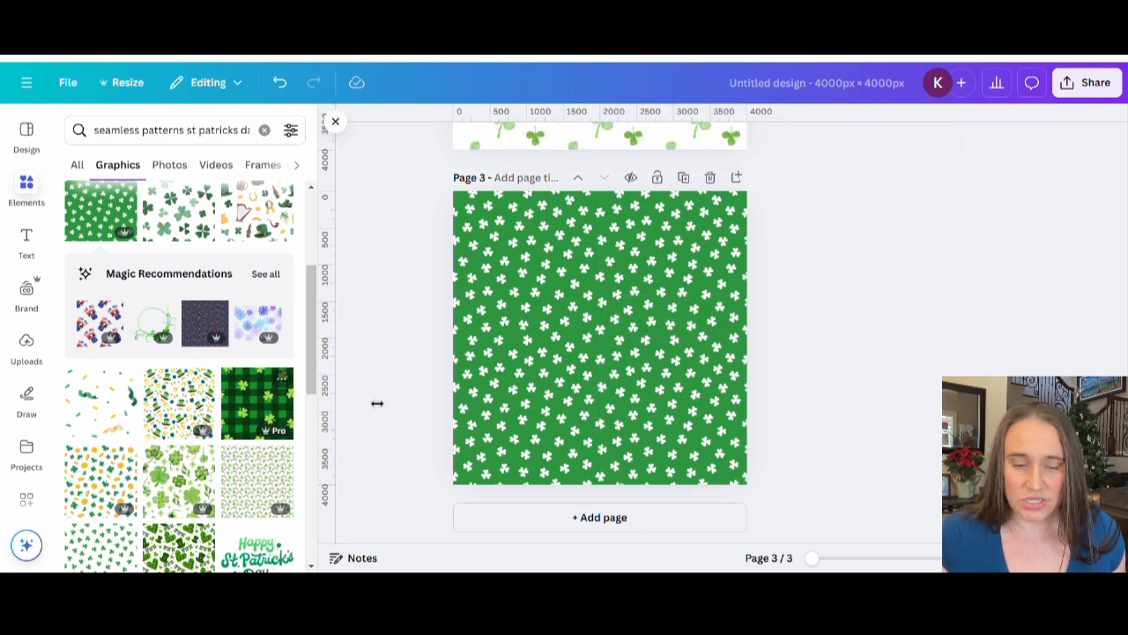
Add a fourth page and place the green plaid shamrock pattern on it, scaled to the page's upper-left quarter.
{"action": "left_click", "coordinate": [545, 526]}
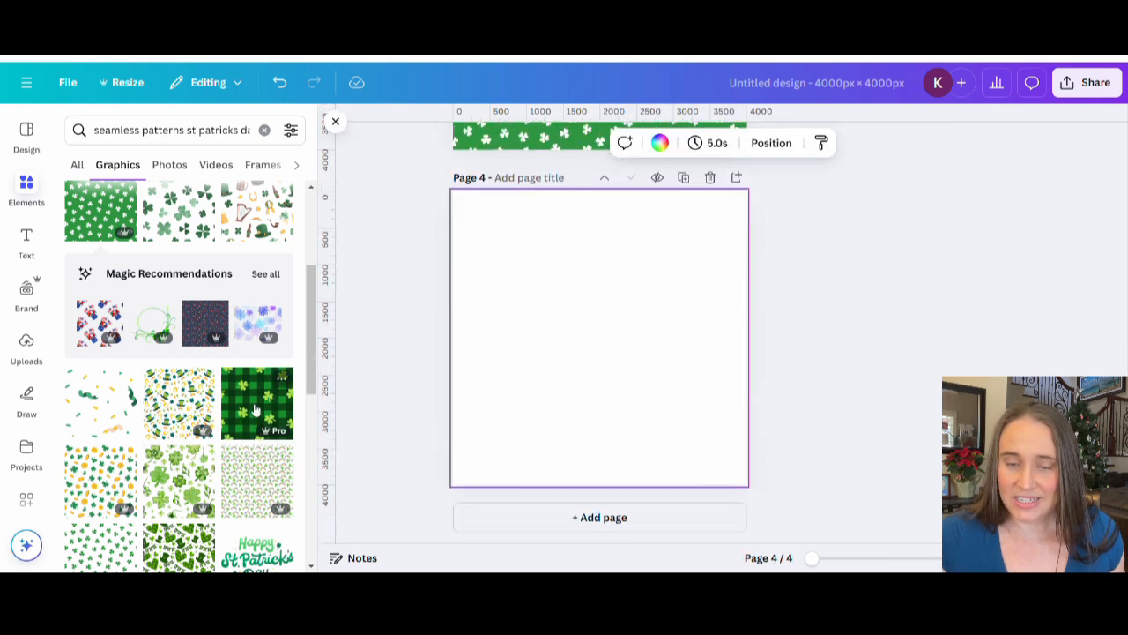
{"action": "left_click", "coordinate": [255, 410]}
{"action": "left_click_drag", "start_coordinate": [639, 352], "coordinate": [611, 325]}
{"action": "left_click_drag", "start_coordinate": [696, 428], "coordinate": [598, 337]}
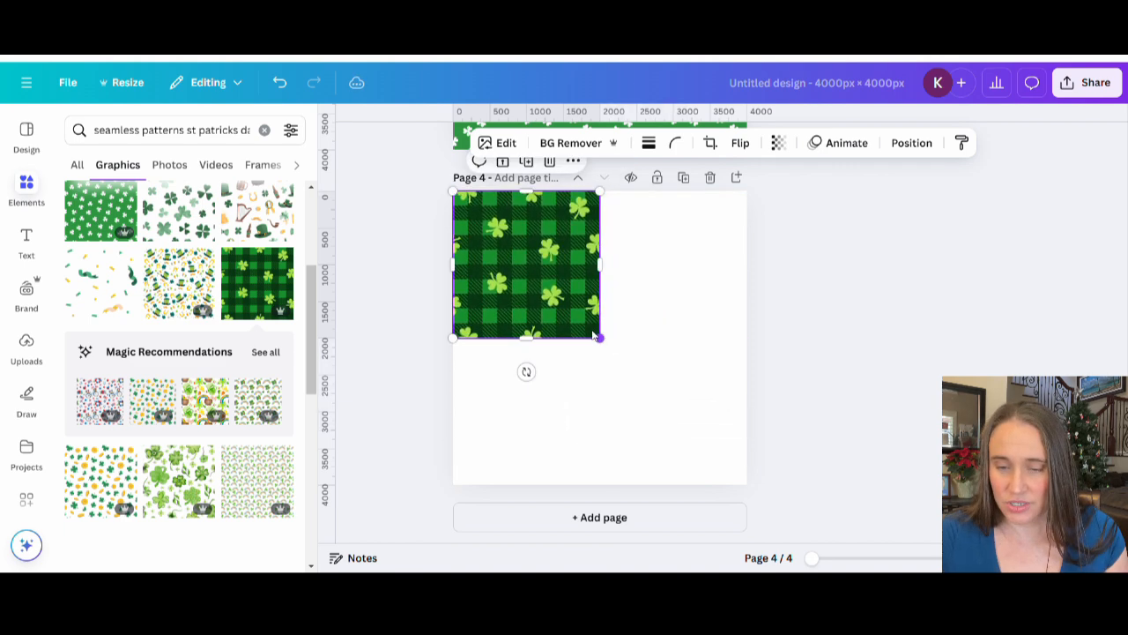
Duplicate the plaid shamrock tile into the remaining quarters so a two-by-two grid covers page 4.
{"action": "key", "text": "ctrl+d"}
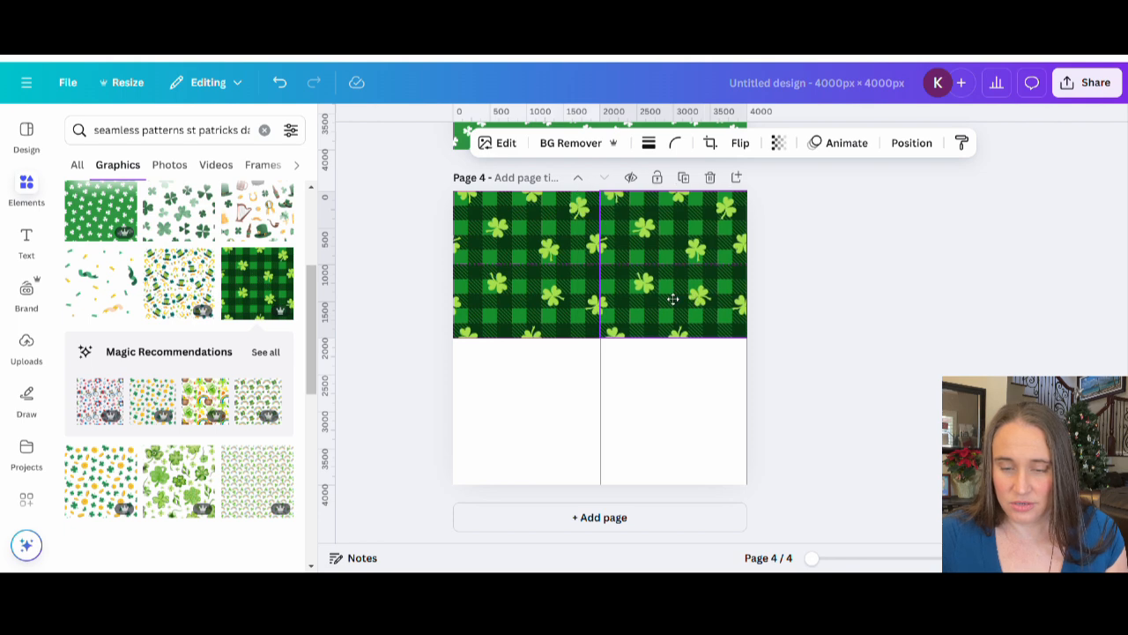
{"action": "left_click_drag", "start_coordinate": [511, 294], "coordinate": [668, 440]}
{"action": "key", "text": "ctrl+d"}
{"action": "left_click", "coordinate": [836, 385]}
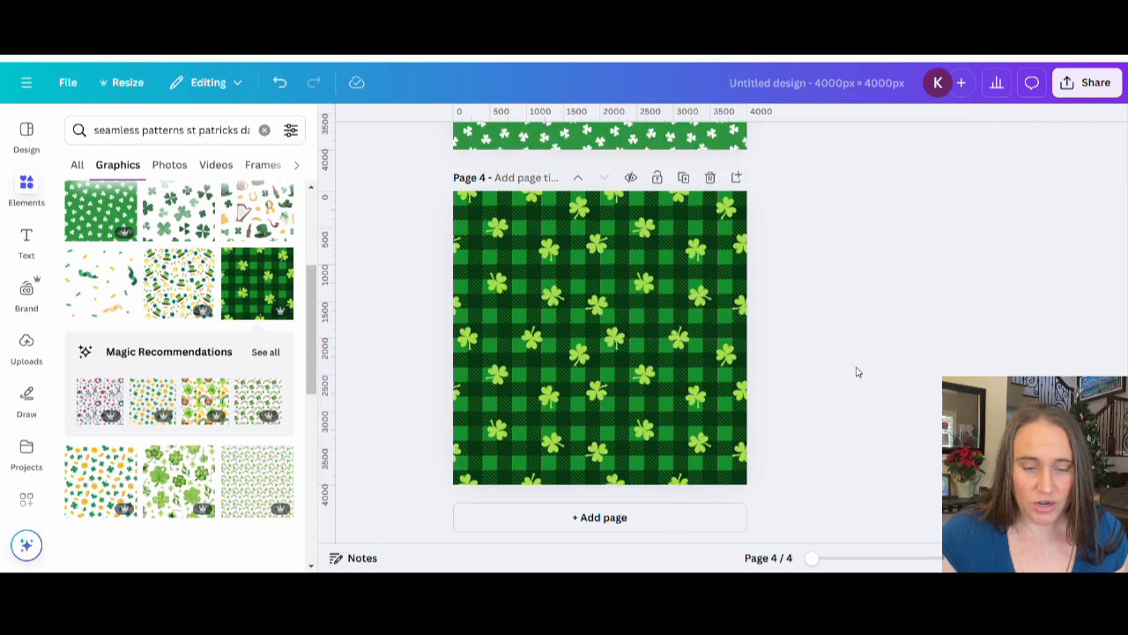
Add a fifth page and place the pattern of small scattered green shamrocks on it.
{"action": "scroll", "coordinate": [189, 343], "scroll_direction": "down", "scroll_amount": 3}
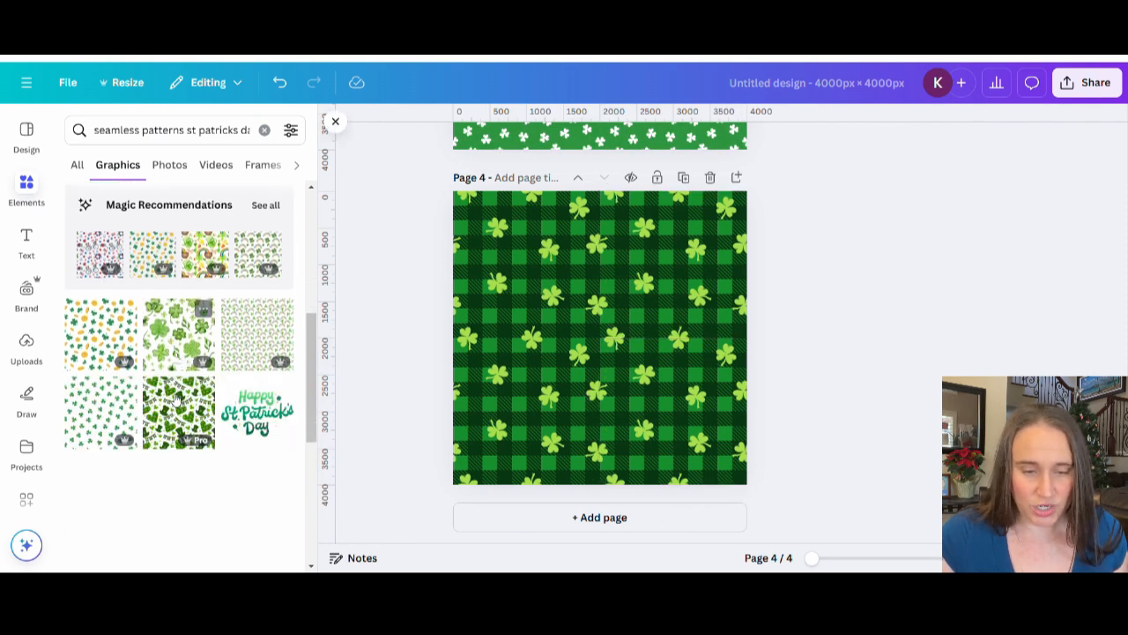
{"action": "scroll", "coordinate": [182, 362], "scroll_direction": "down", "scroll_amount": 1}
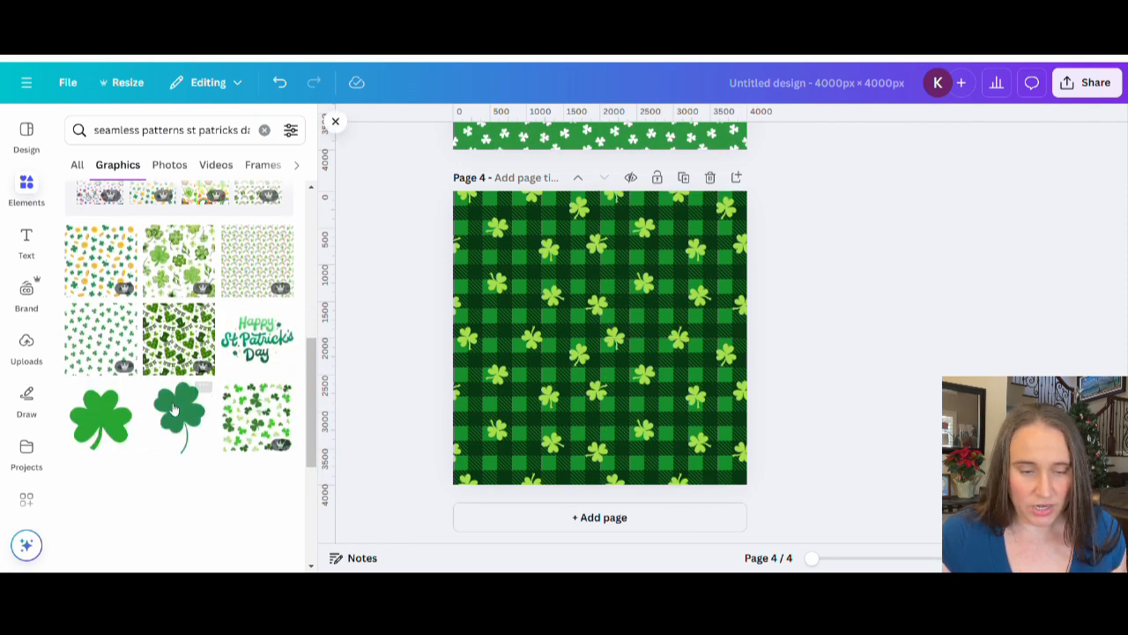
{"action": "left_click", "coordinate": [511, 516]}
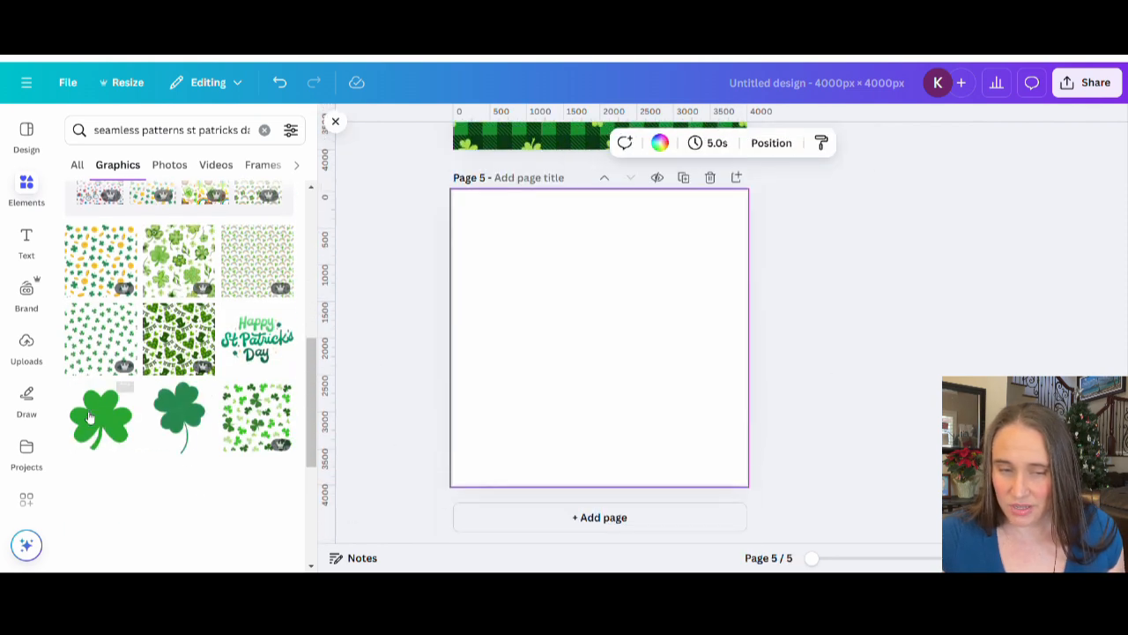
{"action": "left_click", "coordinate": [86, 353]}
{"action": "left_click", "coordinate": [695, 345]}
{"action": "left_click_drag", "start_coordinate": [606, 339], "coordinate": [553, 289]}
Set page 5's background to the palest green from the photo colors.
{"action": "left_click", "coordinate": [624, 305]}
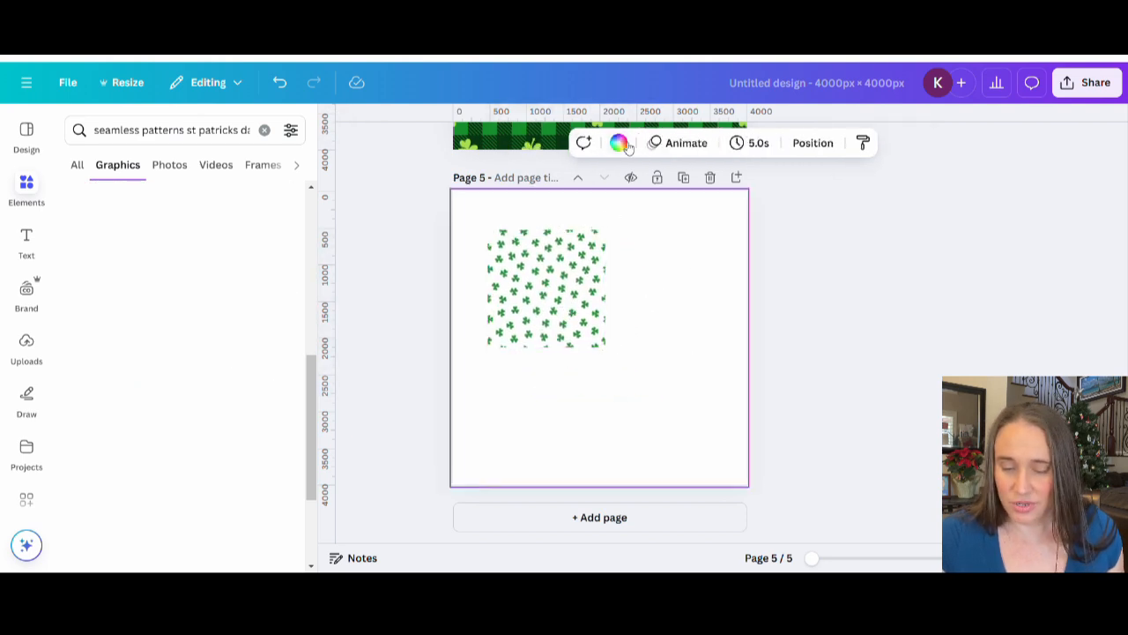
{"action": "left_click", "coordinate": [619, 144]}
{"action": "left_click", "coordinate": [277, 403]}
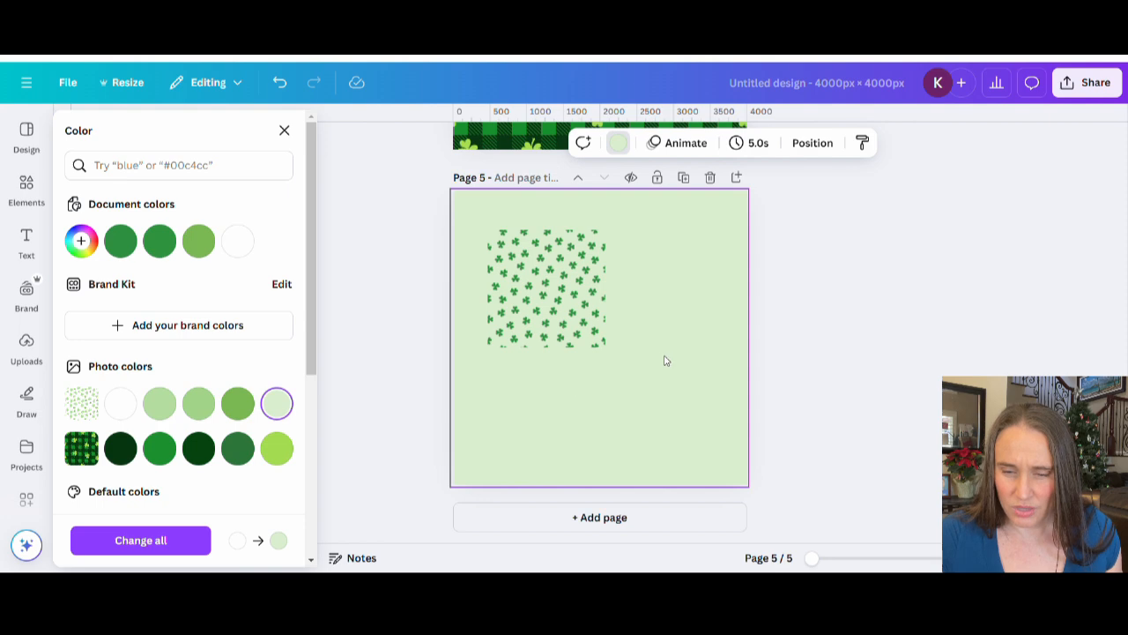
Scale the small shamrock pattern to a quarter of page 5 and duplicate it into a two-by-two grid covering the page.
{"action": "left_click_drag", "start_coordinate": [587, 313], "coordinate": [552, 276]}
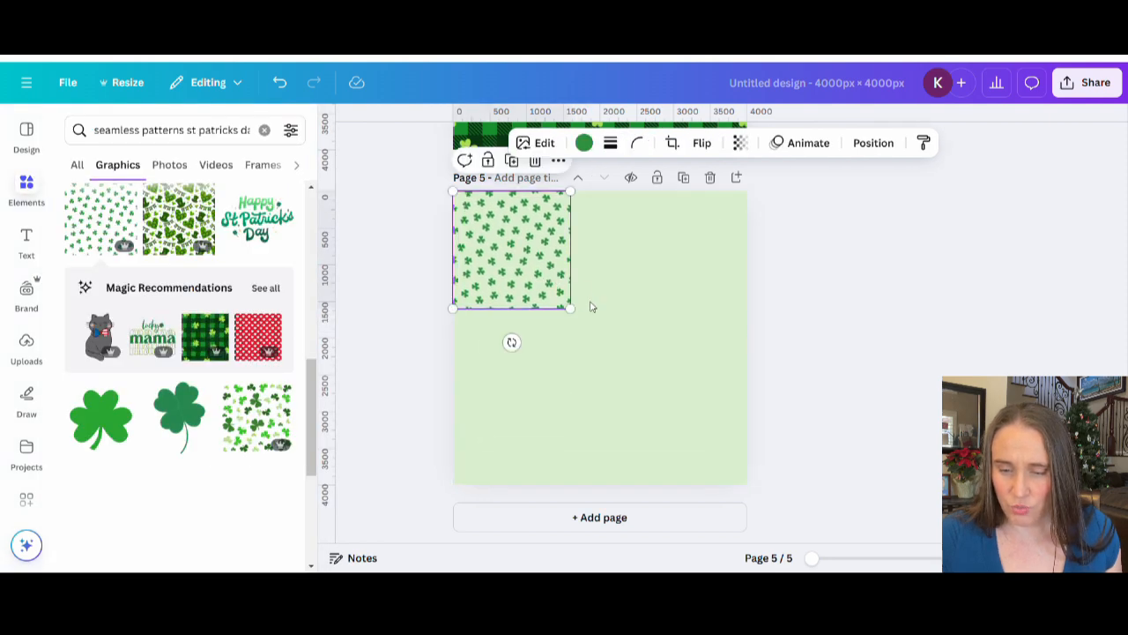
{"action": "left_click_drag", "start_coordinate": [578, 317], "coordinate": [592, 366]}
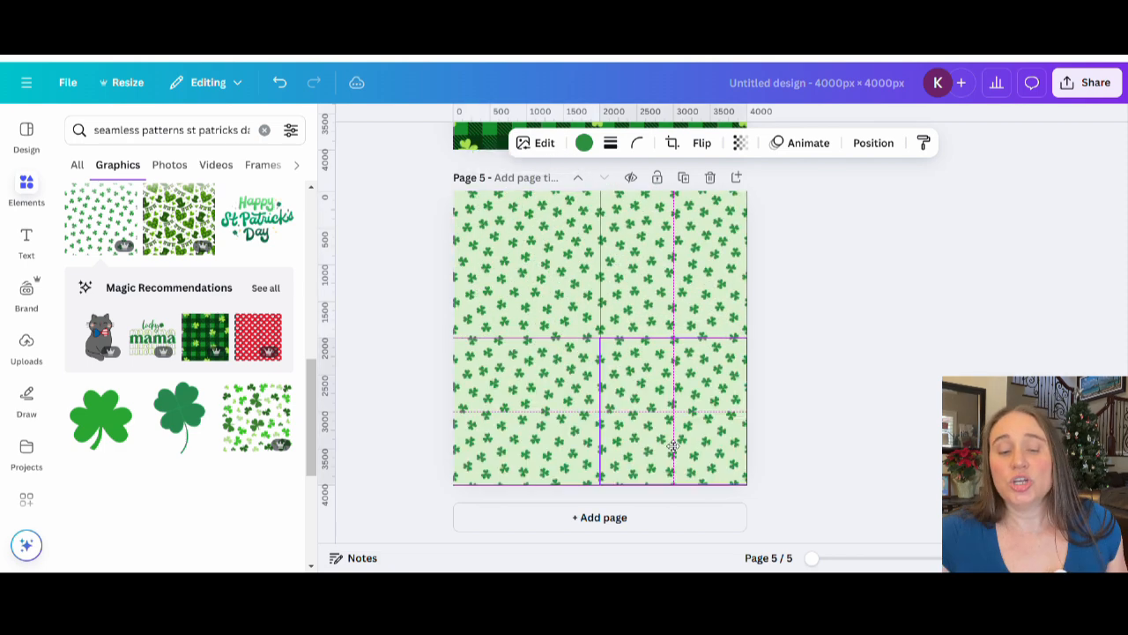
{"action": "left_click", "coordinate": [860, 354]}
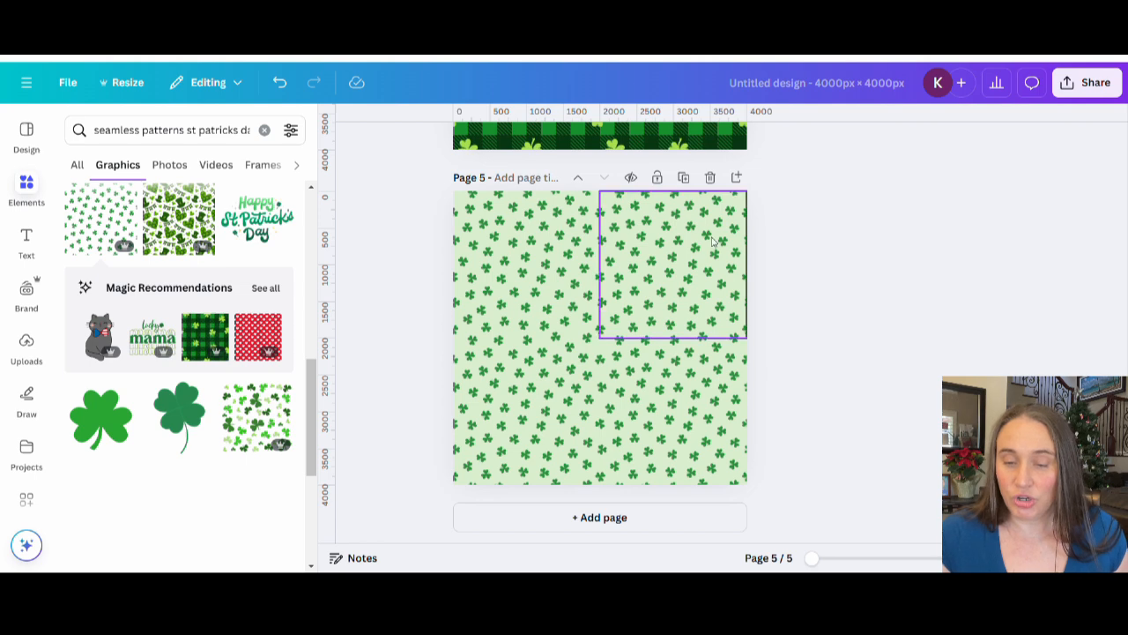
Compare the tiled plaid shamrock pattern on page 4 with the pale green shamrock pattern on page 5.
{"action": "scroll", "coordinate": [603, 375], "scroll_direction": "up", "scroll_amount": 3}
{"action": "scroll", "coordinate": [617, 379], "scroll_direction": "up", "scroll_amount": 3}
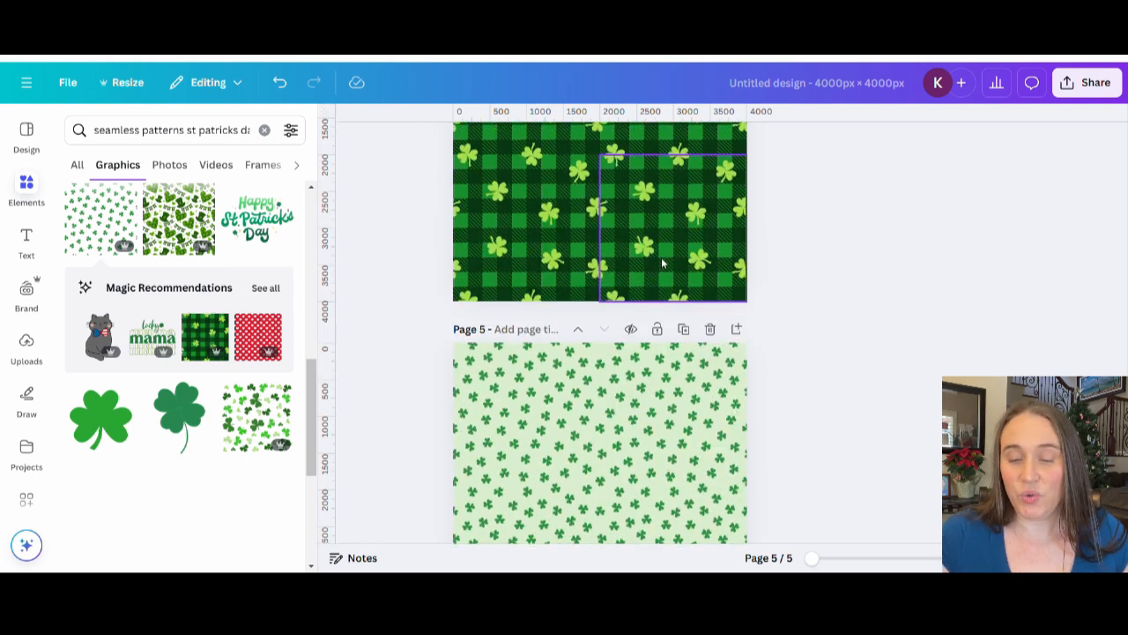
{"action": "scroll", "coordinate": [734, 341], "scroll_direction": "down", "scroll_amount": 2}
{"action": "scroll", "coordinate": [734, 342], "scroll_direction": "down", "scroll_amount": 3}
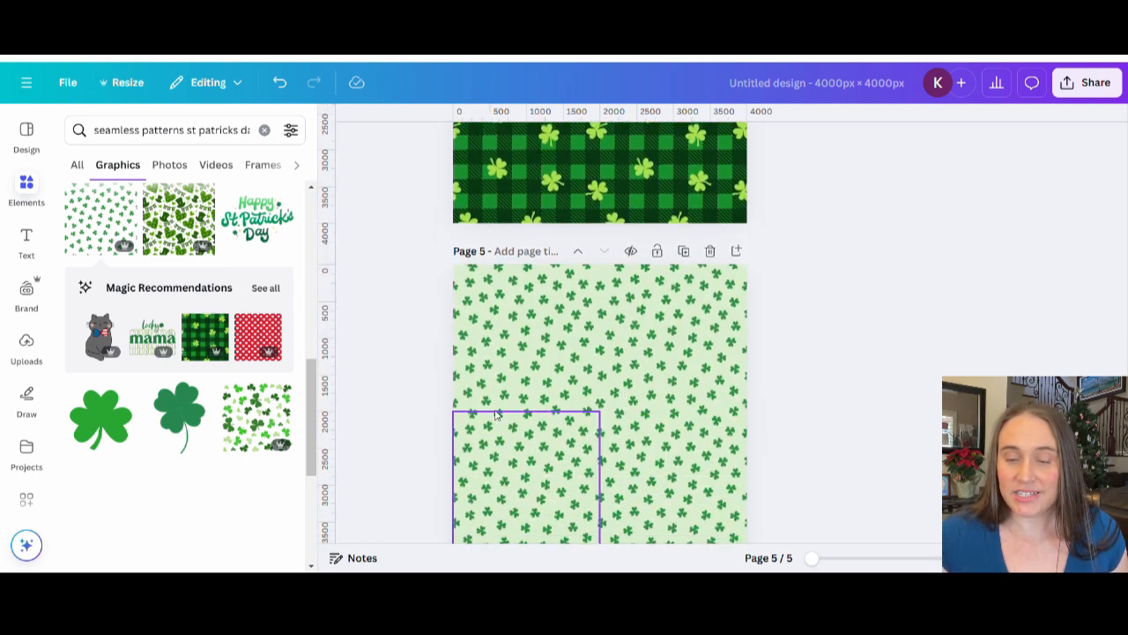
{"action": "scroll", "coordinate": [589, 179], "scroll_direction": "up", "scroll_amount": 2}
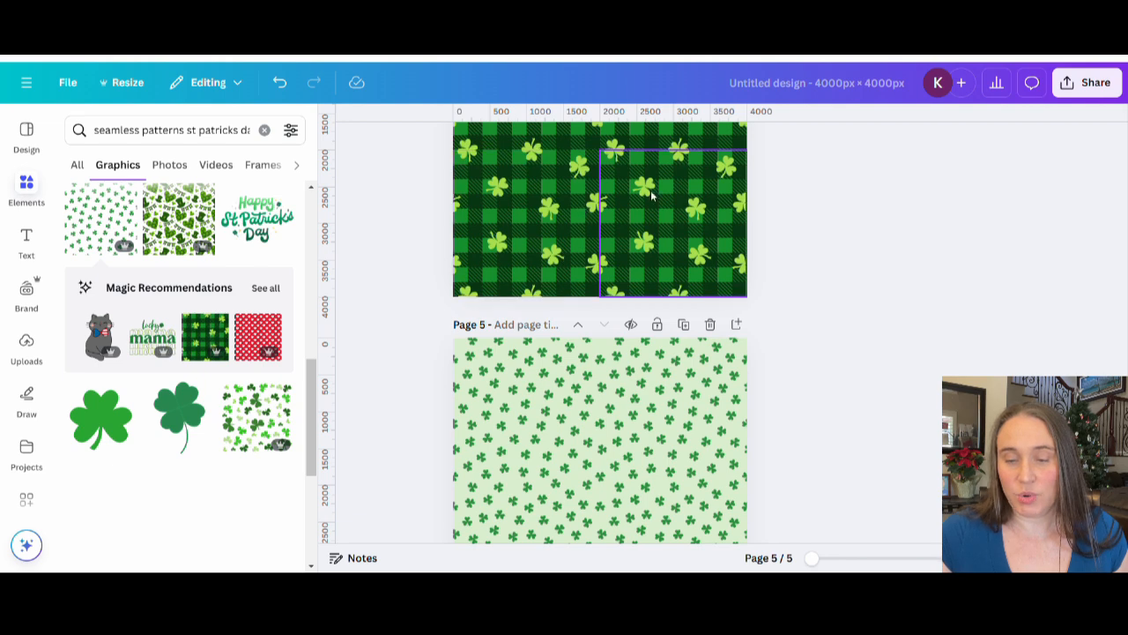
{"action": "scroll", "coordinate": [750, 297], "scroll_direction": "up", "scroll_amount": 1}
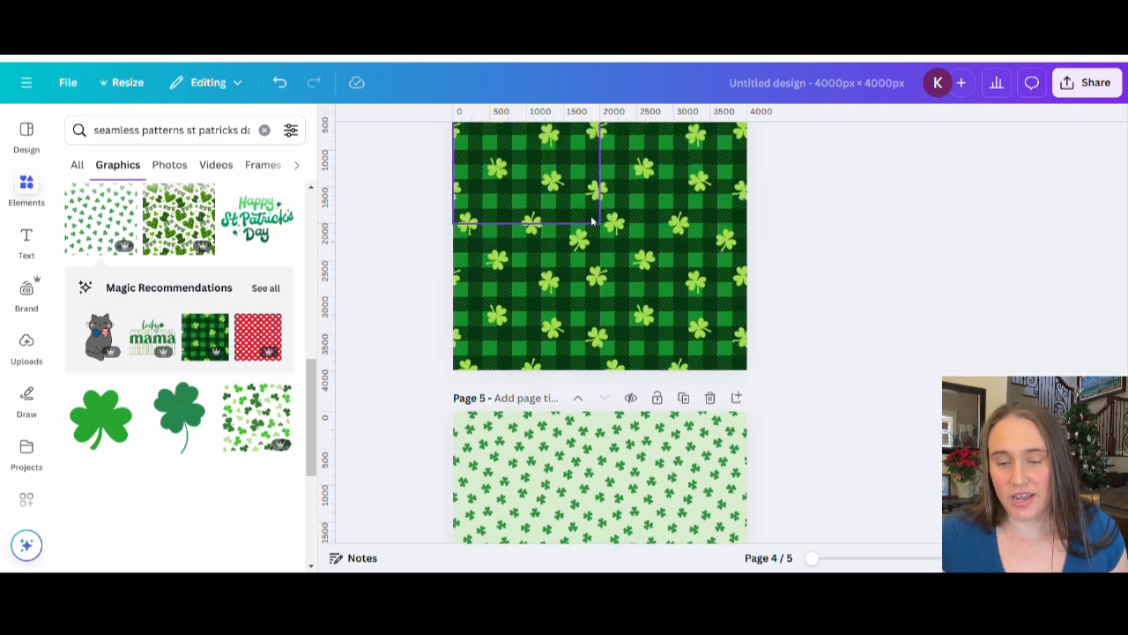
{"action": "scroll", "coordinate": [582, 194], "scroll_direction": "up", "scroll_amount": 1}
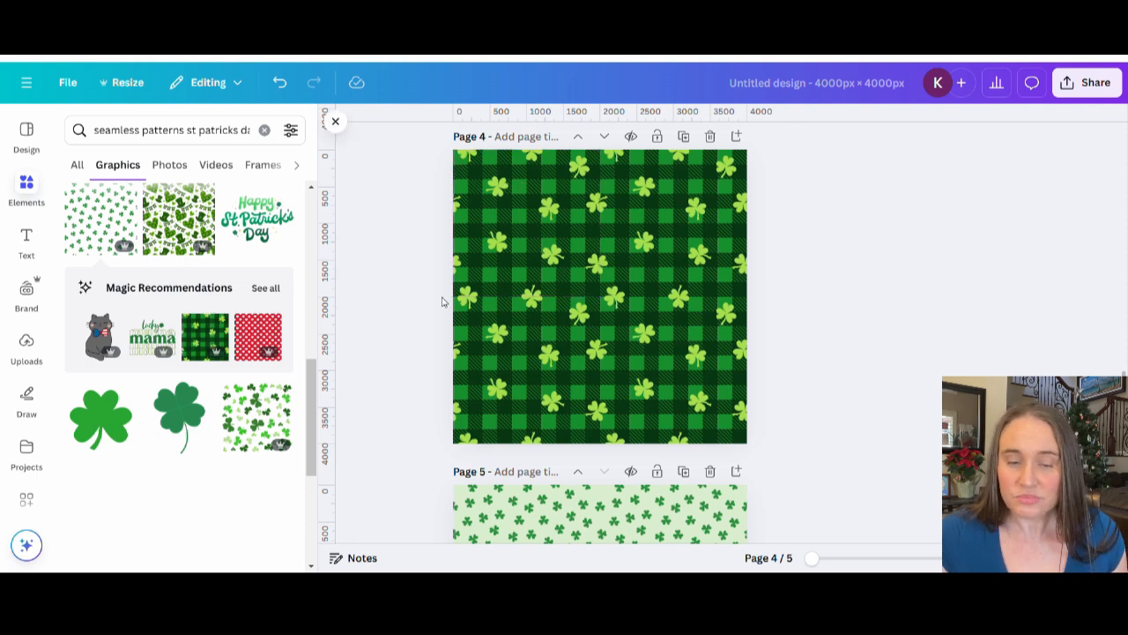
{"action": "scroll", "coordinate": [843, 285], "scroll_direction": "down", "scroll_amount": 3}
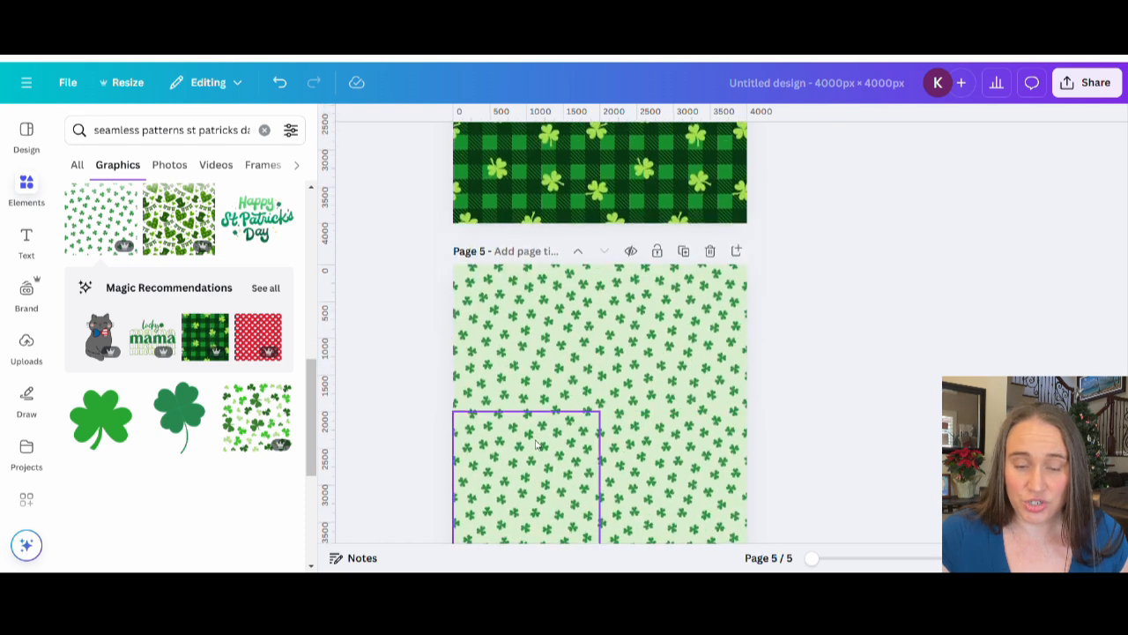
Browse the remaining St. Patrick's patterns and search the graphics for "seamless patterns plaid".
{"action": "scroll", "coordinate": [629, 338], "scroll_direction": "down", "scroll_amount": 2}
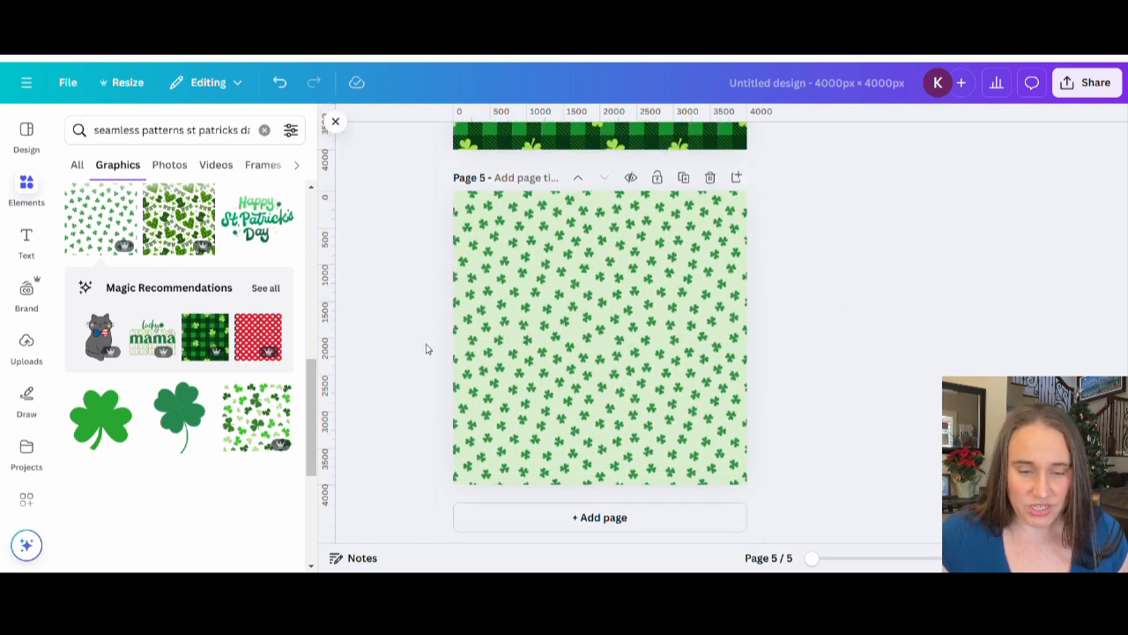
{"action": "scroll", "coordinate": [199, 371], "scroll_direction": "down", "scroll_amount": 2}
{"action": "scroll", "coordinate": [199, 371], "scroll_direction": "down", "scroll_amount": 2}
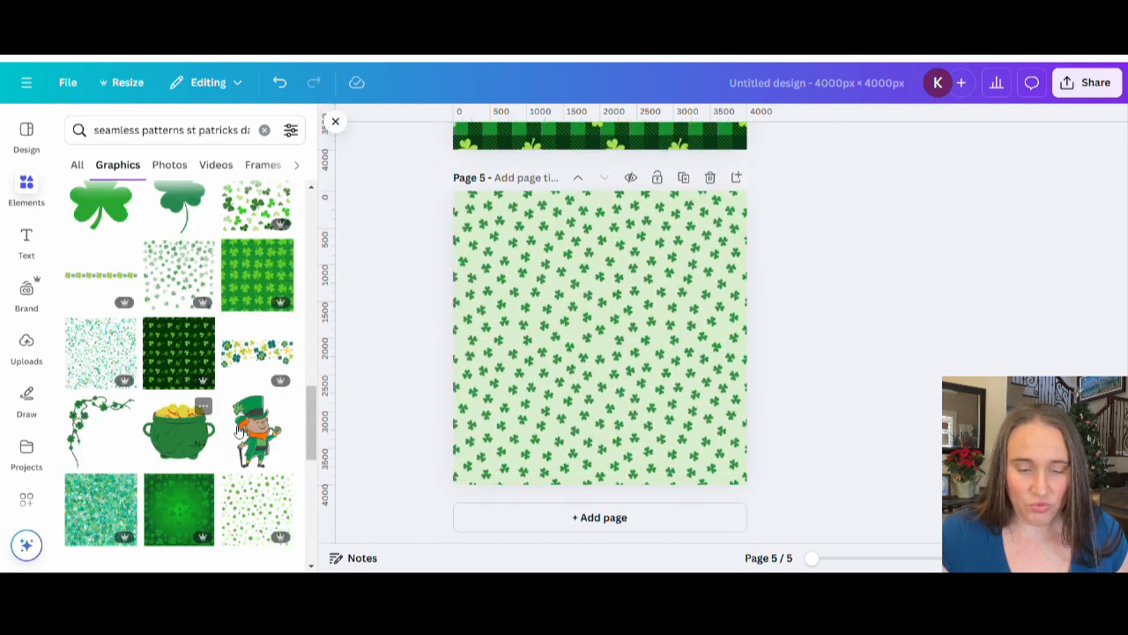
{"action": "scroll", "coordinate": [194, 426], "scroll_direction": "down", "scroll_amount": 10}
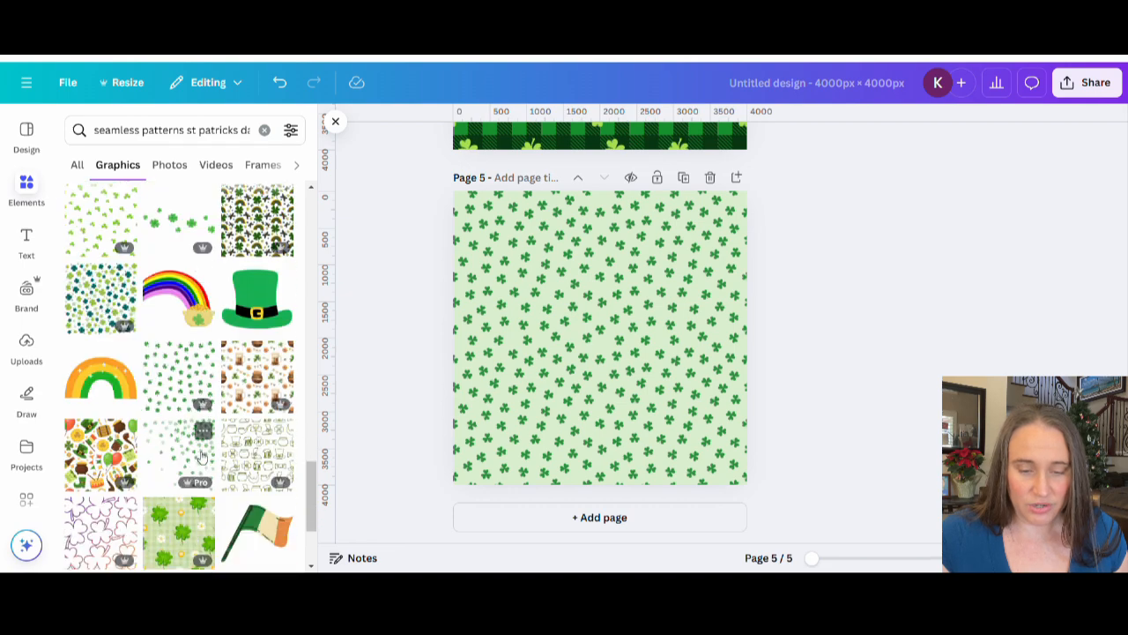
{"action": "scroll", "coordinate": [218, 467], "scroll_direction": "up", "scroll_amount": 4}
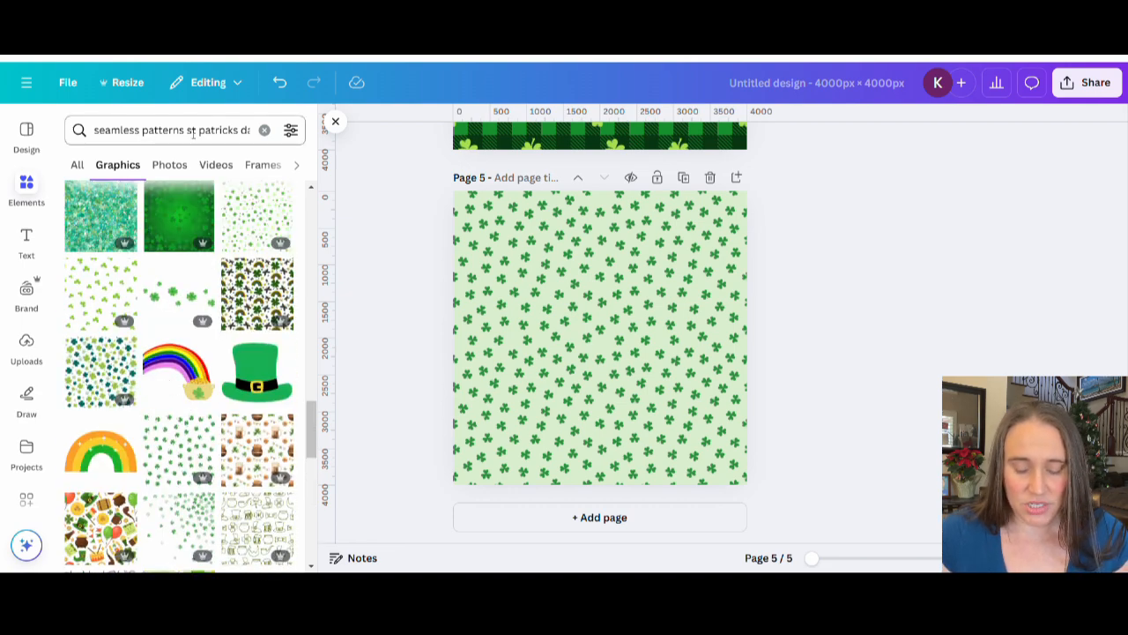
{"action": "left_click_drag", "start_coordinate": [187, 133], "coordinate": [264, 129]}
{"action": "type", "text": "p"}
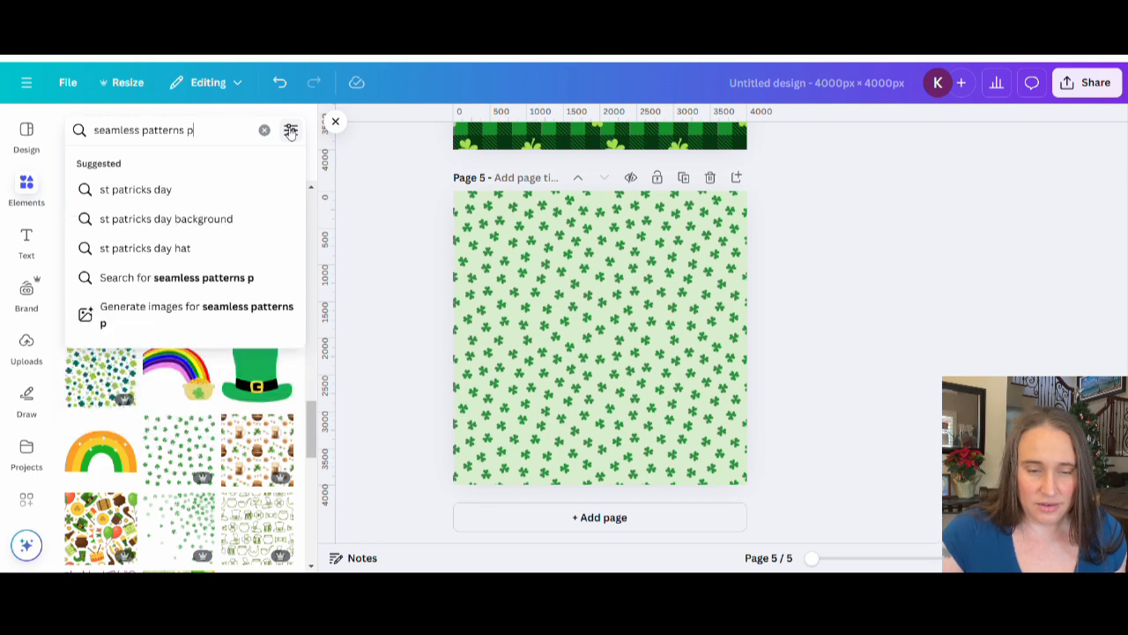
{"action": "type", "text": "laid"}
{"action": "key", "text": "Return"}
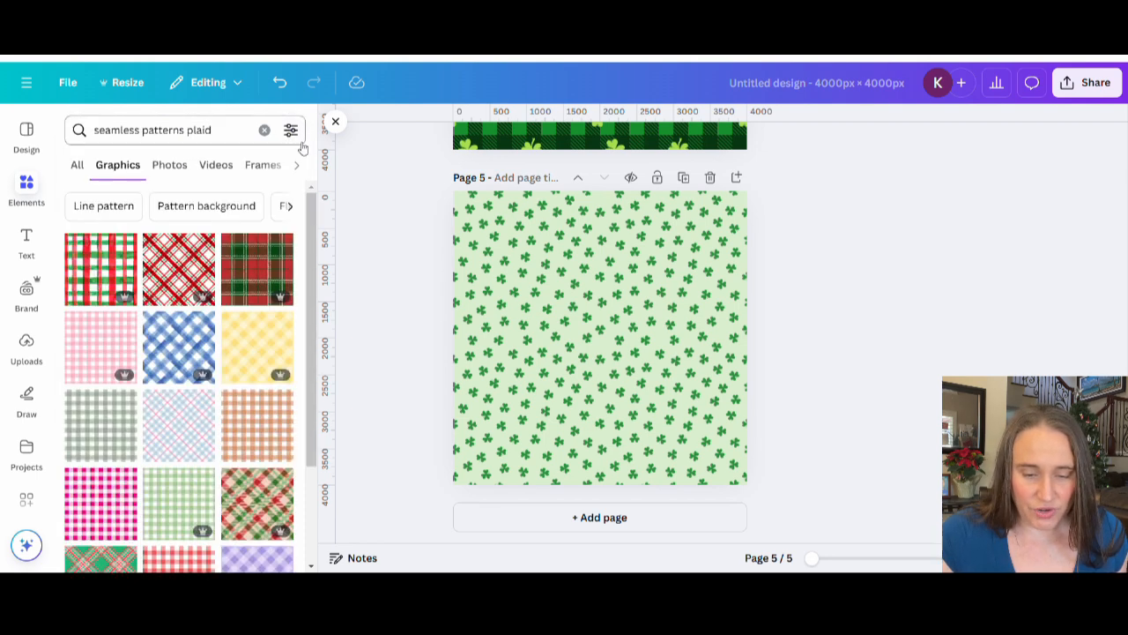
Add the light green plaid recommended alongside the dark green one and fit it to the upper-left quarter of page 5.
{"action": "scroll", "coordinate": [176, 327], "scroll_direction": "down", "scroll_amount": 5}
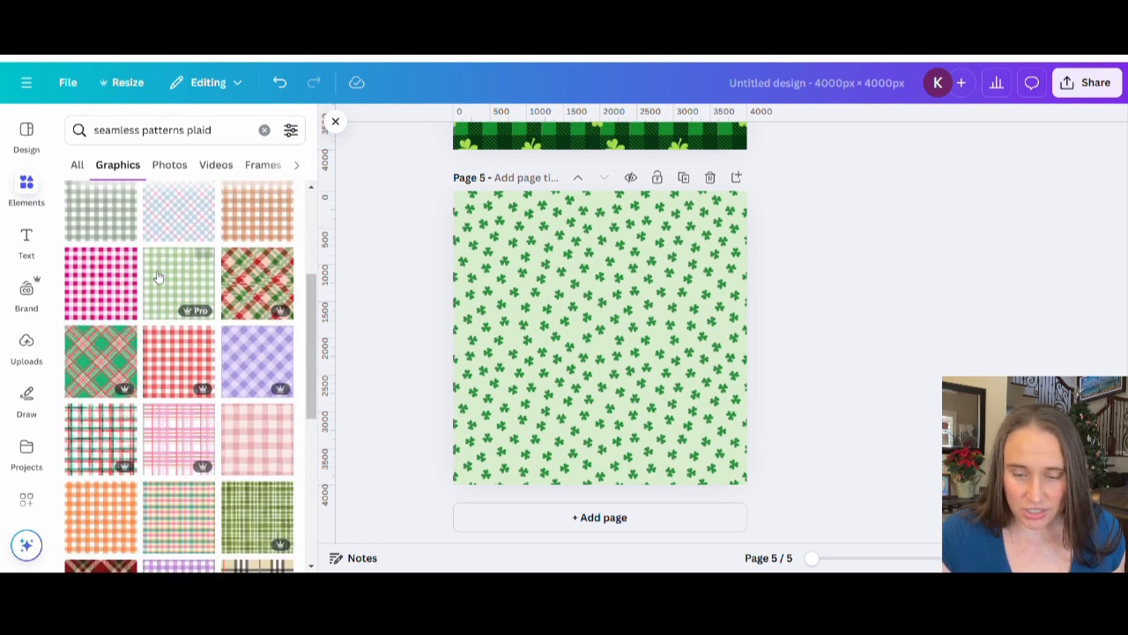
{"action": "scroll", "coordinate": [157, 277], "scroll_direction": "down", "scroll_amount": 2}
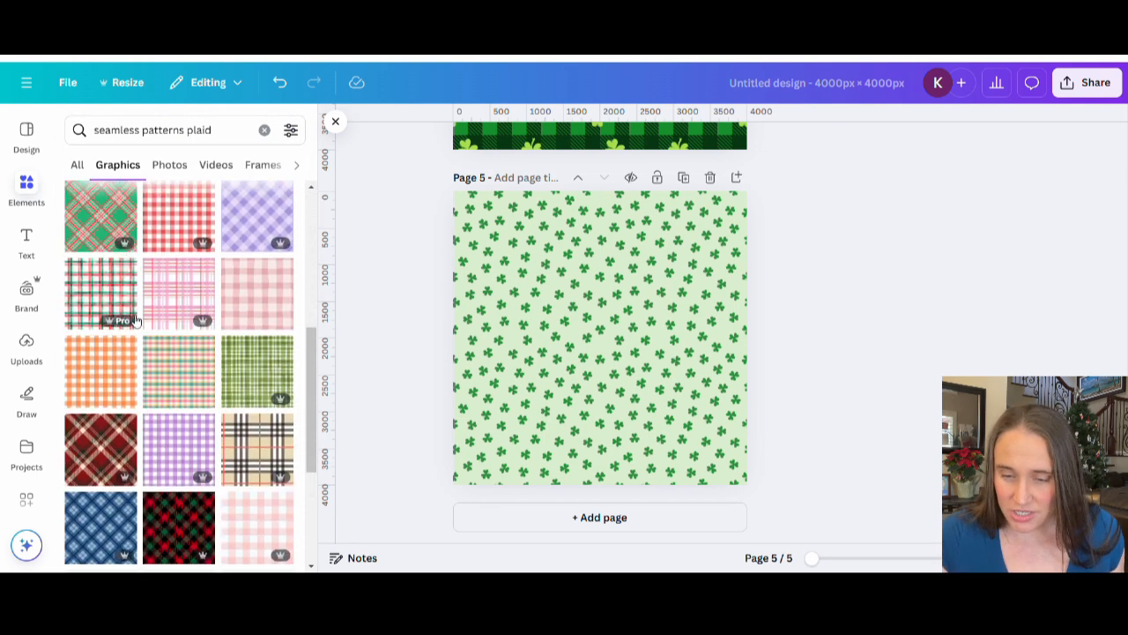
{"action": "left_click", "coordinate": [266, 378]}
{"action": "key", "text": "Delete"}
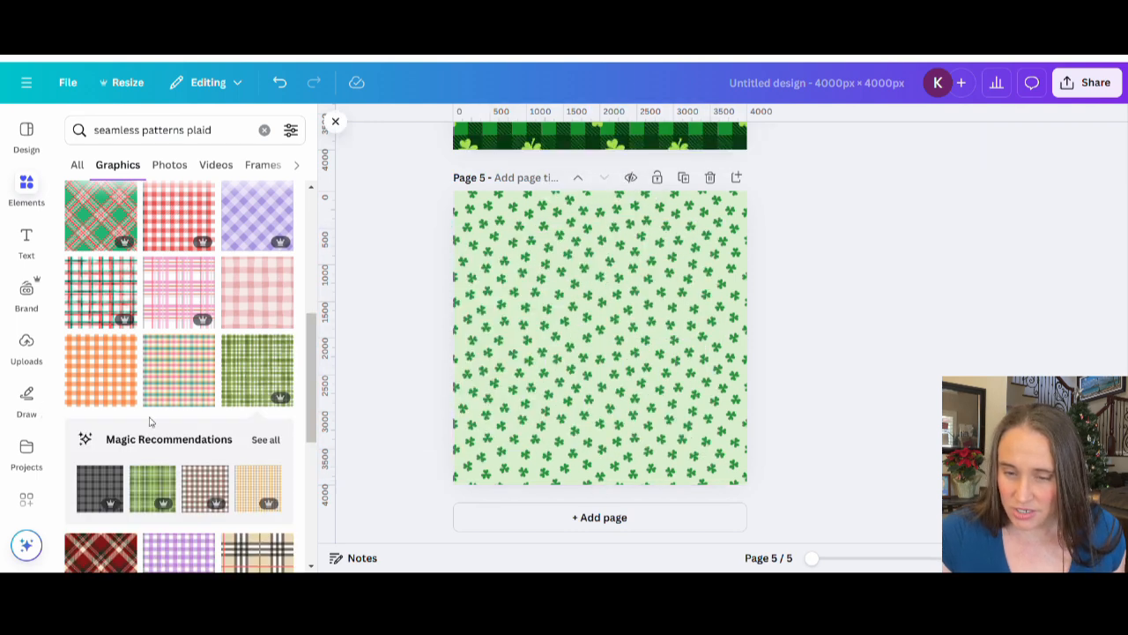
{"action": "left_click", "coordinate": [148, 477]}
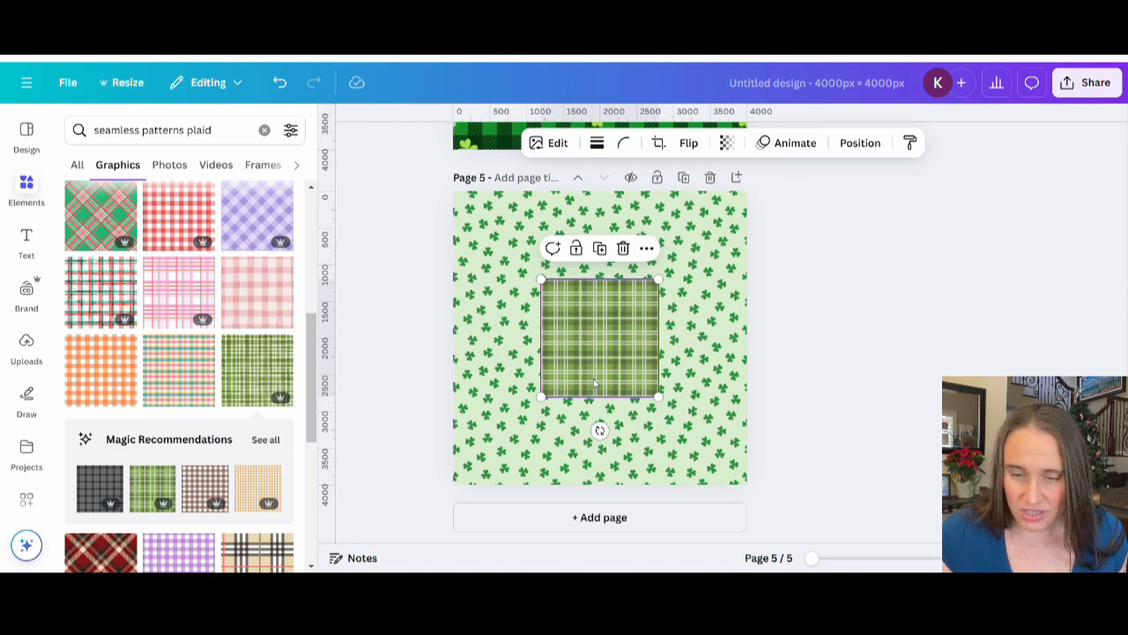
{"action": "left_click_drag", "start_coordinate": [593, 378], "coordinate": [606, 346]}
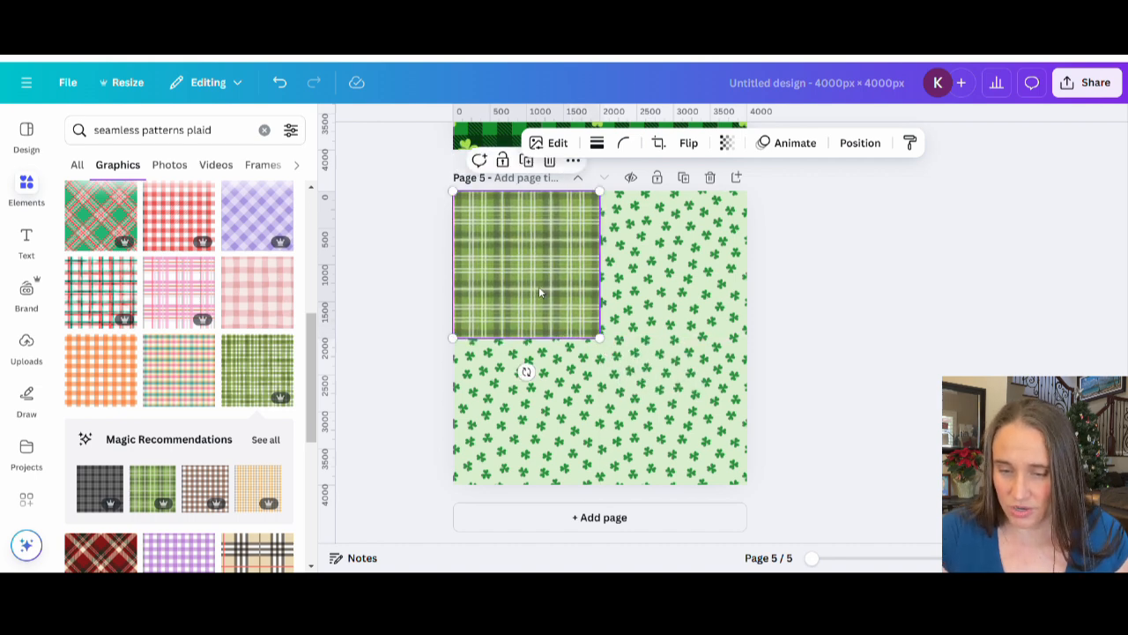
Try tiling a copy of the green plaid into the upper-right quarter of page 5, and remove the copy.
{"action": "left_click_drag", "start_coordinate": [540, 285], "coordinate": [692, 289]}
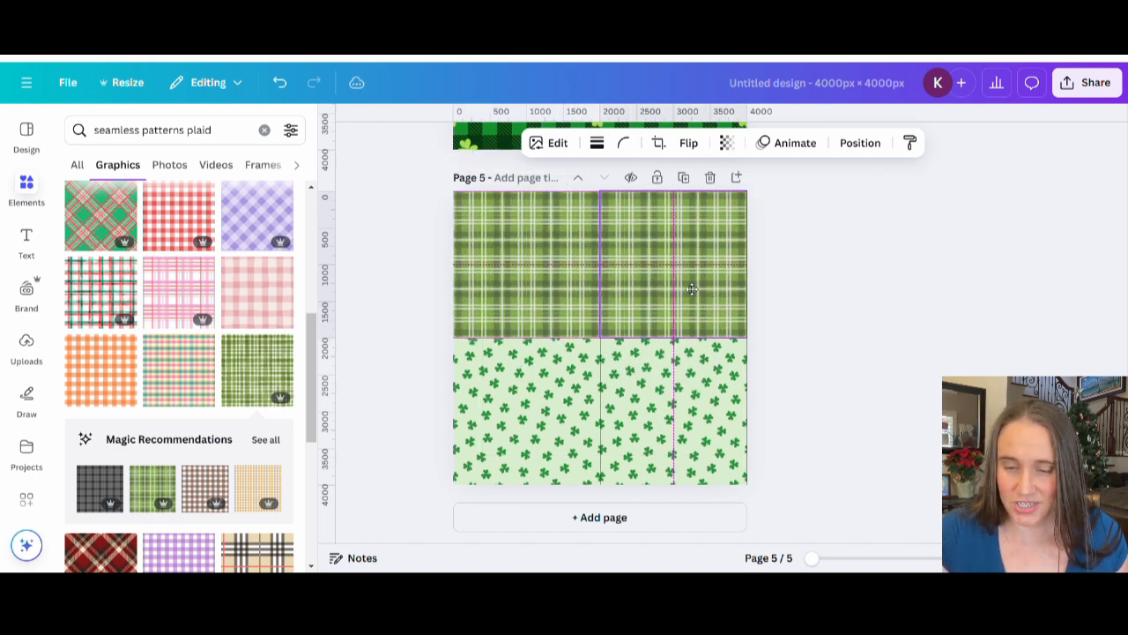
{"action": "left_click", "coordinate": [950, 295]}
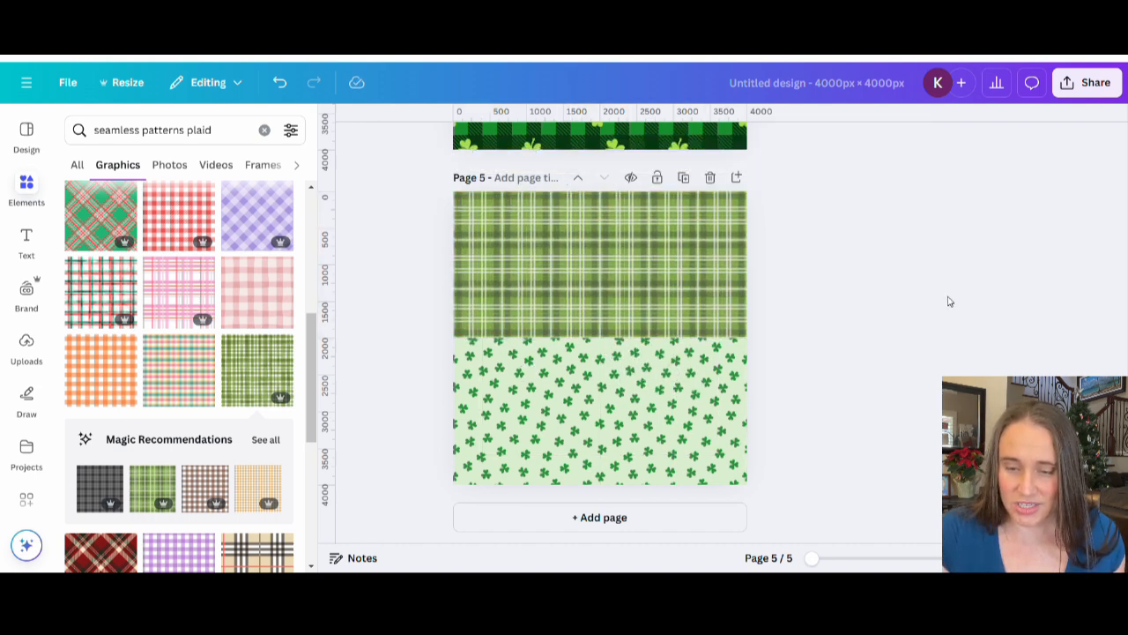
{"action": "left_click", "coordinate": [736, 277]}
{"action": "key", "text": "Delete"}
Enlarge the green plaid to fill page 5 and send it backward behind all four shamrock tiles.
{"action": "left_click", "coordinate": [533, 287]}
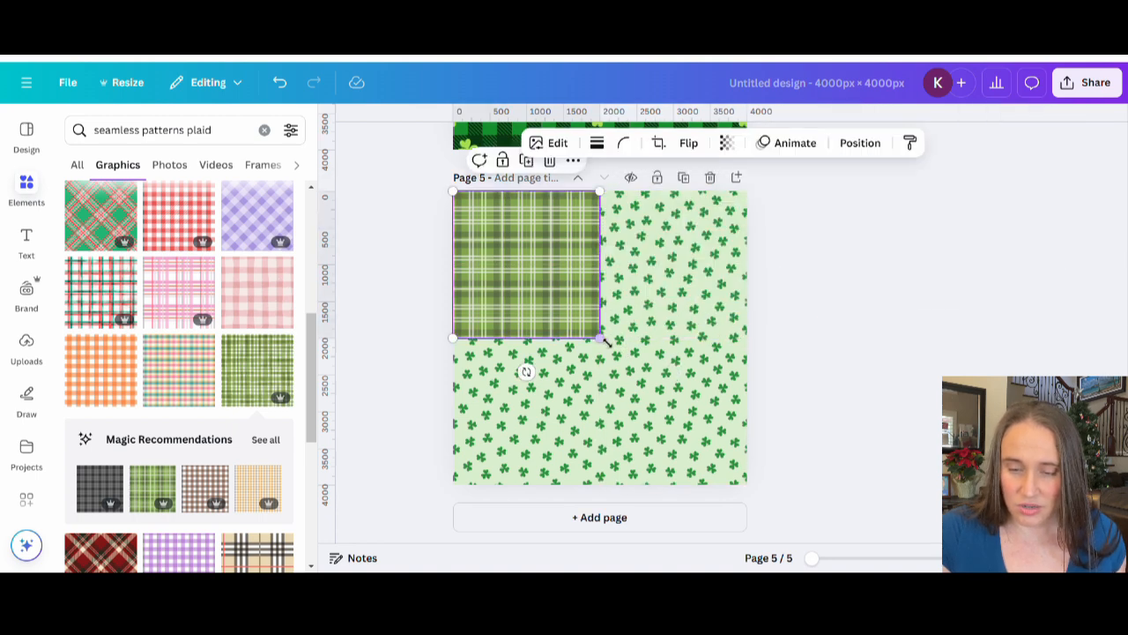
{"action": "left_click_drag", "start_coordinate": [597, 335], "coordinate": [736, 514]}
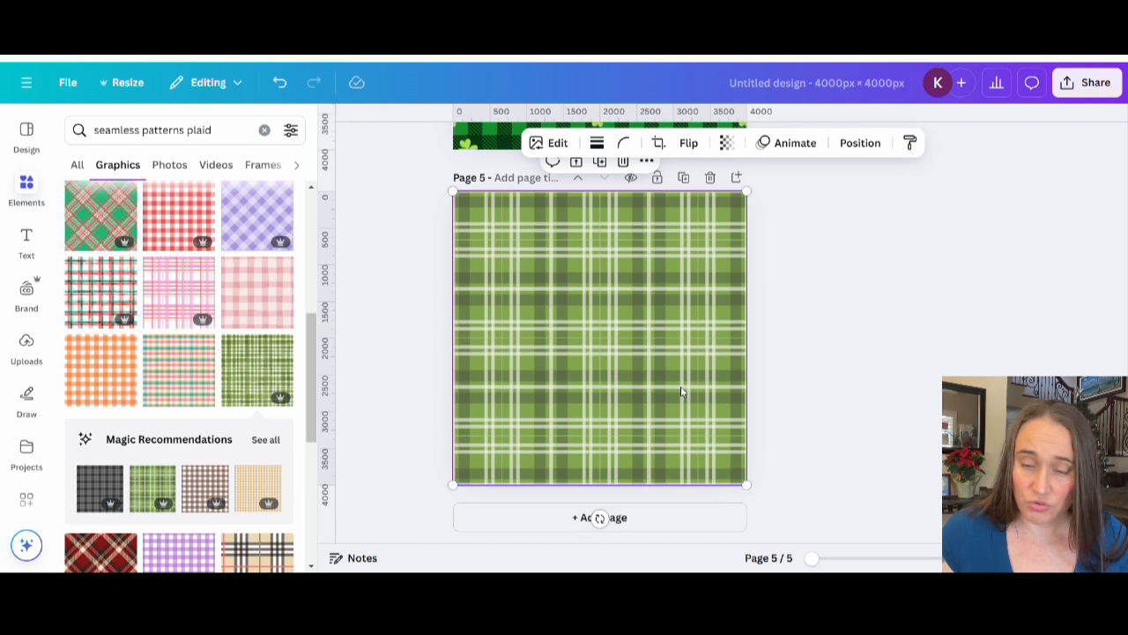
{"action": "key", "text": "ctrl+["}
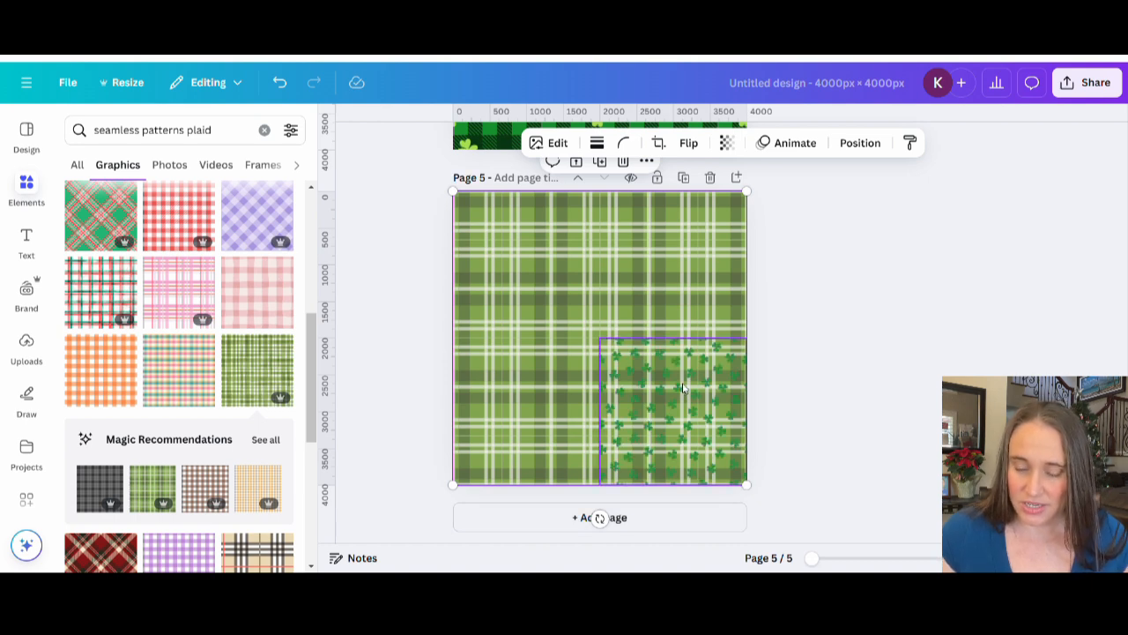
{"action": "key", "text": "ctrl+["}
{"action": "key", "text": "ctrl+["}
{"action": "key", "text": "ctrl+["}
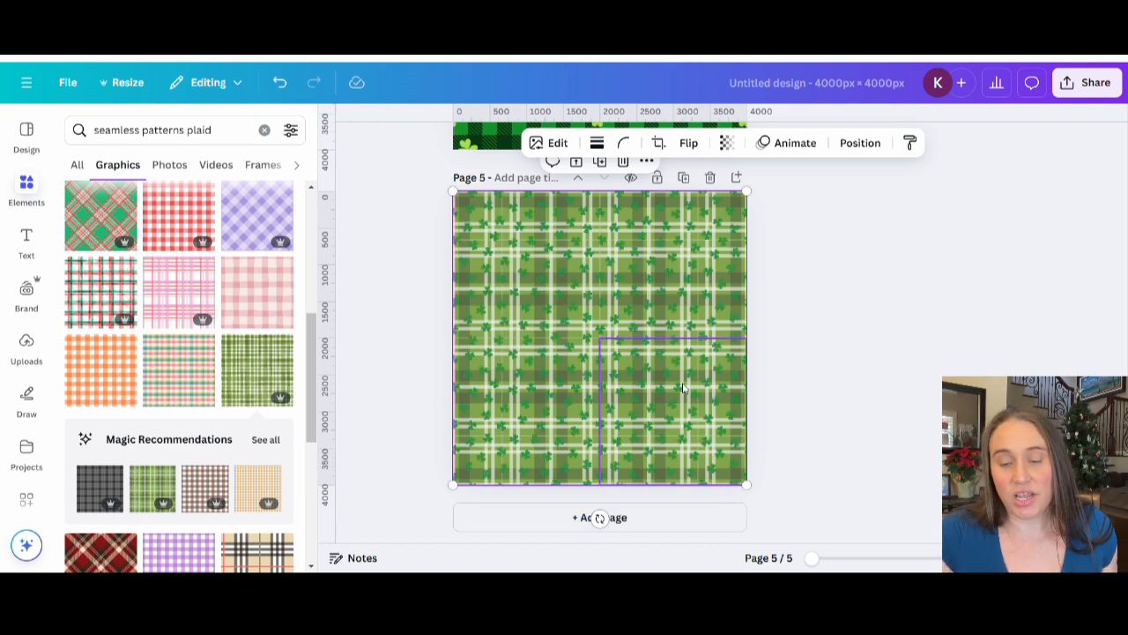
{"action": "left_click", "coordinate": [808, 334]}
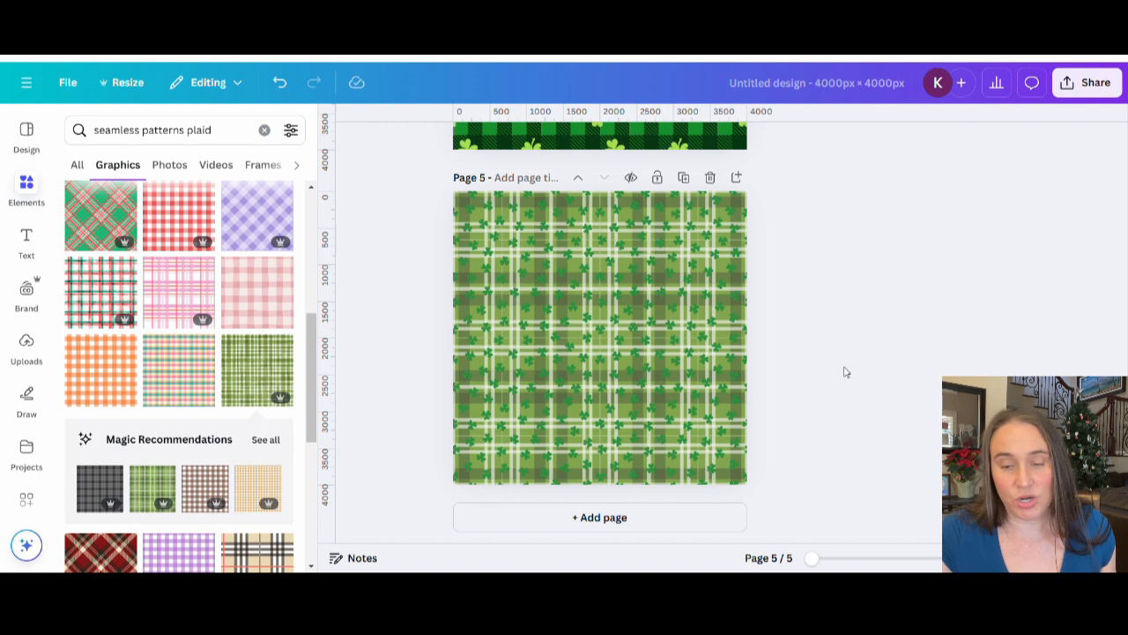
Delete three of the shamrock tiles on page 5, keeping only the one in the upper-left quarter.
{"action": "scroll", "coordinate": [819, 373], "scroll_direction": "up", "scroll_amount": 1}
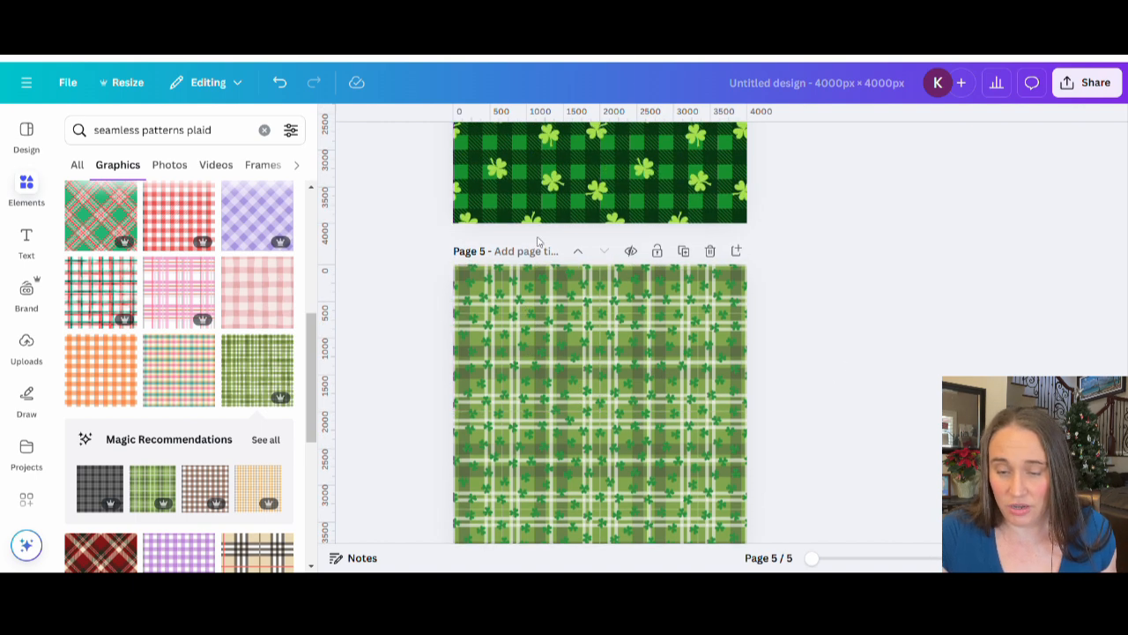
{"action": "left_click", "coordinate": [733, 381]}
{"action": "key", "text": "Delete"}
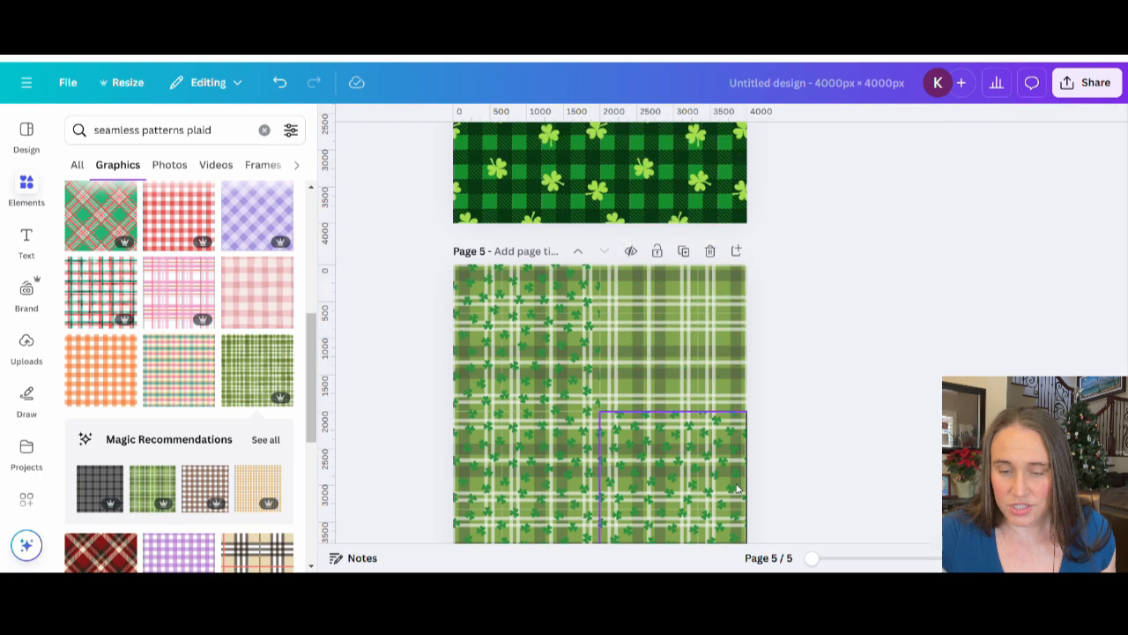
{"action": "left_click_drag", "start_coordinate": [646, 467], "coordinate": [1112, 395]}
{"action": "left_click_drag", "start_coordinate": [580, 463], "coordinate": [125, 432]}
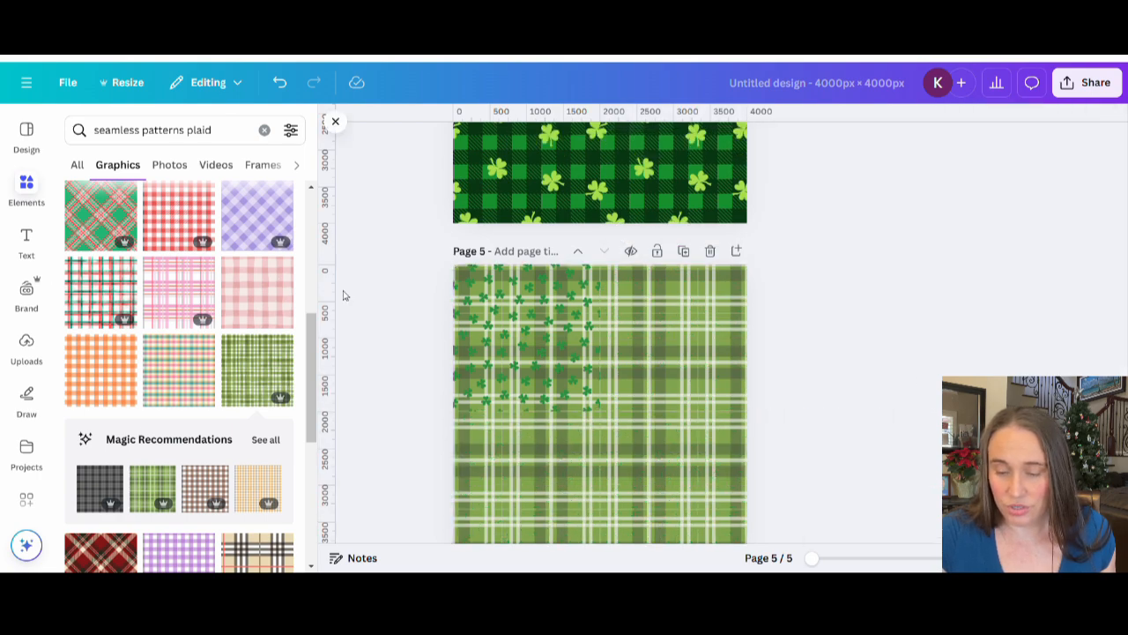
Enlarge the remaining shamrock tile to cover the whole of page 5 over the plaid.
{"action": "left_click", "coordinate": [501, 326]}
{"action": "left_click_drag", "start_coordinate": [600, 411], "coordinate": [745, 562]}
{"action": "scroll", "coordinate": [687, 365], "scroll_direction": "down", "scroll_amount": 2}
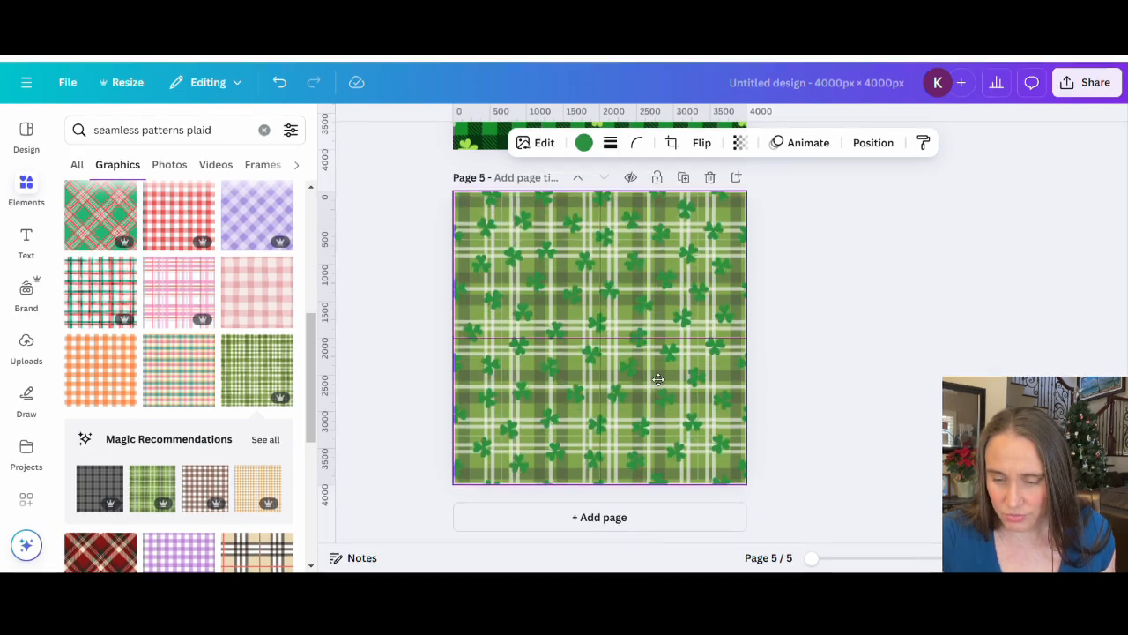
{"action": "left_click_drag", "start_coordinate": [750, 486], "coordinate": [747, 486]}
{"action": "left_click", "coordinate": [851, 405]}
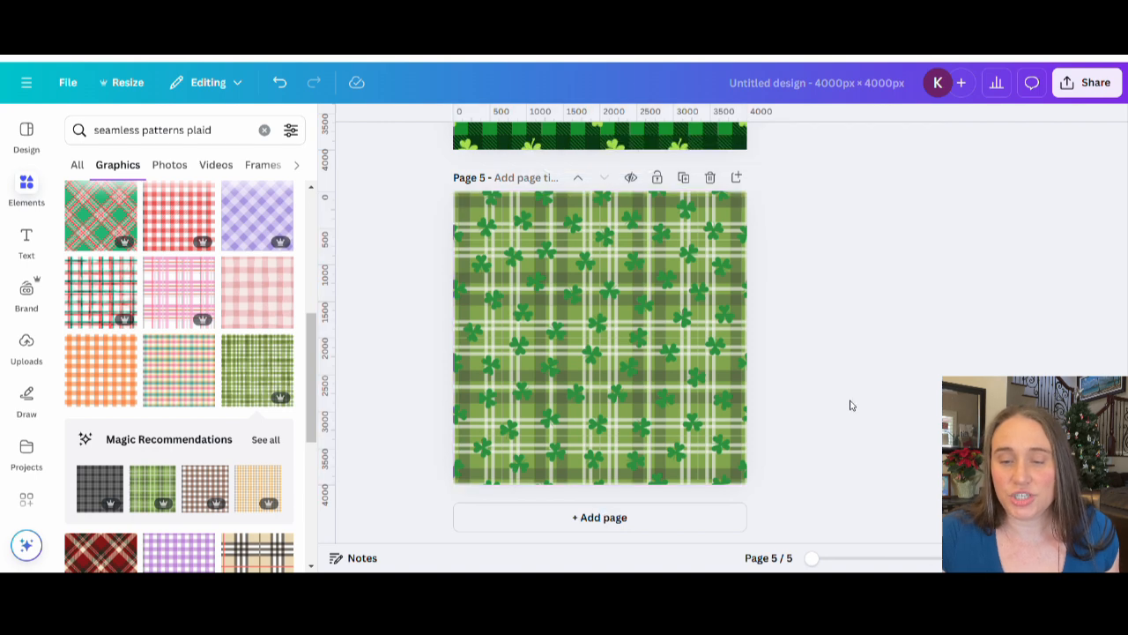
Recolor page 5's shamrocks to the lime green #a3dc51 from the photo colors and compare them with page 4.
{"action": "left_click", "coordinate": [552, 358]}
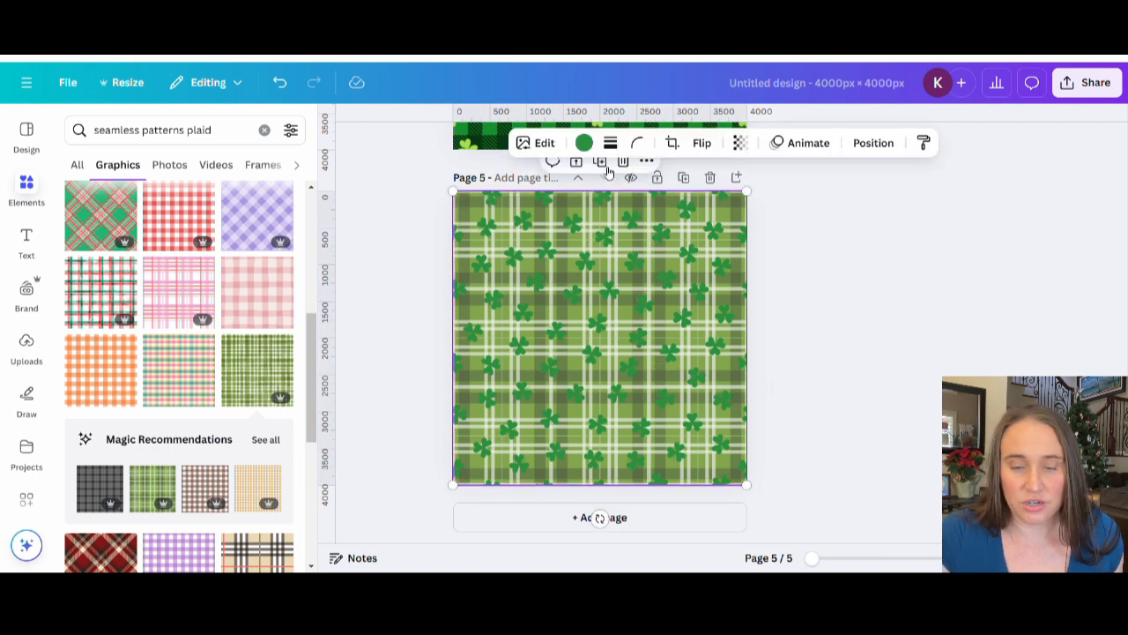
{"action": "left_click", "coordinate": [583, 143]}
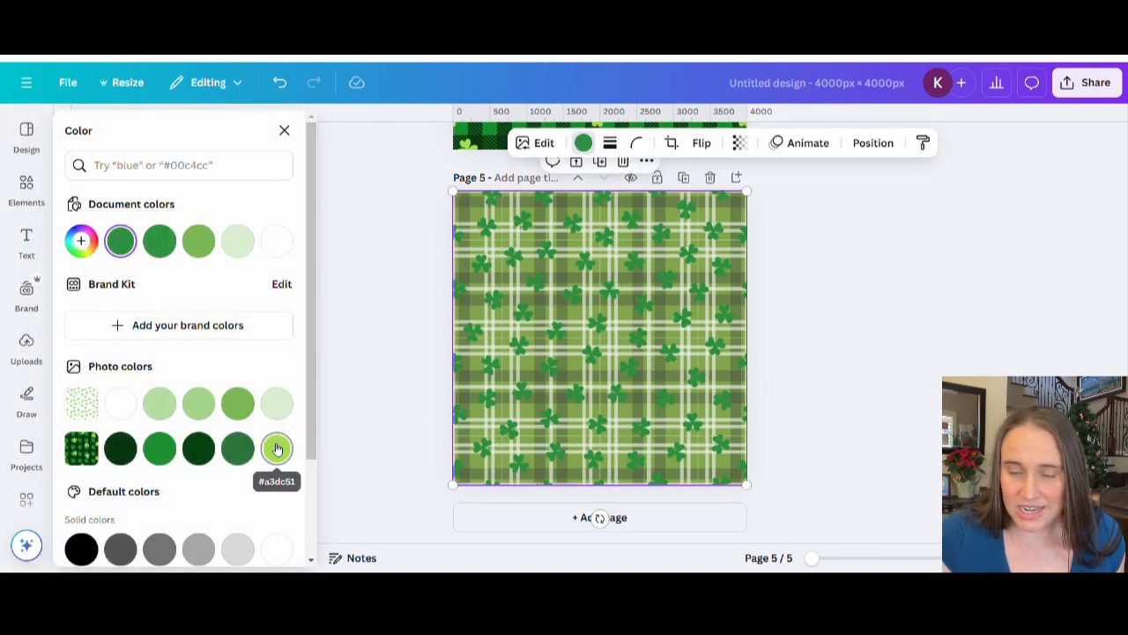
{"action": "left_click", "coordinate": [277, 450]}
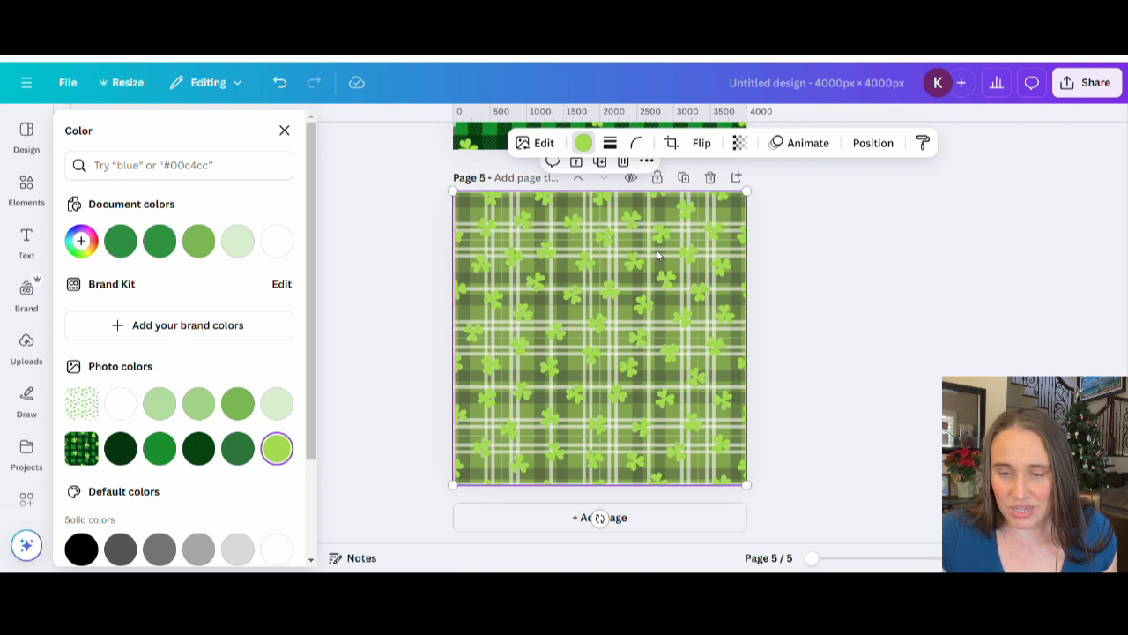
{"action": "scroll", "coordinate": [683, 330], "scroll_direction": "up", "scroll_amount": 2}
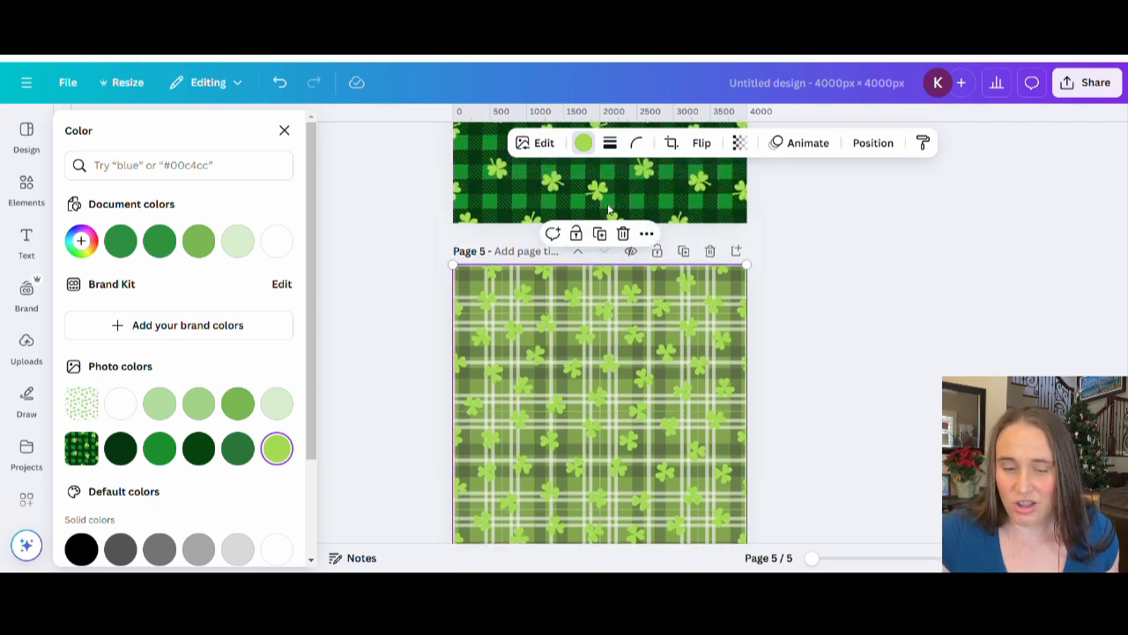
{"action": "scroll", "coordinate": [614, 173], "scroll_direction": "down", "scroll_amount": 2}
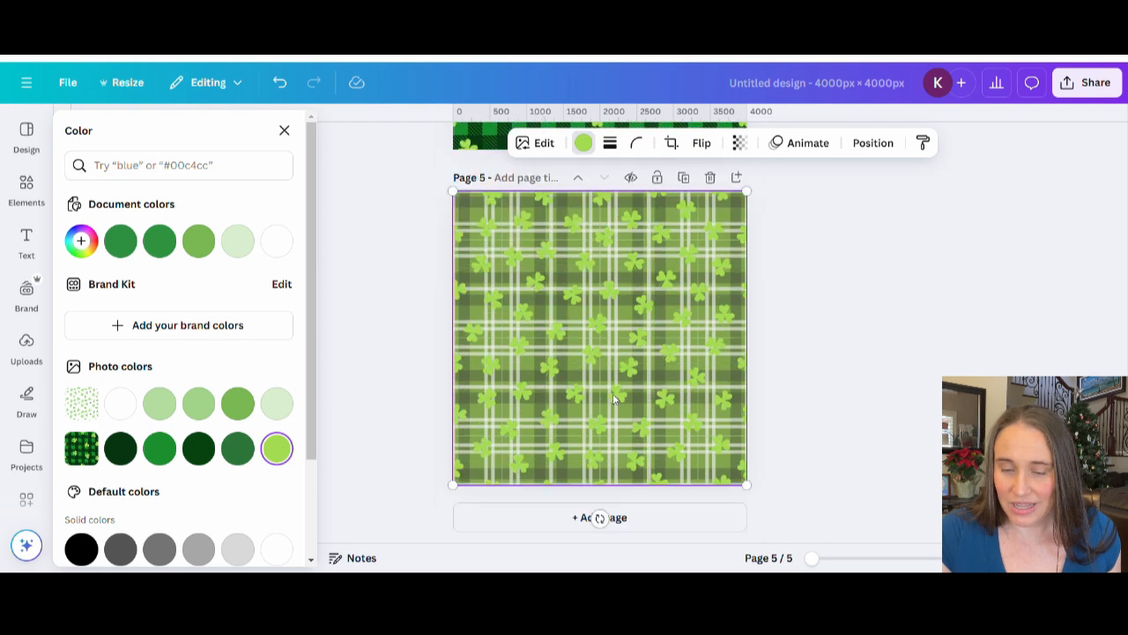
Try the palest green, two light greens and white from the photo colors on page 5's shamrocks.
{"action": "left_click", "coordinate": [277, 403]}
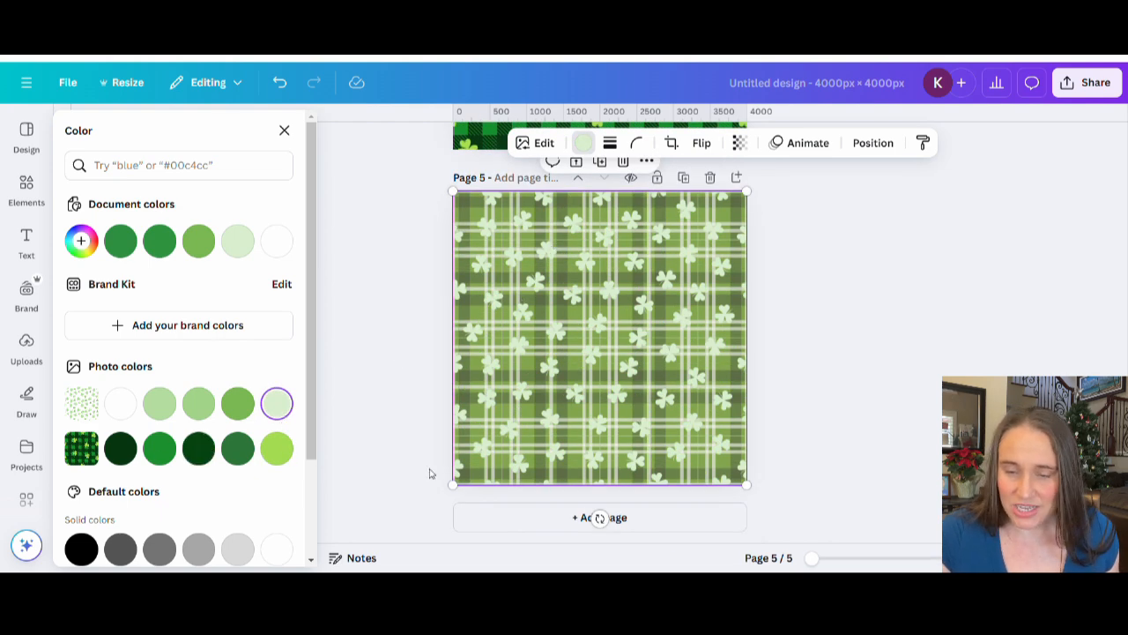
{"action": "left_click", "coordinate": [196, 405]}
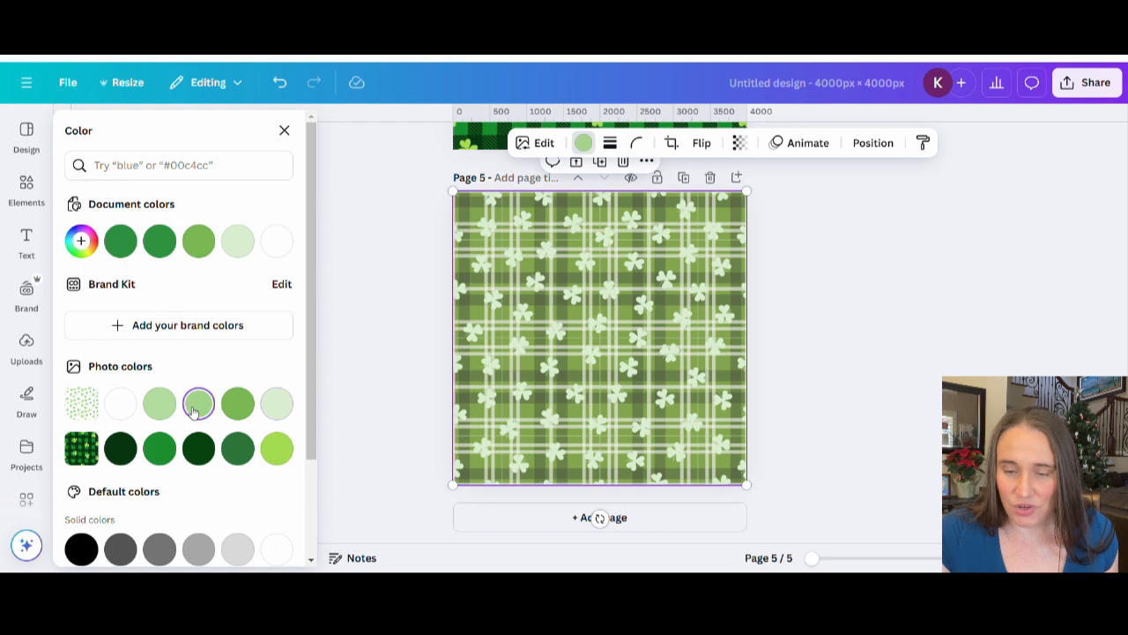
{"action": "left_click", "coordinate": [163, 407]}
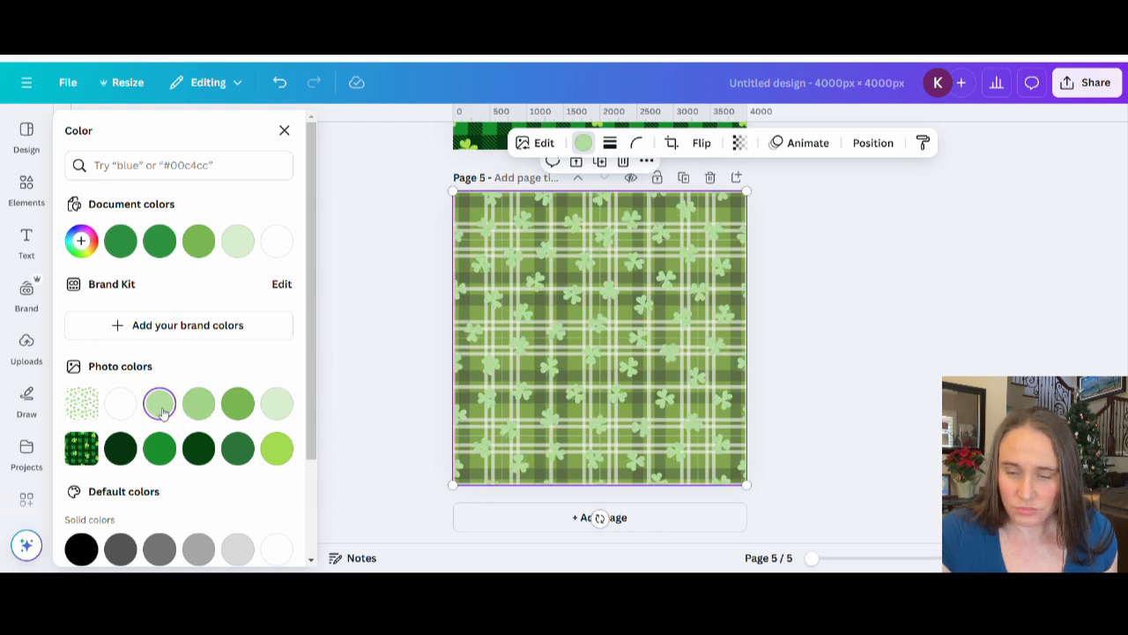
{"action": "left_click", "coordinate": [120, 405]}
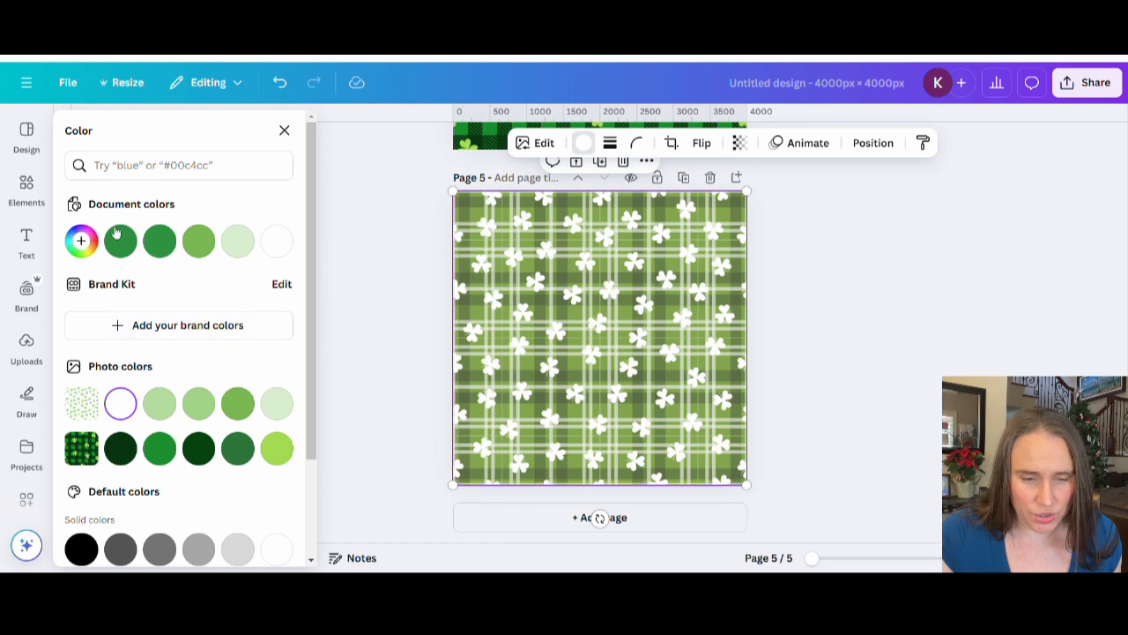
Recolor page 5's shamrocks to the custom golden yellow #E2D55F.
{"action": "left_click", "coordinate": [81, 241]}
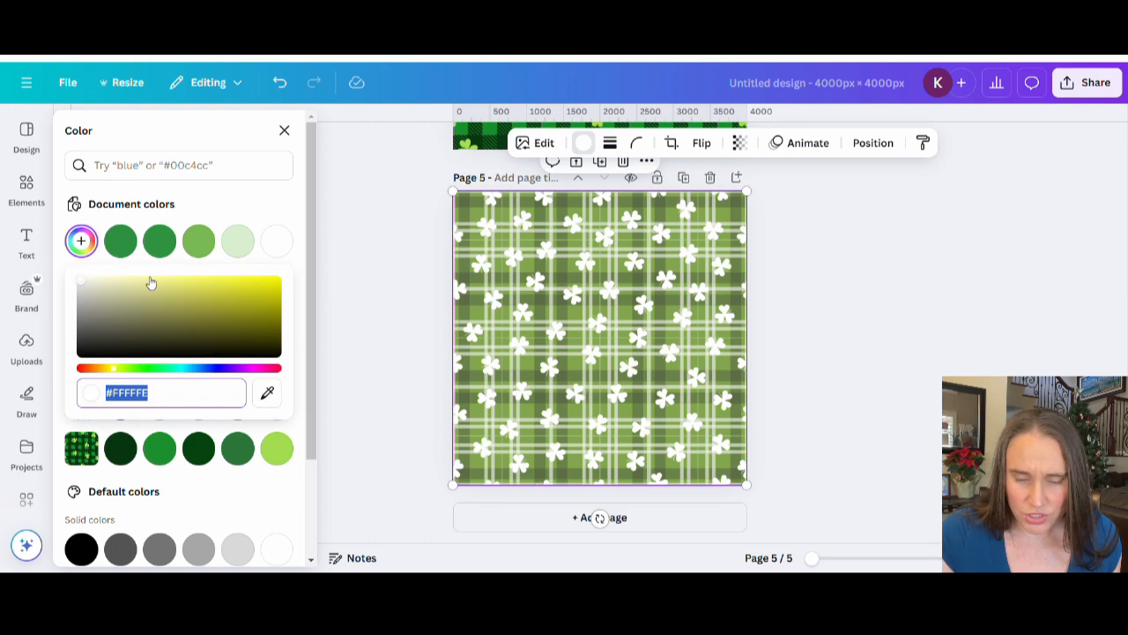
{"action": "left_click", "coordinate": [146, 284]}
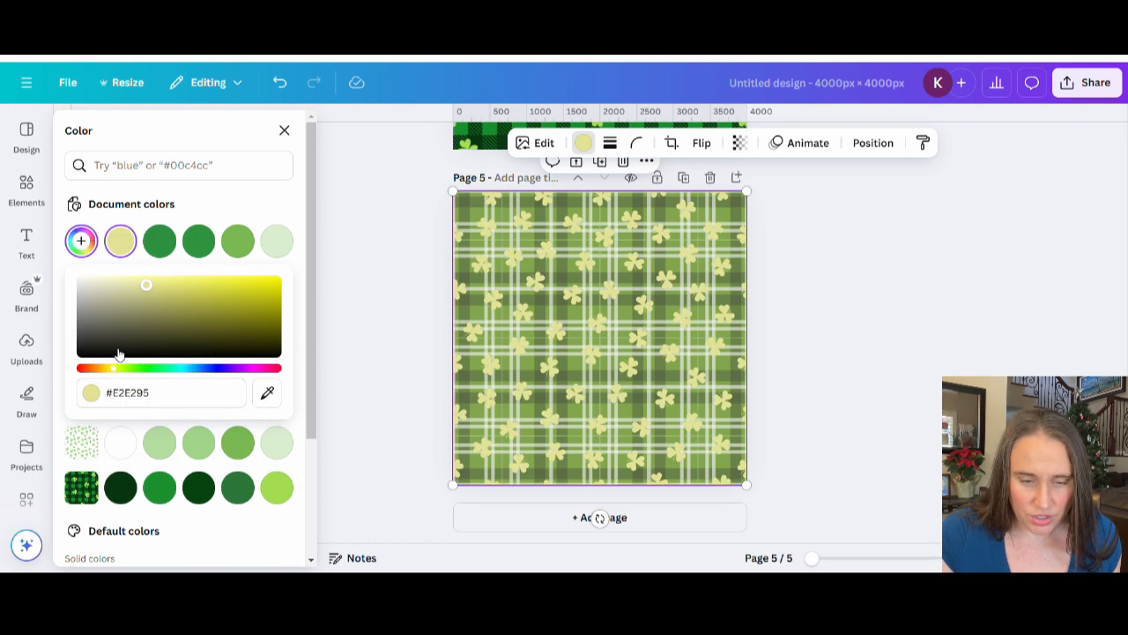
{"action": "left_click_drag", "start_coordinate": [147, 284], "coordinate": [161, 293]}
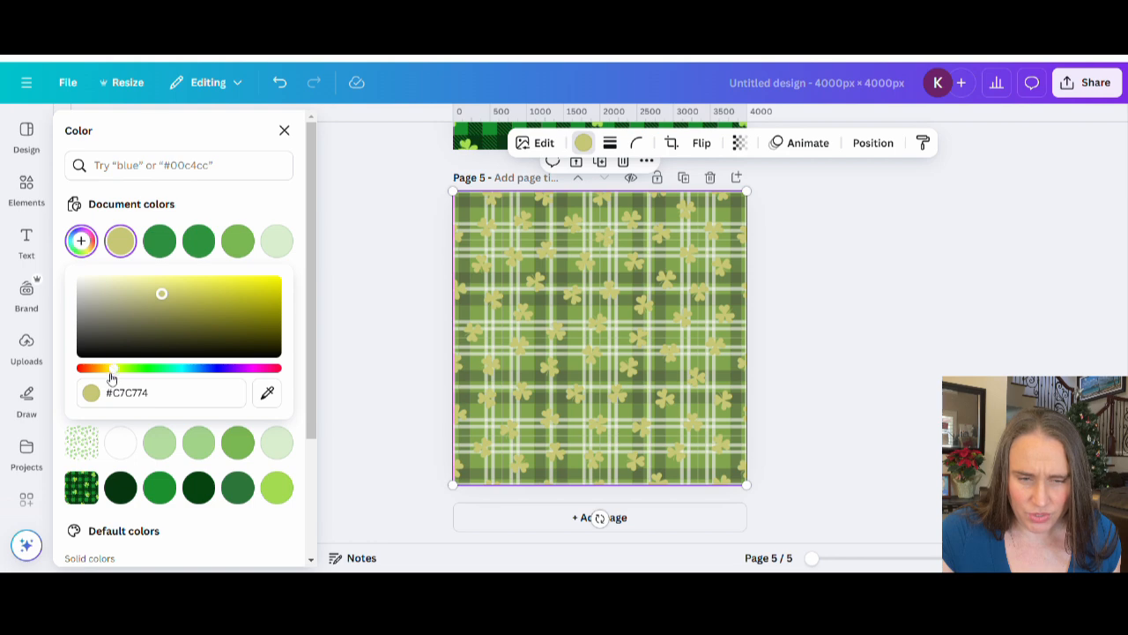
{"action": "left_click_drag", "start_coordinate": [117, 375], "coordinate": [115, 374]}
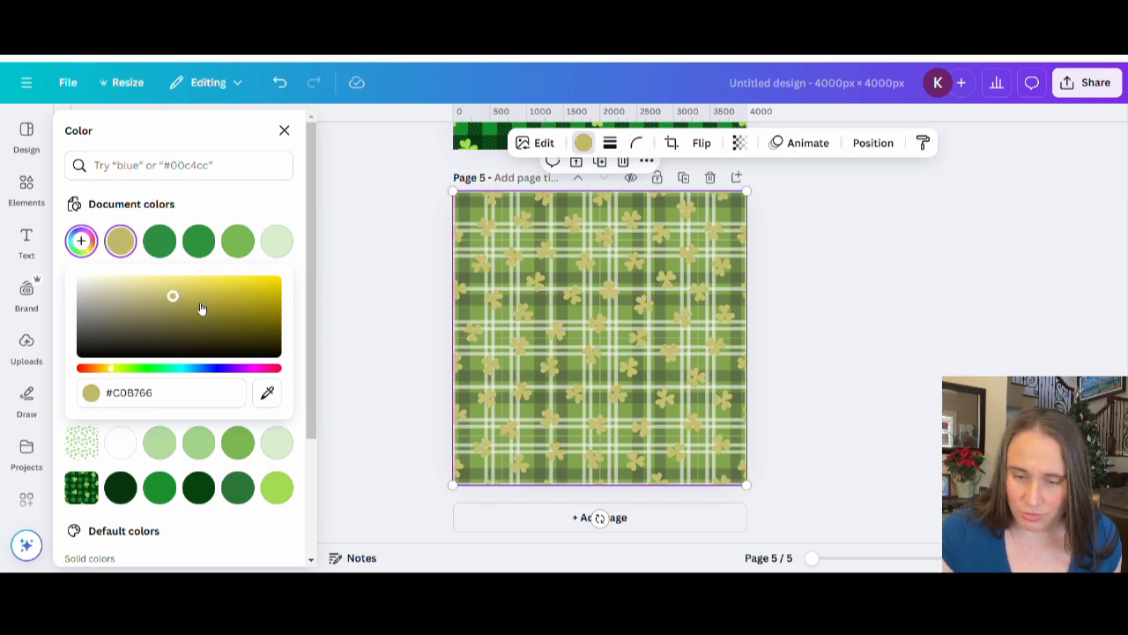
{"action": "left_click_drag", "start_coordinate": [207, 314], "coordinate": [155, 283]}
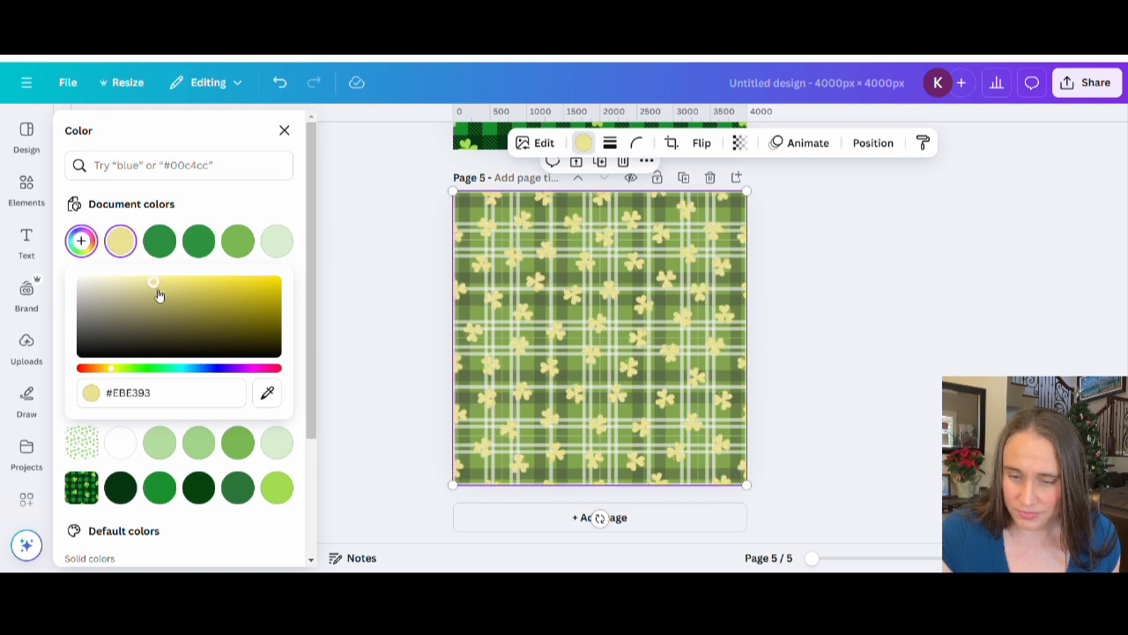
{"action": "left_click_drag", "start_coordinate": [178, 289], "coordinate": [197, 287]}
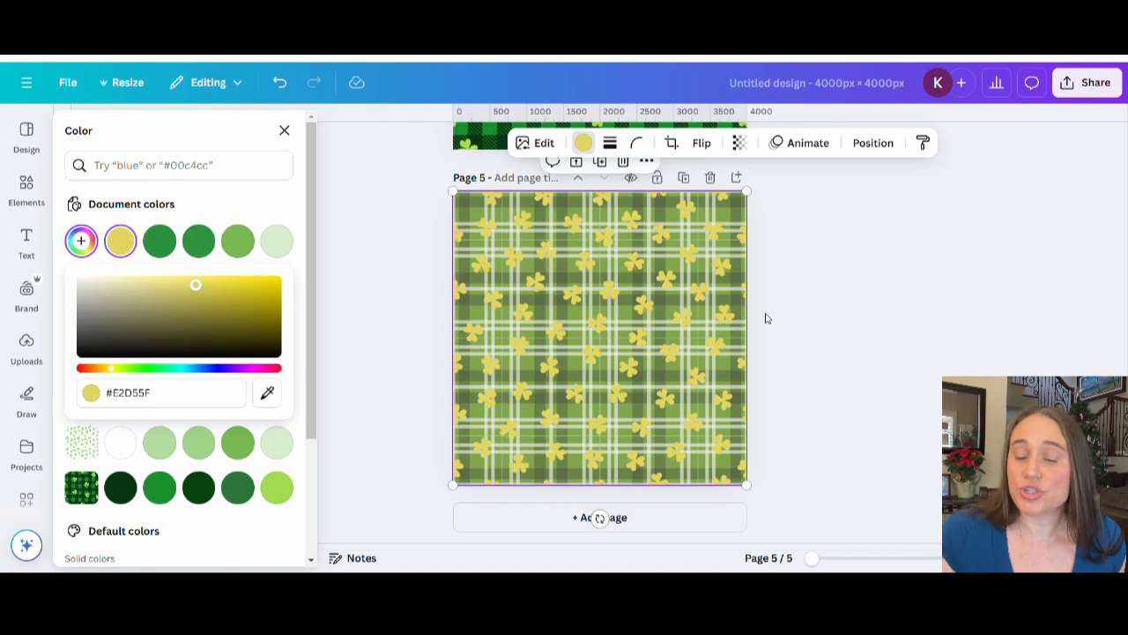
{"action": "left_click", "coordinate": [815, 334]}
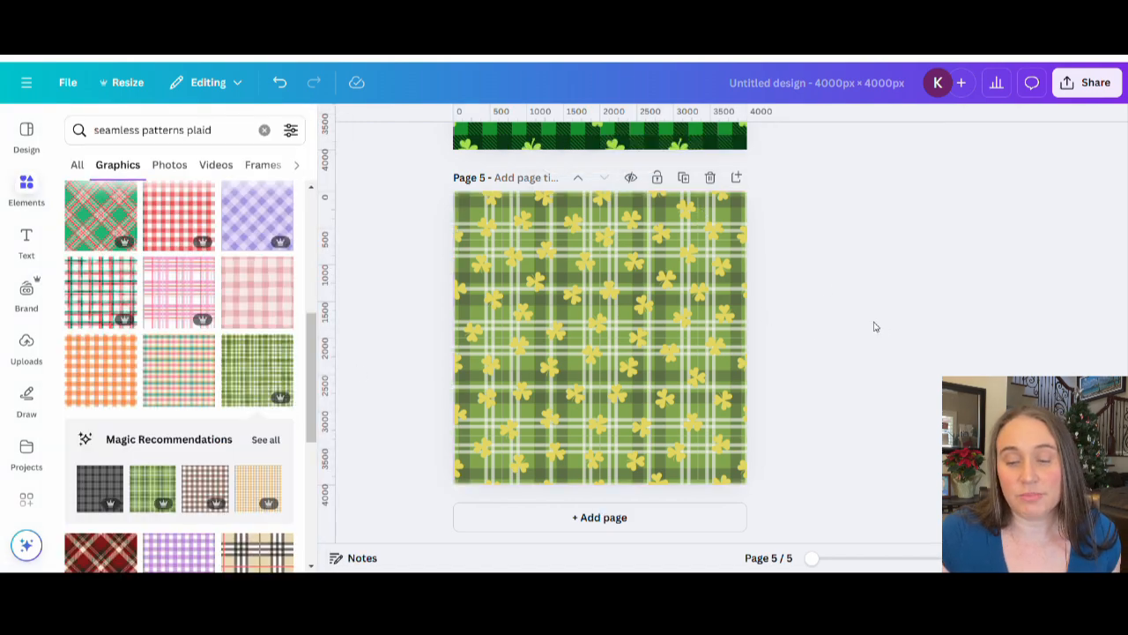
Compare the pattern pages from 2 to 5 for a design that could take the yellow shamrocks as an overlay.
{"action": "scroll", "coordinate": [611, 241], "scroll_direction": "up", "scroll_amount": 4}
{"action": "scroll", "coordinate": [612, 335], "scroll_direction": "up", "scroll_amount": 3}
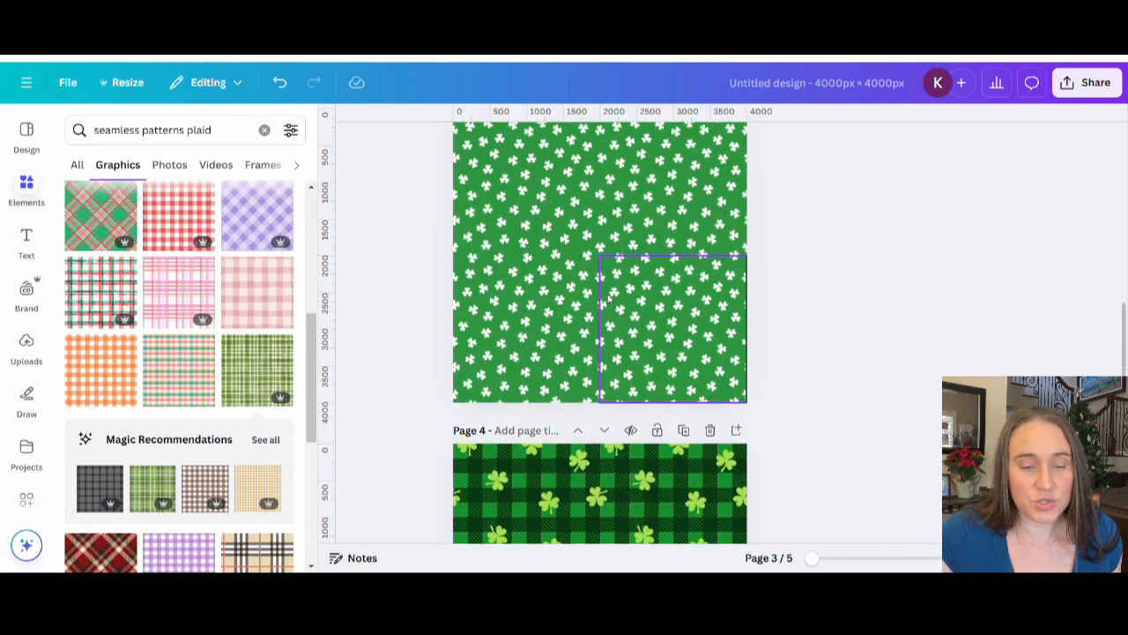
{"action": "scroll", "coordinate": [614, 364], "scroll_direction": "down", "scroll_amount": 2}
{"action": "scroll", "coordinate": [614, 364], "scroll_direction": "down", "scroll_amount": 2}
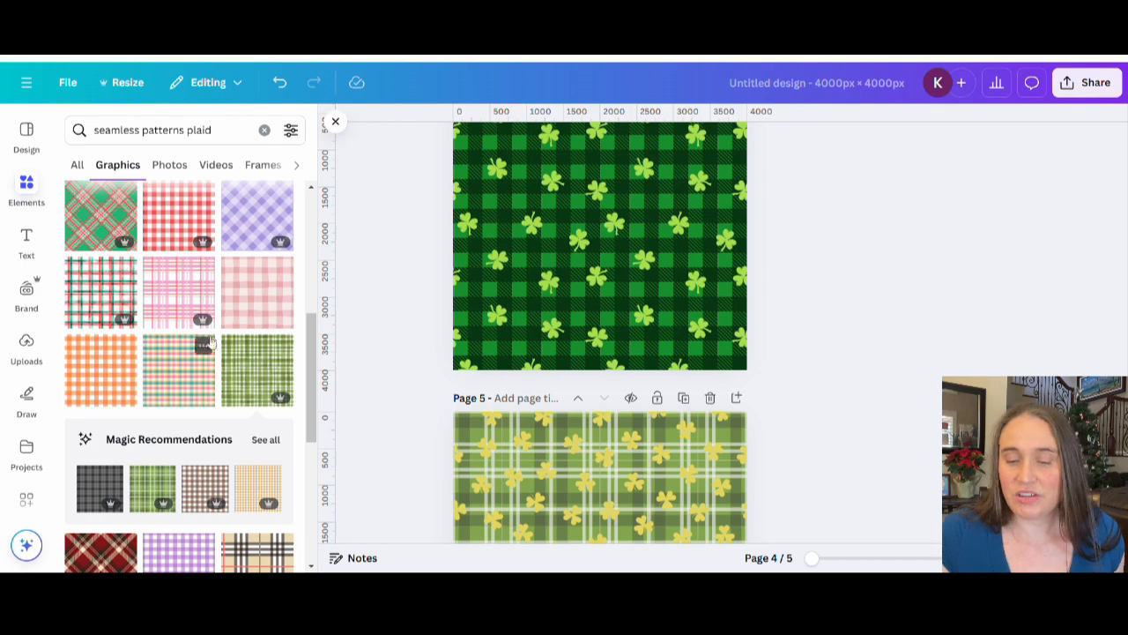
{"action": "scroll", "coordinate": [574, 336], "scroll_direction": "down", "scroll_amount": 3}
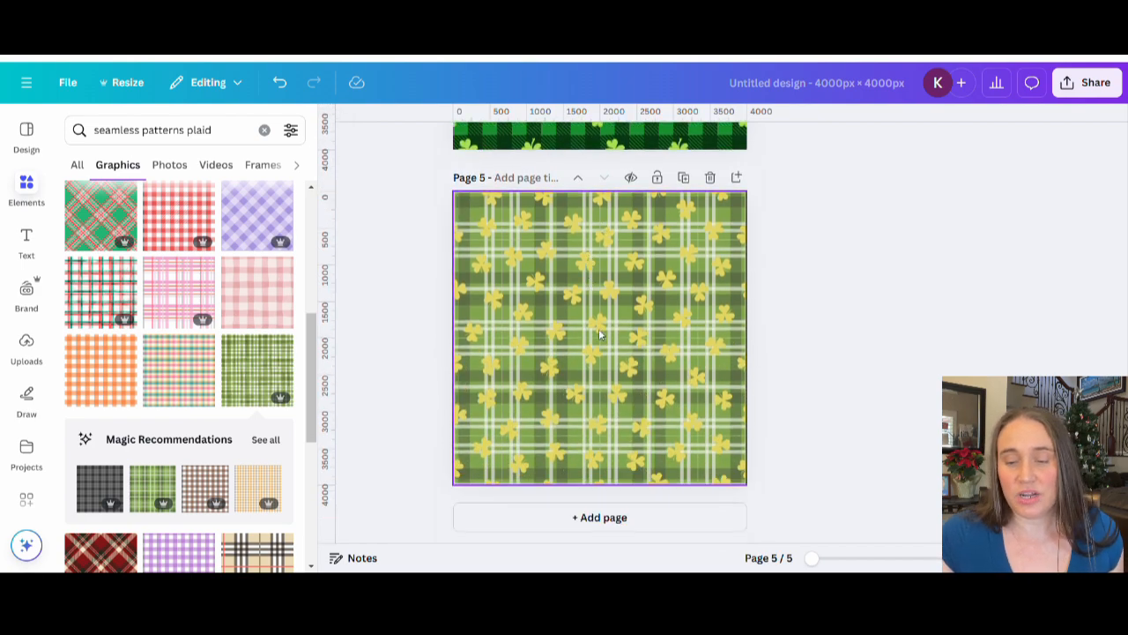
{"action": "scroll", "coordinate": [635, 396], "scroll_direction": "up", "scroll_amount": 8}
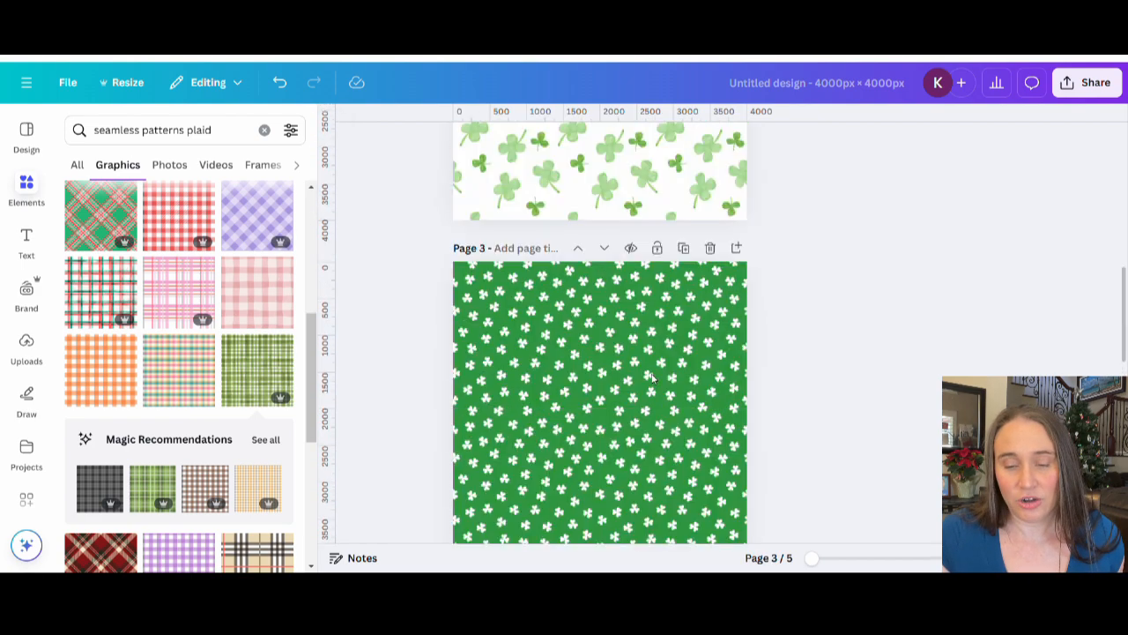
{"action": "scroll", "coordinate": [632, 392], "scroll_direction": "up", "scroll_amount": 1}
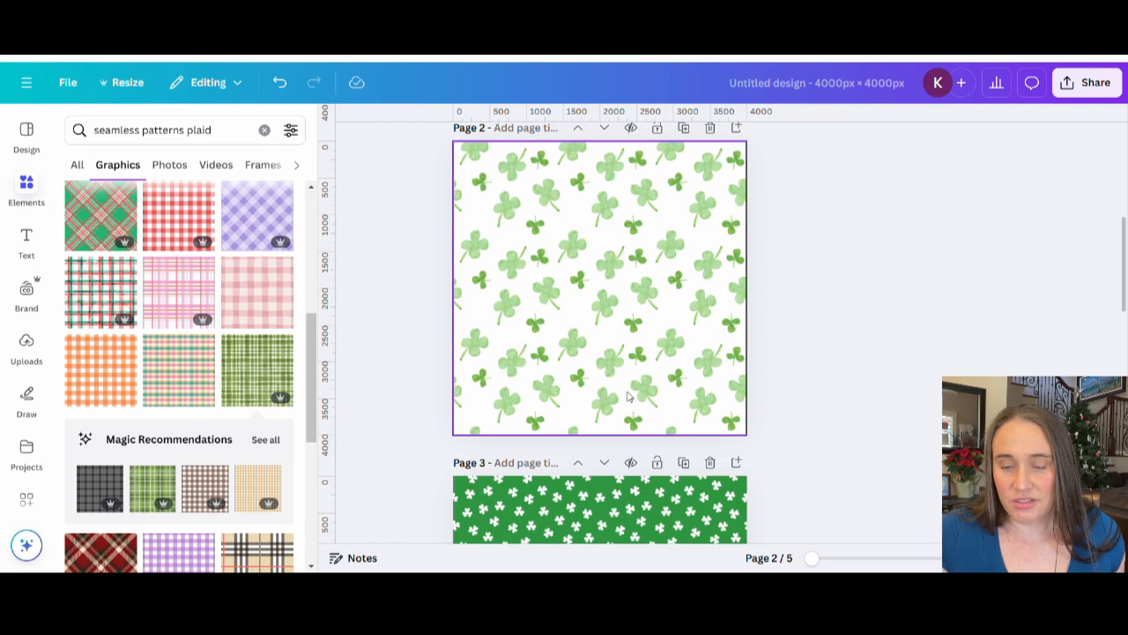
{"action": "scroll", "coordinate": [641, 348], "scroll_direction": "down", "scroll_amount": 2}
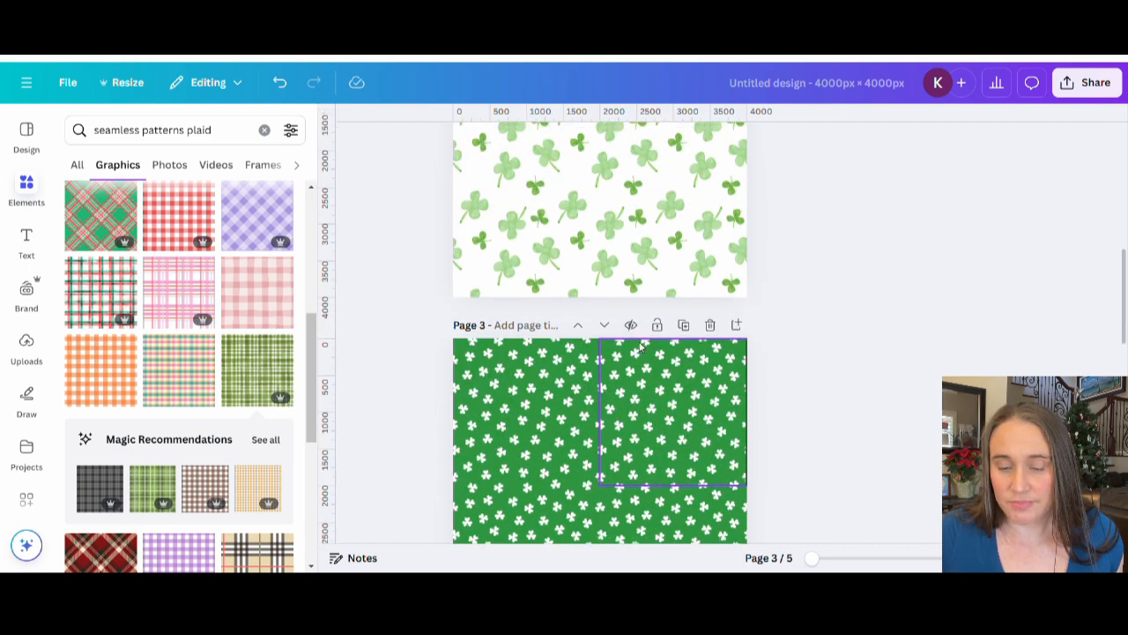
{"action": "scroll", "coordinate": [641, 348], "scroll_direction": "up", "scroll_amount": 2}
{"action": "scroll", "coordinate": [630, 379], "scroll_direction": "down", "scroll_amount": 9}
{"action": "scroll", "coordinate": [626, 393], "scroll_direction": "down", "scroll_amount": 1}
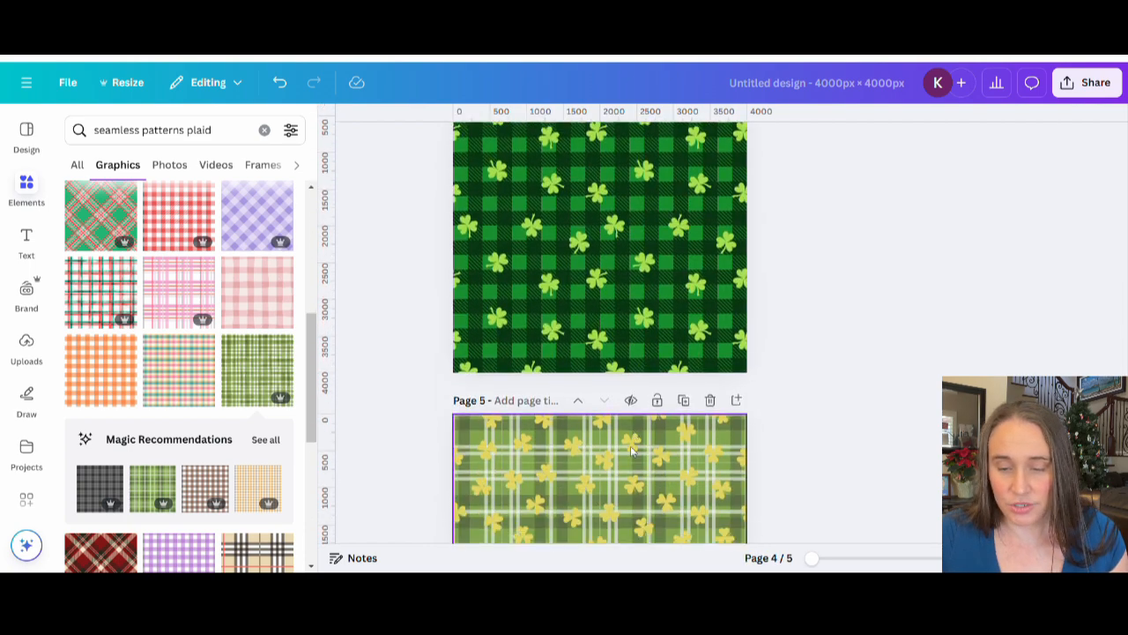
Duplicate page 5's yellow shamrock layer and place the copy over page 2's clover pattern, aligned to the page edges.
{"action": "left_click", "coordinate": [576, 490]}
{"action": "key", "text": "ctrl+d"}
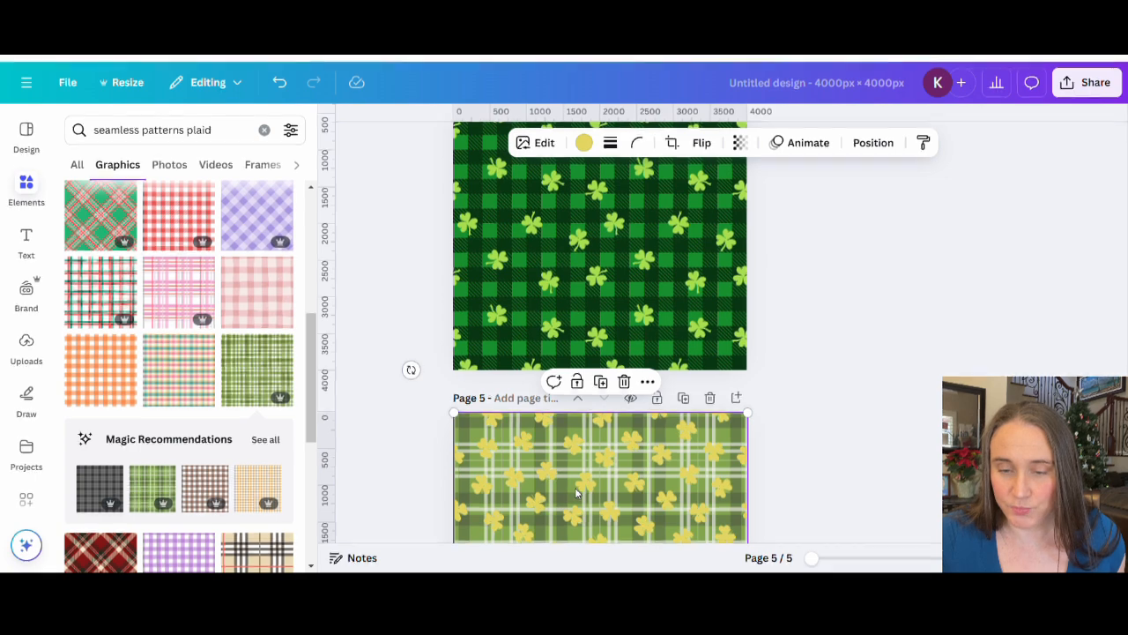
{"action": "left_click_drag", "start_coordinate": [578, 493], "coordinate": [578, 138]}
{"action": "scroll", "coordinate": [617, 353], "scroll_direction": "up", "scroll_amount": 3}
{"action": "left_click_drag", "start_coordinate": [630, 430], "coordinate": [626, 151]}
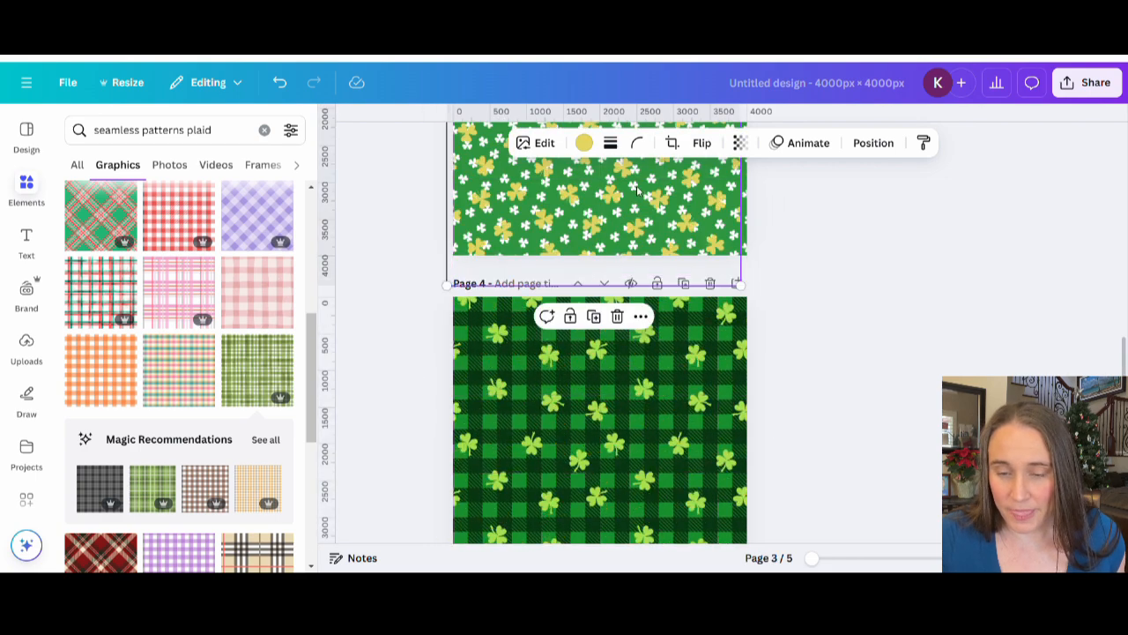
{"action": "scroll", "coordinate": [626, 264], "scroll_direction": "up", "scroll_amount": 4}
{"action": "left_click_drag", "start_coordinate": [624, 467], "coordinate": [612, 115]}
{"action": "scroll", "coordinate": [705, 304], "scroll_direction": "up", "scroll_amount": 3}
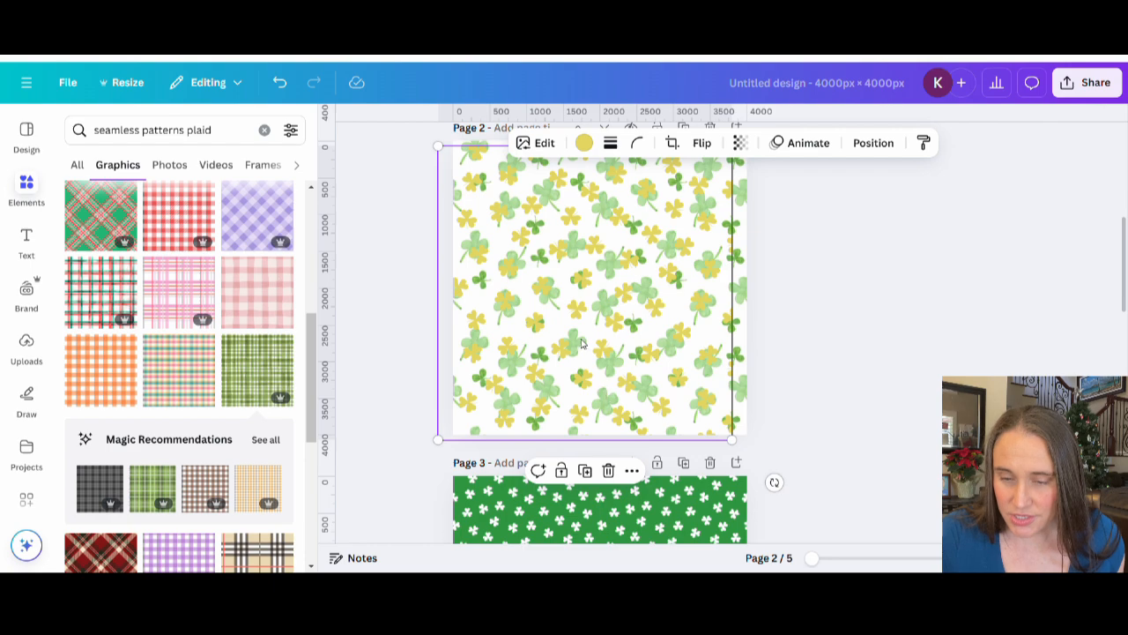
{"action": "left_click_drag", "start_coordinate": [580, 344], "coordinate": [612, 343]}
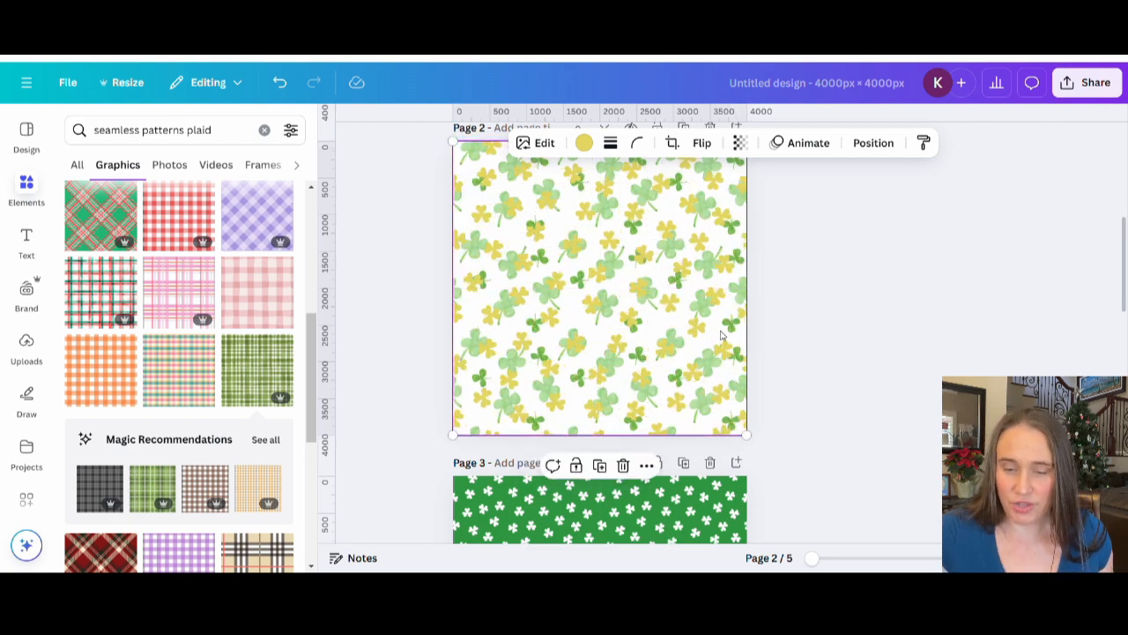
Move the yellow shamrock layer from page 2 onto page 1's small clover pattern so it covers the whole page.
{"action": "left_click", "coordinate": [839, 360]}
{"action": "scroll", "coordinate": [838, 362], "scroll_direction": "up", "scroll_amount": 2}
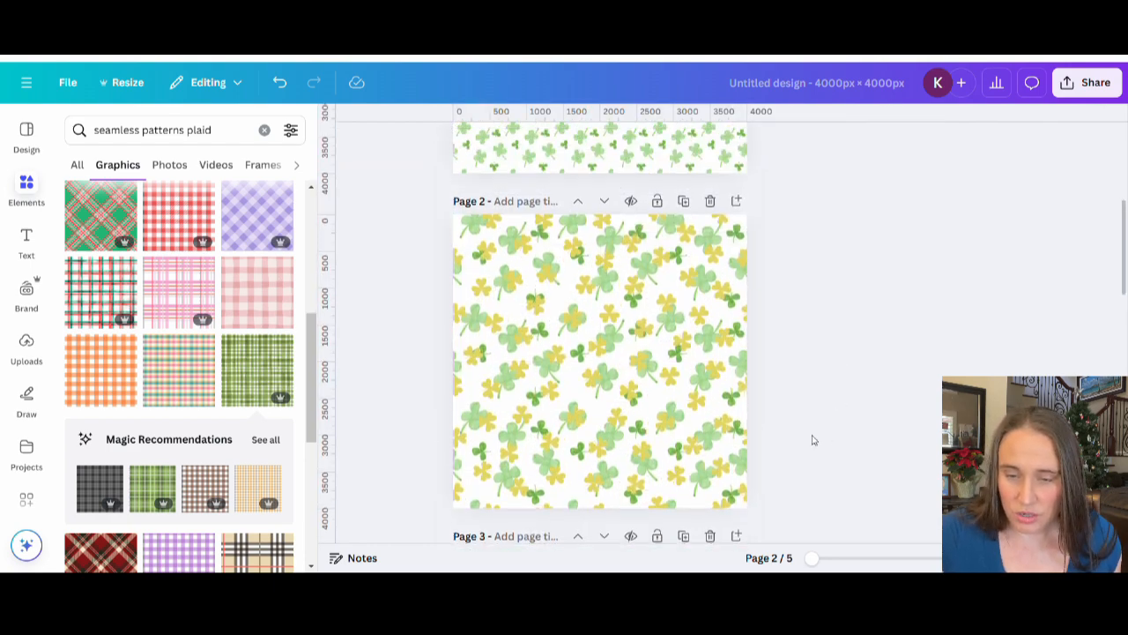
{"action": "scroll", "coordinate": [807, 445], "scroll_direction": "up", "scroll_amount": 3}
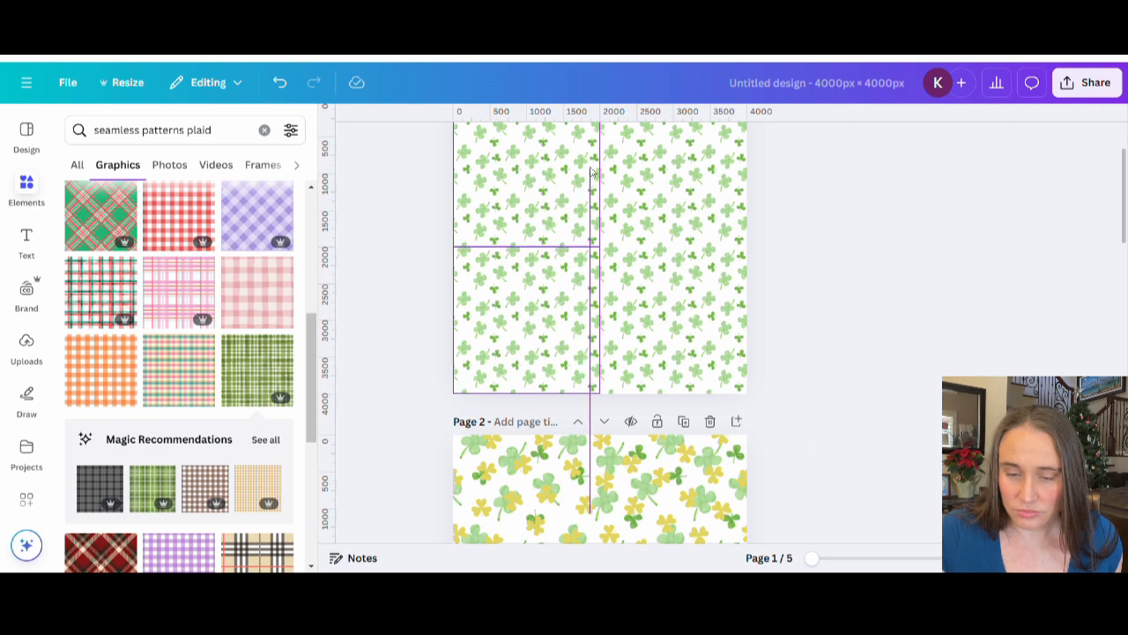
{"action": "left_click", "coordinate": [592, 172]}
{"action": "left_click", "coordinate": [882, 339]}
{"action": "left_click_drag", "start_coordinate": [612, 526], "coordinate": [702, 415]}
{"action": "left_click_drag", "start_coordinate": [600, 498], "coordinate": [599, 143]}
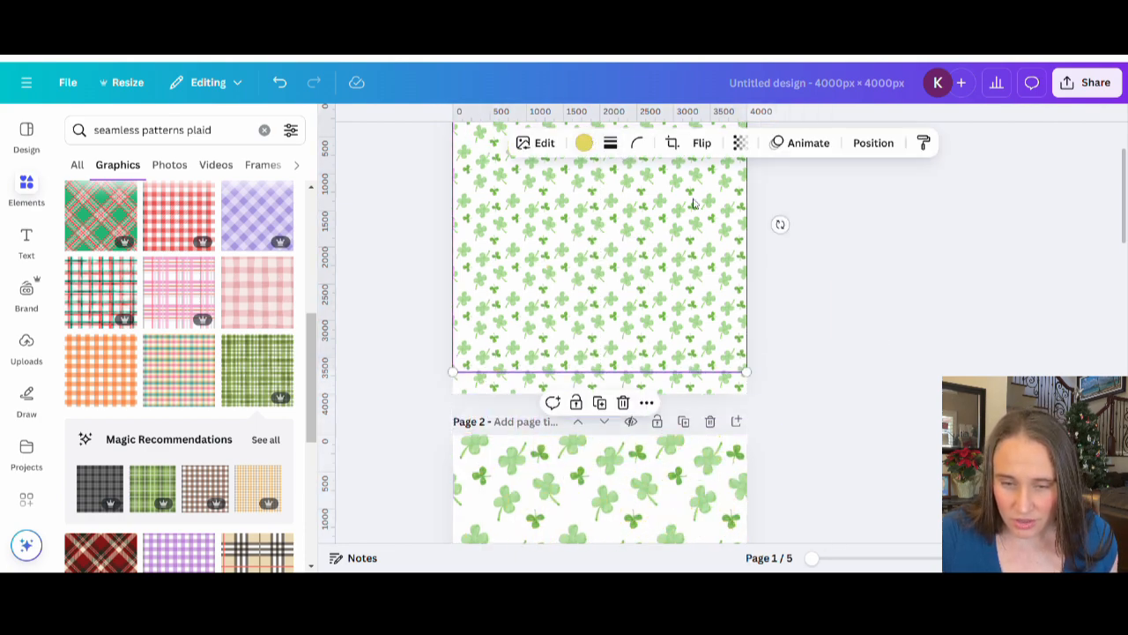
{"action": "scroll", "coordinate": [848, 320], "scroll_direction": "up", "scroll_amount": 2}
{"action": "left_click_drag", "start_coordinate": [589, 368], "coordinate": [586, 374]}
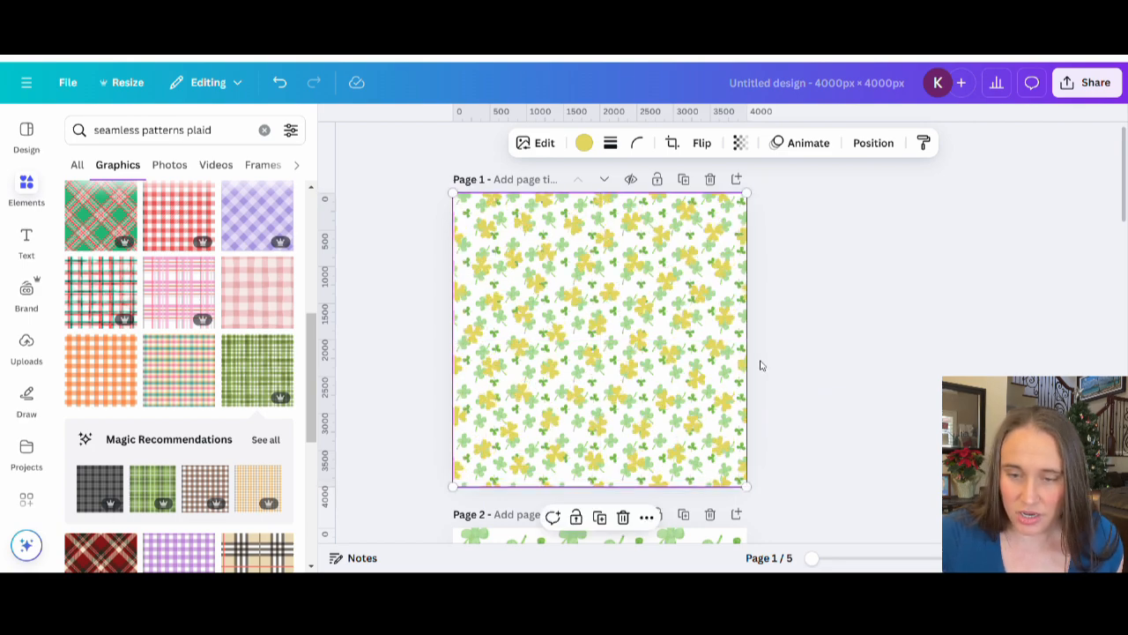
Recolor page 1's shamrock layer to dark green from the photo colors and compare it with the other pages.
{"action": "left_click", "coordinate": [584, 143]}
{"action": "left_click", "coordinate": [250, 451]}
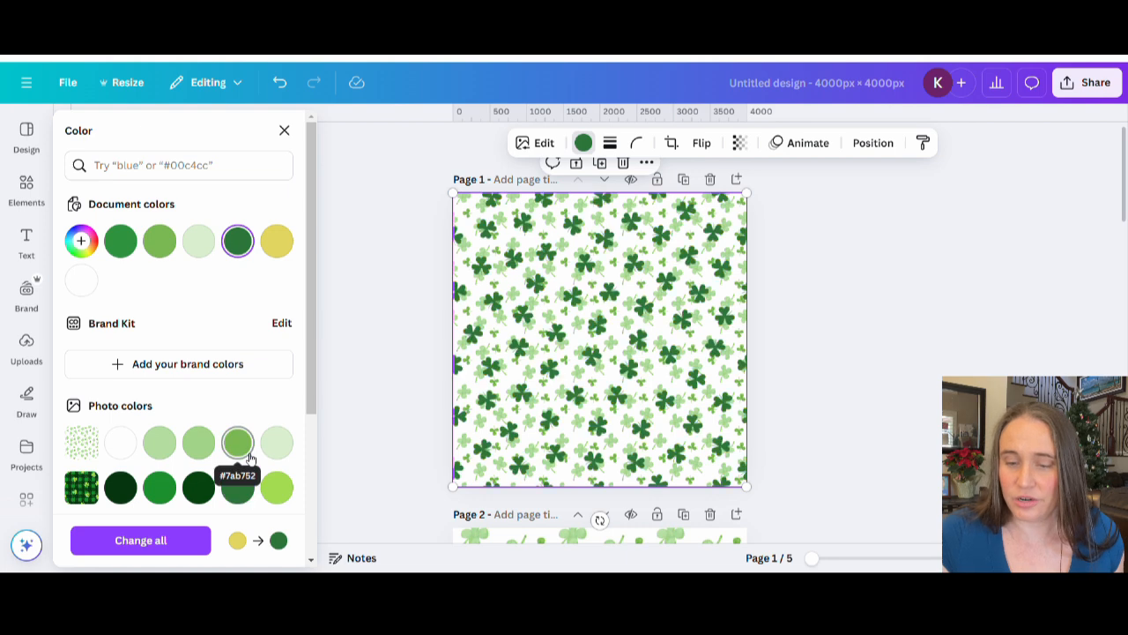
{"action": "left_click", "coordinate": [844, 308]}
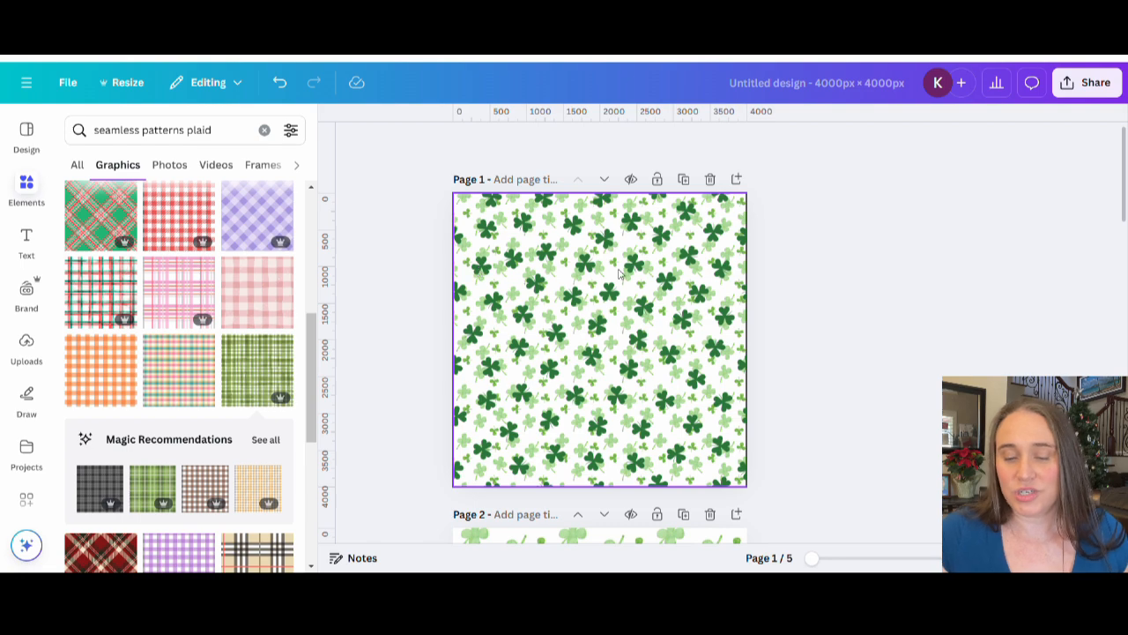
{"action": "scroll", "coordinate": [831, 373], "scroll_direction": "down", "scroll_amount": 5}
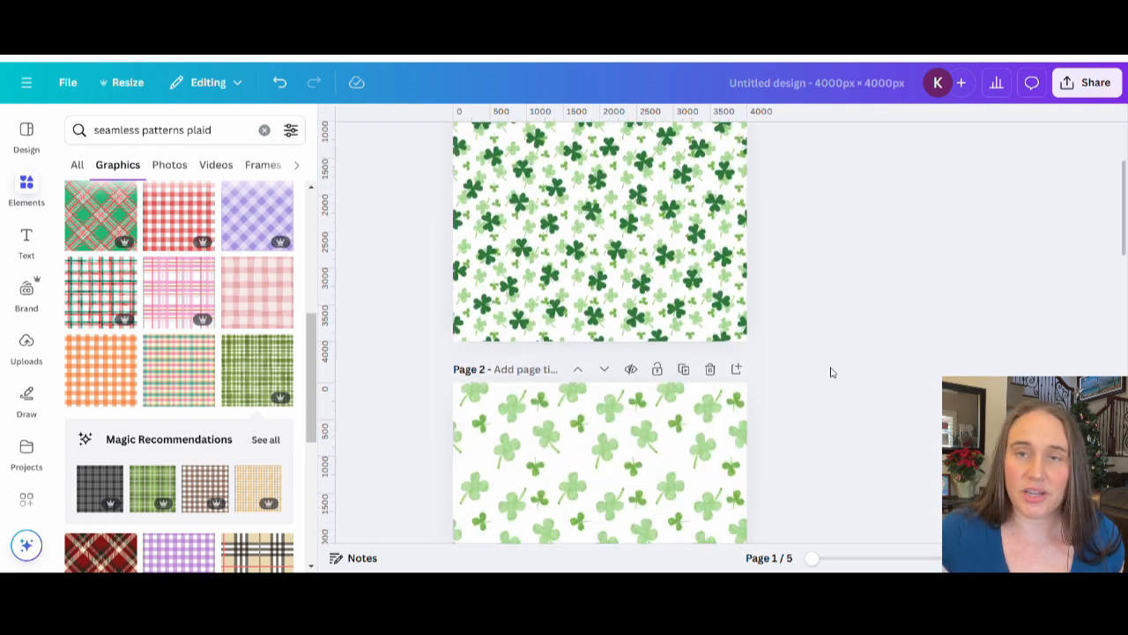
{"action": "scroll", "coordinate": [824, 370], "scroll_direction": "down", "scroll_amount": 3}
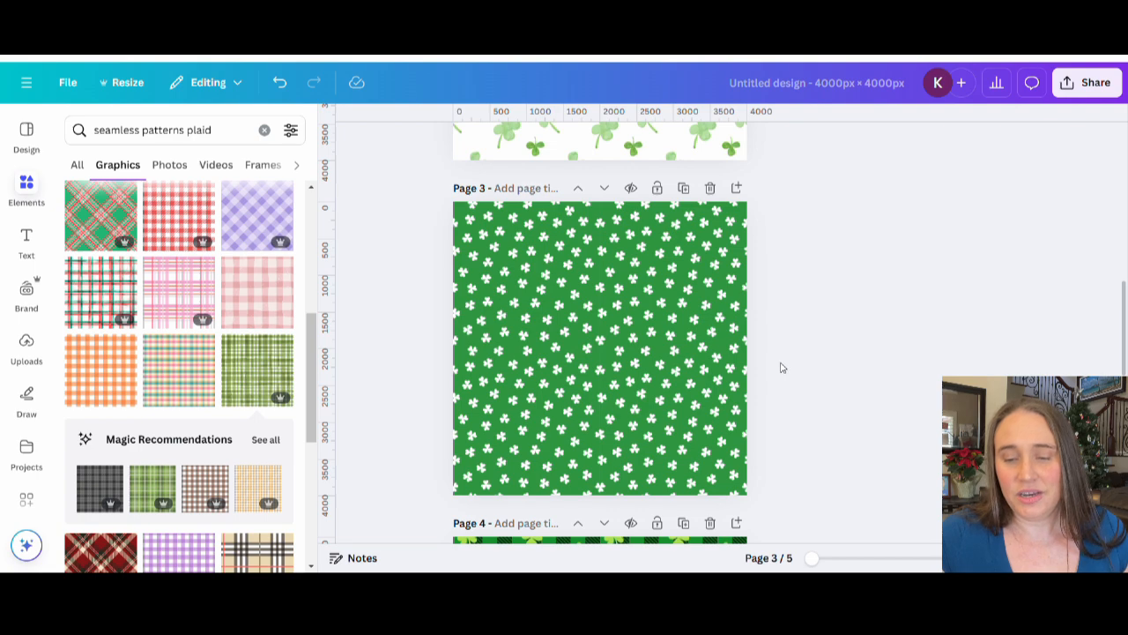
{"action": "scroll", "coordinate": [781, 369], "scroll_direction": "up", "scroll_amount": 8}
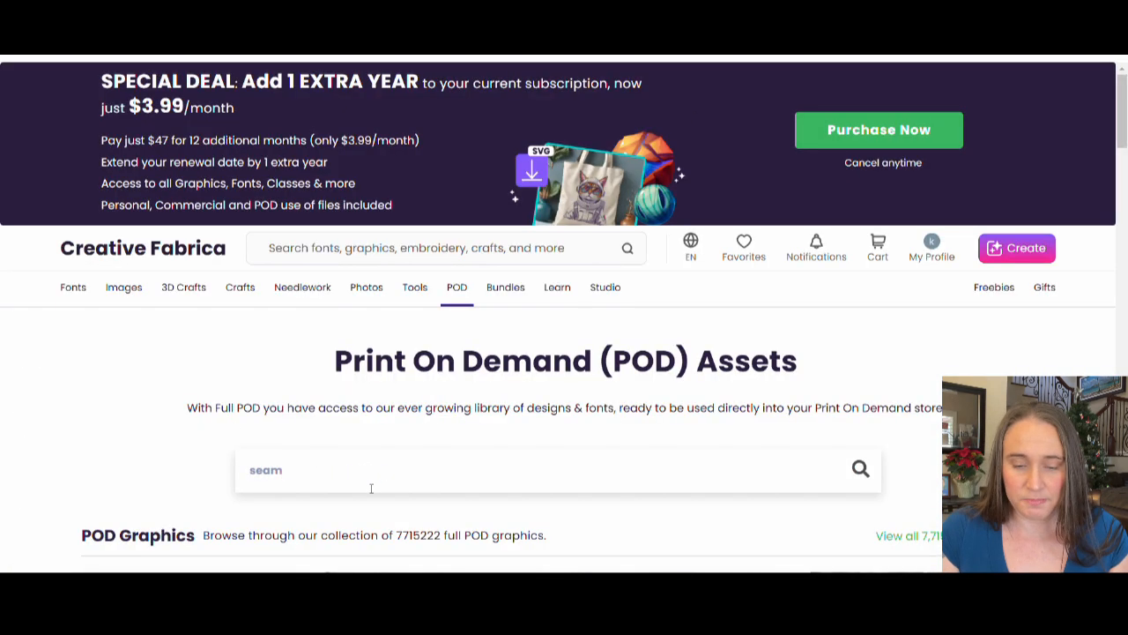
Search Creative Fabrica's print on demand assets for "seamless st. patricks day pattern".
{"action": "type", "text": "less"}
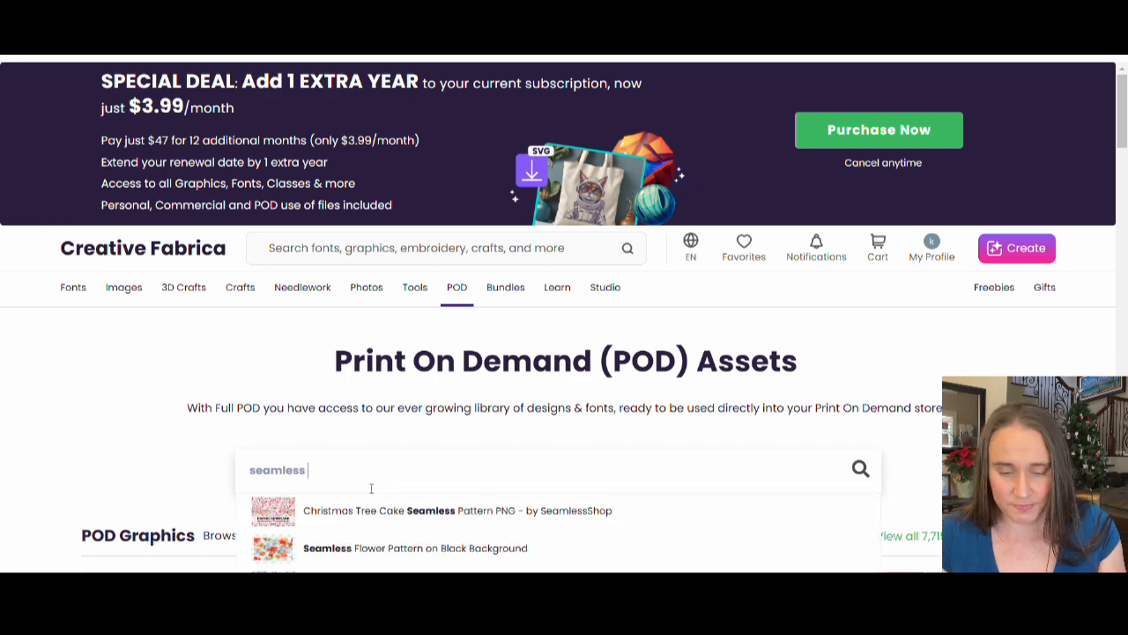
{"action": "type", "text": " st. patricks day pattern"}
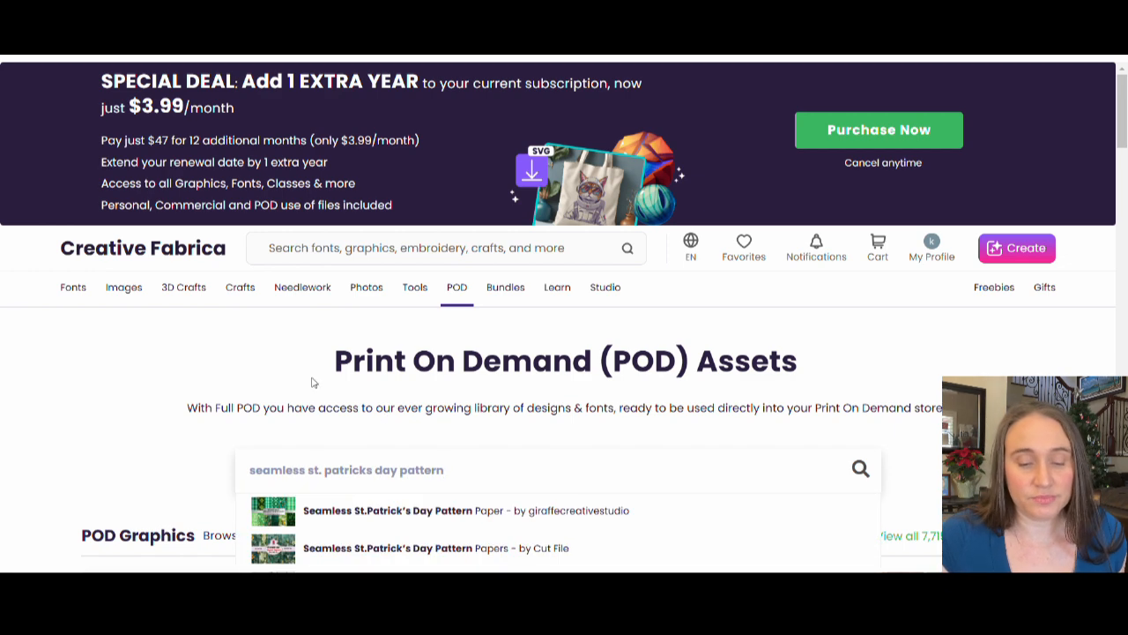
{"action": "key", "text": "Return"}
Browse the search results and open the Seamless St.Patrick's Day Pattern Paper listing with 25 digital papers.
{"action": "scroll", "coordinate": [209, 308], "scroll_direction": "down", "scroll_amount": 10}
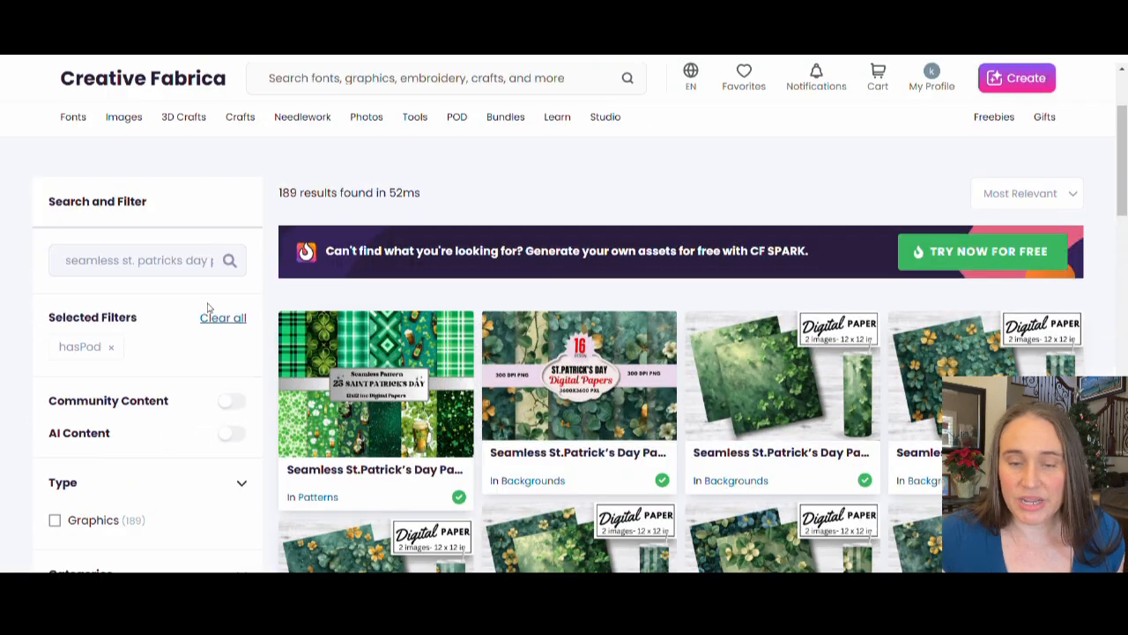
{"action": "scroll", "coordinate": [80, 118], "scroll_direction": "up", "scroll_amount": 10}
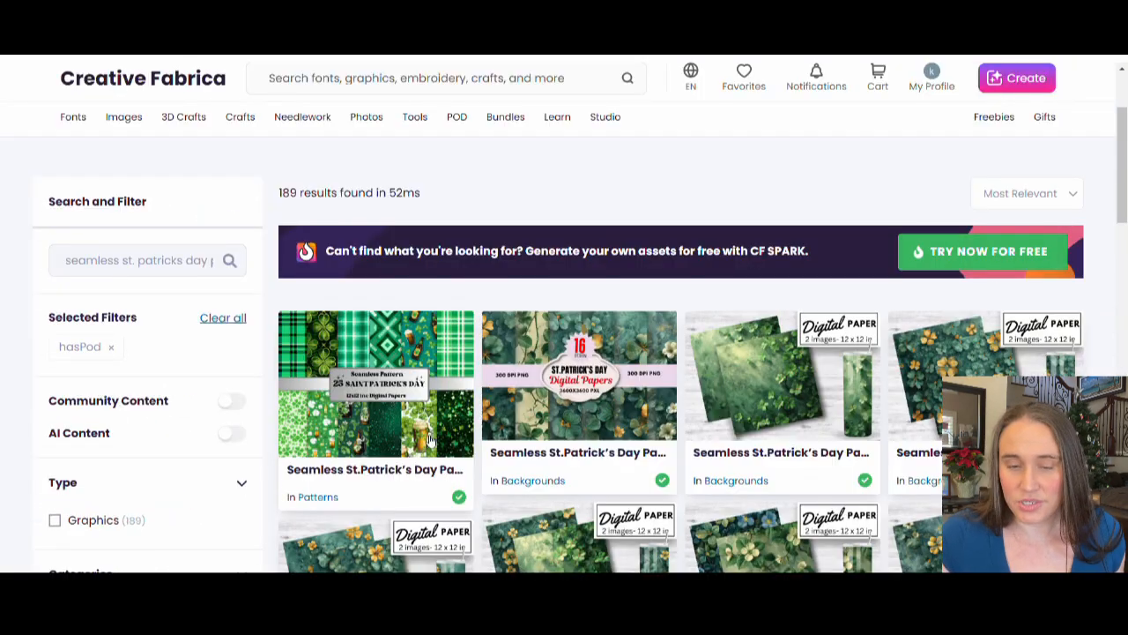
{"action": "scroll", "coordinate": [432, 440], "scroll_direction": "down", "scroll_amount": 3}
{"action": "scroll", "coordinate": [743, 311], "scroll_direction": "down", "scroll_amount": 3}
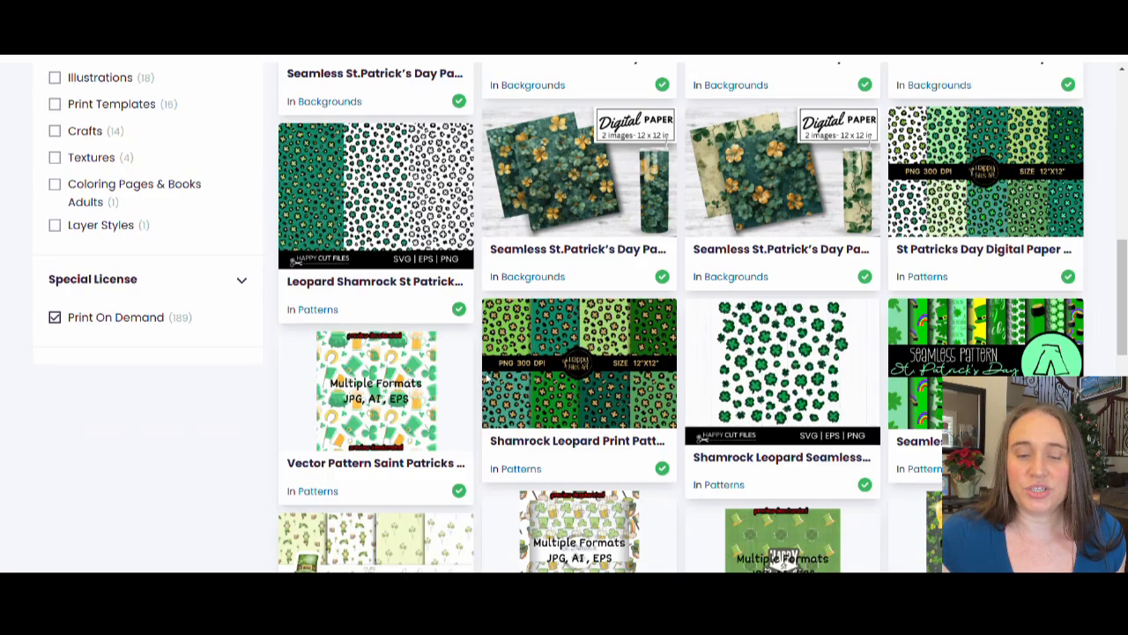
{"action": "scroll", "coordinate": [556, 308], "scroll_direction": "up", "scroll_amount": 5}
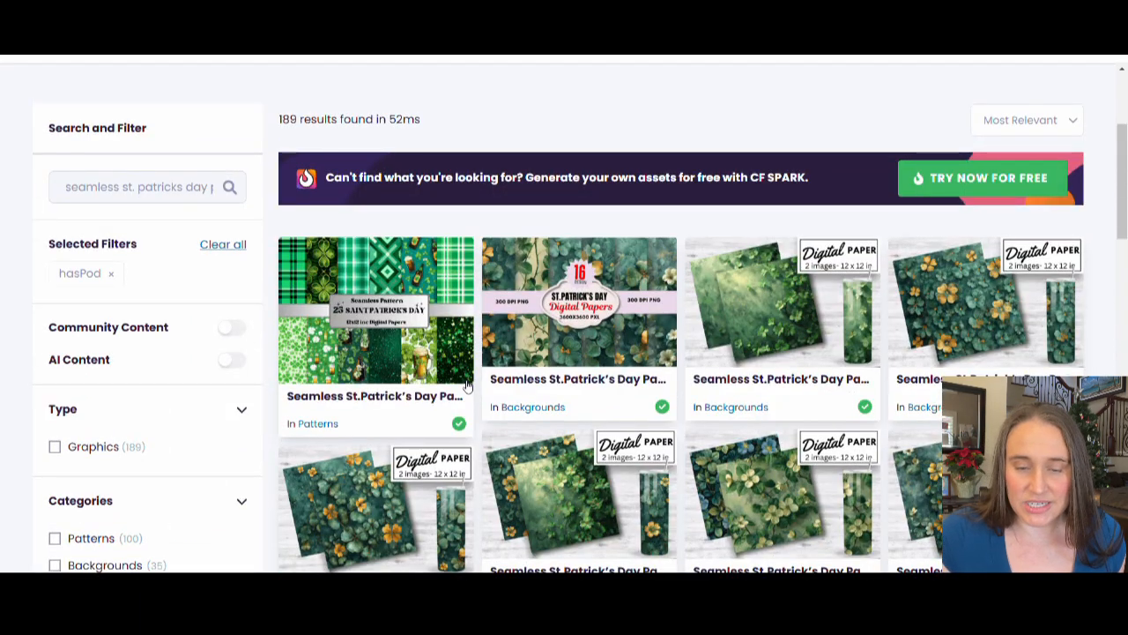
{"action": "left_click", "coordinate": [409, 372]}
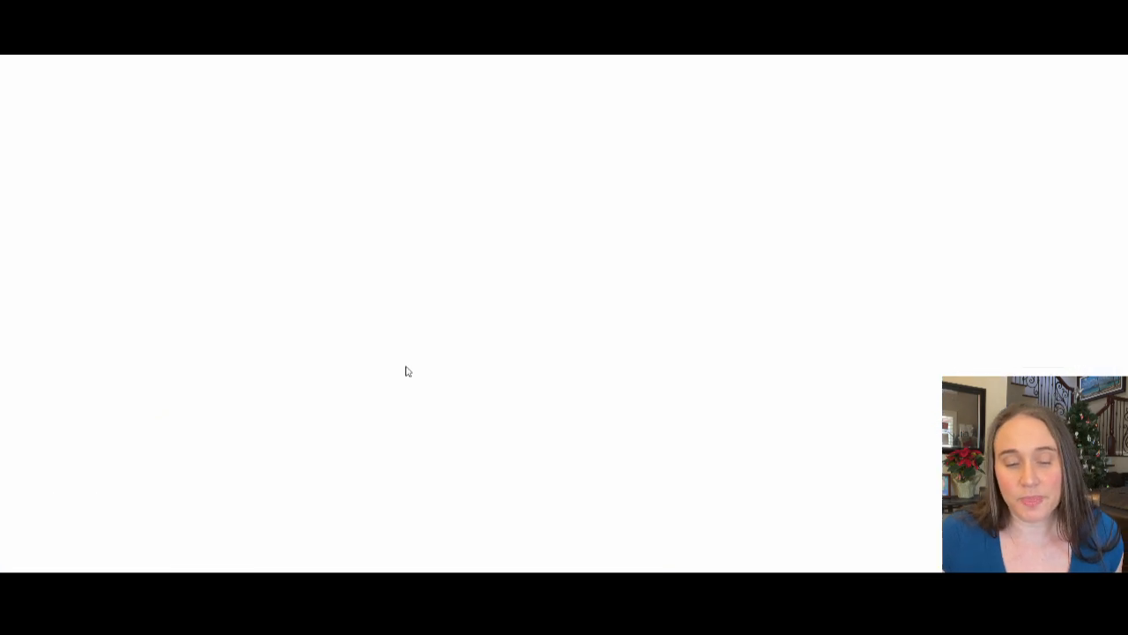
{"action": "scroll", "coordinate": [285, 201], "scroll_direction": "down", "scroll_amount": 5}
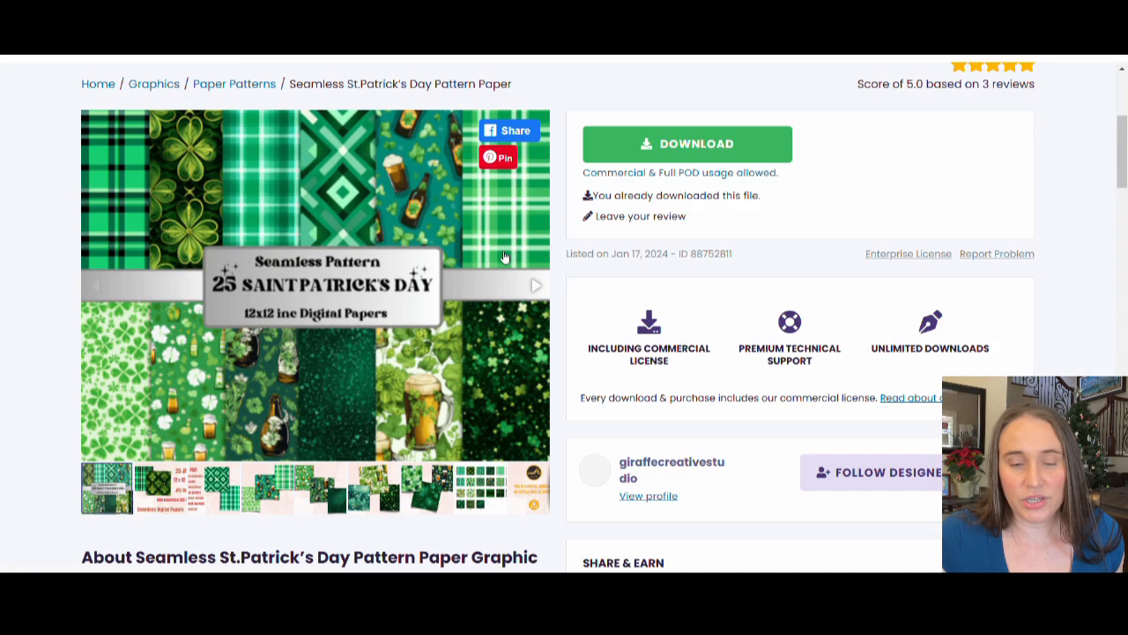
Look through the preview images of the 25-paper St.Patrick's Day pattern listing and close it.
{"action": "scroll", "coordinate": [162, 160], "scroll_direction": "up", "scroll_amount": 1}
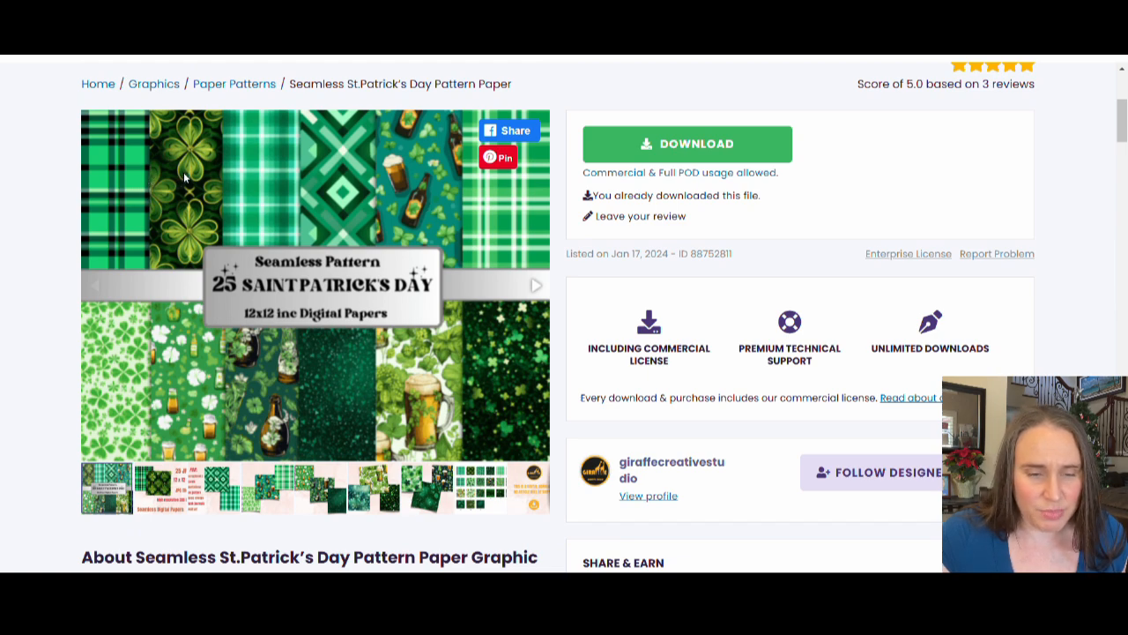
{"action": "scroll", "coordinate": [146, 291], "scroll_direction": "down", "scroll_amount": 2}
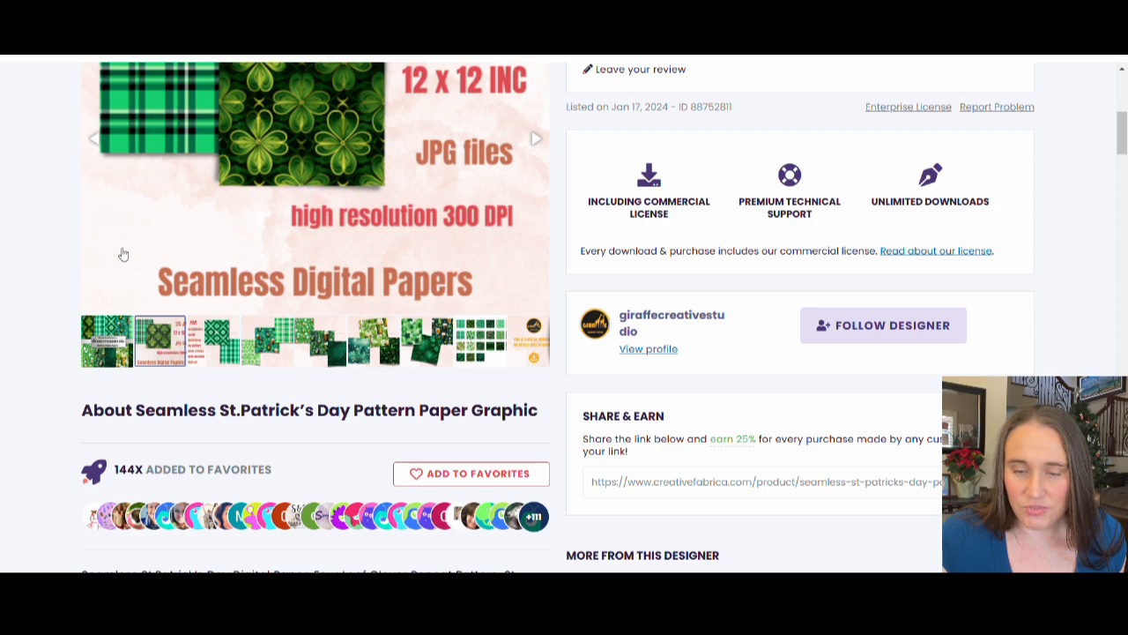
{"action": "scroll", "coordinate": [120, 253], "scroll_direction": "up", "scroll_amount": 2}
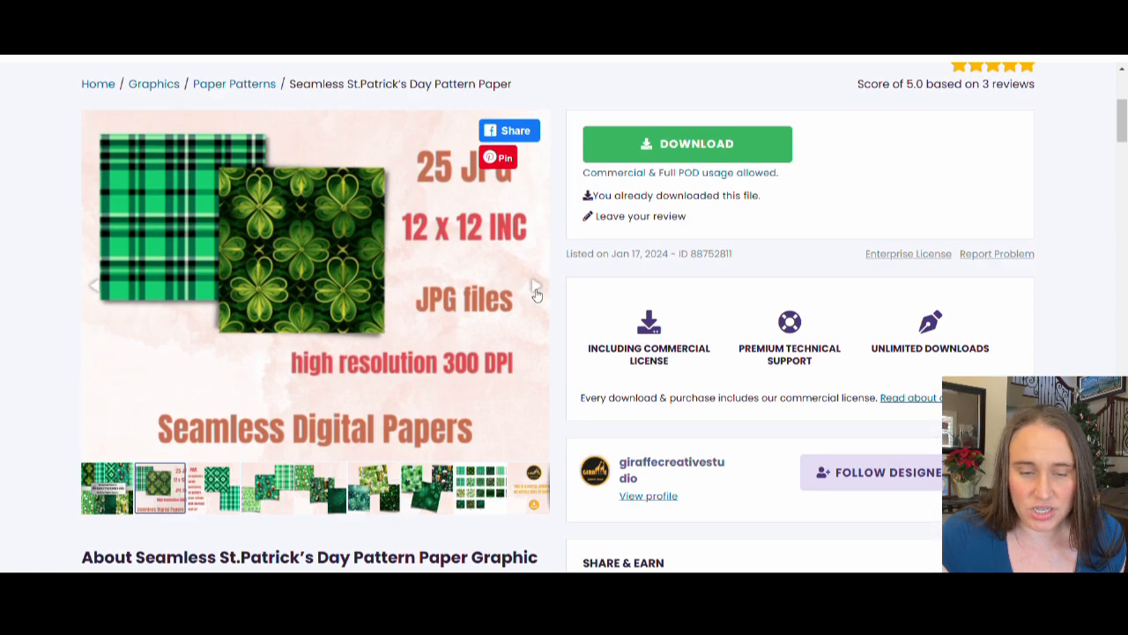
{"action": "left_click", "coordinate": [537, 292]}
{"action": "left_click", "coordinate": [537, 292]}
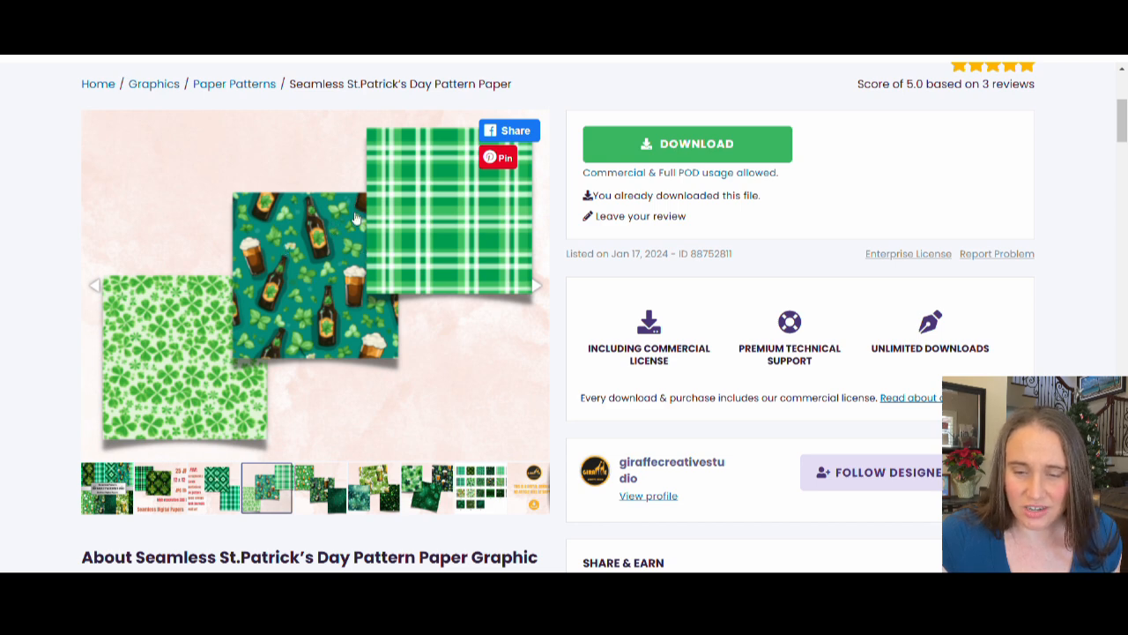
{"action": "left_click", "coordinate": [538, 291]}
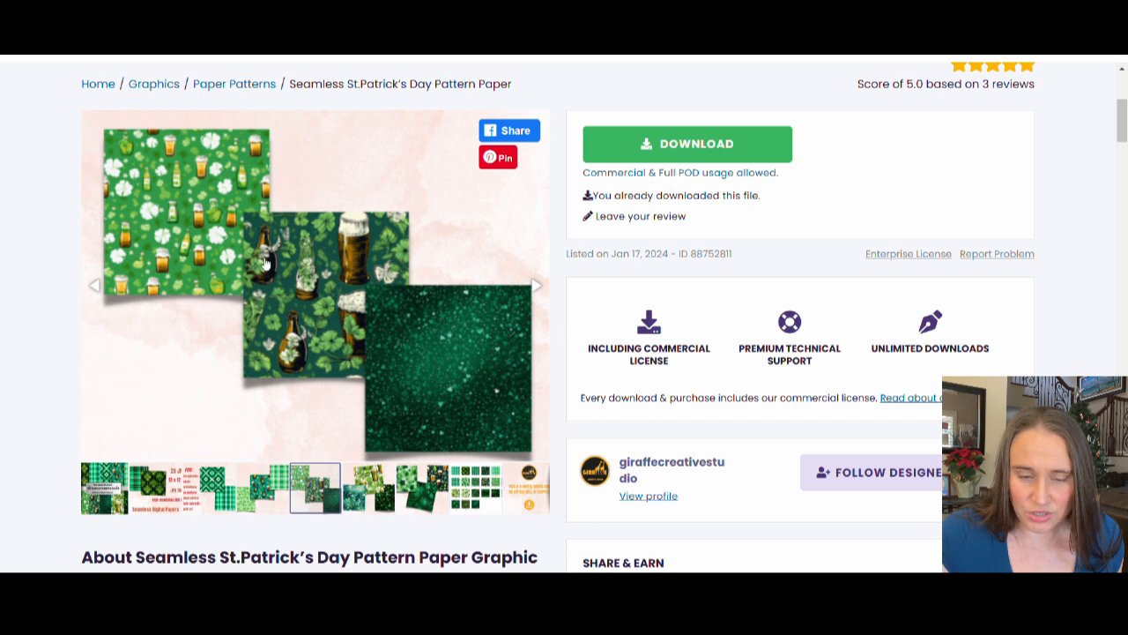
{"action": "left_click", "coordinate": [538, 290]}
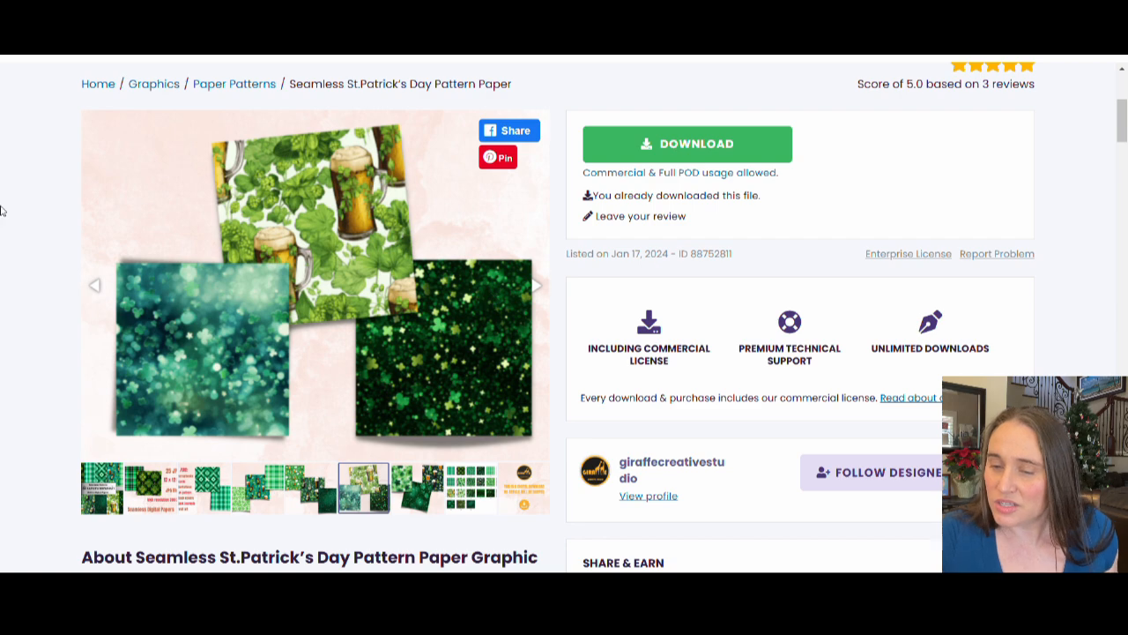
{"action": "key", "text": "ctrl+w"}
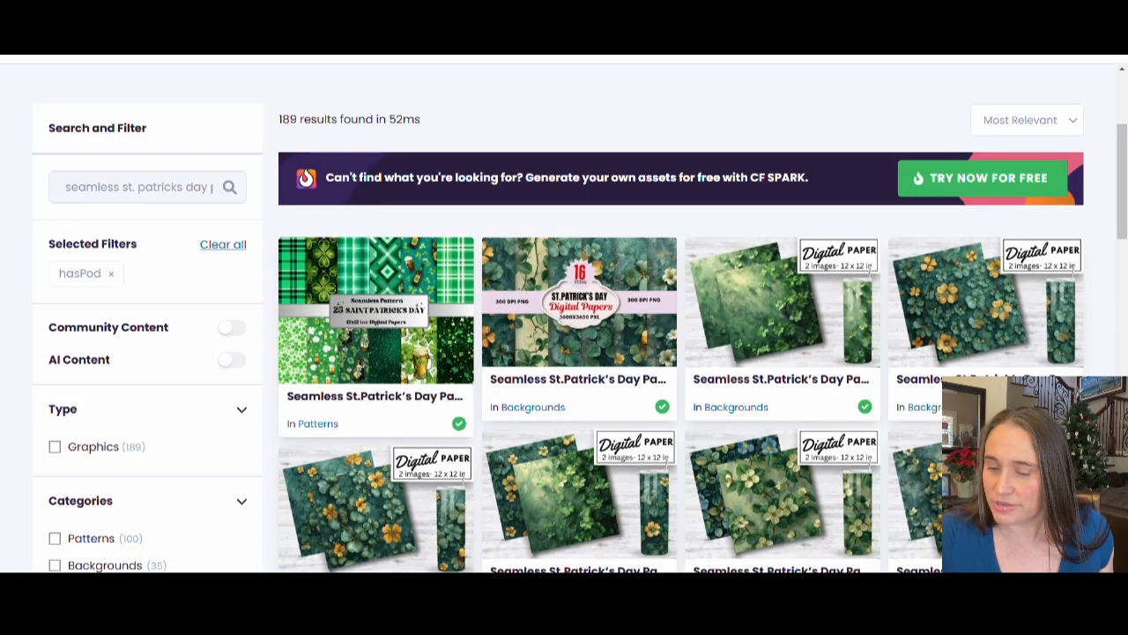
Browse further through the print on demand pattern results and open the Seamless Watercolor Clover Pattern listing.
{"action": "scroll", "coordinate": [886, 326], "scroll_direction": "down", "scroll_amount": 4}
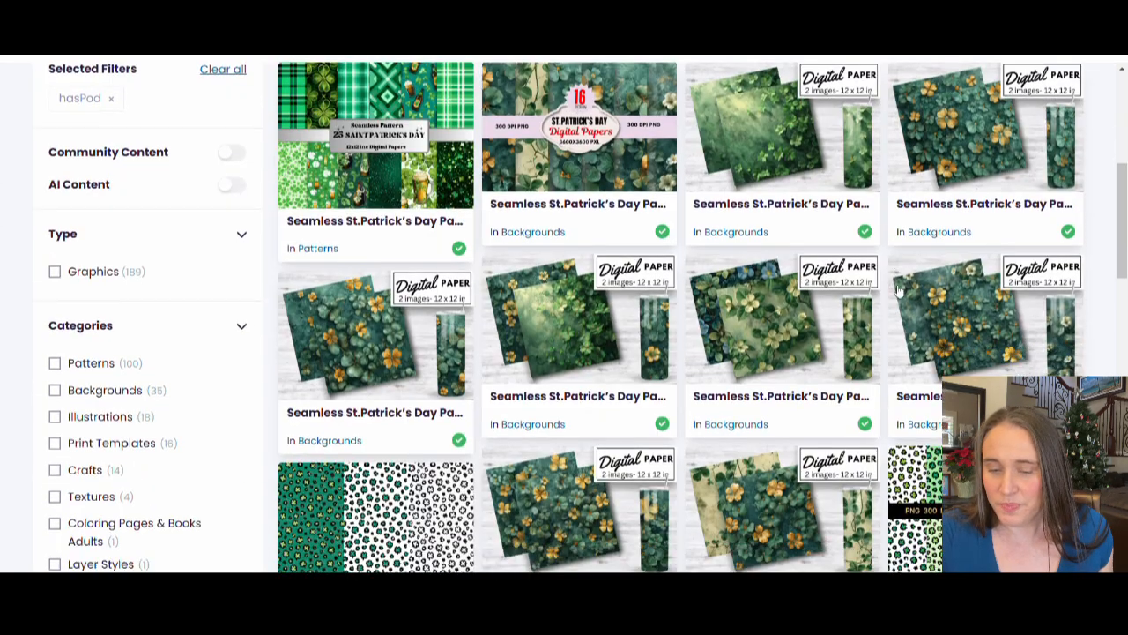
{"action": "scroll", "coordinate": [540, 254], "scroll_direction": "down", "scroll_amount": 1}
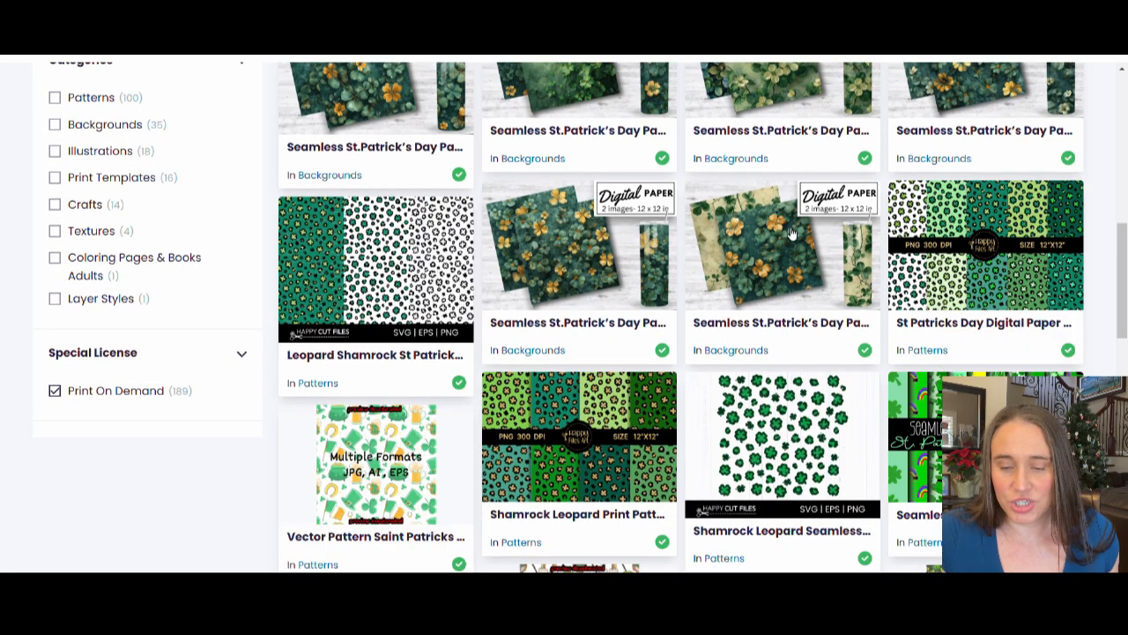
{"action": "scroll", "coordinate": [837, 212], "scroll_direction": "down", "scroll_amount": 2}
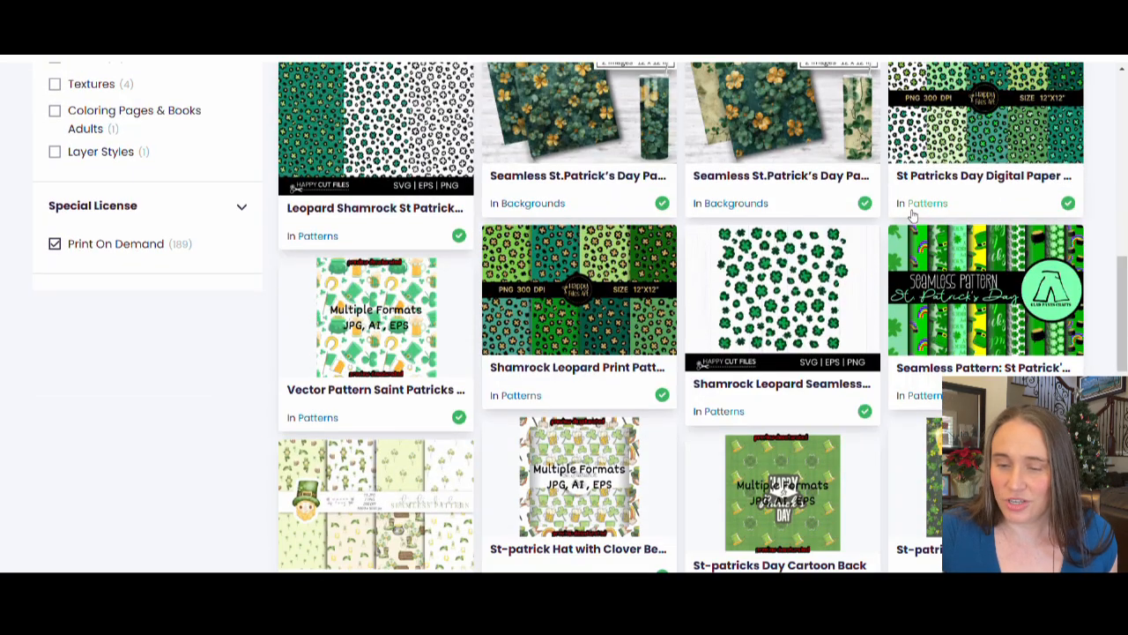
{"action": "scroll", "coordinate": [894, 210], "scroll_direction": "down", "scroll_amount": 3}
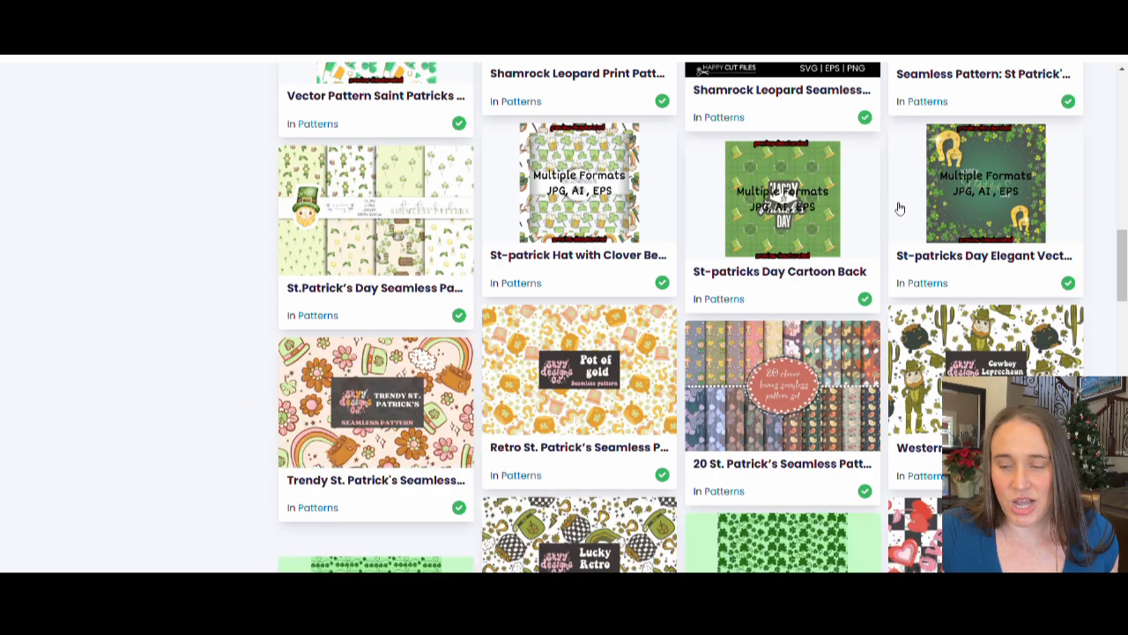
{"action": "scroll", "coordinate": [890, 208], "scroll_direction": "down", "scroll_amount": 3}
{"action": "scroll", "coordinate": [874, 200], "scroll_direction": "down", "scroll_amount": 3}
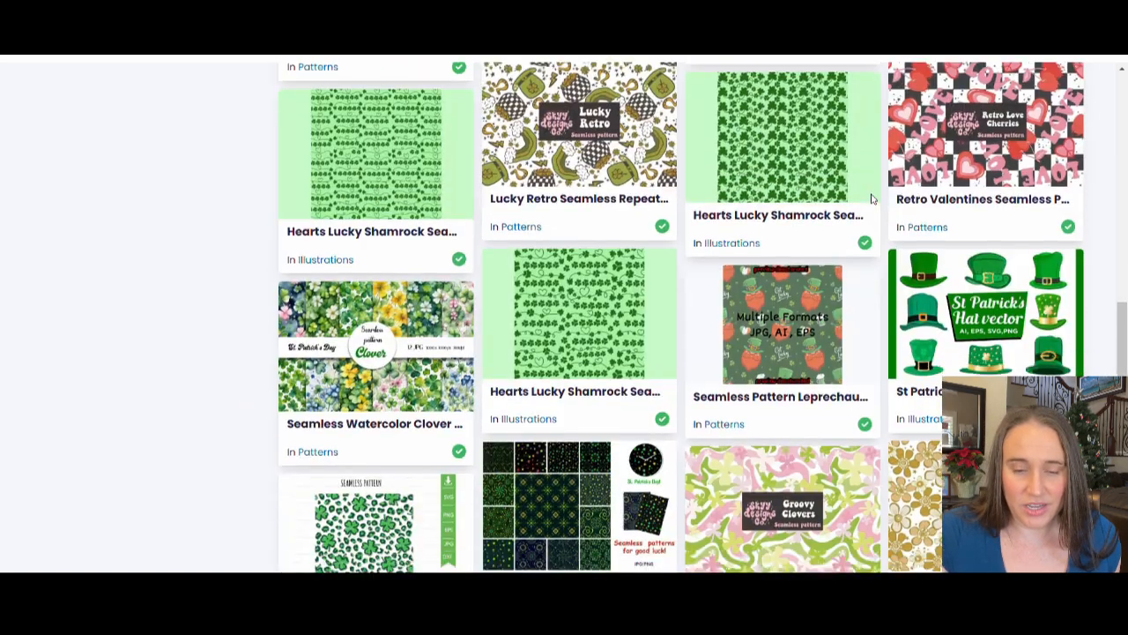
{"action": "scroll", "coordinate": [811, 253], "scroll_direction": "down", "scroll_amount": 2}
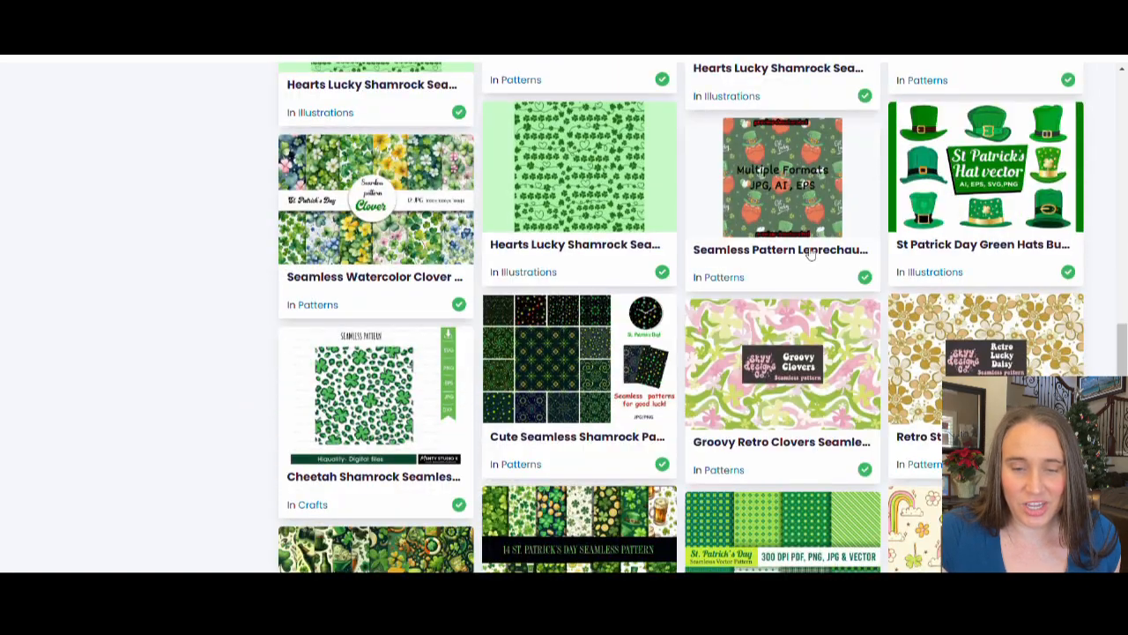
{"action": "left_click", "coordinate": [329, 235]}
{"action": "scroll", "coordinate": [392, 357], "scroll_direction": "down", "scroll_amount": 5}
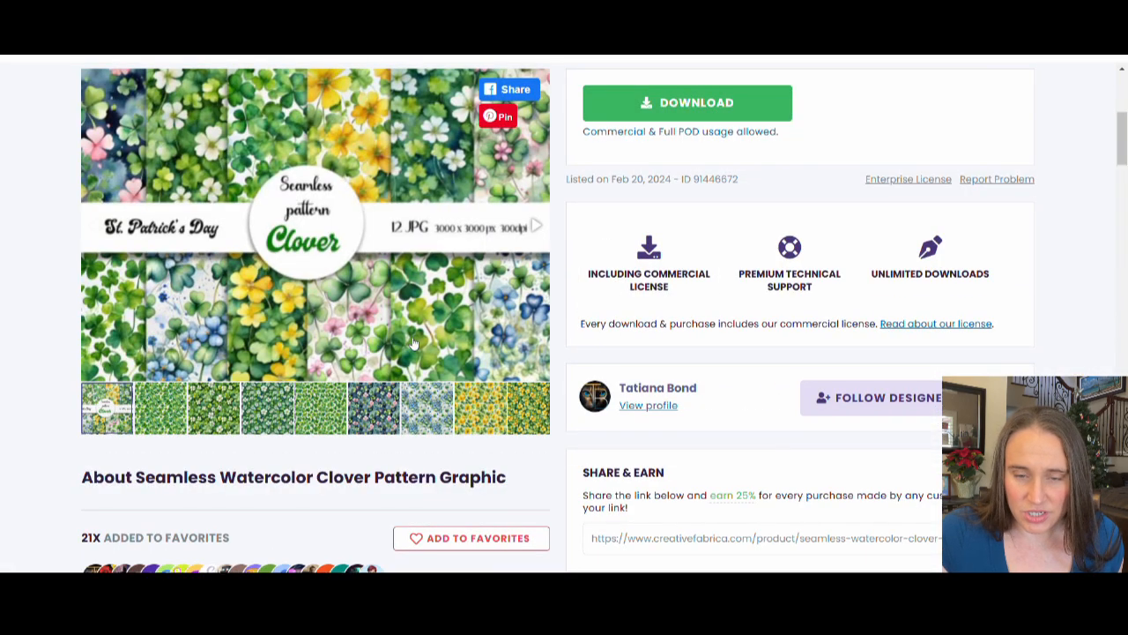
{"action": "scroll", "coordinate": [264, 264], "scroll_direction": "up", "scroll_amount": 1}
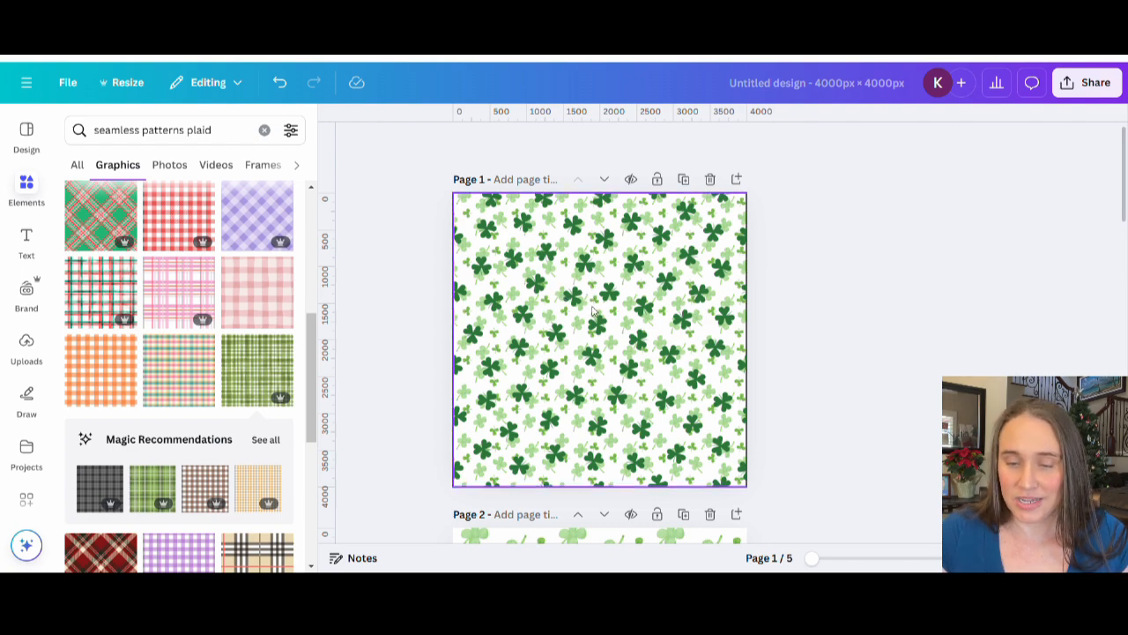
In the Canva design, move page 1's dark green shamrock layer down and to the right, and show all filters for the upper-left light clover tile.
{"action": "left_click", "coordinate": [615, 291]}
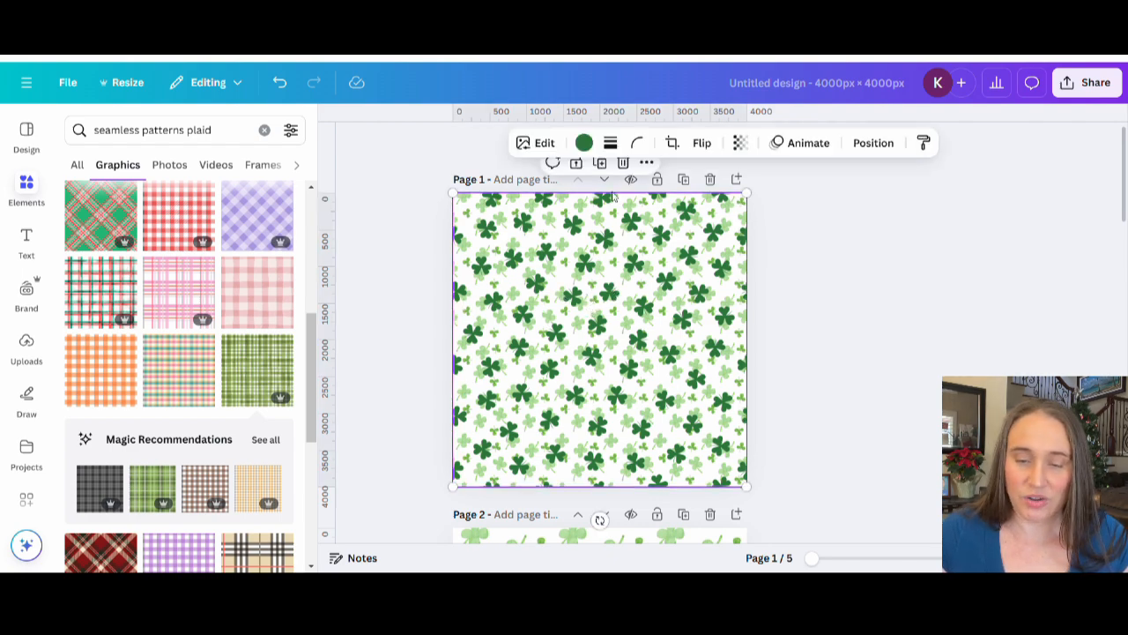
{"action": "left_click_drag", "start_coordinate": [698, 310], "coordinate": [790, 370]}
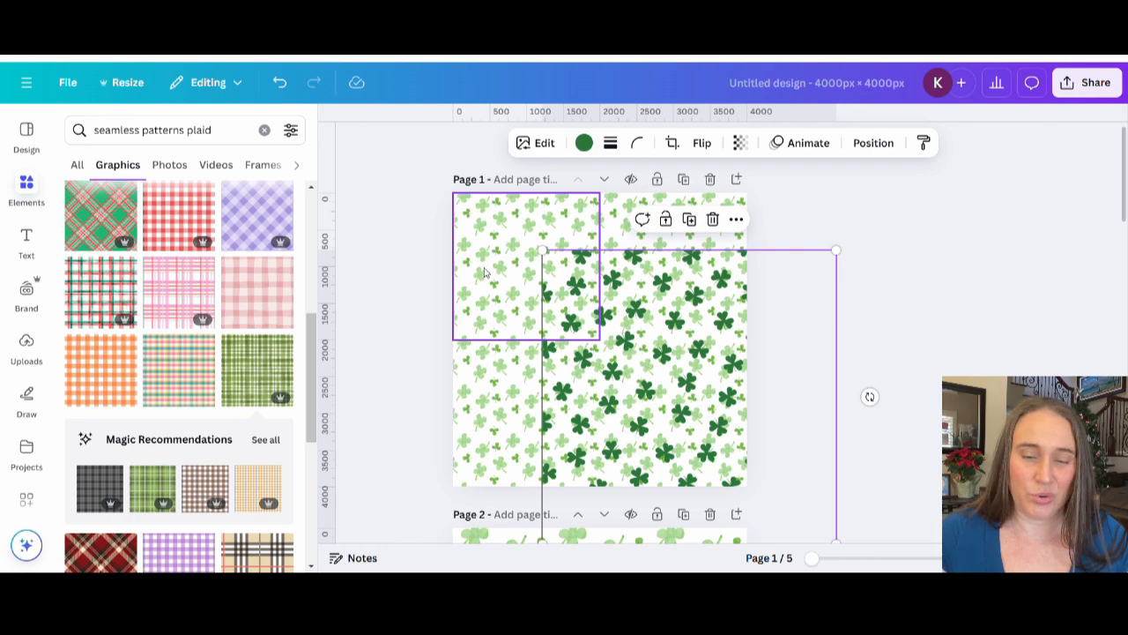
{"action": "left_click", "coordinate": [487, 272]}
{"action": "left_click", "coordinate": [505, 143]}
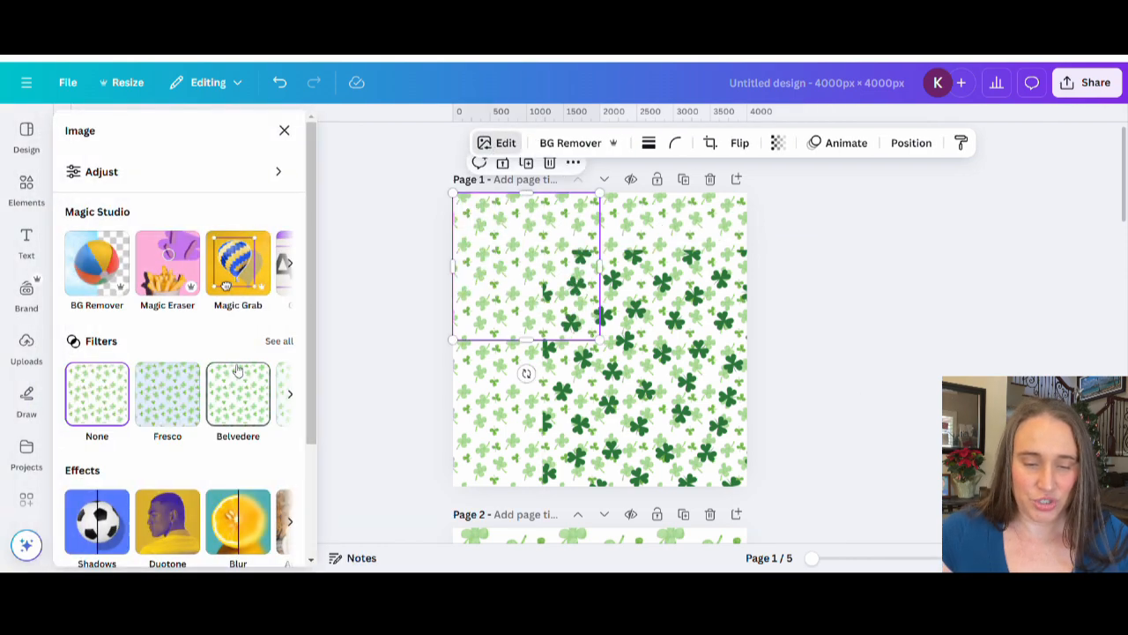
{"action": "left_click", "coordinate": [278, 341]}
Browse the filters, try Chroma, Capri and Belvedere on the upper-left clover tile, and set its filter back to None.
{"action": "scroll", "coordinate": [237, 295], "scroll_direction": "down", "scroll_amount": 3}
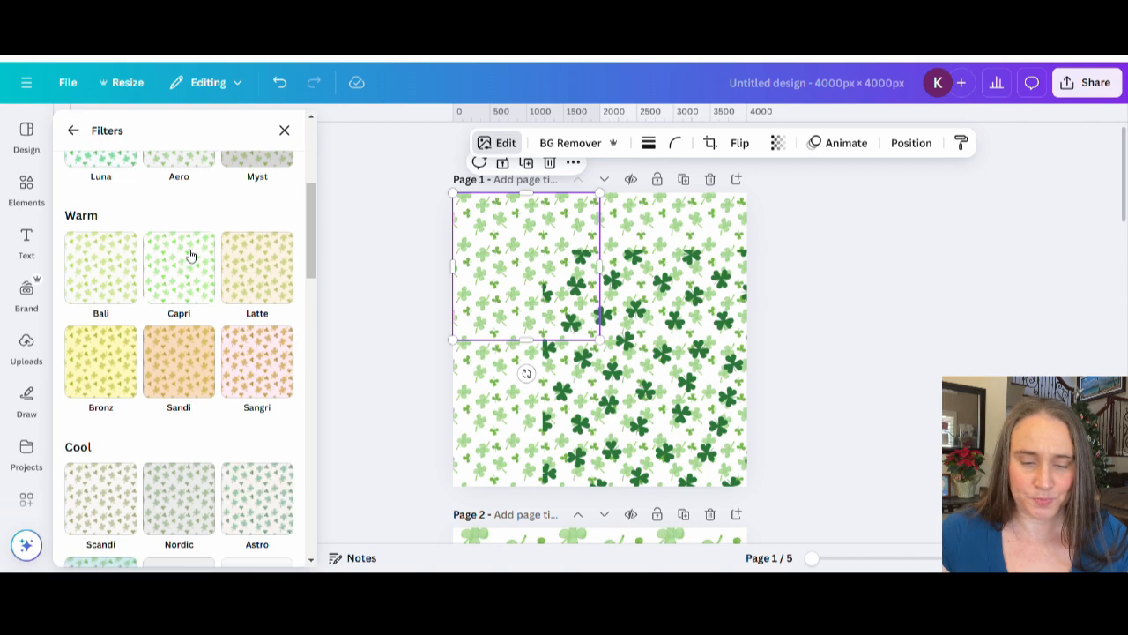
{"action": "scroll", "coordinate": [189, 252], "scroll_direction": "down", "scroll_amount": 2}
{"action": "scroll", "coordinate": [197, 256], "scroll_direction": "down", "scroll_amount": 5}
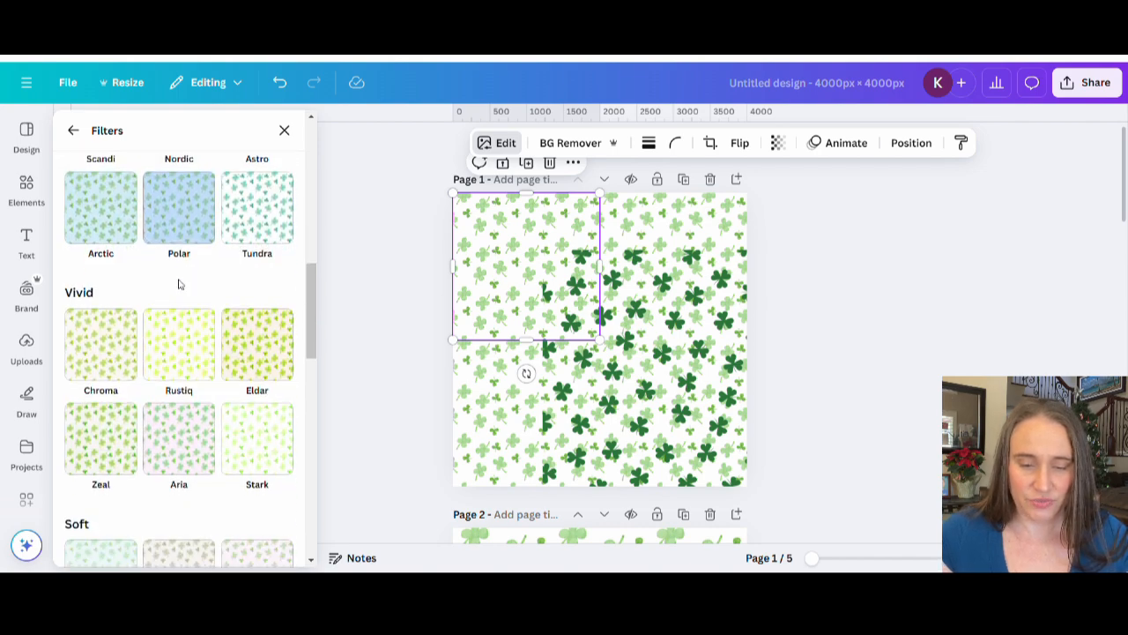
{"action": "scroll", "coordinate": [189, 327], "scroll_direction": "down", "scroll_amount": 6}
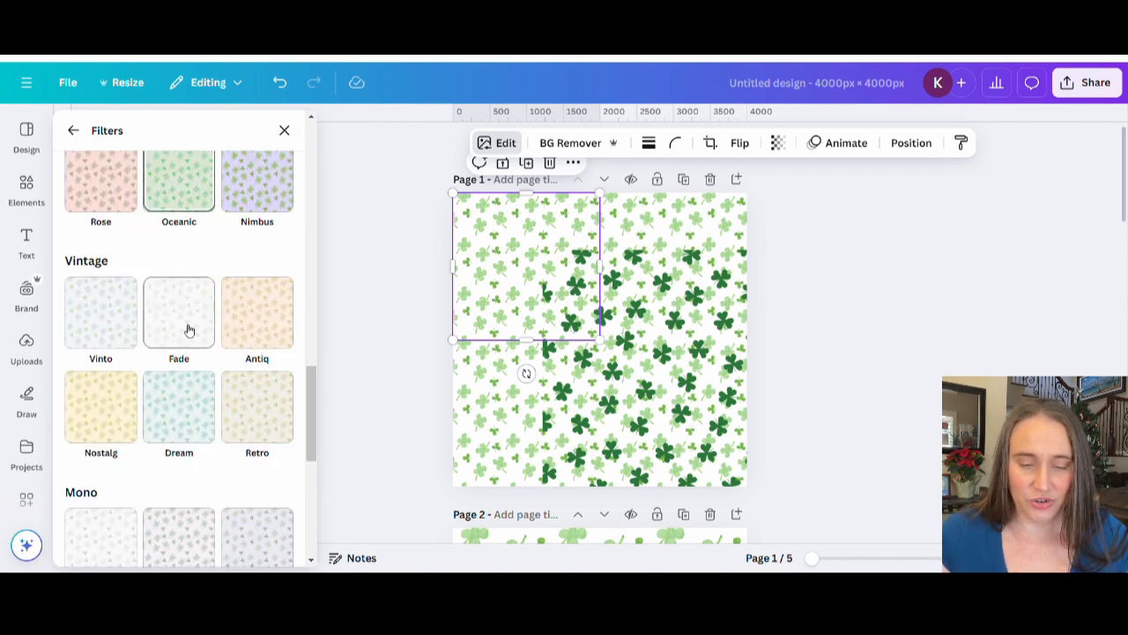
{"action": "scroll", "coordinate": [221, 383], "scroll_direction": "down", "scroll_amount": 3}
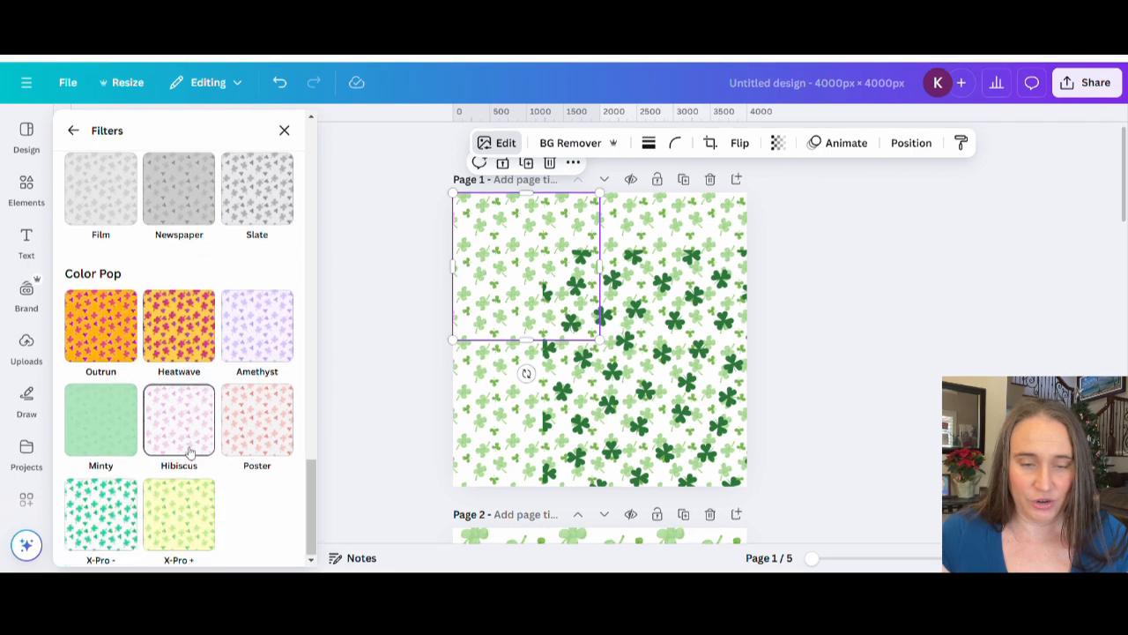
{"action": "scroll", "coordinate": [201, 447], "scroll_direction": "up", "scroll_amount": 6}
{"action": "scroll", "coordinate": [201, 447], "scroll_direction": "up", "scroll_amount": 5}
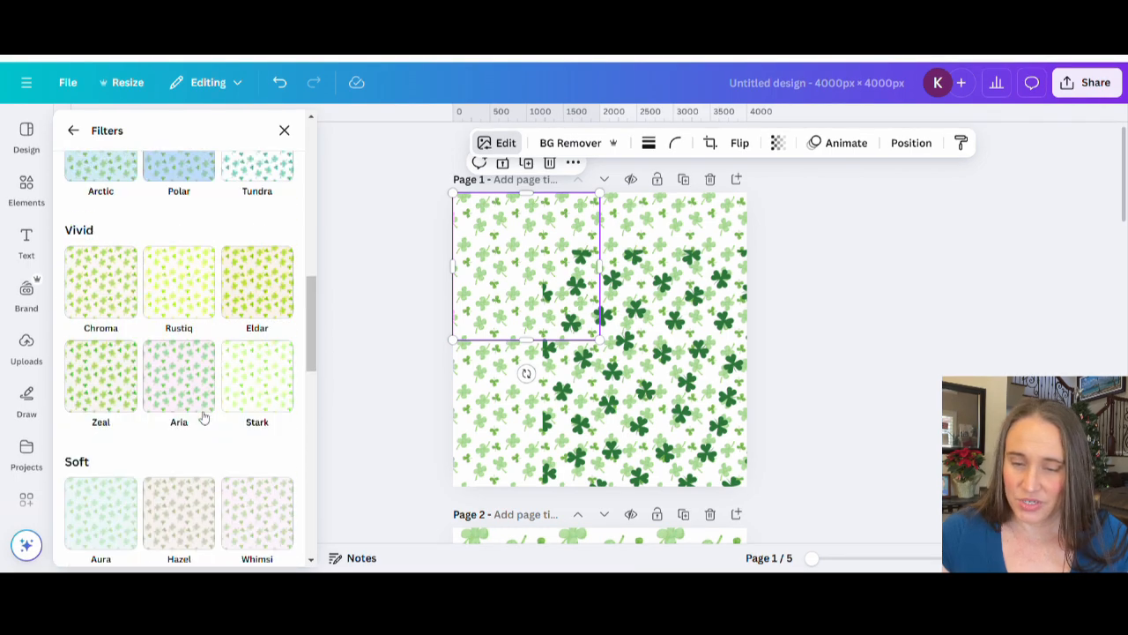
{"action": "left_click", "coordinate": [115, 361]}
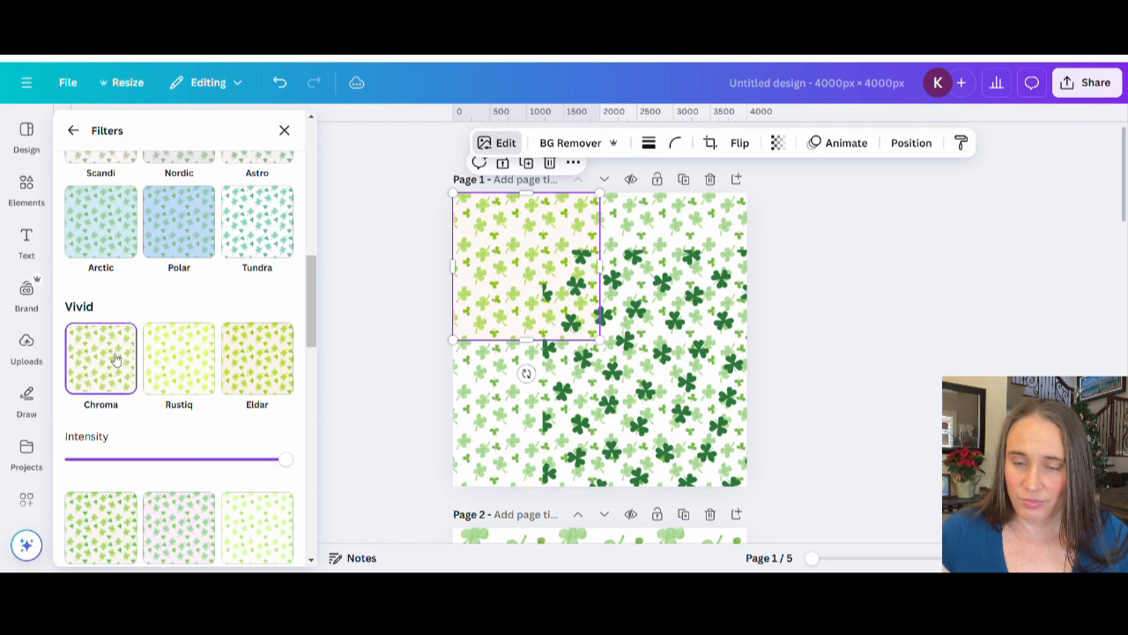
{"action": "scroll", "coordinate": [132, 379], "scroll_direction": "up", "scroll_amount": 6}
{"action": "left_click", "coordinate": [177, 401]}
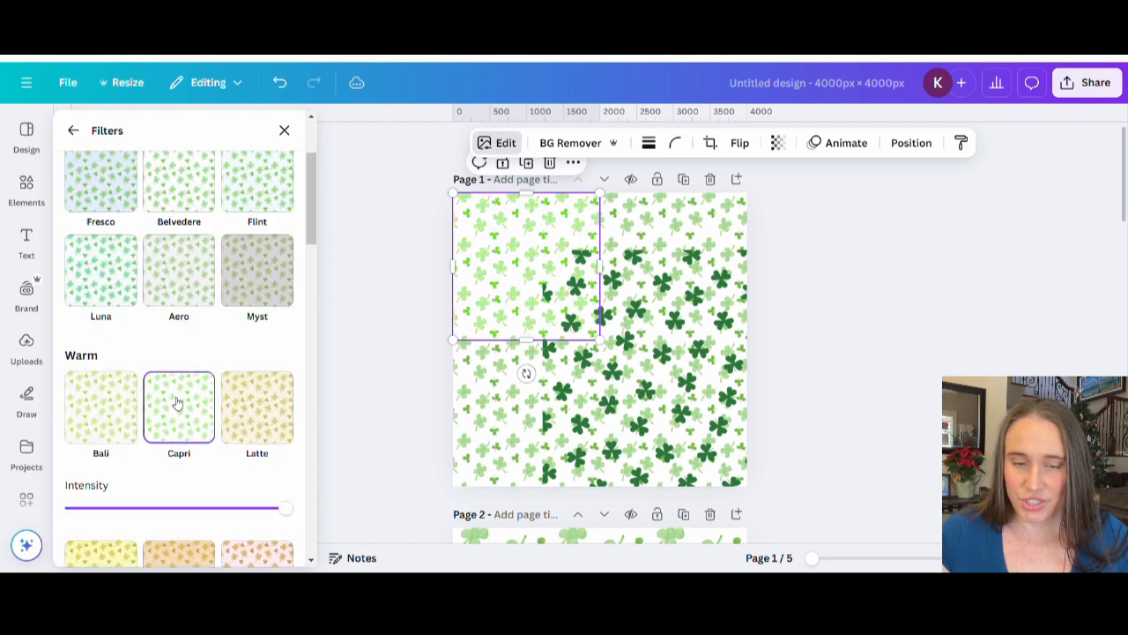
{"action": "left_click", "coordinate": [231, 204]}
{"action": "left_click", "coordinate": [209, 200]}
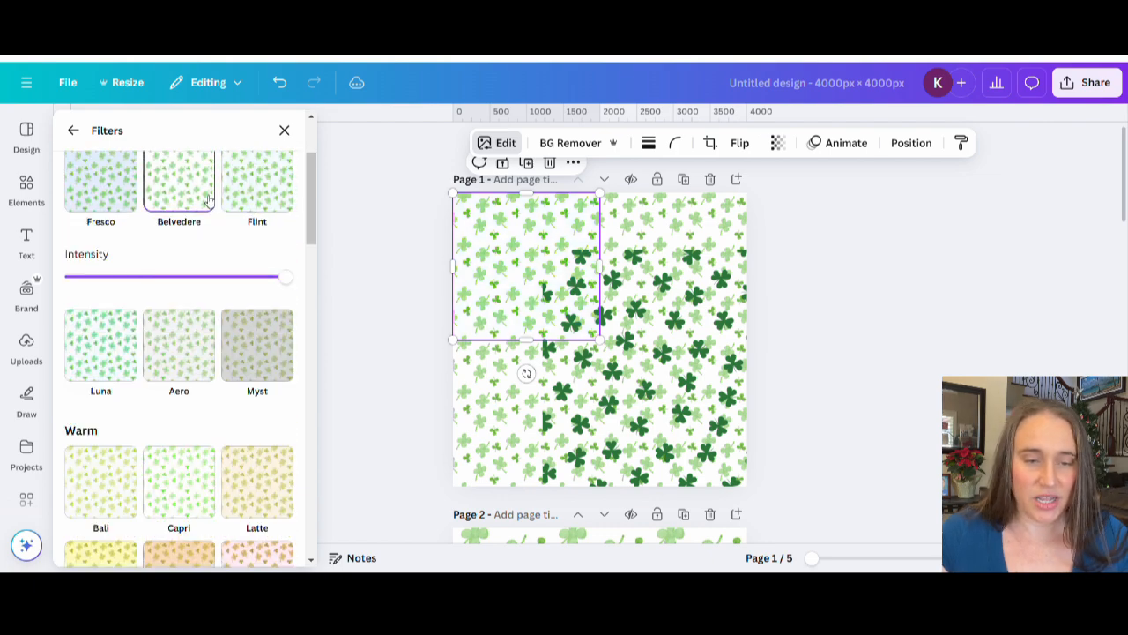
{"action": "scroll", "coordinate": [177, 207], "scroll_direction": "up", "scroll_amount": 3}
{"action": "left_click", "coordinate": [113, 208]}
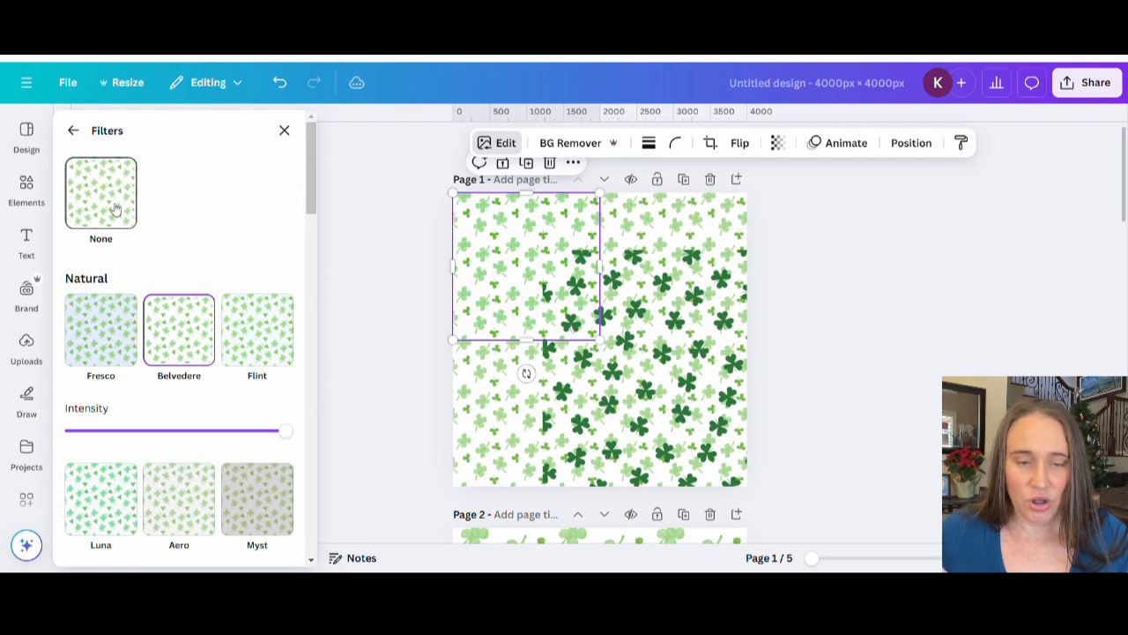
Try a tint of -53 on the upper-left clover tile in its image adjustments and return the tint to 0.
{"action": "left_click", "coordinate": [74, 131]}
{"action": "left_click", "coordinate": [268, 176]}
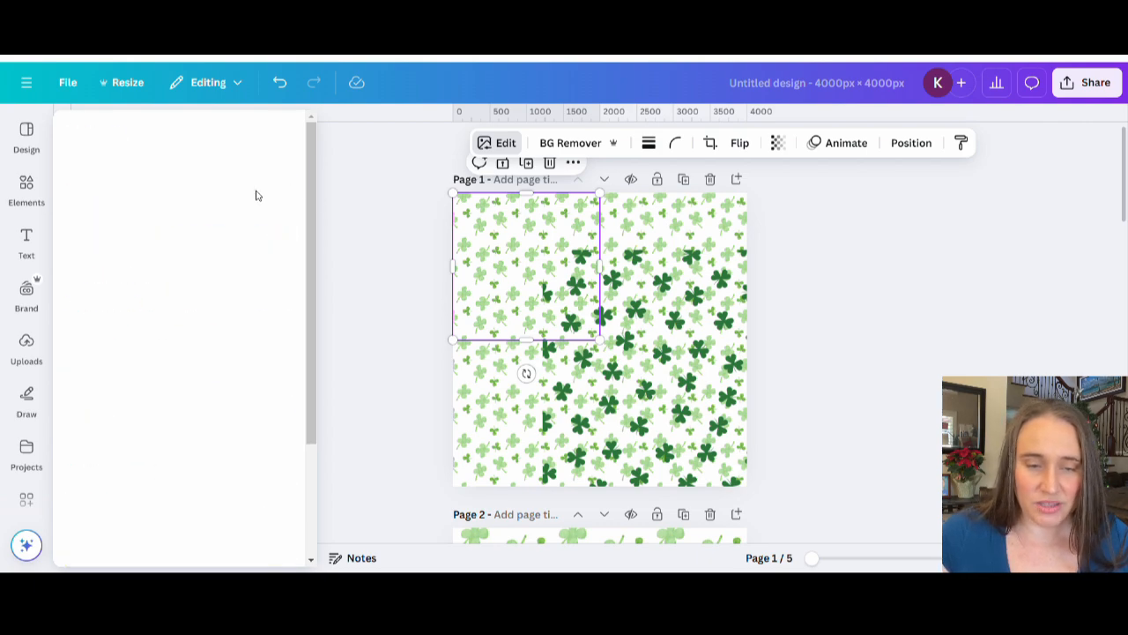
{"action": "scroll", "coordinate": [239, 221], "scroll_direction": "down", "scroll_amount": 3}
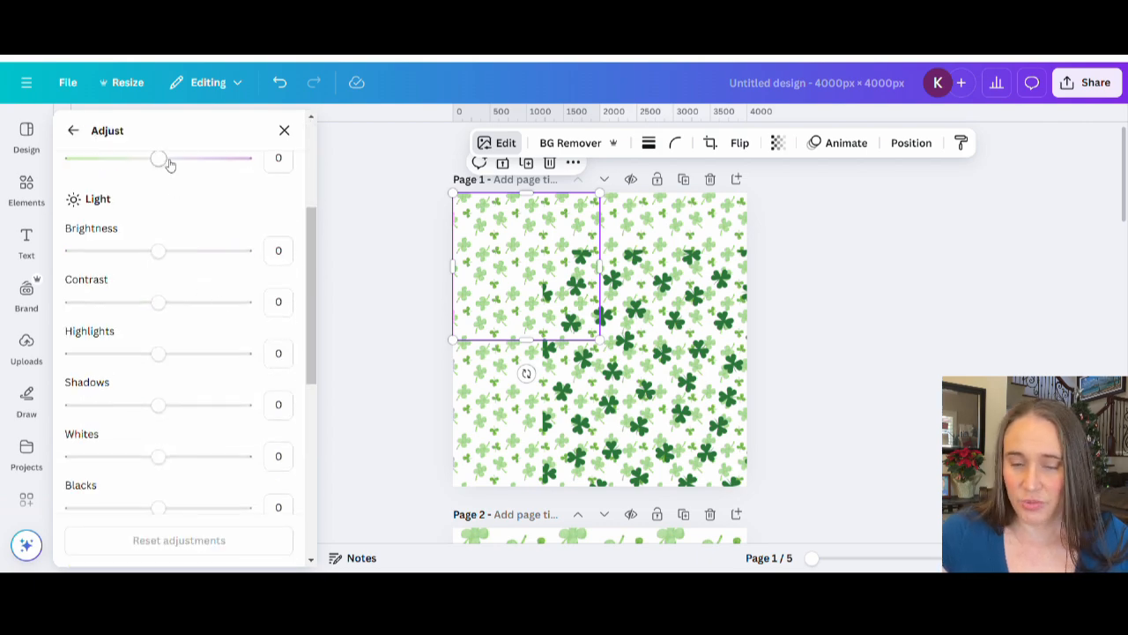
{"action": "left_click_drag", "start_coordinate": [169, 162], "coordinate": [117, 168]}
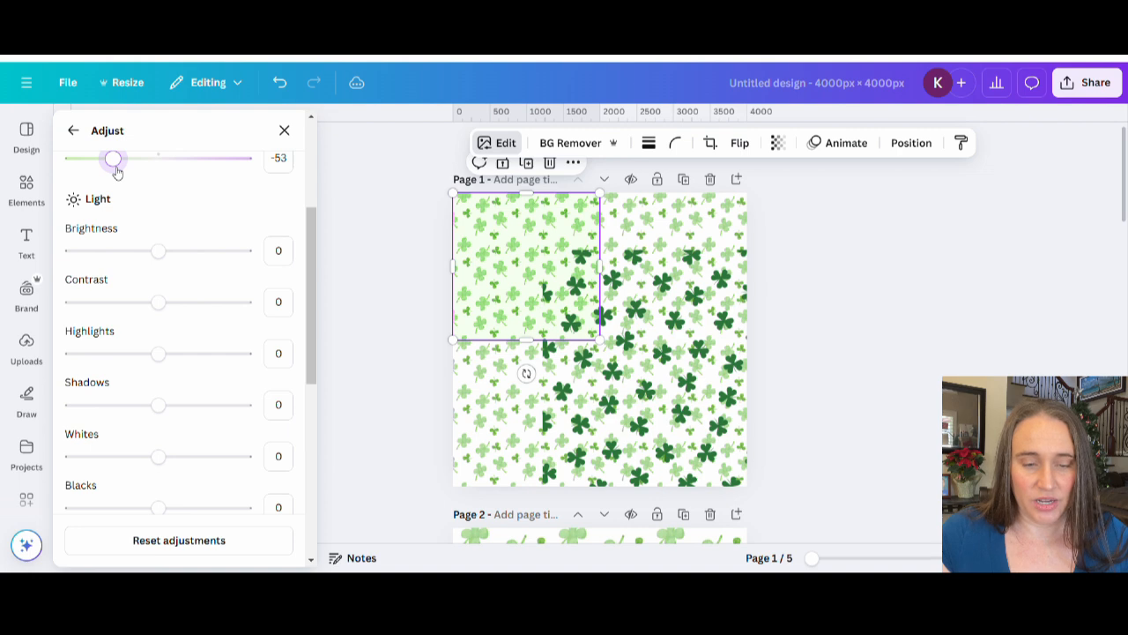
{"action": "scroll", "coordinate": [137, 220], "scroll_direction": "up", "scroll_amount": 3}
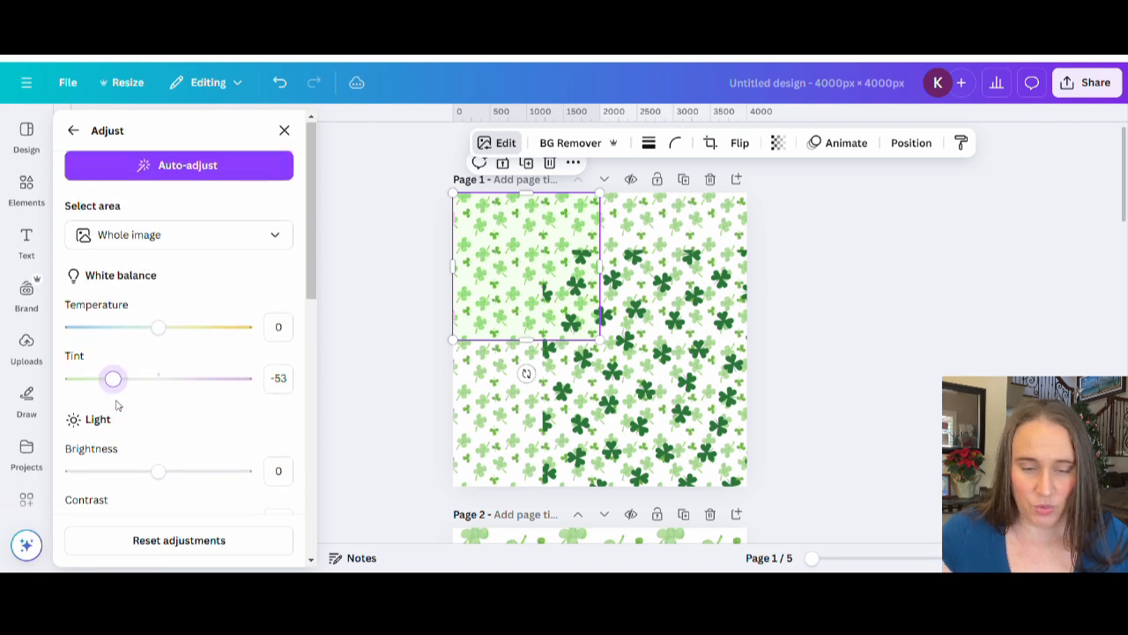
{"action": "left_click_drag", "start_coordinate": [117, 382], "coordinate": [161, 380]}
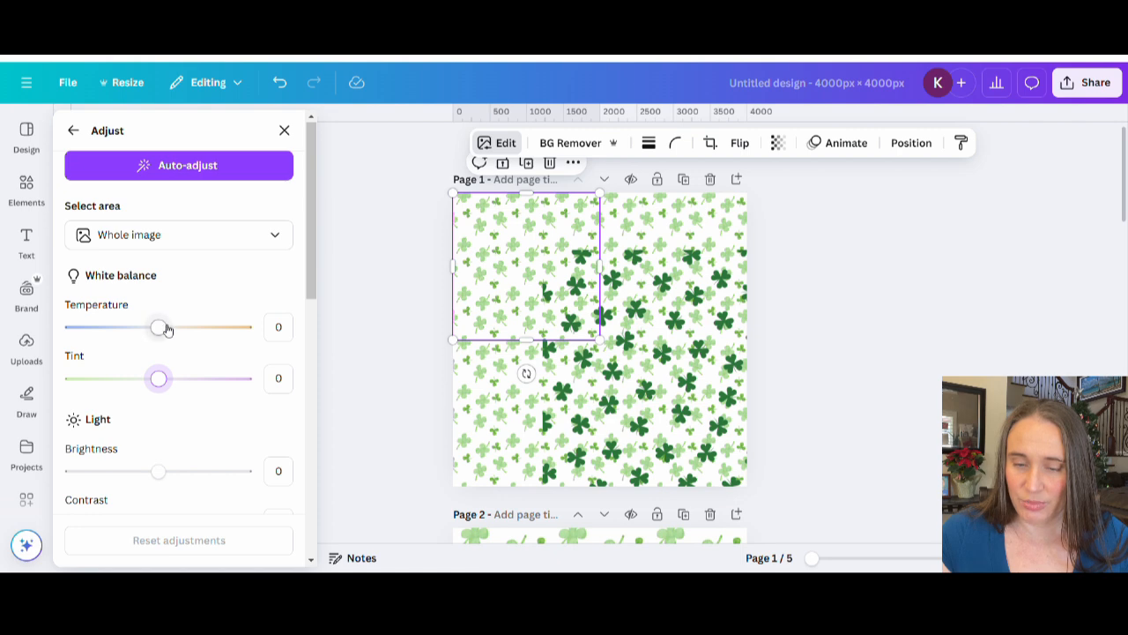
{"action": "mouse_move", "coordinate": [164, 327]}
{"action": "left_mouse_down"}
{"action": "mouse_move", "coordinate": [121, 329]}
{"action": "mouse_move", "coordinate": [161, 328]}
{"action": "left_mouse_up"}
Try a saturation of 95 on the upper-left clover tile and return the saturation to 0.
{"action": "scroll", "coordinate": [169, 346], "scroll_direction": "down", "scroll_amount": 10}
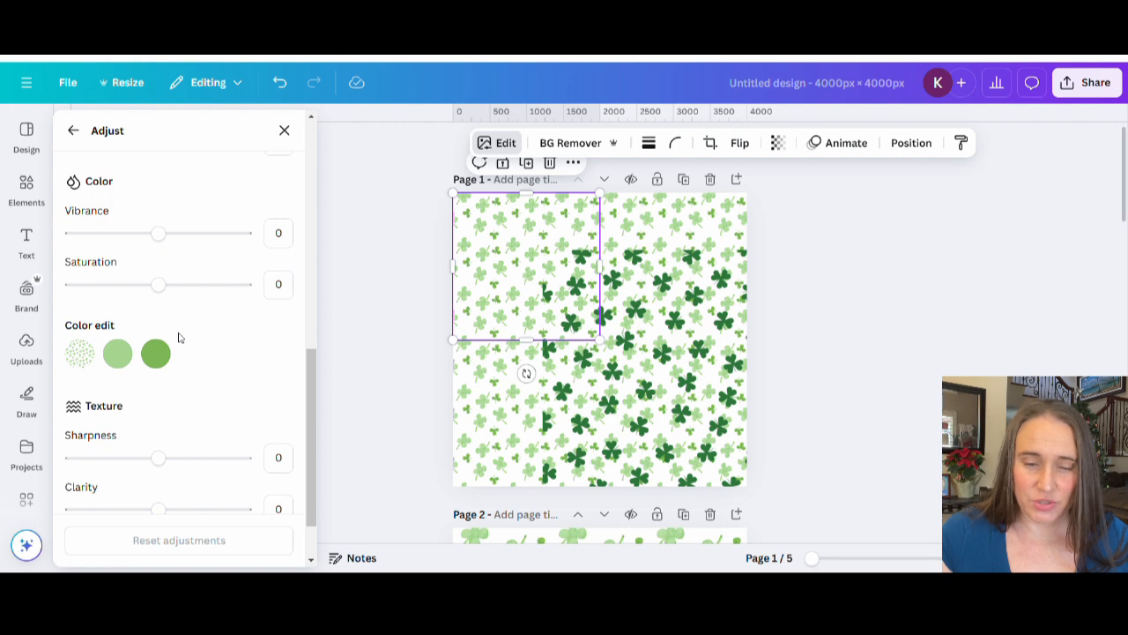
{"action": "left_click_drag", "start_coordinate": [162, 216], "coordinate": [245, 223]}
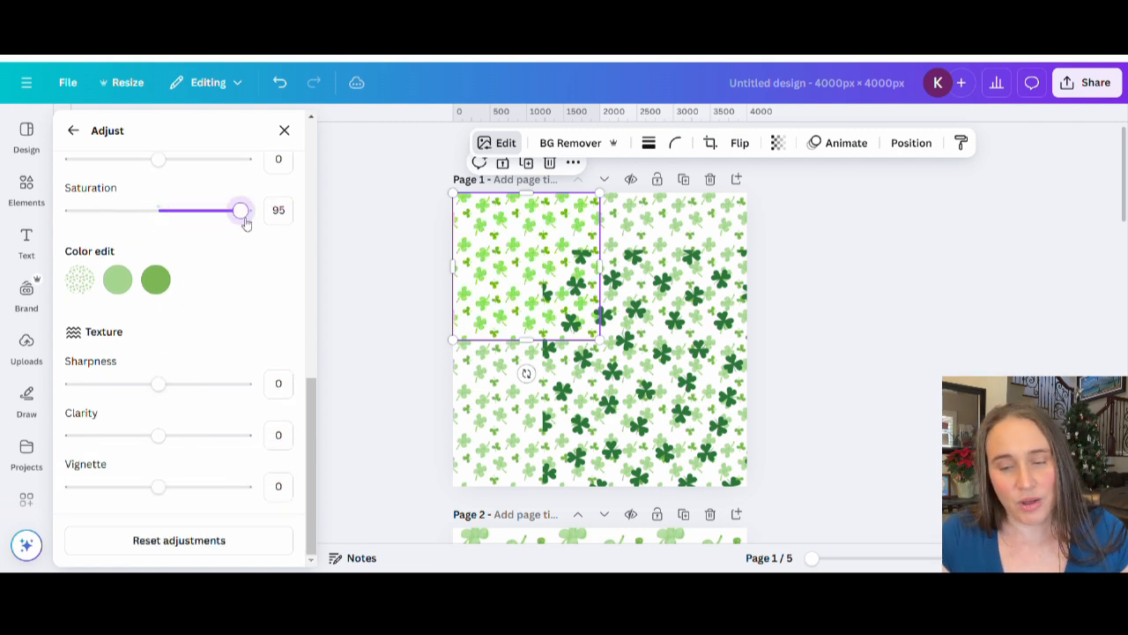
{"action": "left_click_drag", "start_coordinate": [246, 223], "coordinate": [162, 237]}
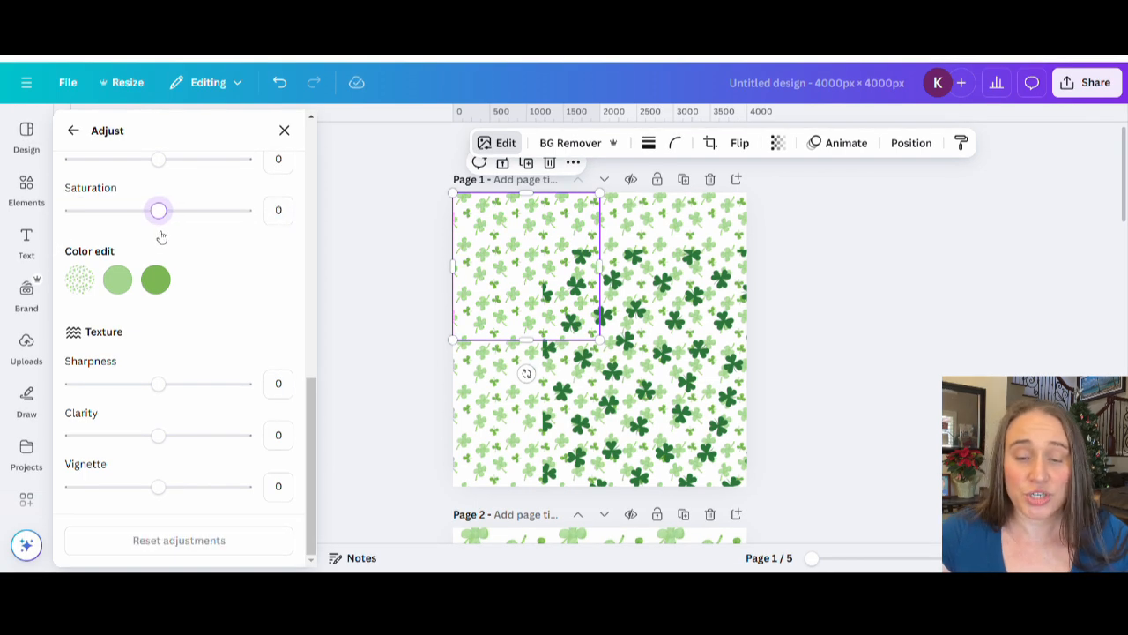
Leave the tile's image adjustments and move the dark green shamrock layer back so it fills all of page 1.
{"action": "left_click", "coordinate": [363, 268]}
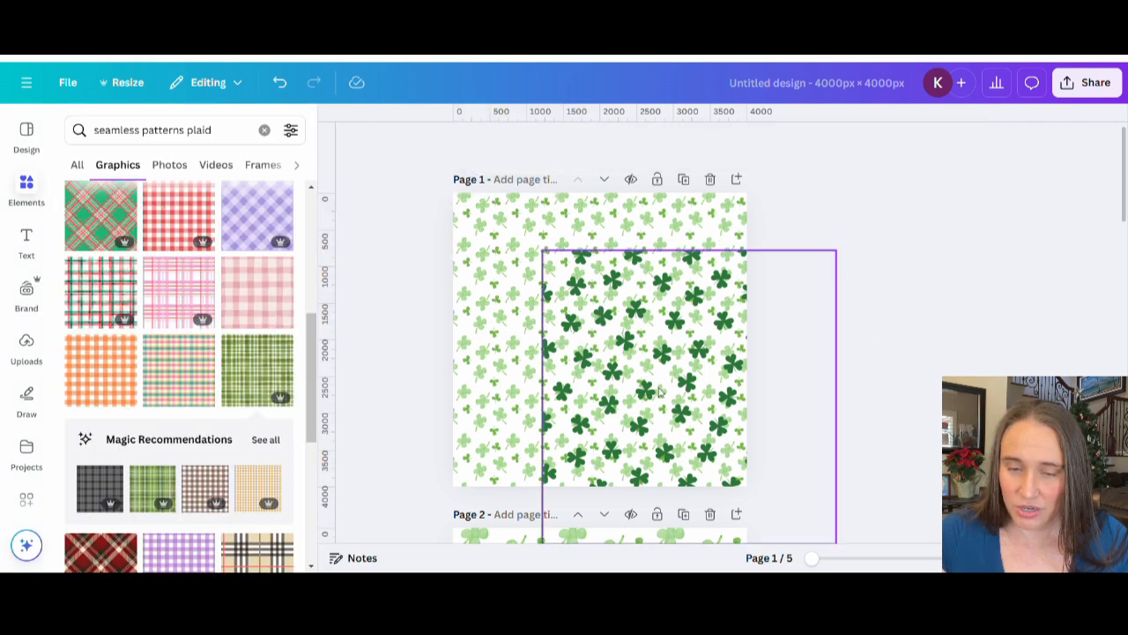
{"action": "left_click_drag", "start_coordinate": [675, 403], "coordinate": [585, 348]}
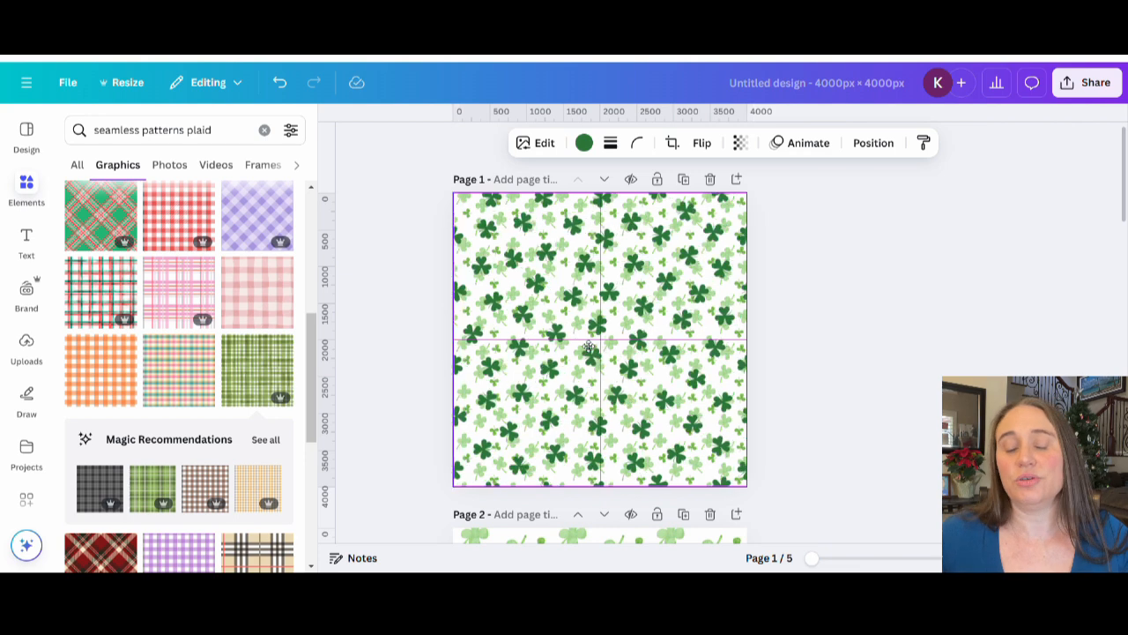
{"action": "left_click", "coordinate": [877, 359]}
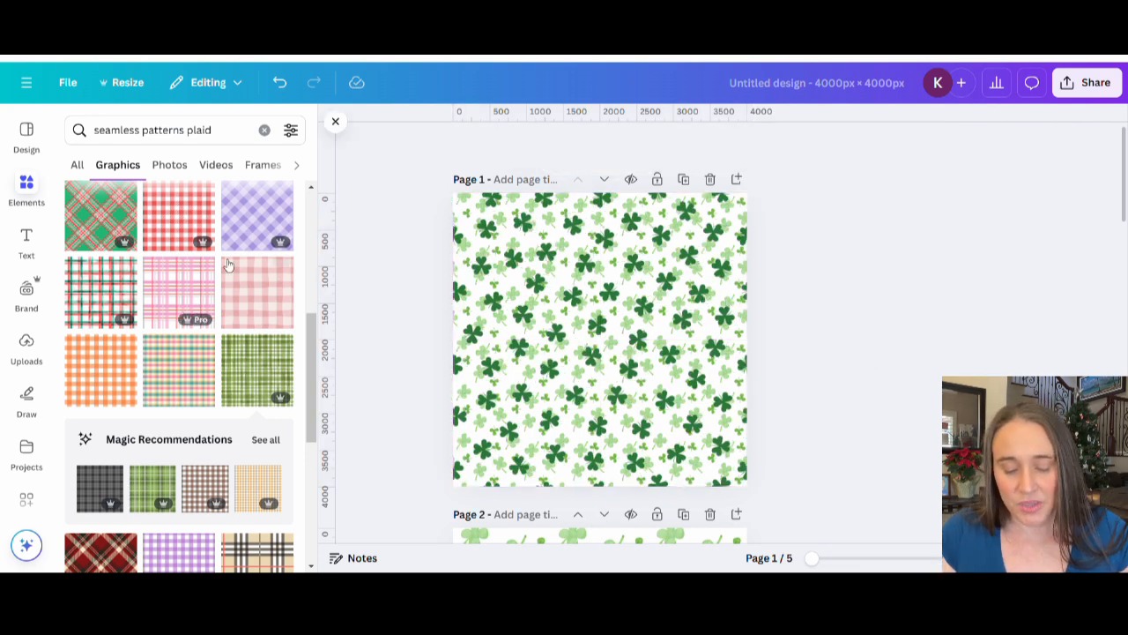
Title page 1 "seamless shamrocks".
{"action": "left_click", "coordinate": [496, 179]}
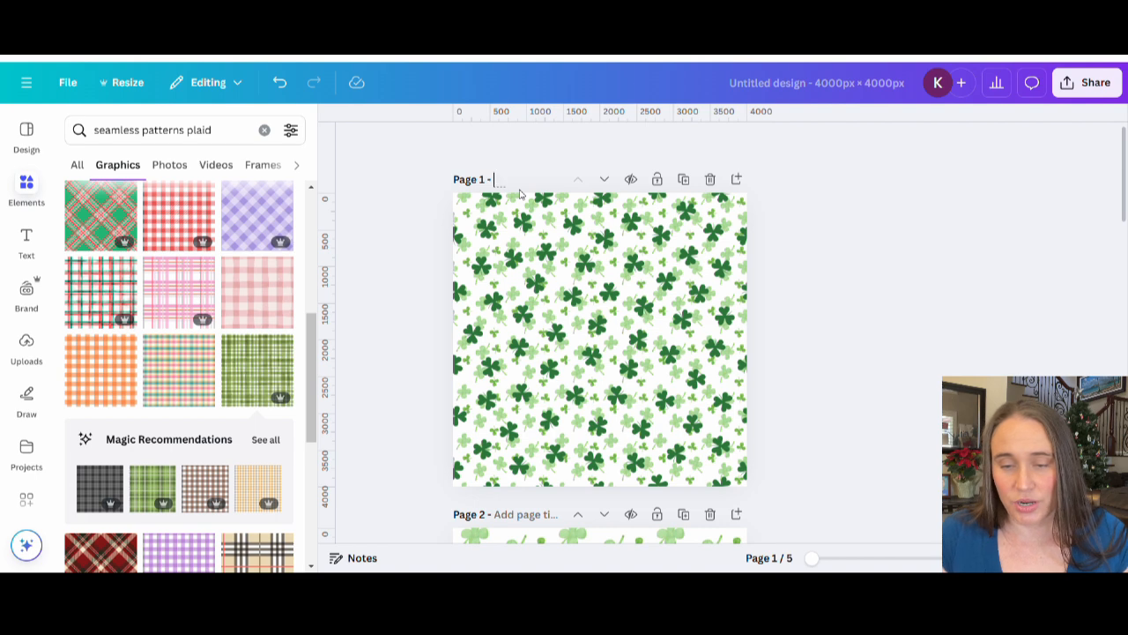
{"action": "type", "text": "seamle"}
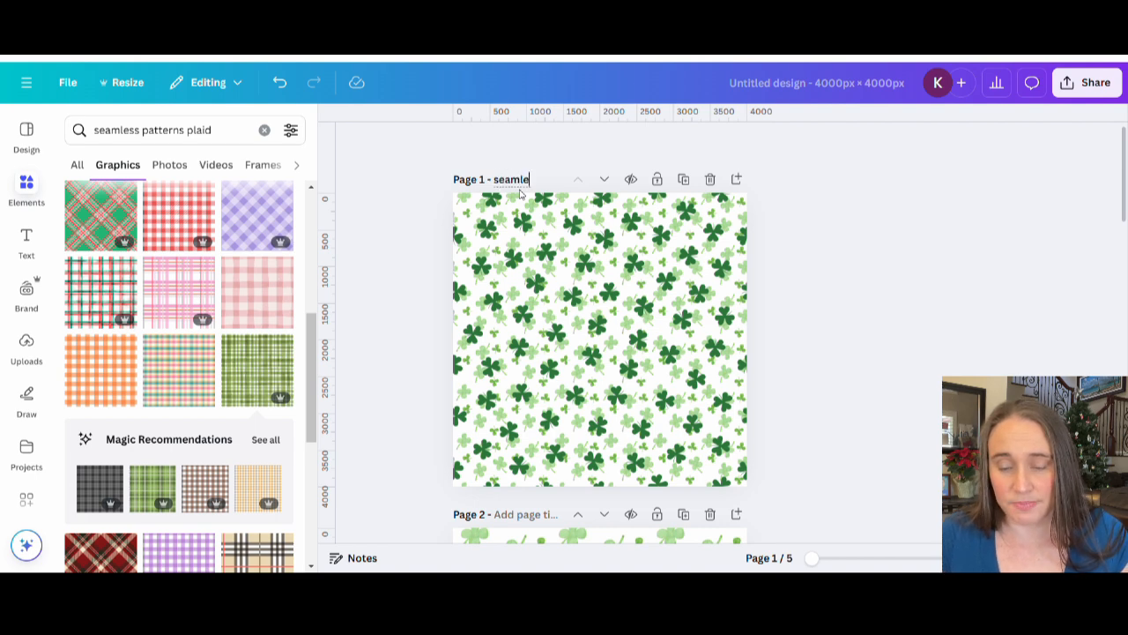
{"action": "type", "text": "ss shamrocks"}
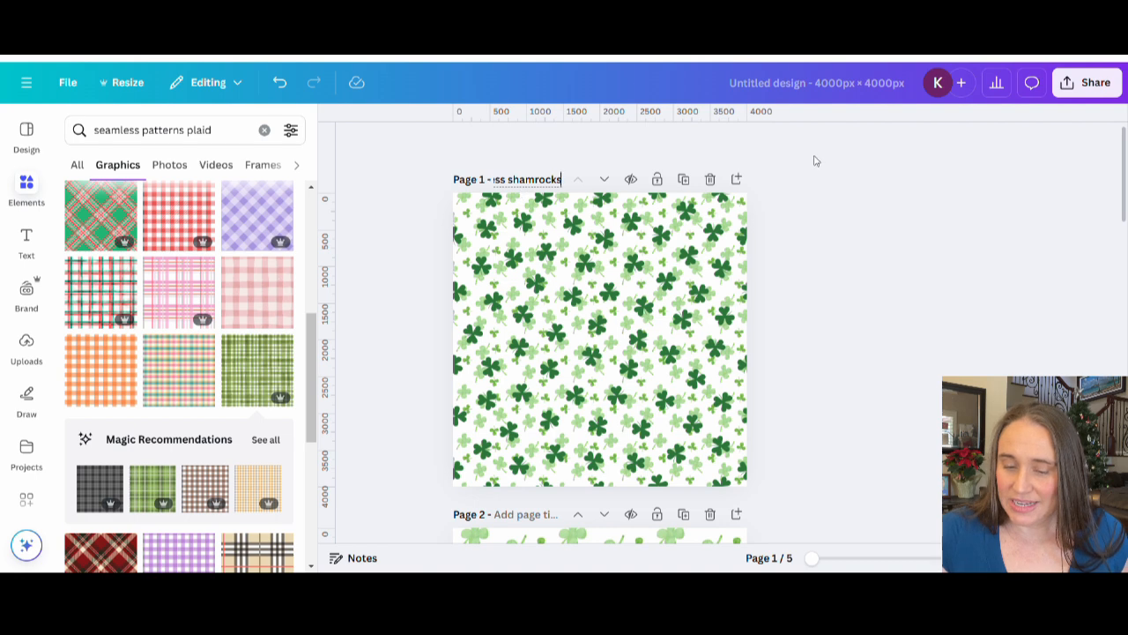
{"action": "left_click", "coordinate": [887, 229]}
Download only the current page, page 1, as a PNG at size 1 (4,000 × 4,000 px).
{"action": "left_click", "coordinate": [1072, 100]}
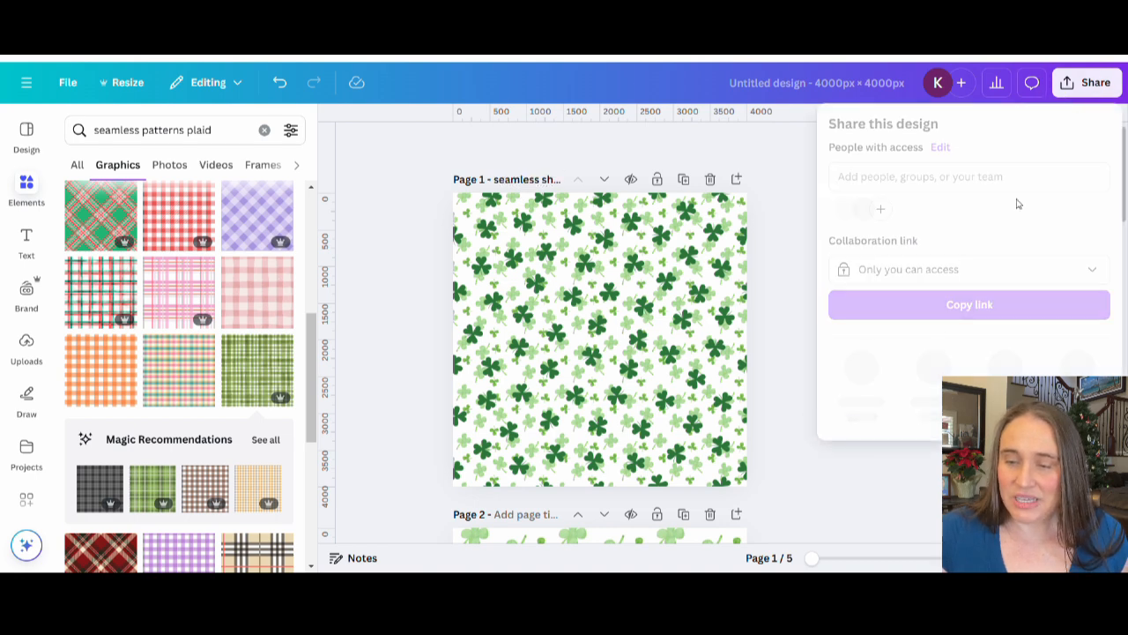
{"action": "left_click", "coordinate": [861, 369]}
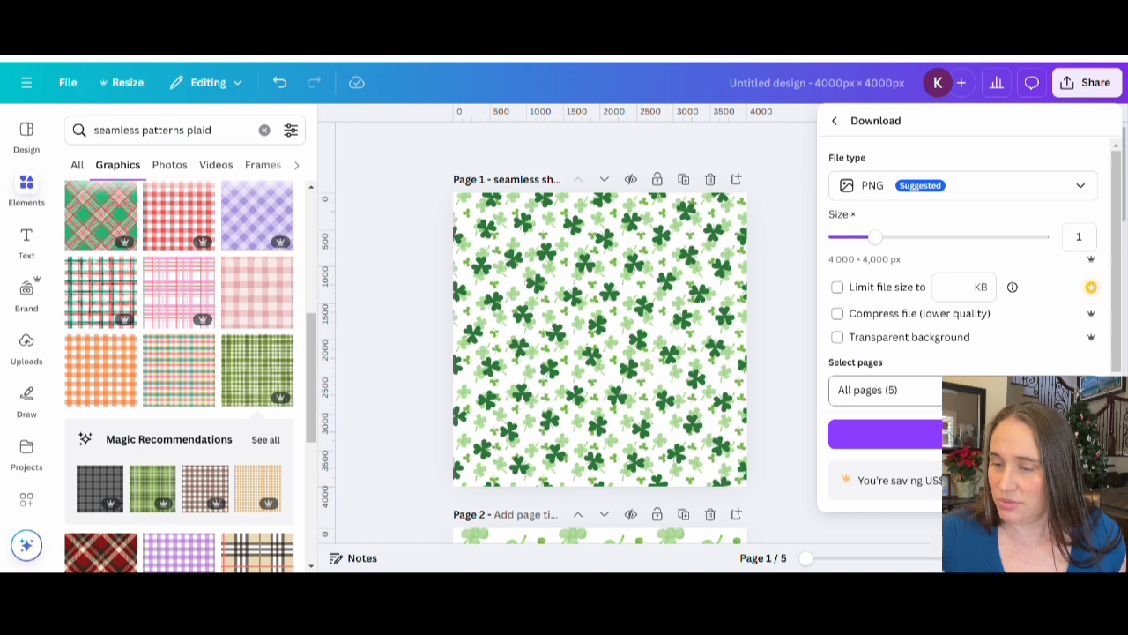
{"action": "left_click", "coordinate": [882, 390]}
{"action": "left_click", "coordinate": [1082, 153]}
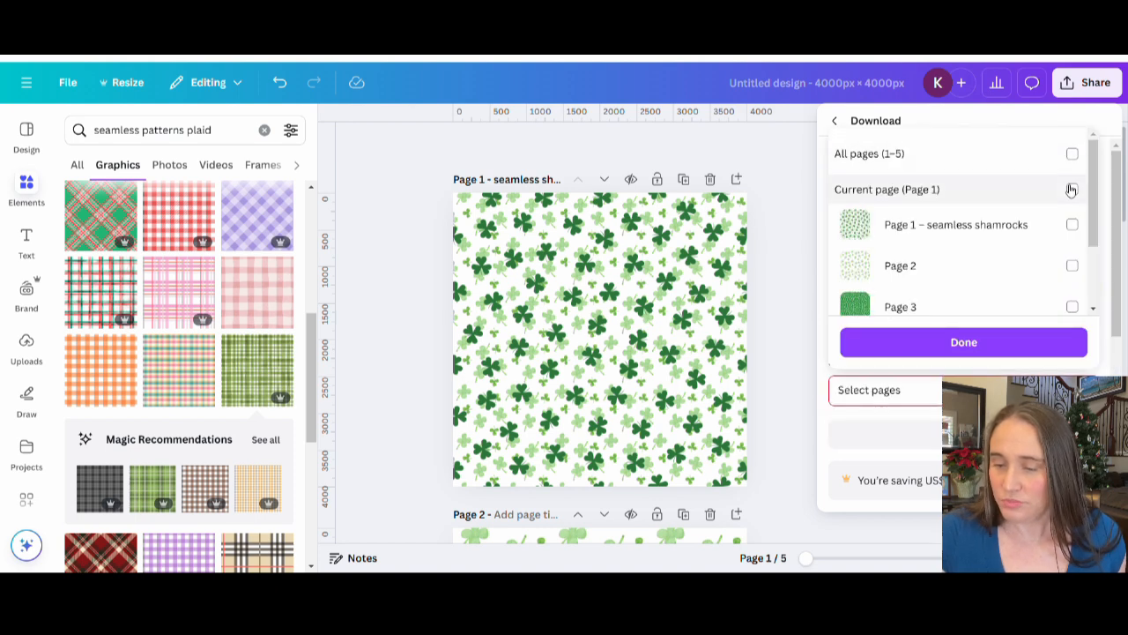
{"action": "left_click", "coordinate": [1083, 188]}
{"action": "left_click", "coordinate": [927, 339]}
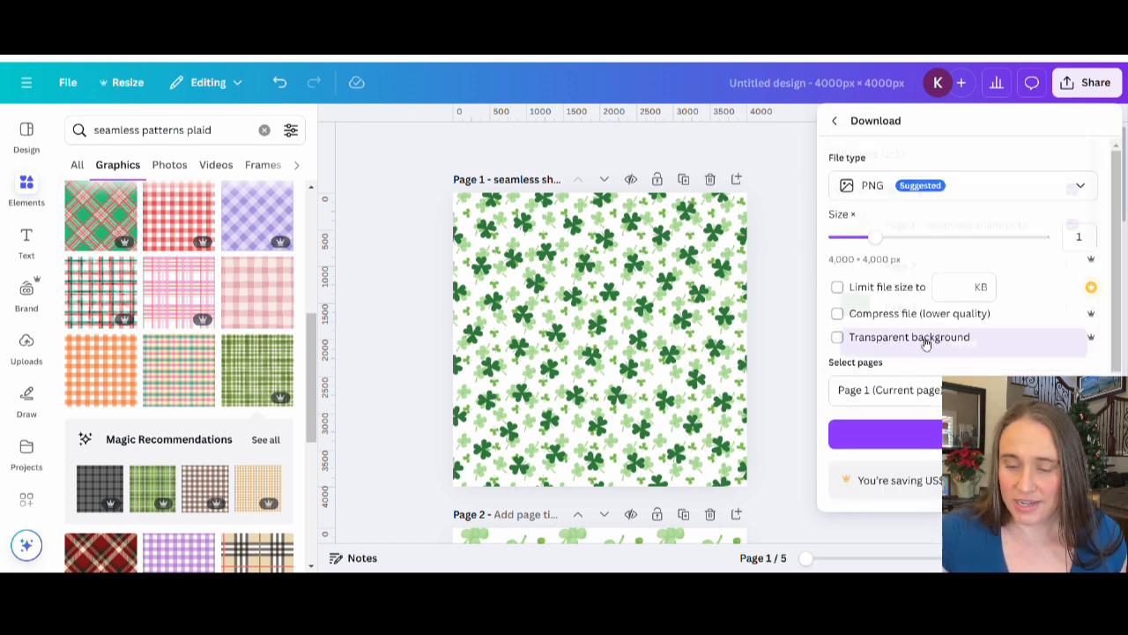
{"action": "left_click", "coordinate": [936, 432]}
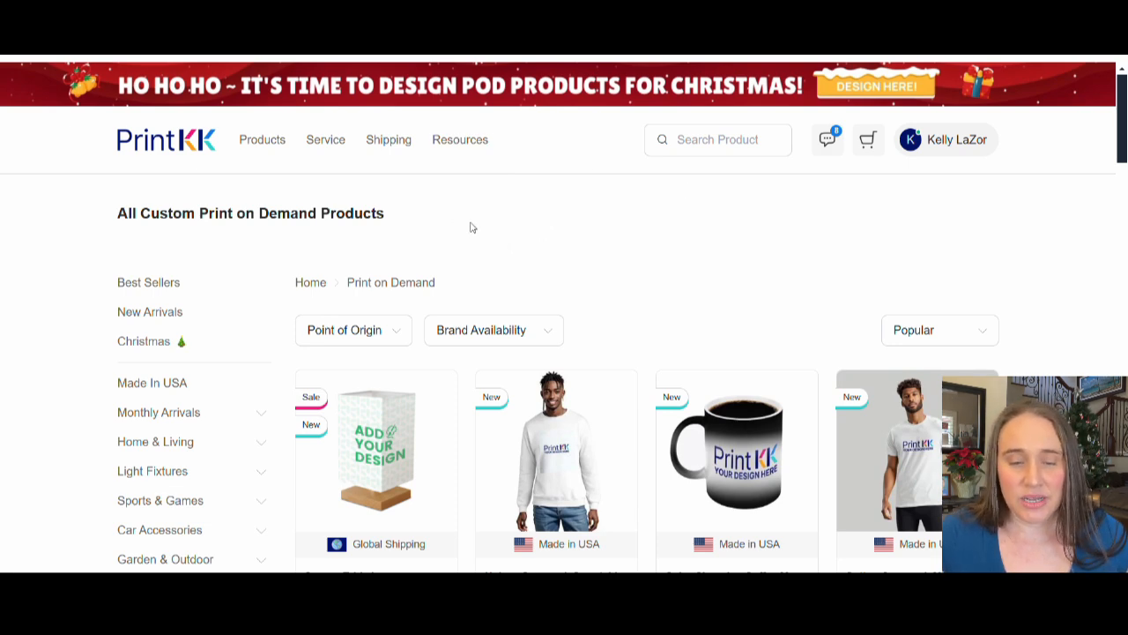
On the PrintKK website, look through the print-on-demand catalogue, its product categories and the store integrations listed in the page footer.
{"action": "scroll", "coordinate": [388, 227], "scroll_direction": "down", "scroll_amount": 10}
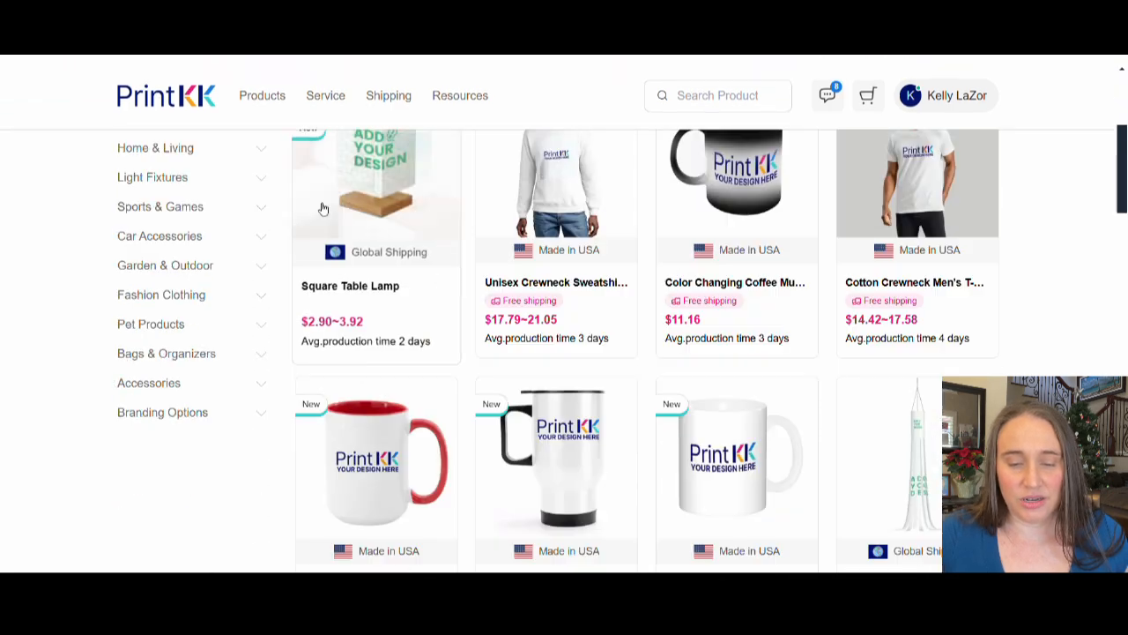
{"action": "scroll", "coordinate": [511, 234], "scroll_direction": "down", "scroll_amount": 15}
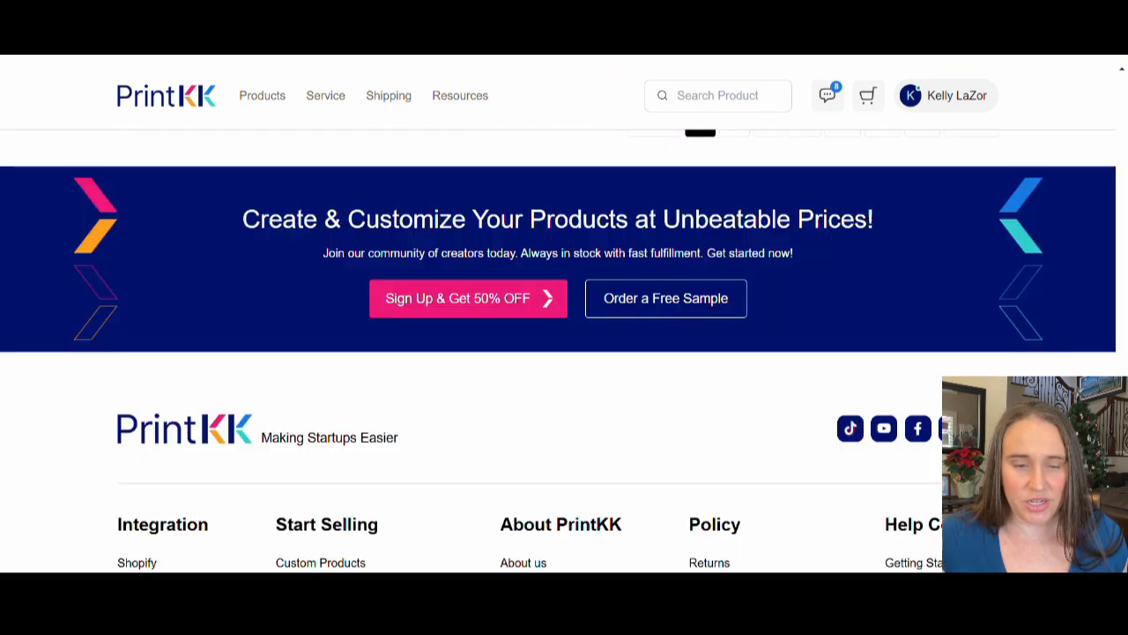
{"action": "scroll", "coordinate": [408, 215], "scroll_direction": "down", "scroll_amount": 3}
{"action": "scroll", "coordinate": [309, 201], "scroll_direction": "up", "scroll_amount": 1}
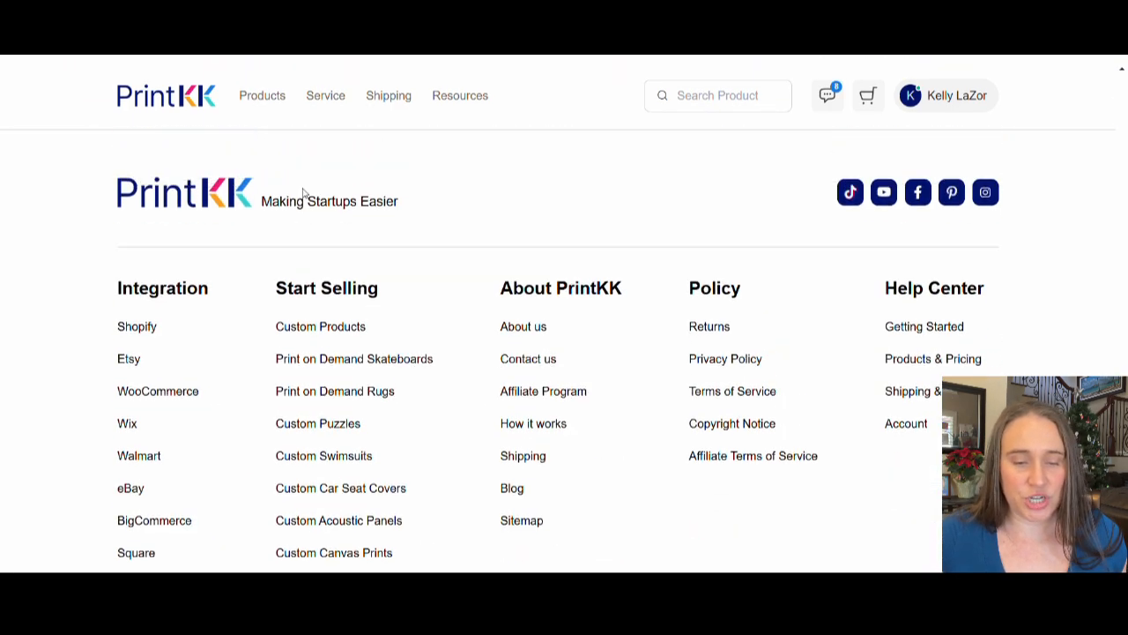
{"action": "scroll", "coordinate": [304, 205], "scroll_direction": "down", "scroll_amount": 1}
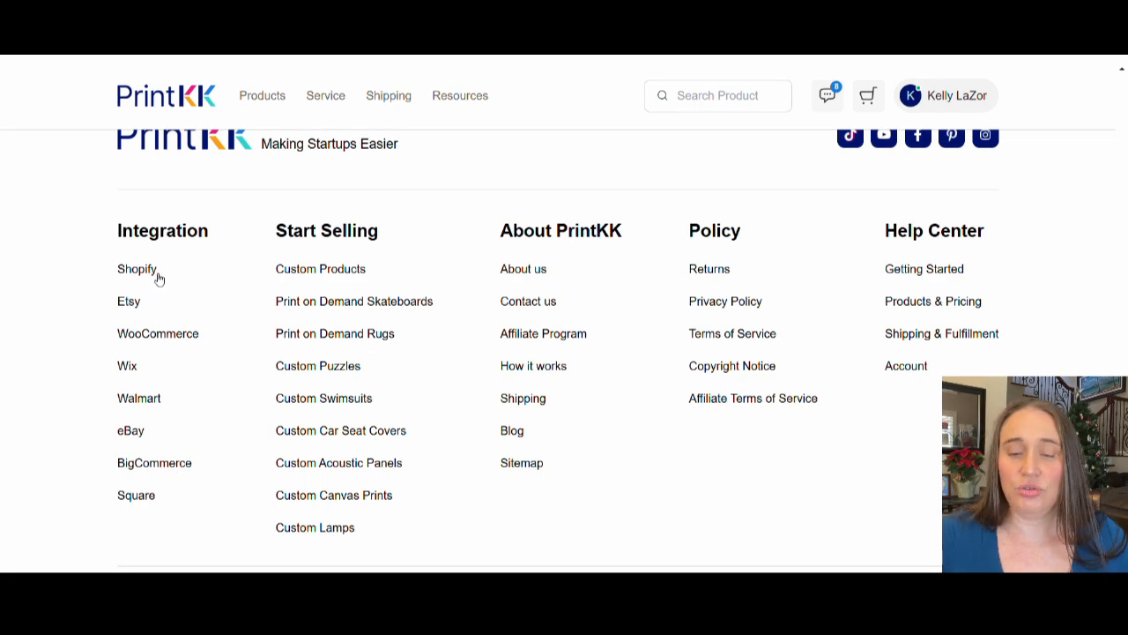
{"action": "scroll", "coordinate": [568, 290], "scroll_direction": "up", "scroll_amount": 3}
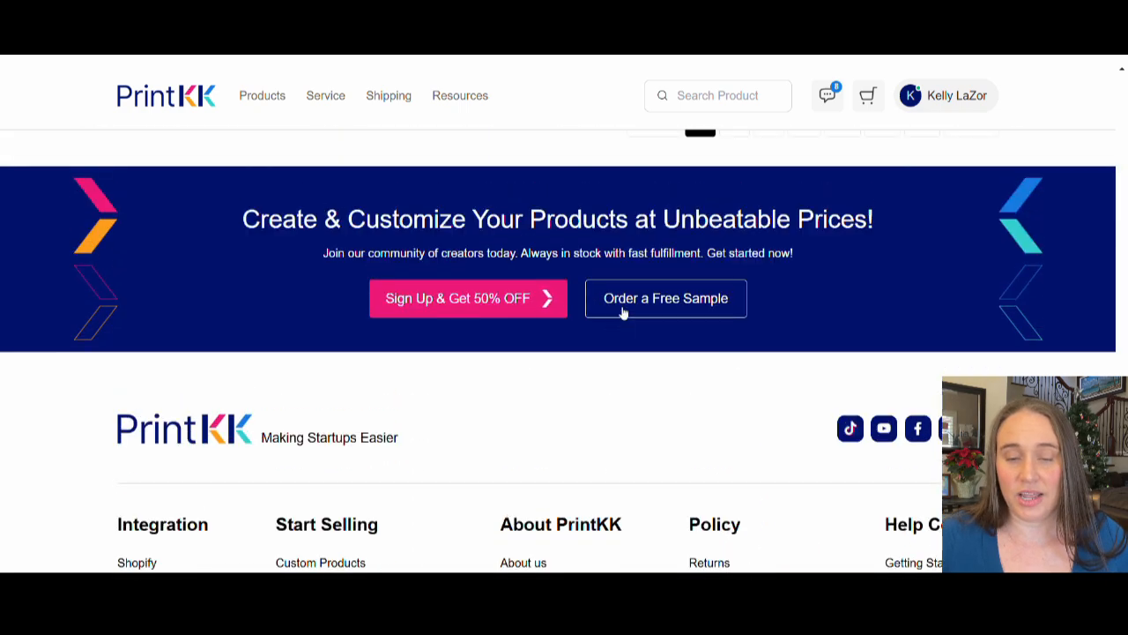
{"action": "scroll", "coordinate": [713, 396], "scroll_direction": "up", "scroll_amount": 8}
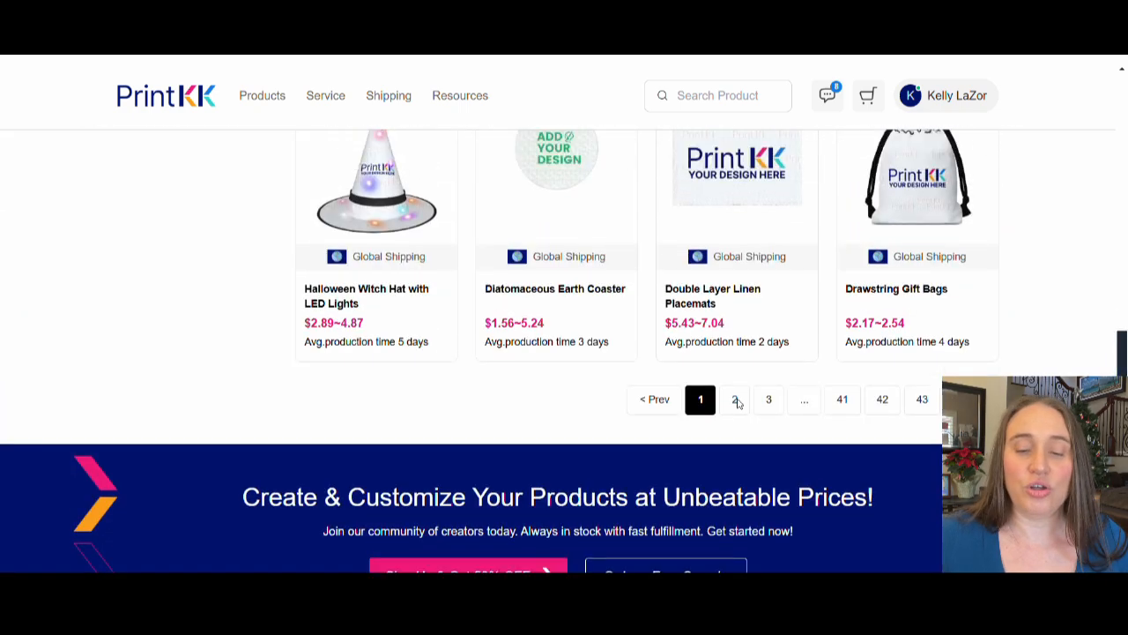
{"action": "scroll", "coordinate": [720, 408], "scroll_direction": "up", "scroll_amount": 10}
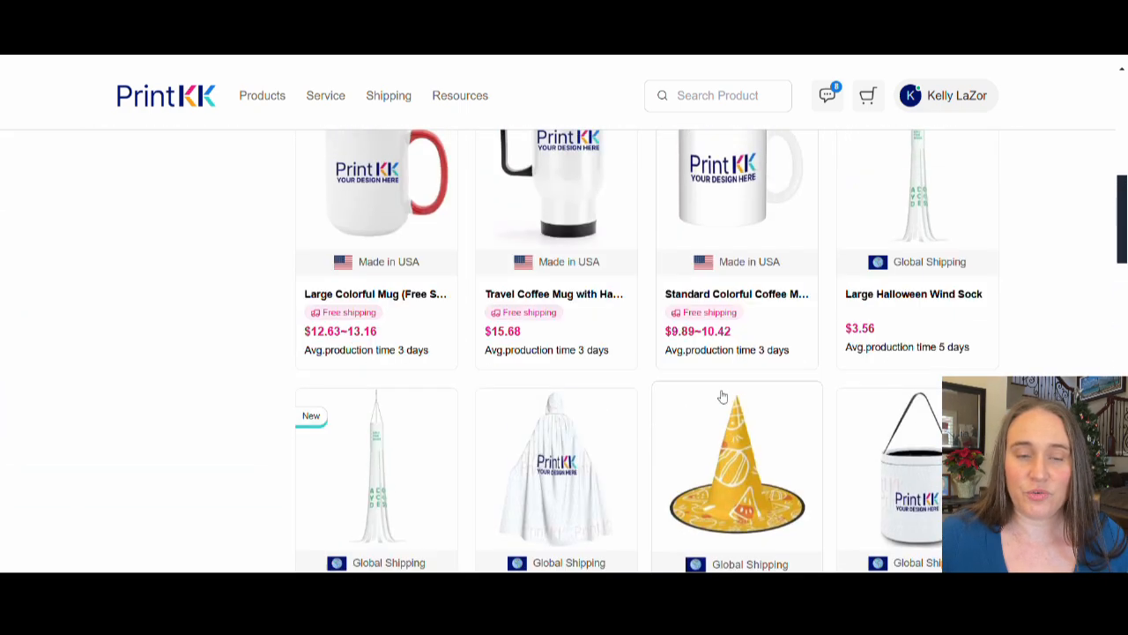
{"action": "scroll", "coordinate": [723, 383], "scroll_direction": "up", "scroll_amount": 2}
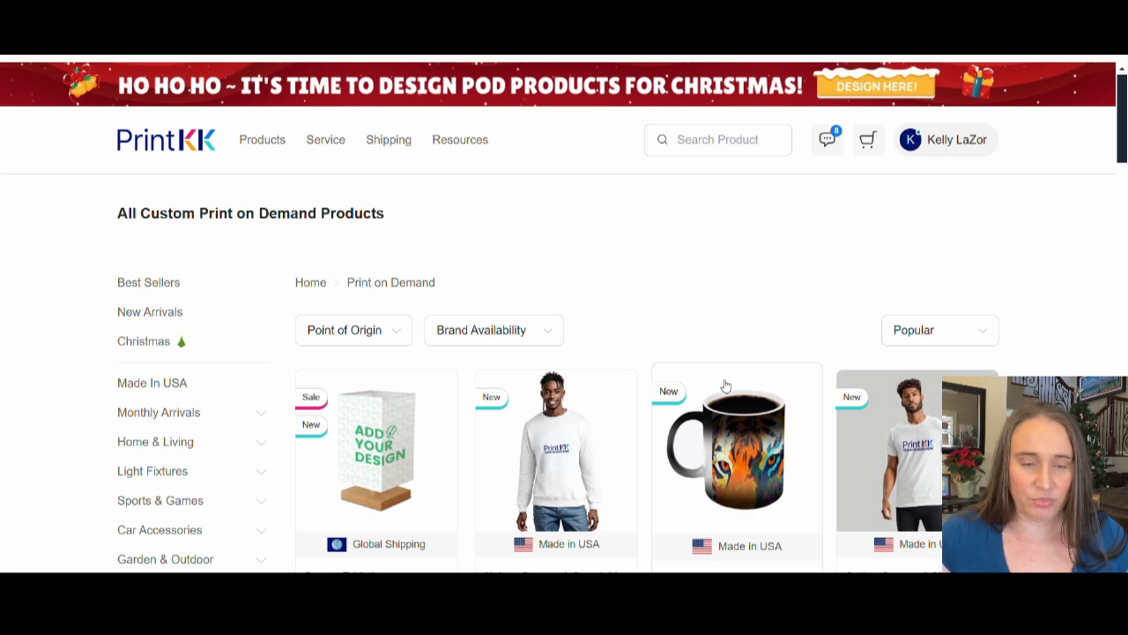
{"action": "scroll", "coordinate": [702, 302], "scroll_direction": "down", "scroll_amount": 2}
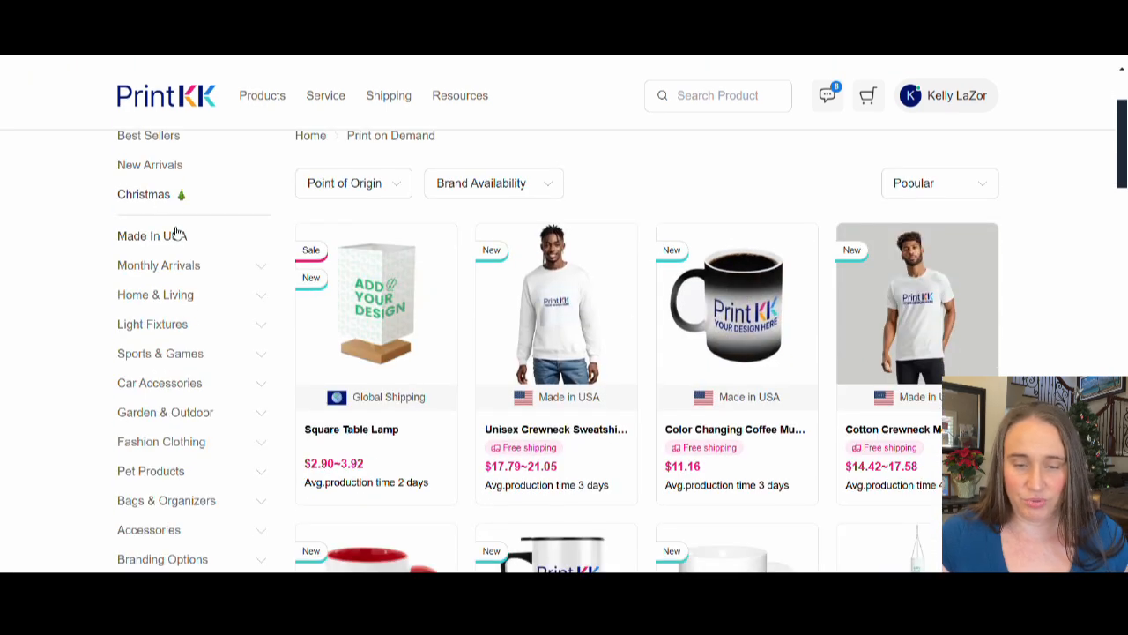
{"action": "mouse_move", "coordinate": [275, 102]}
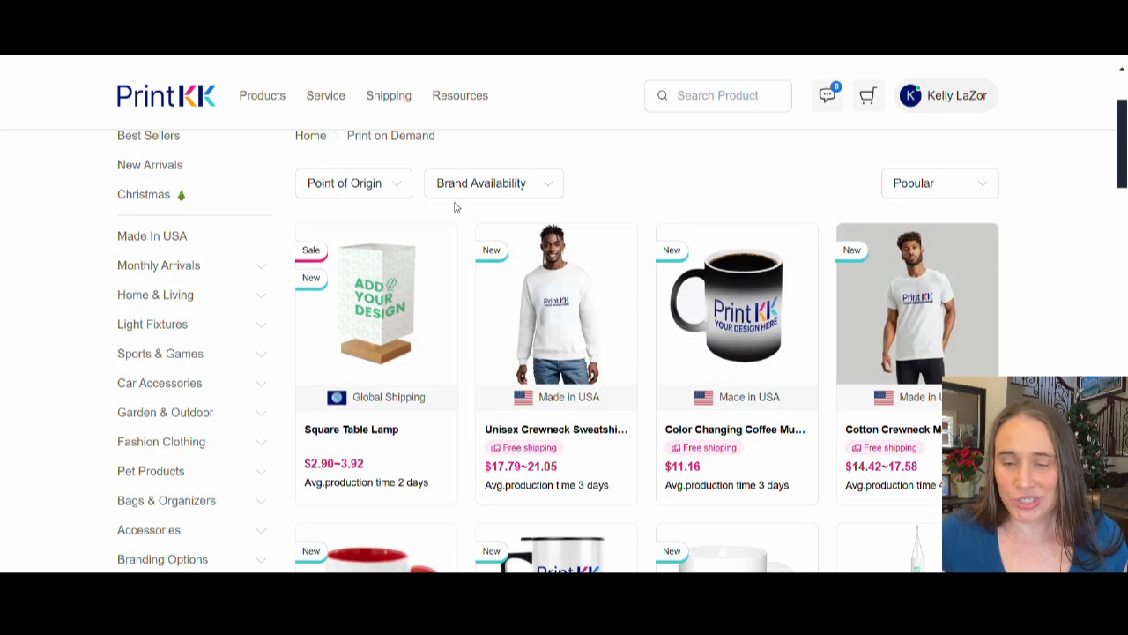
Search the PrintKK products for "all over print".
{"action": "scroll", "coordinate": [519, 232], "scroll_direction": "up", "scroll_amount": 3}
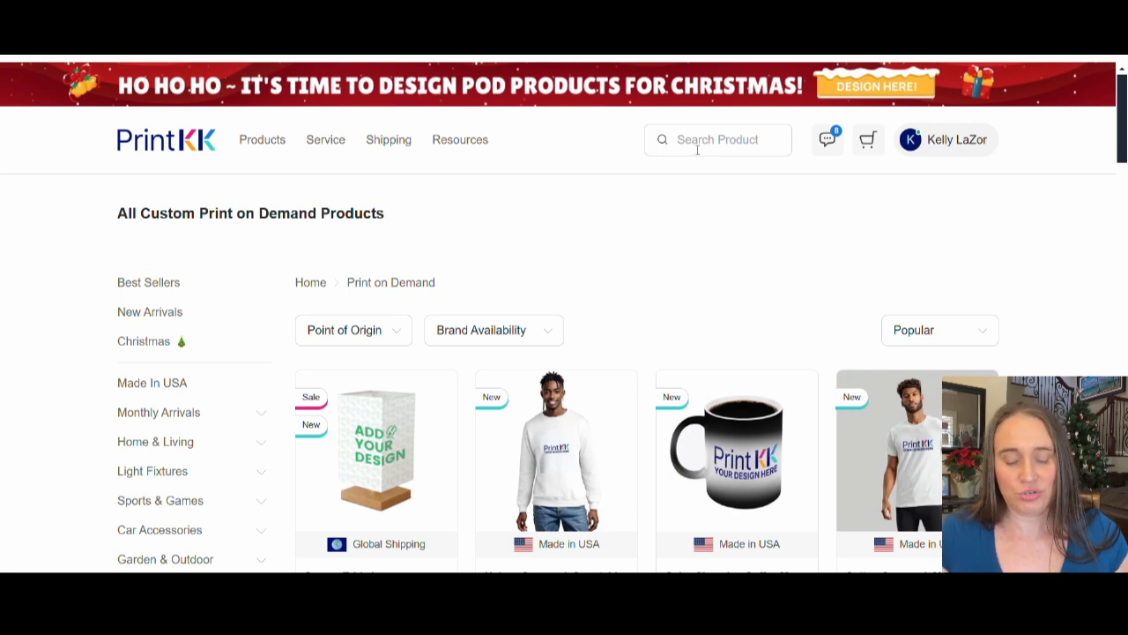
{"action": "left_click", "coordinate": [700, 148]}
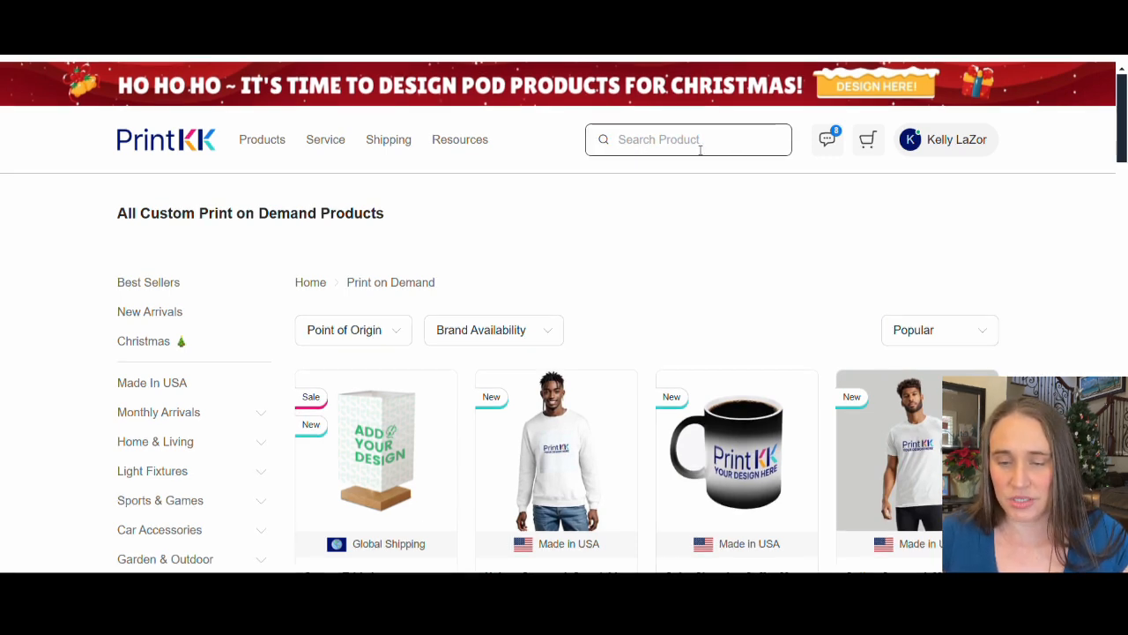
{"action": "type", "text": "all ove"}
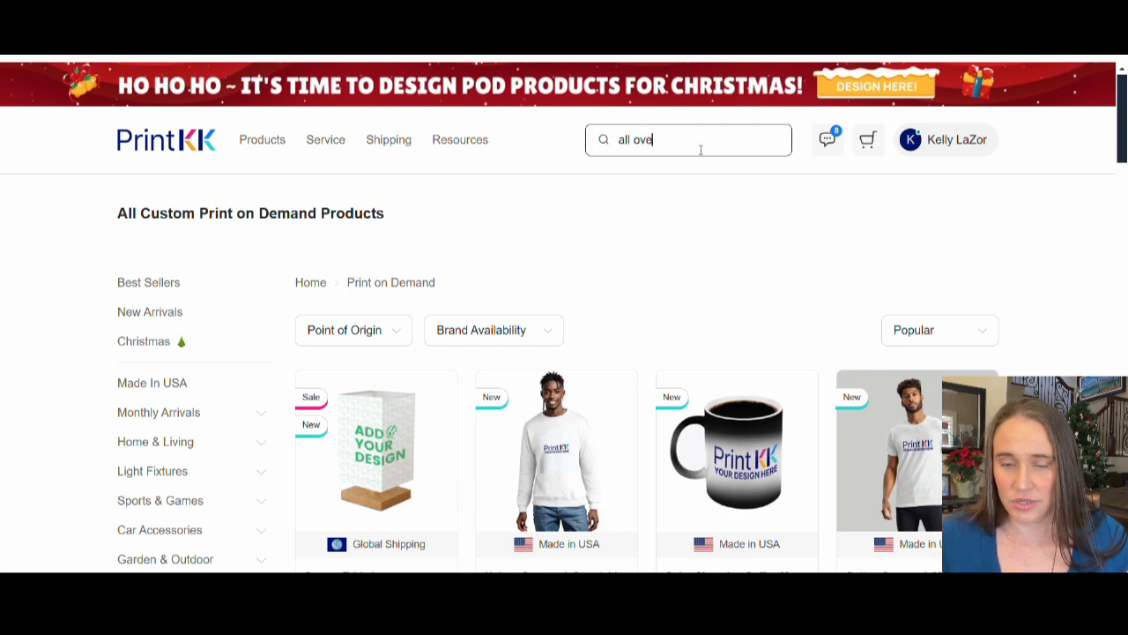
{"action": "type", "text": "r print"}
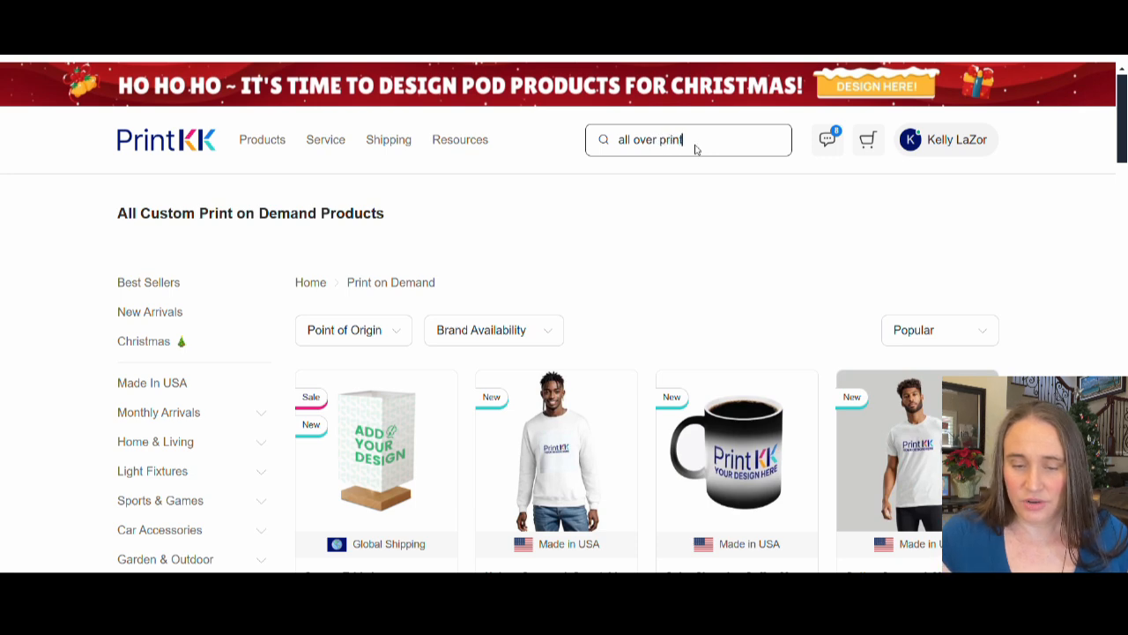
{"action": "key", "text": "Return"}
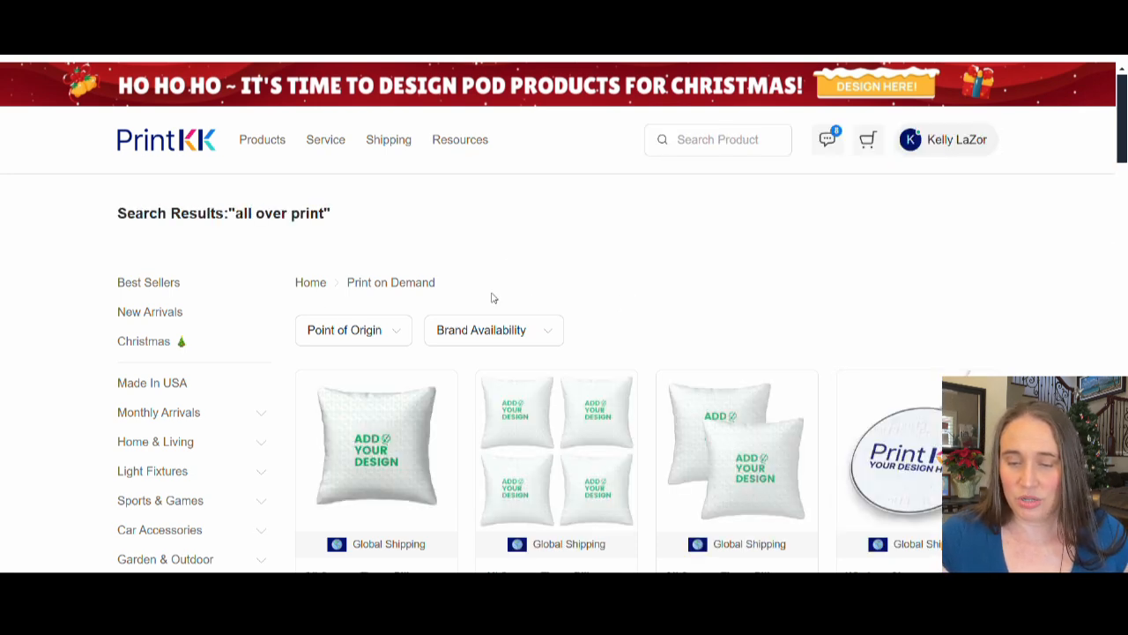
Examine the product types and prices on the first page of the "all over print" results.
{"action": "scroll", "coordinate": [493, 298], "scroll_direction": "down", "scroll_amount": 1}
{"action": "scroll", "coordinate": [397, 287], "scroll_direction": "down", "scroll_amount": 3}
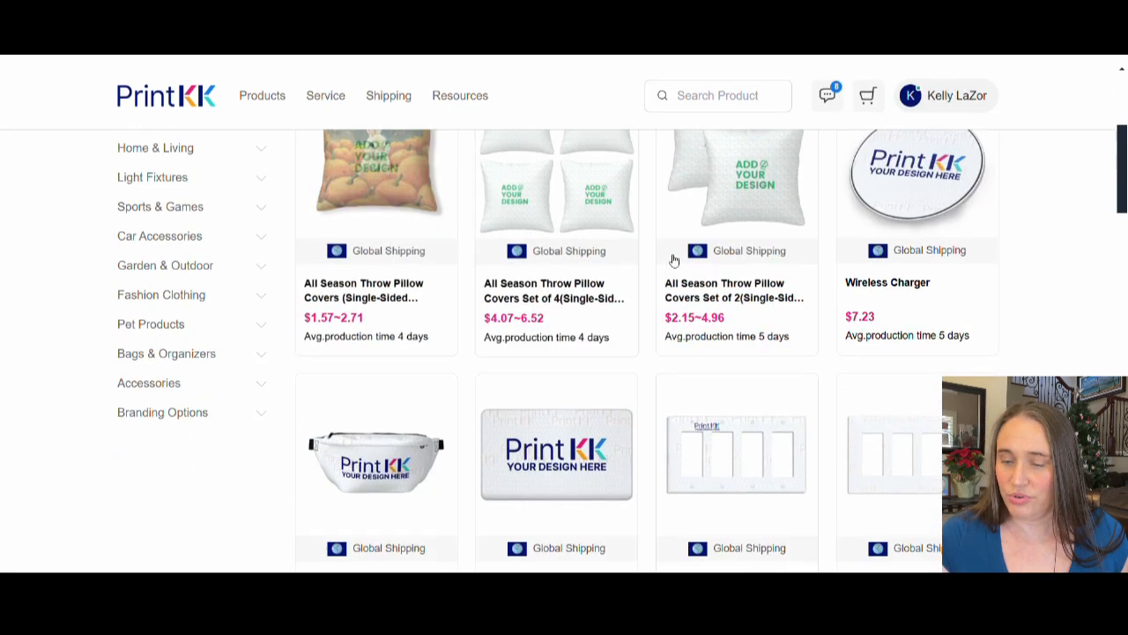
{"action": "scroll", "coordinate": [673, 260], "scroll_direction": "down", "scroll_amount": 3}
{"action": "scroll", "coordinate": [861, 300], "scroll_direction": "down", "scroll_amount": 3}
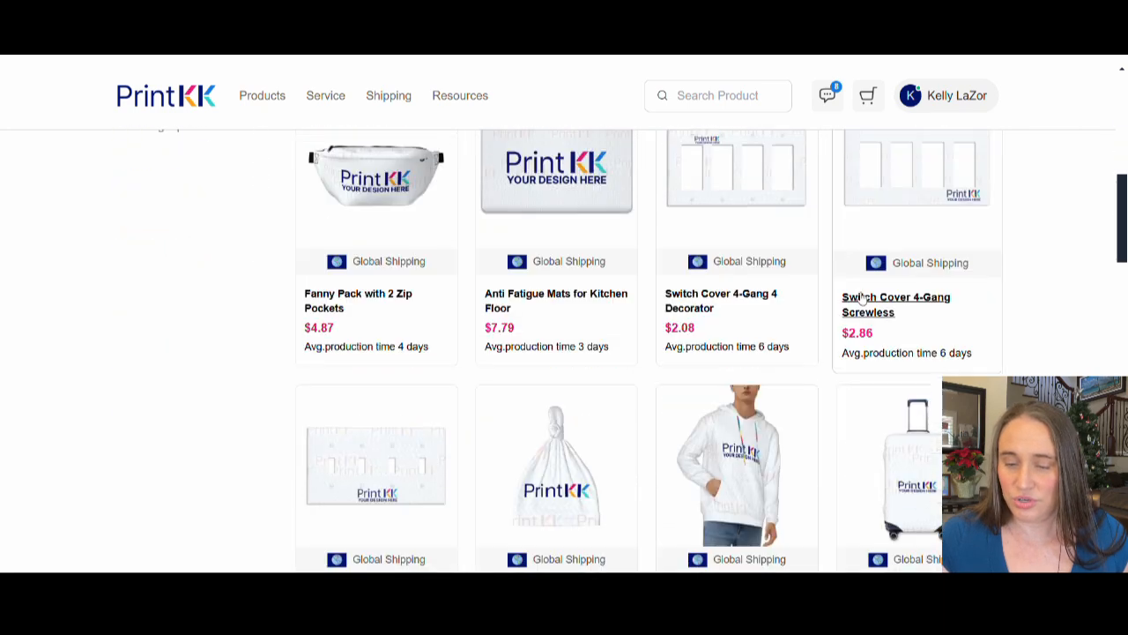
{"action": "scroll", "coordinate": [861, 300], "scroll_direction": "down", "scroll_amount": 3}
{"action": "scroll", "coordinate": [428, 371], "scroll_direction": "down", "scroll_amount": 3}
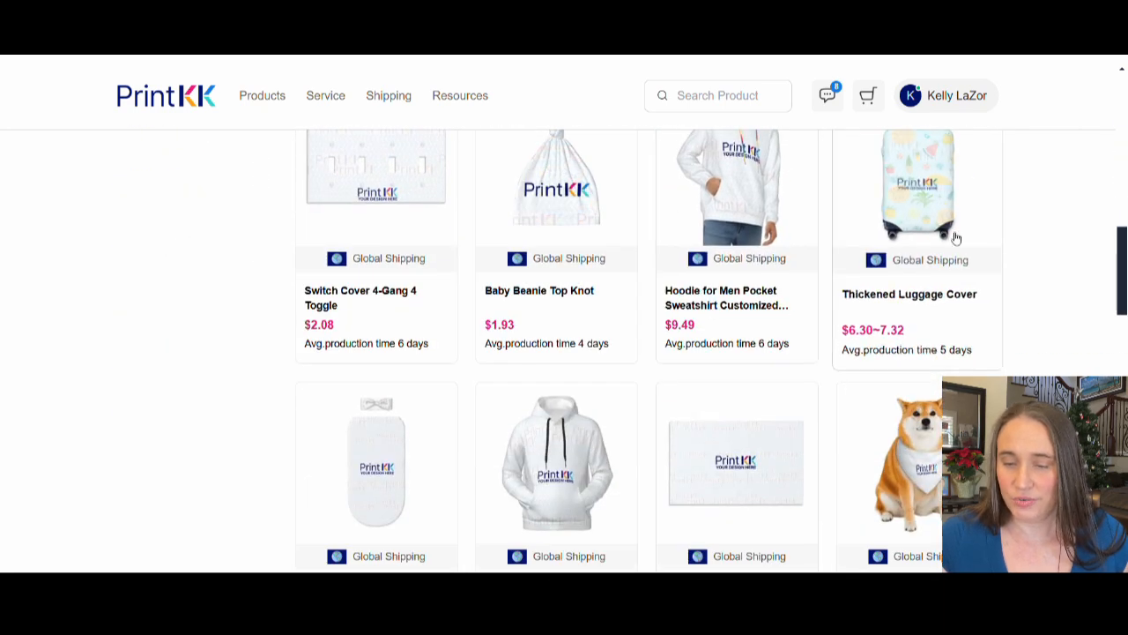
{"action": "scroll", "coordinate": [956, 238], "scroll_direction": "down", "scroll_amount": 2}
{"action": "scroll", "coordinate": [761, 281], "scroll_direction": "up", "scroll_amount": 3}
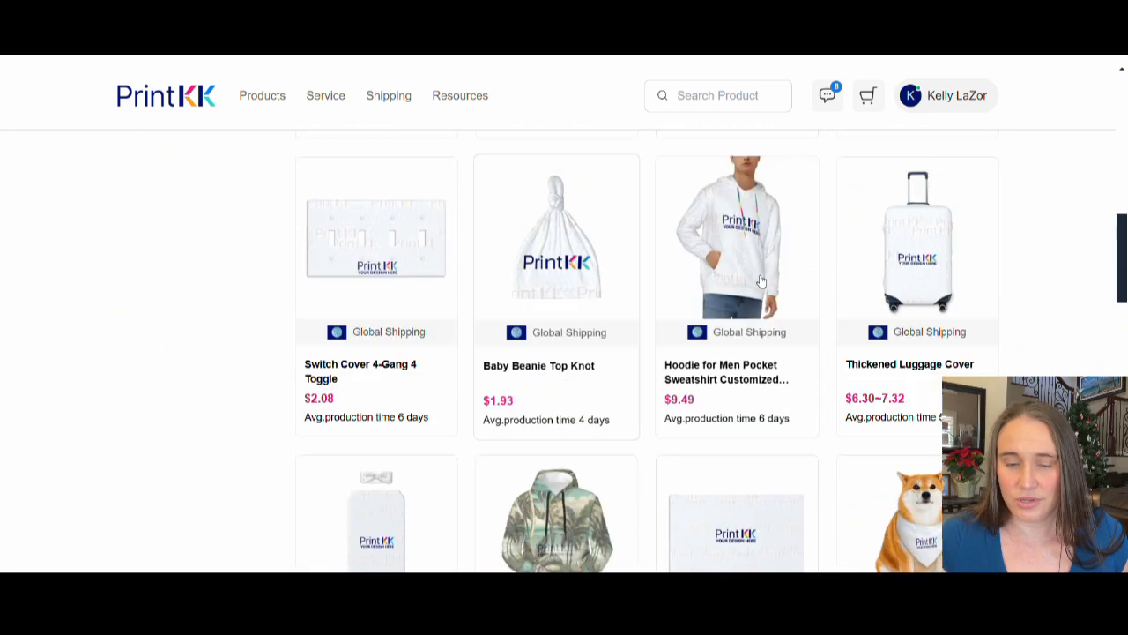
{"action": "scroll", "coordinate": [760, 281], "scroll_direction": "down", "scroll_amount": 3}
{"action": "scroll", "coordinate": [306, 322], "scroll_direction": "down", "scroll_amount": 3}
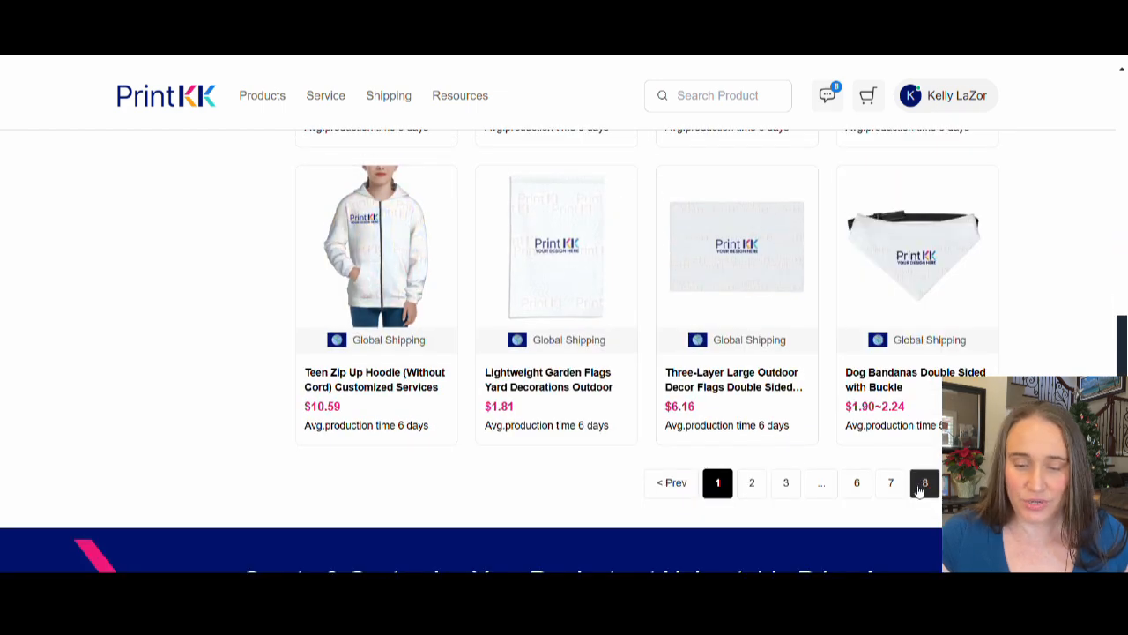
Open page 2 of the "all over print" results and look through its products.
{"action": "left_click", "coordinate": [751, 483]}
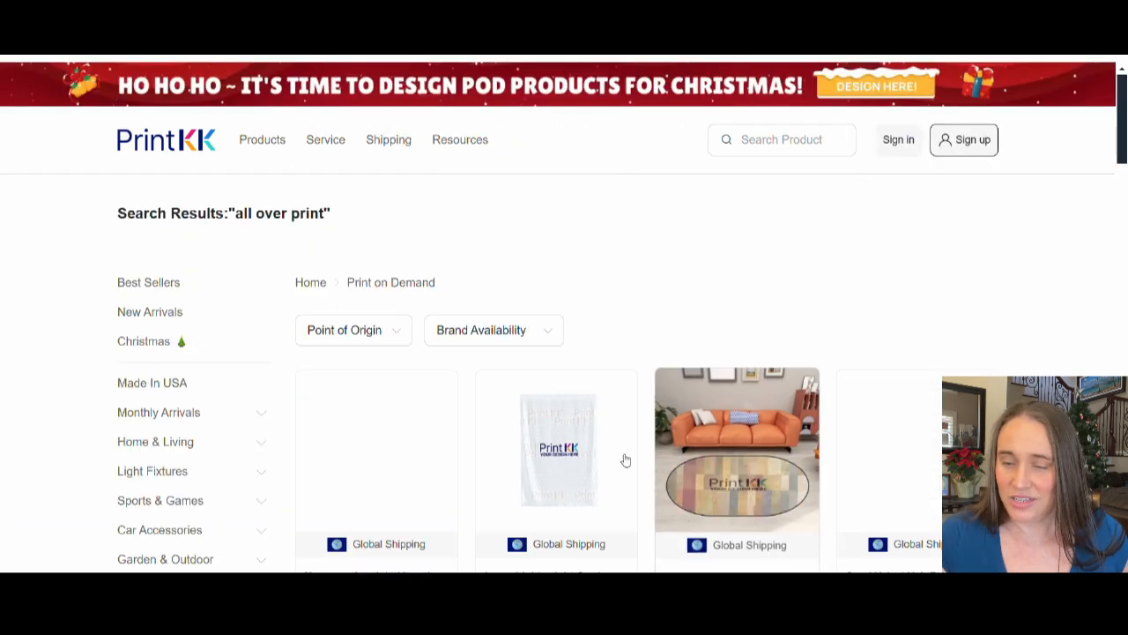
{"action": "scroll", "coordinate": [746, 350], "scroll_direction": "down", "scroll_amount": 6}
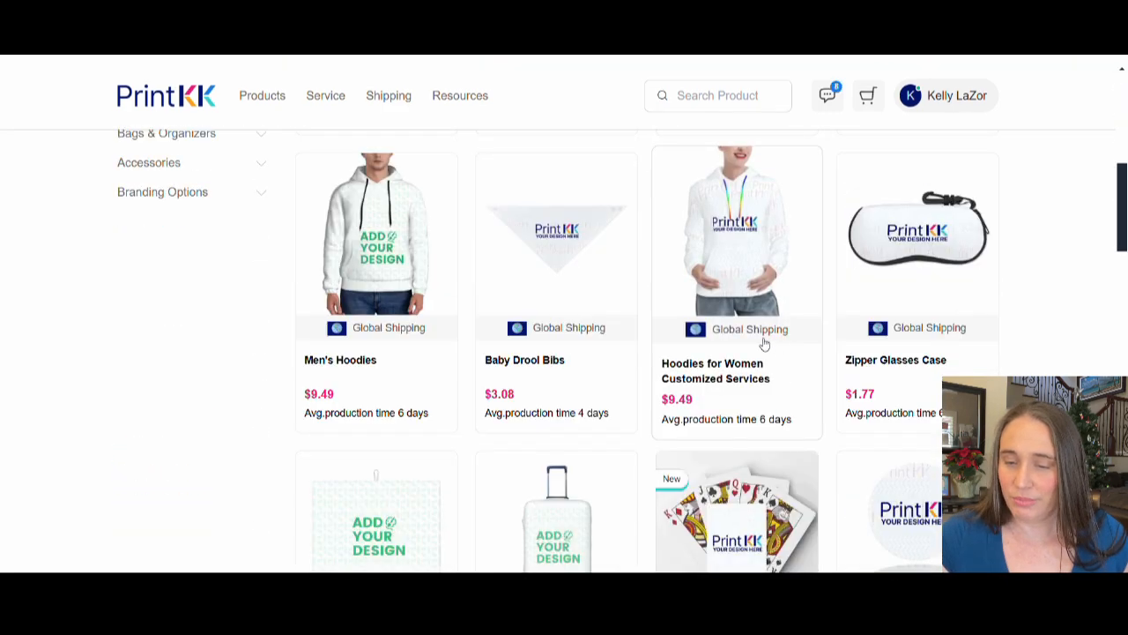
{"action": "scroll", "coordinate": [763, 344], "scroll_direction": "down", "scroll_amount": 7}
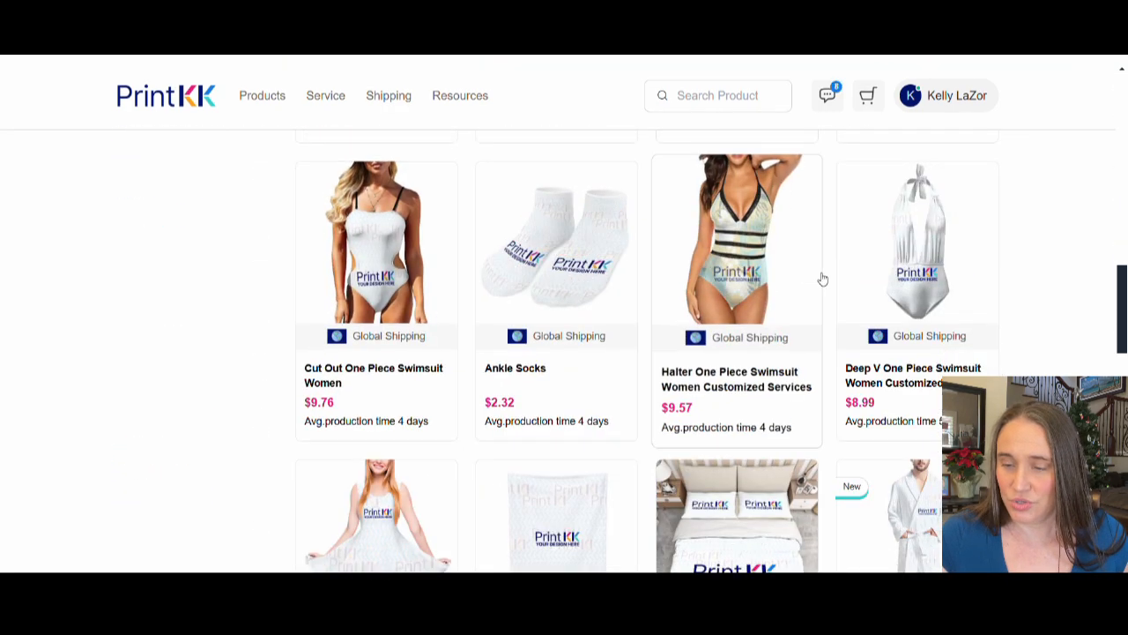
{"action": "scroll", "coordinate": [853, 270], "scroll_direction": "down", "scroll_amount": 3}
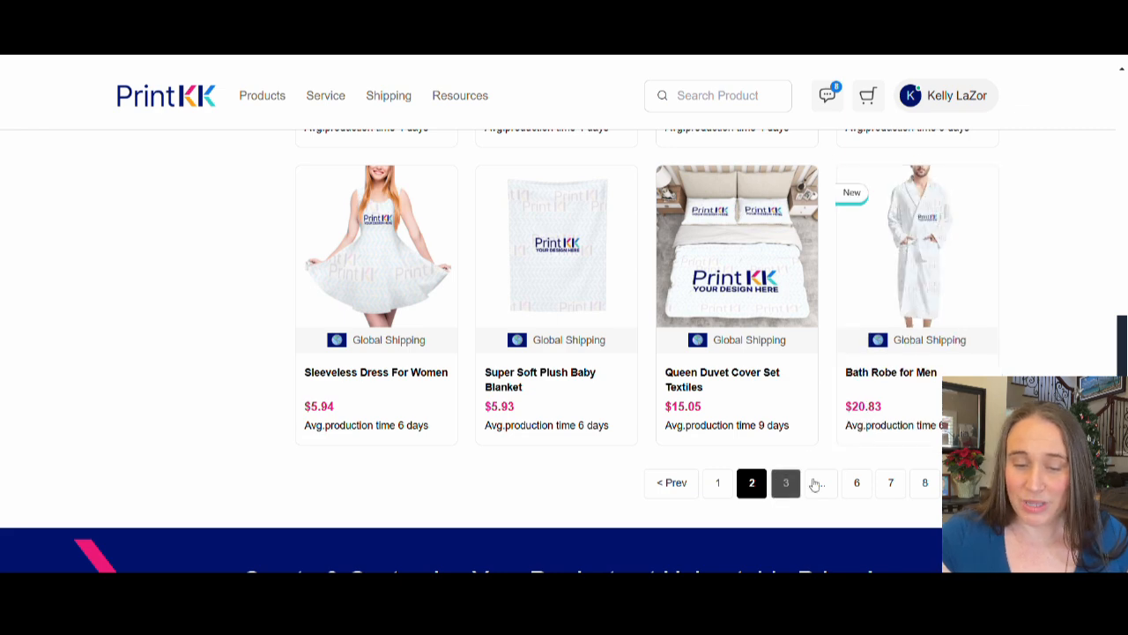
Look through the products on pages 3 and 4 of the "all over print" results.
{"action": "left_click", "coordinate": [785, 484]}
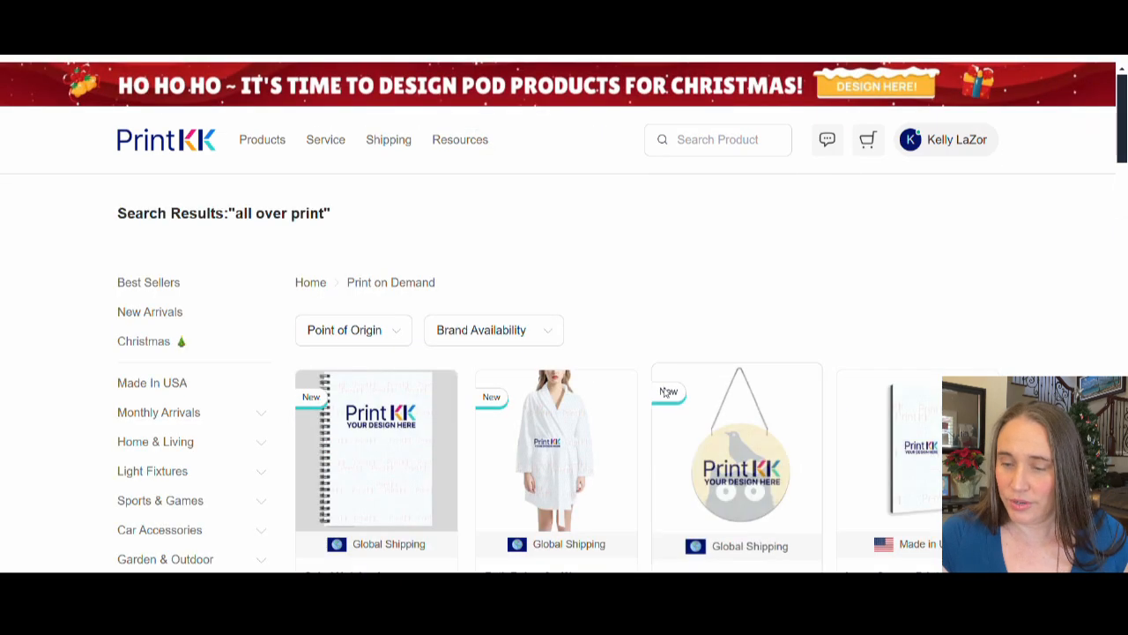
{"action": "scroll", "coordinate": [667, 393], "scroll_direction": "down", "scroll_amount": 3}
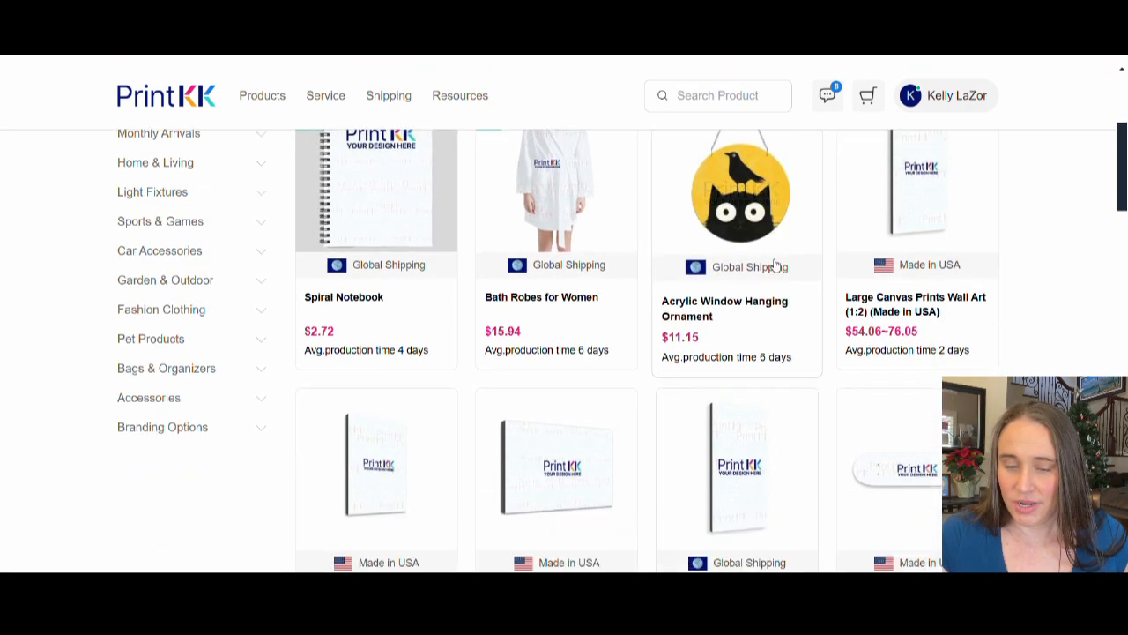
{"action": "scroll", "coordinate": [775, 264], "scroll_direction": "down", "scroll_amount": 12}
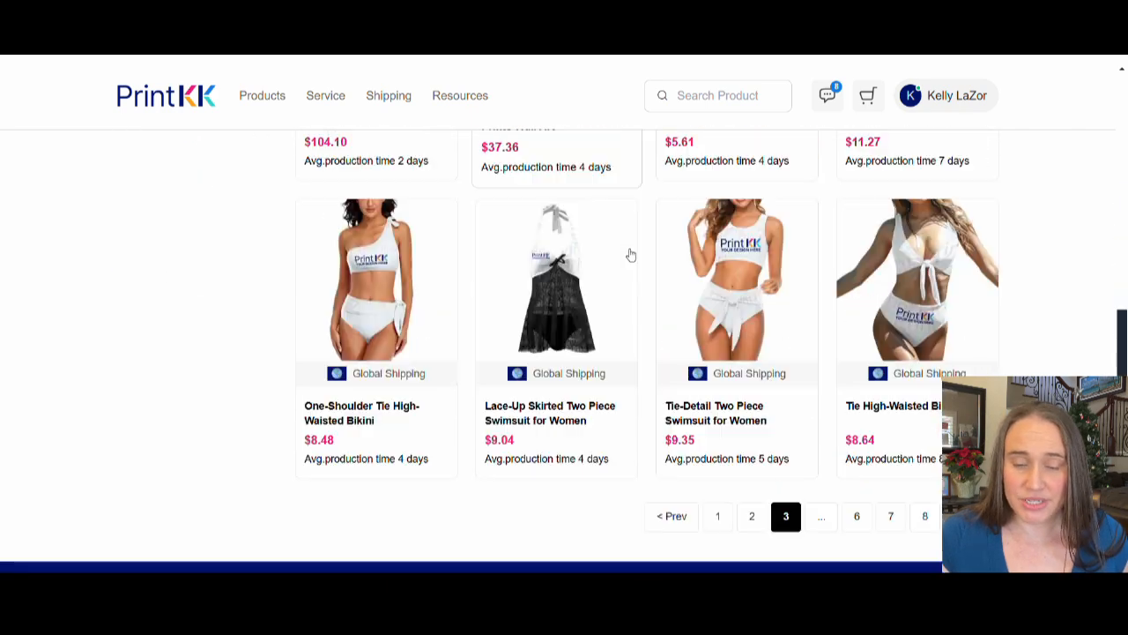
{"action": "scroll", "coordinate": [631, 255], "scroll_direction": "down", "scroll_amount": 2}
{"action": "left_click", "coordinate": [823, 338]}
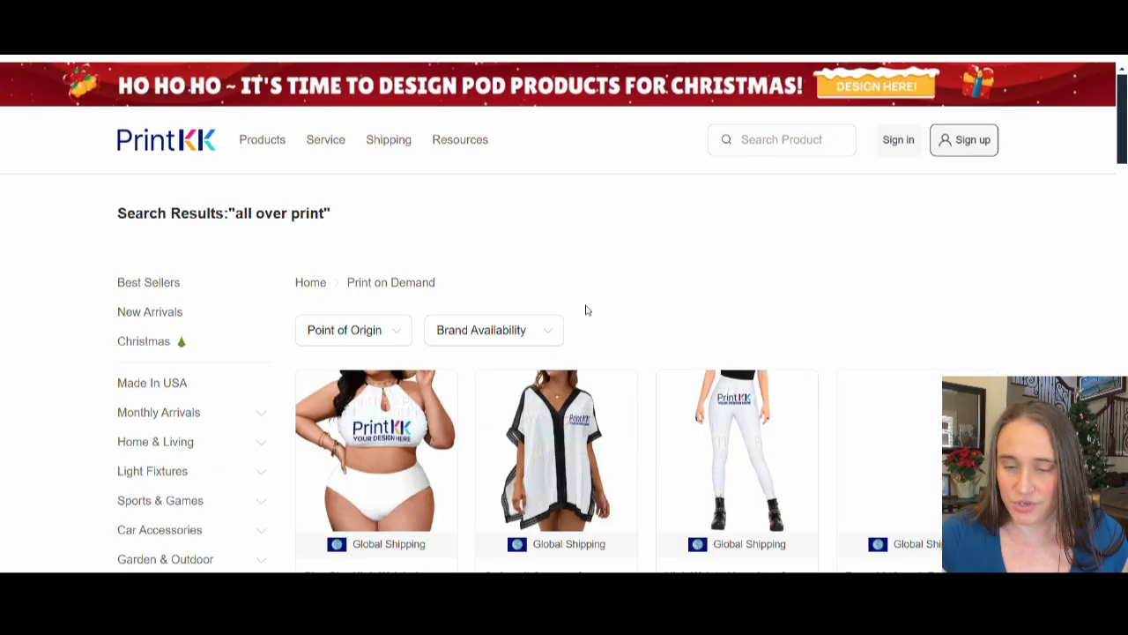
{"action": "scroll", "coordinate": [615, 259], "scroll_direction": "down", "scroll_amount": 8}
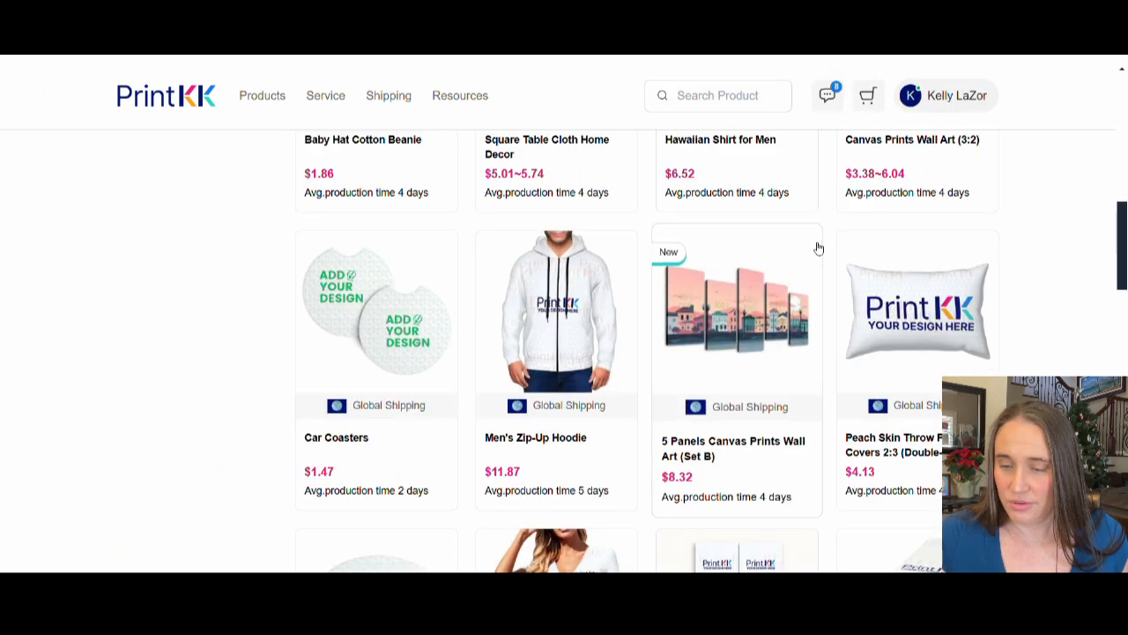
{"action": "scroll", "coordinate": [818, 248], "scroll_direction": "down", "scroll_amount": 9}
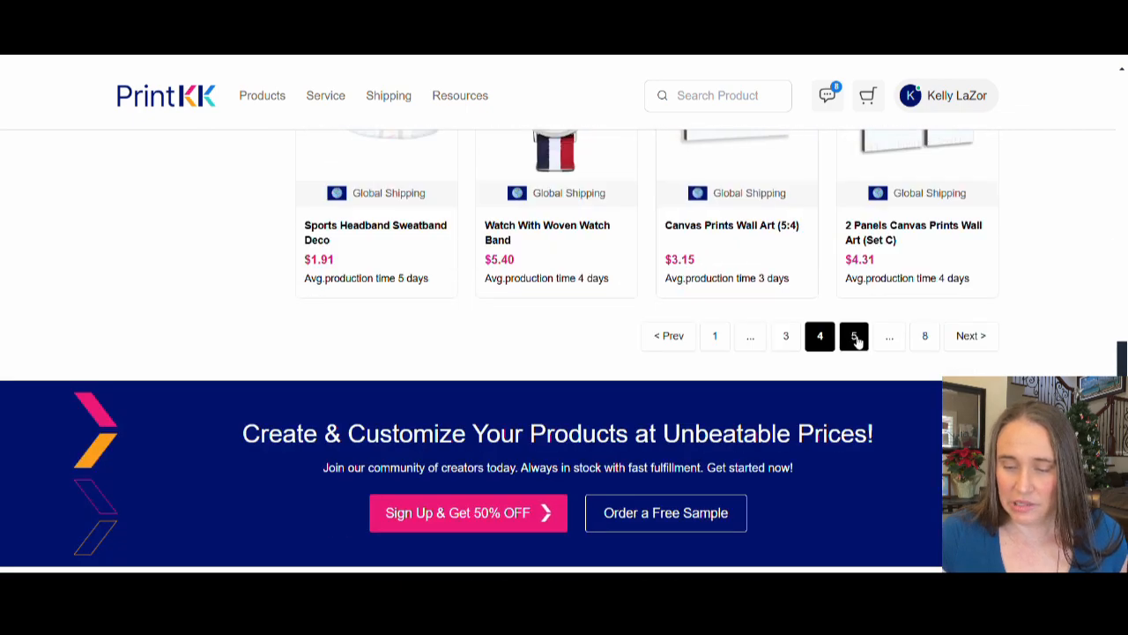
Look through the products on pages 5 and 6 of the "all over print" results.
{"action": "scroll", "coordinate": [788, 263], "scroll_direction": "down", "scroll_amount": 7}
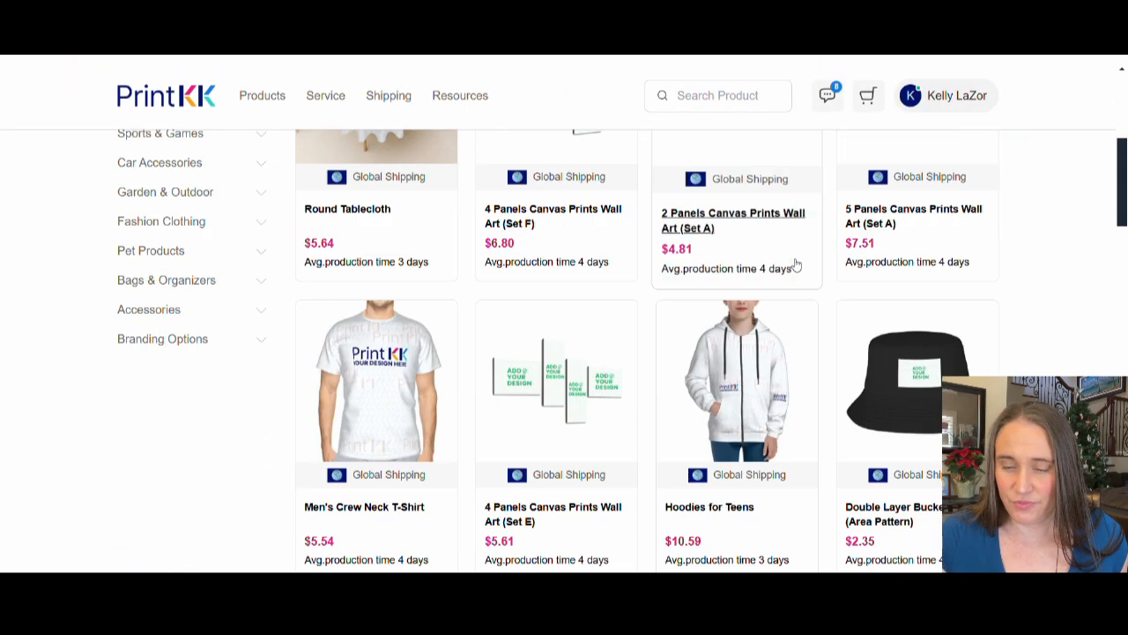
{"action": "scroll", "coordinate": [798, 271], "scroll_direction": "down", "scroll_amount": 9}
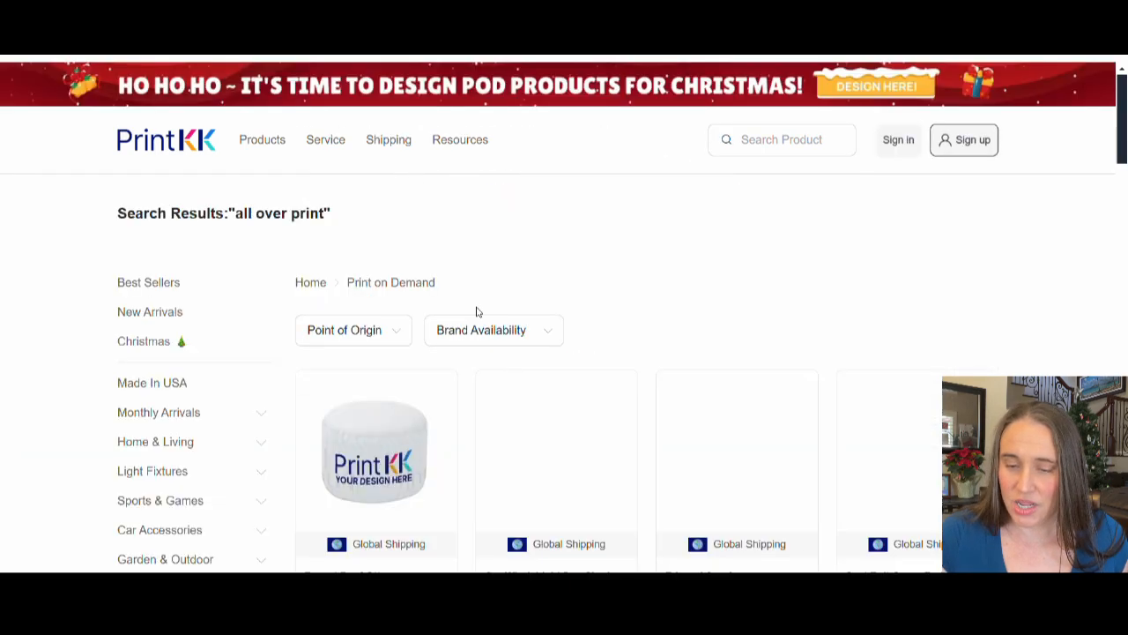
{"action": "scroll", "coordinate": [731, 244], "scroll_direction": "down", "scroll_amount": 4}
{"action": "scroll", "coordinate": [716, 264], "scroll_direction": "down", "scroll_amount": 3}
{"action": "scroll", "coordinate": [716, 264], "scroll_direction": "down", "scroll_amount": 9}
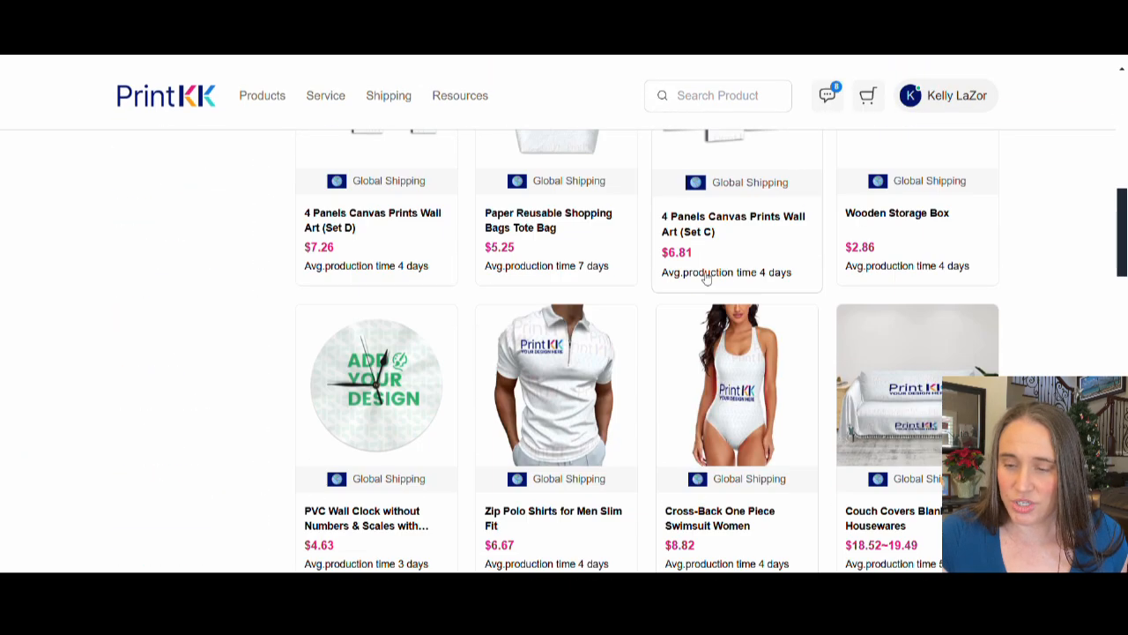
{"action": "scroll", "coordinate": [760, 272], "scroll_direction": "down", "scroll_amount": 2}
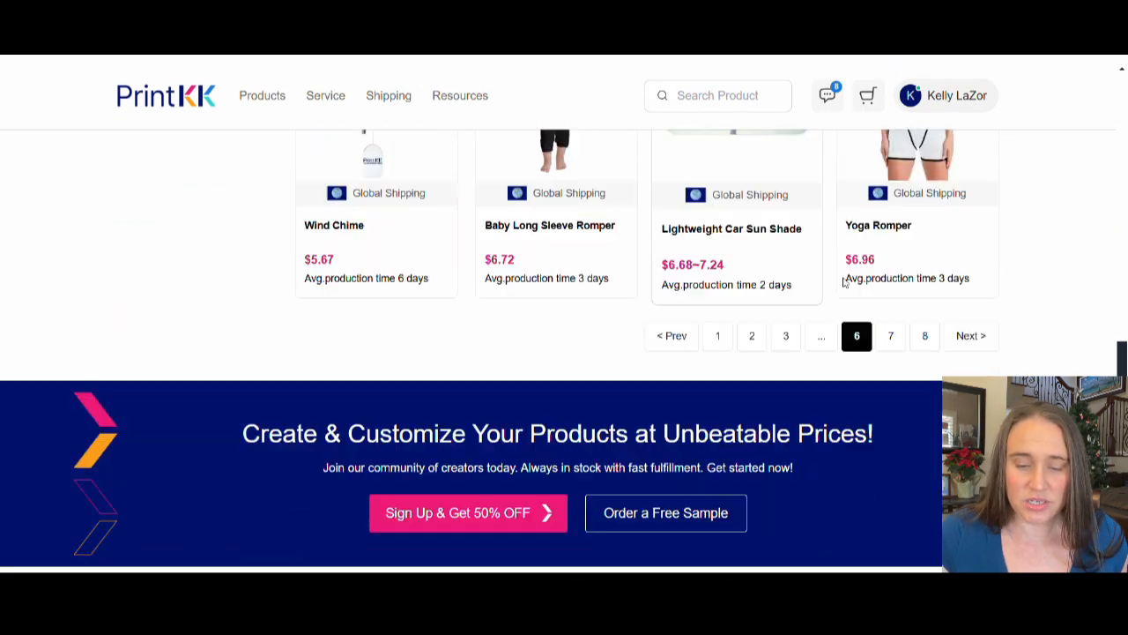
Open pages 7 and 8 of the "all over print" results and look through their products.
{"action": "left_click", "coordinate": [890, 335]}
{"action": "scroll", "coordinate": [682, 282], "scroll_direction": "down", "scroll_amount": 5}
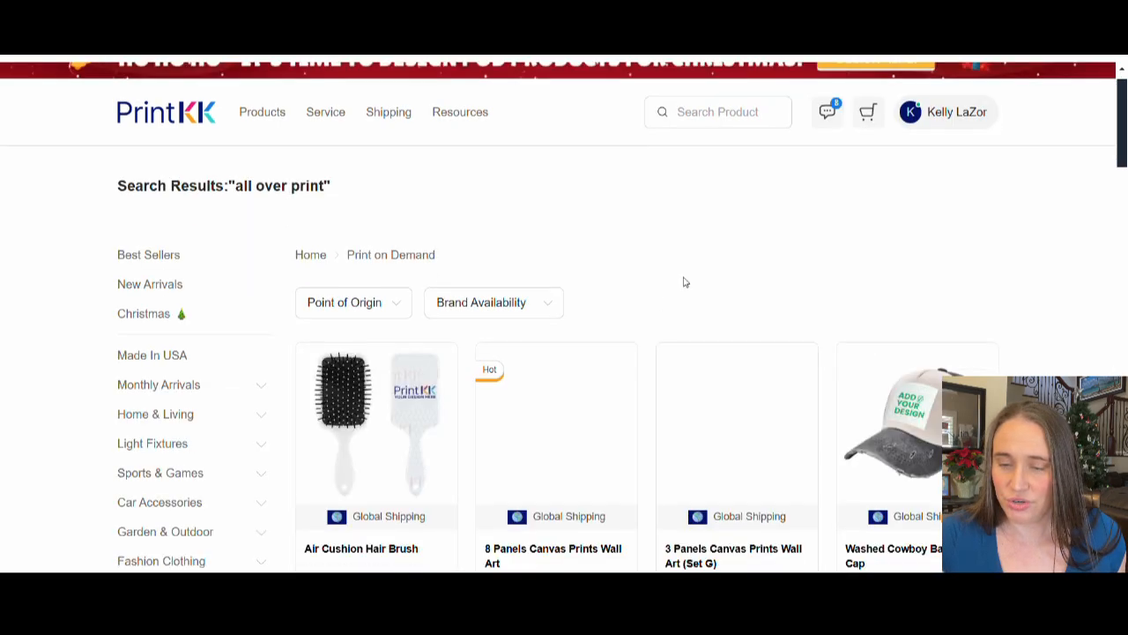
{"action": "scroll", "coordinate": [752, 220], "scroll_direction": "down", "scroll_amount": 6}
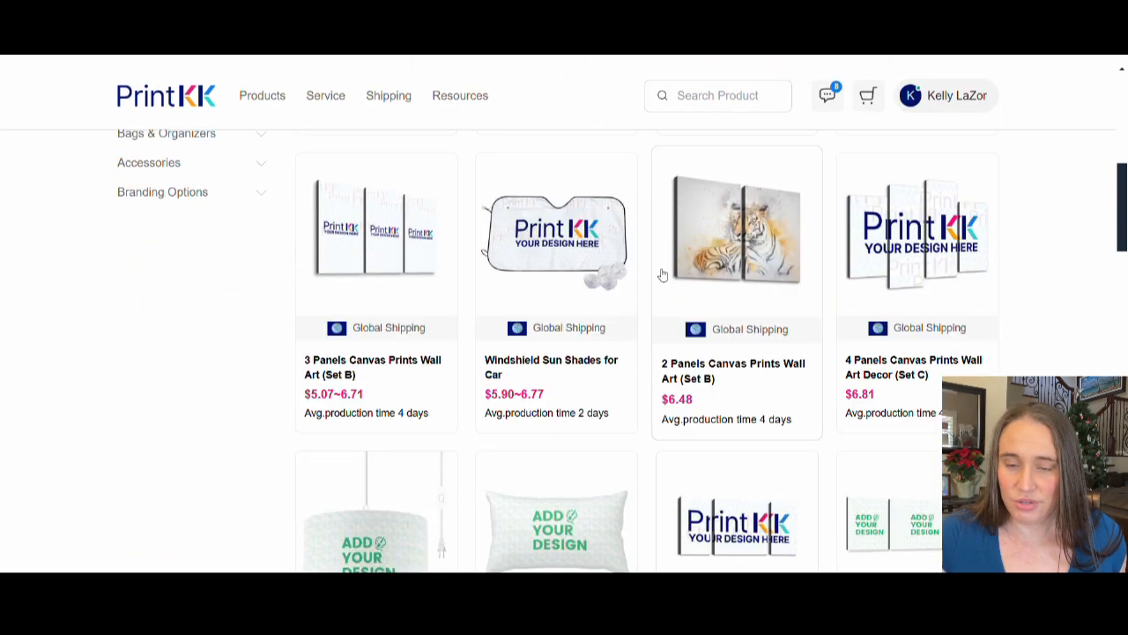
{"action": "scroll", "coordinate": [775, 260], "scroll_direction": "down", "scroll_amount": 3}
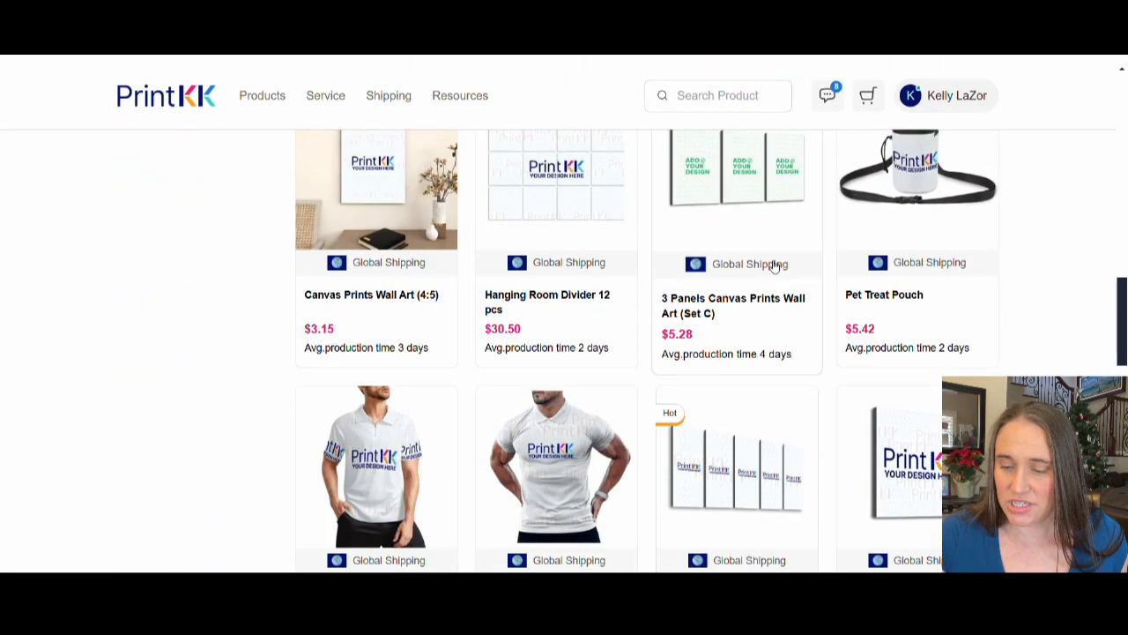
{"action": "scroll", "coordinate": [793, 278], "scroll_direction": "down", "scroll_amount": 3}
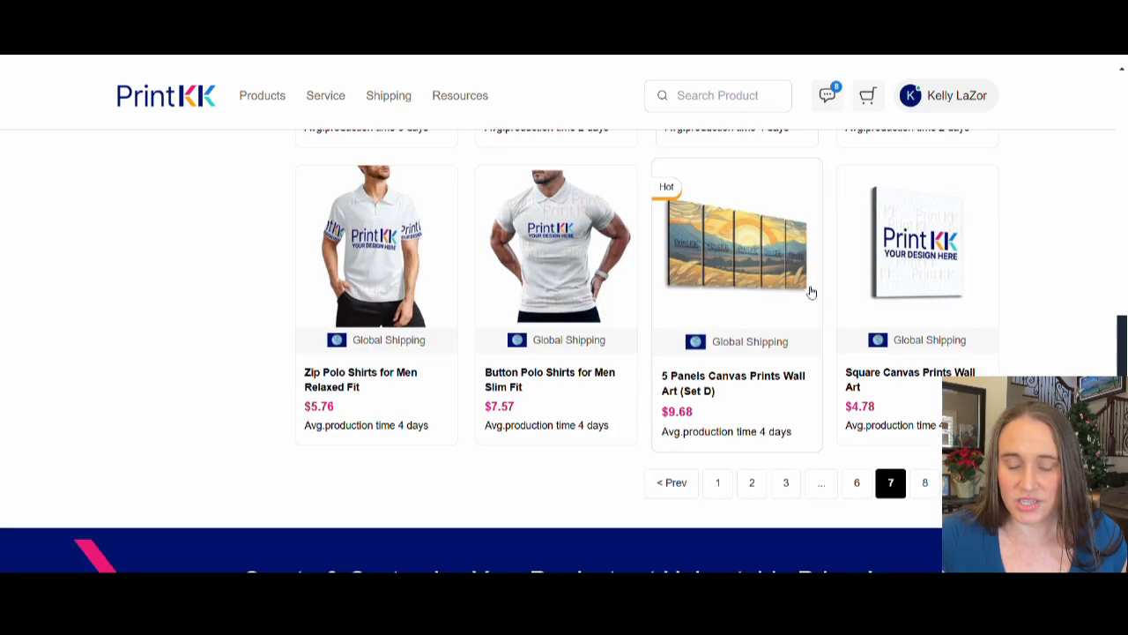
{"action": "left_click", "coordinate": [927, 488]}
{"action": "scroll", "coordinate": [608, 264], "scroll_direction": "down", "scroll_amount": 9}
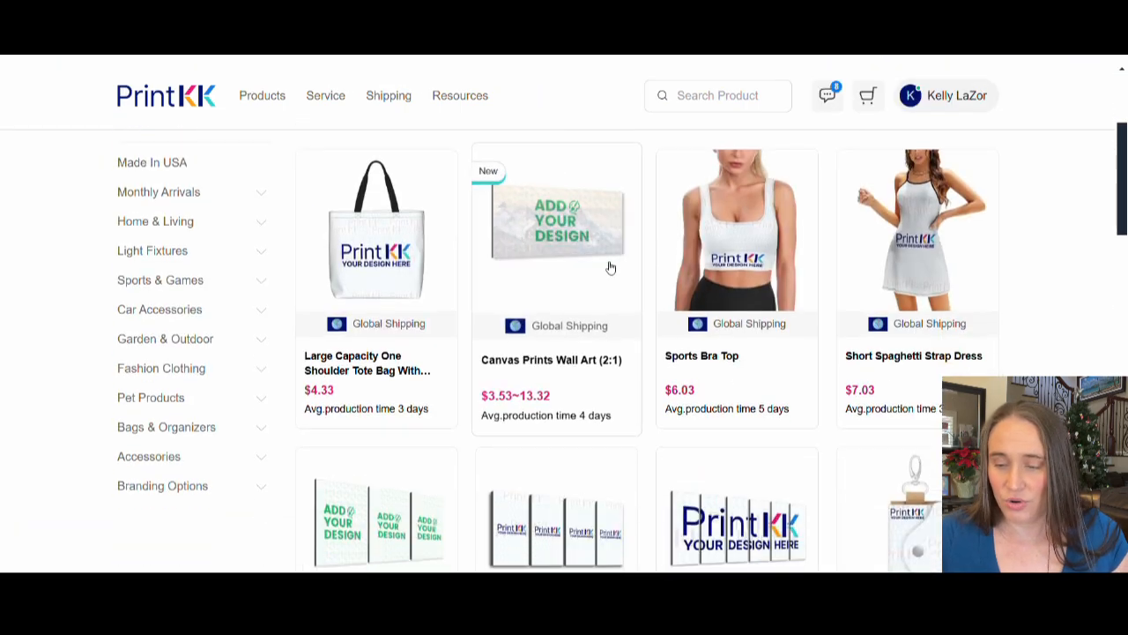
{"action": "scroll", "coordinate": [539, 205], "scroll_direction": "up", "scroll_amount": 7}
{"action": "scroll", "coordinate": [539, 204], "scroll_direction": "up", "scroll_amount": 1}
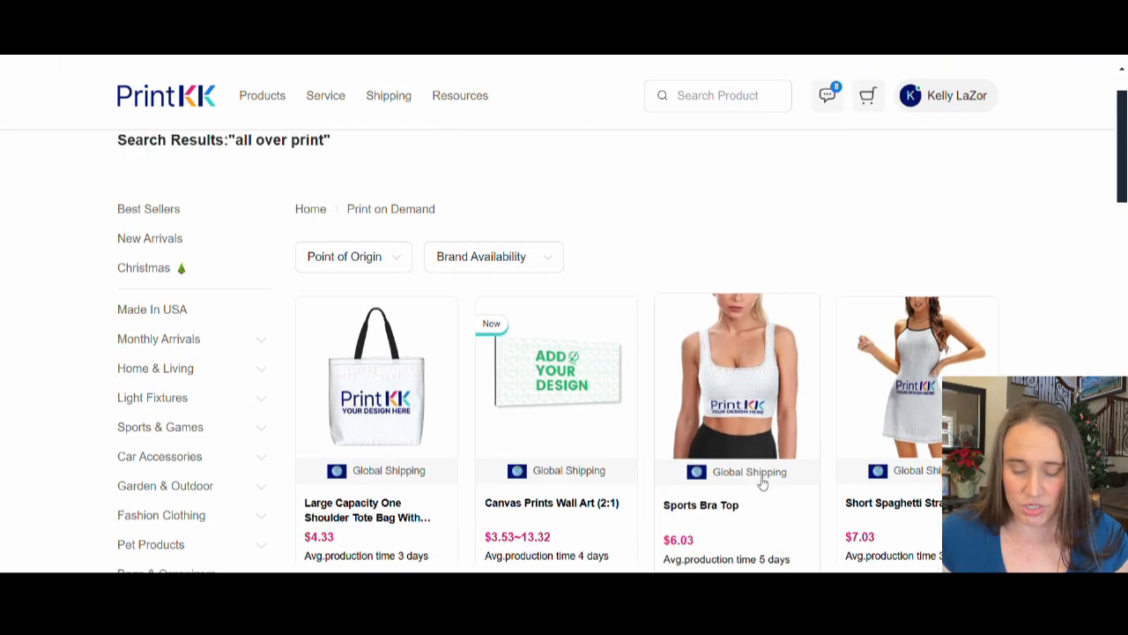
Search the PrintKK products for "pajama".
{"action": "left_click", "coordinate": [714, 99]}
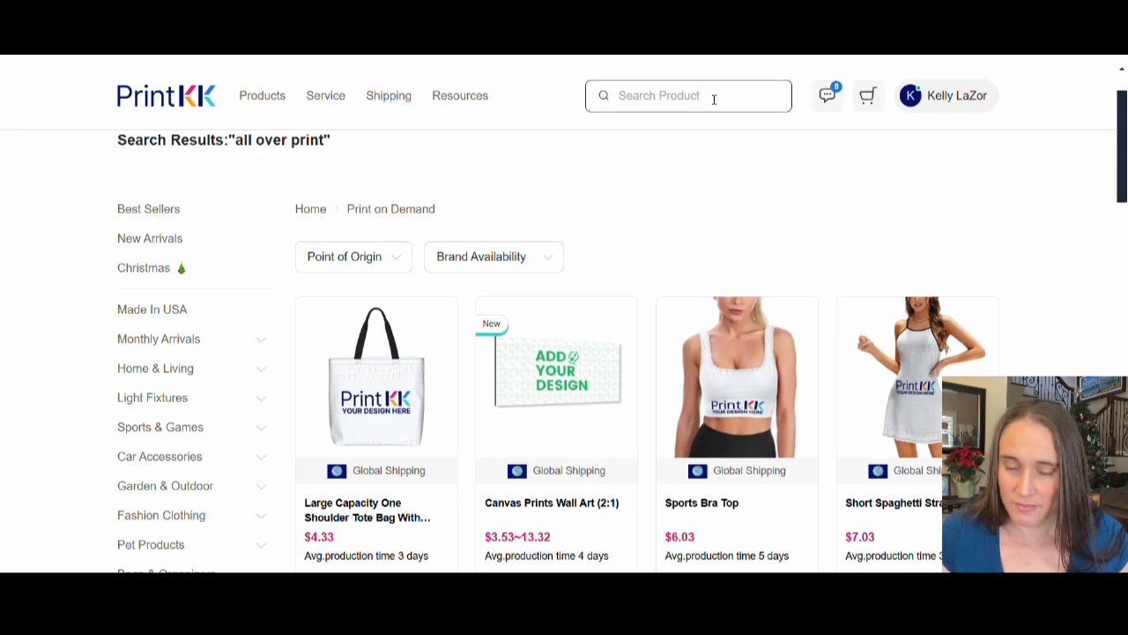
{"action": "type", "text": "paja"}
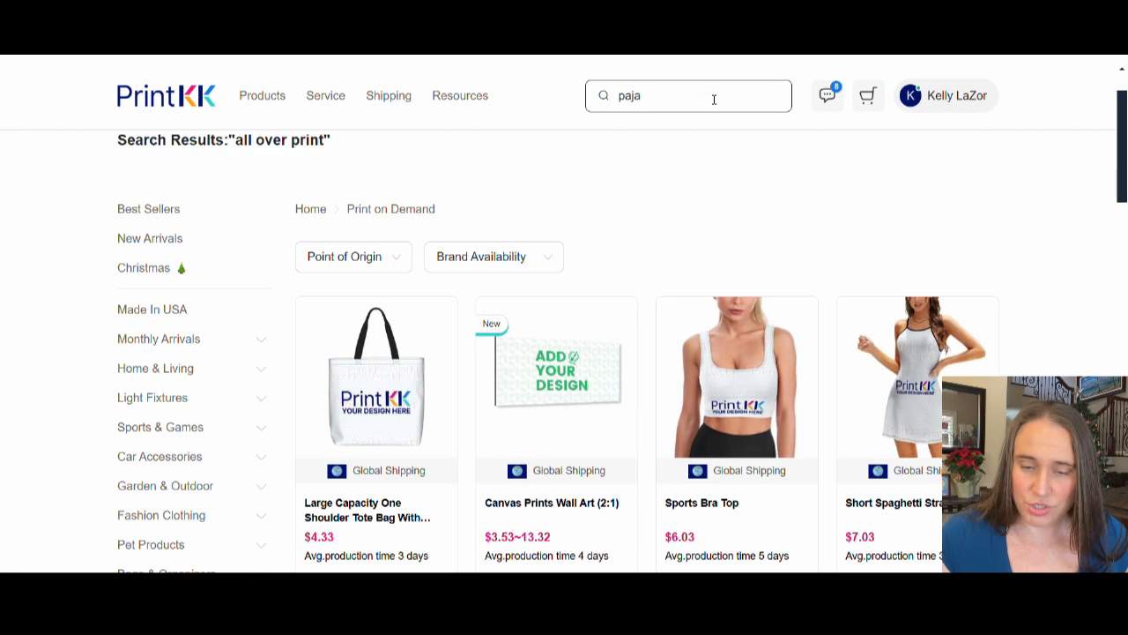
{"action": "type", "text": "ma"}
{"action": "key", "text": "Return"}
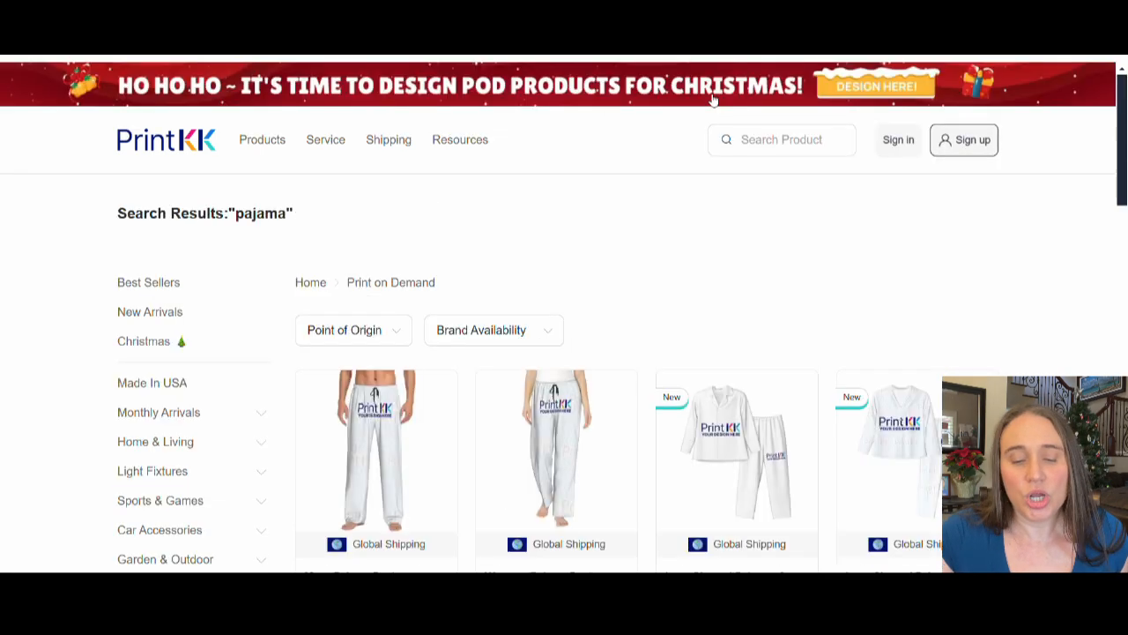
Examine the product types and prices in the "pajama" search results.
{"action": "scroll", "coordinate": [605, 133], "scroll_direction": "down", "scroll_amount": 1}
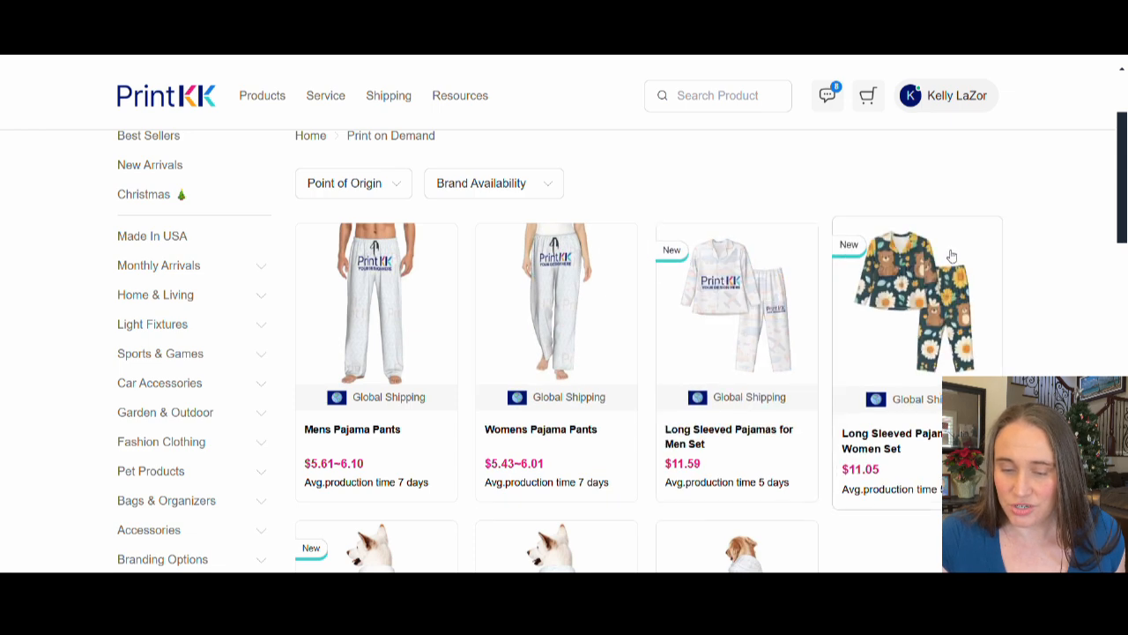
{"action": "scroll", "coordinate": [871, 234], "scroll_direction": "down", "scroll_amount": 1}
{"action": "scroll", "coordinate": [785, 216], "scroll_direction": "down", "scroll_amount": 1}
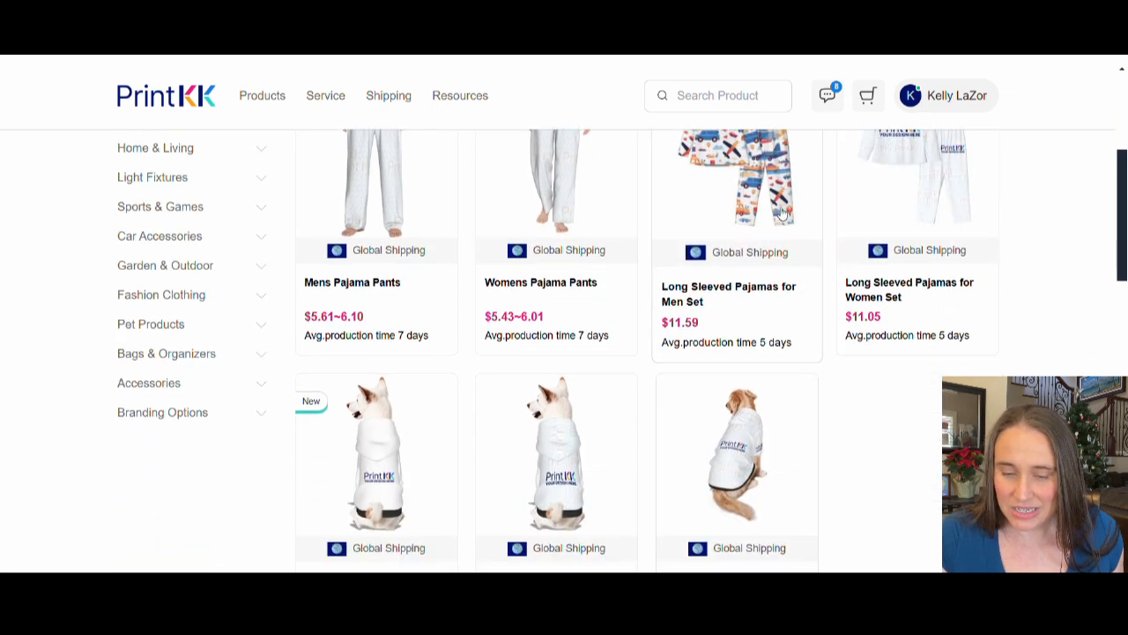
{"action": "scroll", "coordinate": [797, 194], "scroll_direction": "down", "scroll_amount": 1}
{"action": "scroll", "coordinate": [771, 150], "scroll_direction": "down", "scroll_amount": 1}
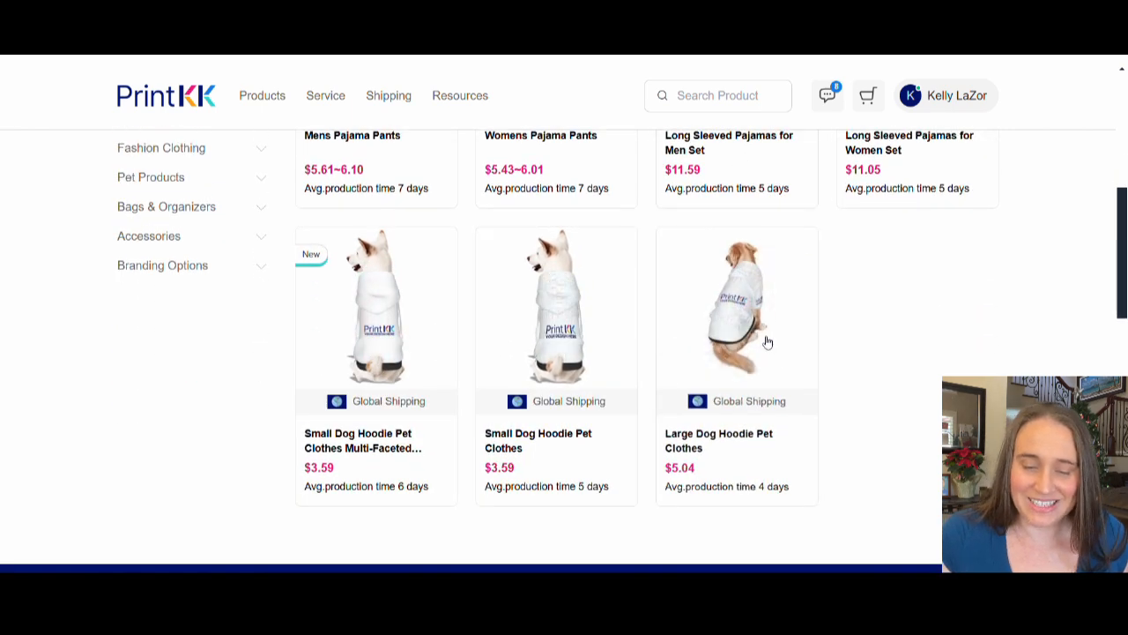
{"action": "scroll", "coordinate": [617, 318], "scroll_direction": "up", "scroll_amount": 4}
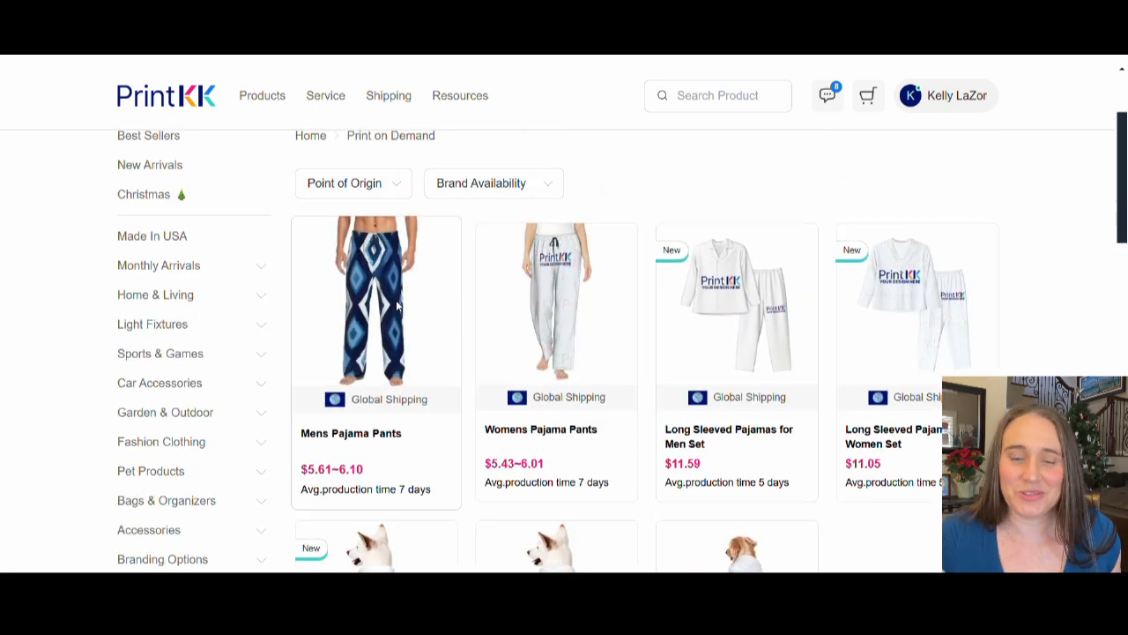
Open the Mens Pajama Pants product, review its price and shipping details, and start a design for it in size S.
{"action": "left_click", "coordinate": [399, 306]}
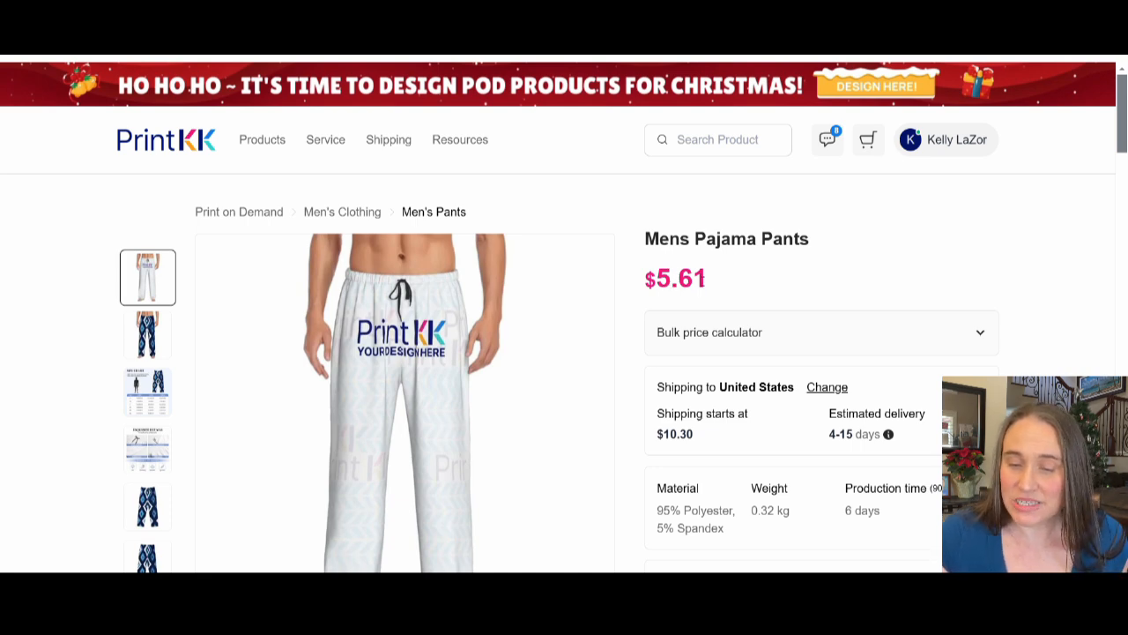
{"action": "scroll", "coordinate": [705, 277], "scroll_direction": "down", "scroll_amount": 1}
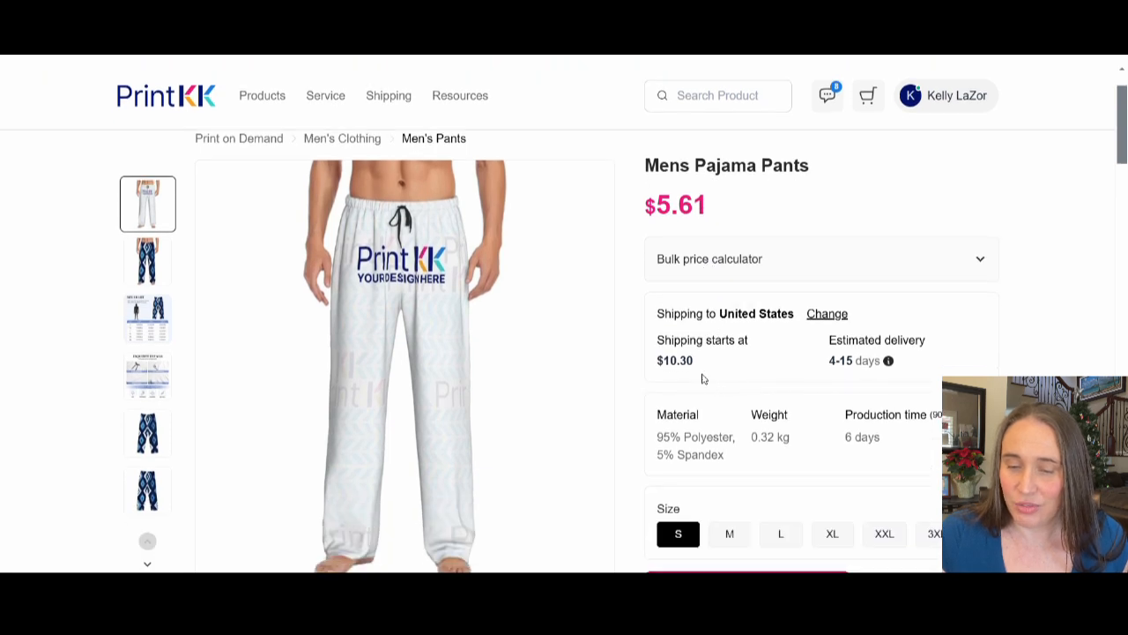
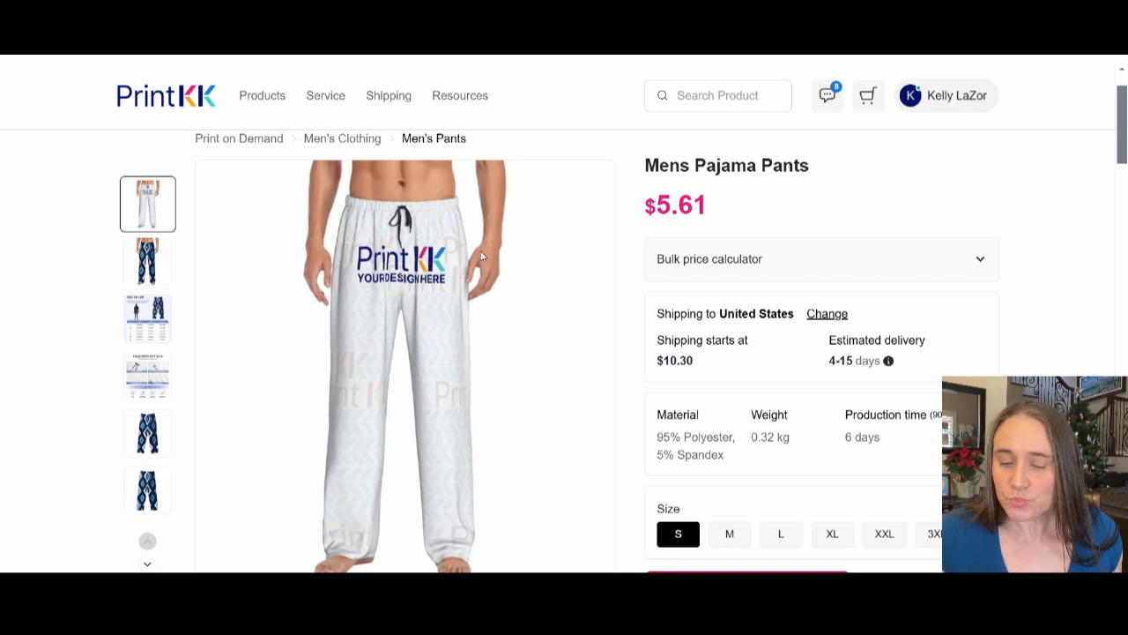
{"action": "scroll", "coordinate": [506, 260], "scroll_direction": "down", "scroll_amount": 1}
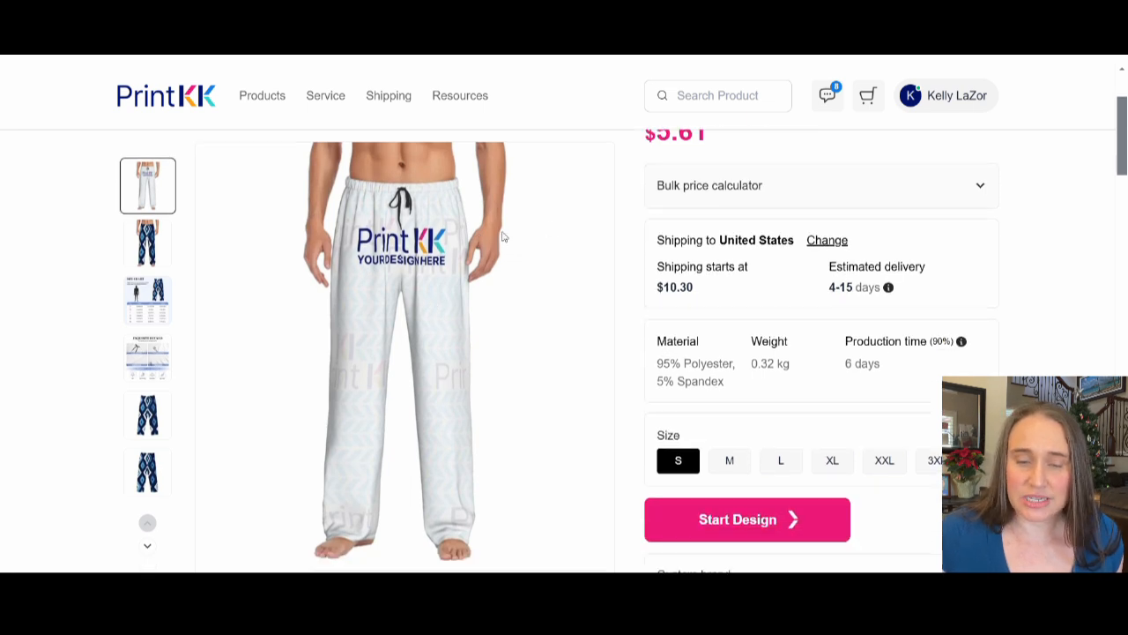
{"action": "left_click", "coordinate": [728, 517]}
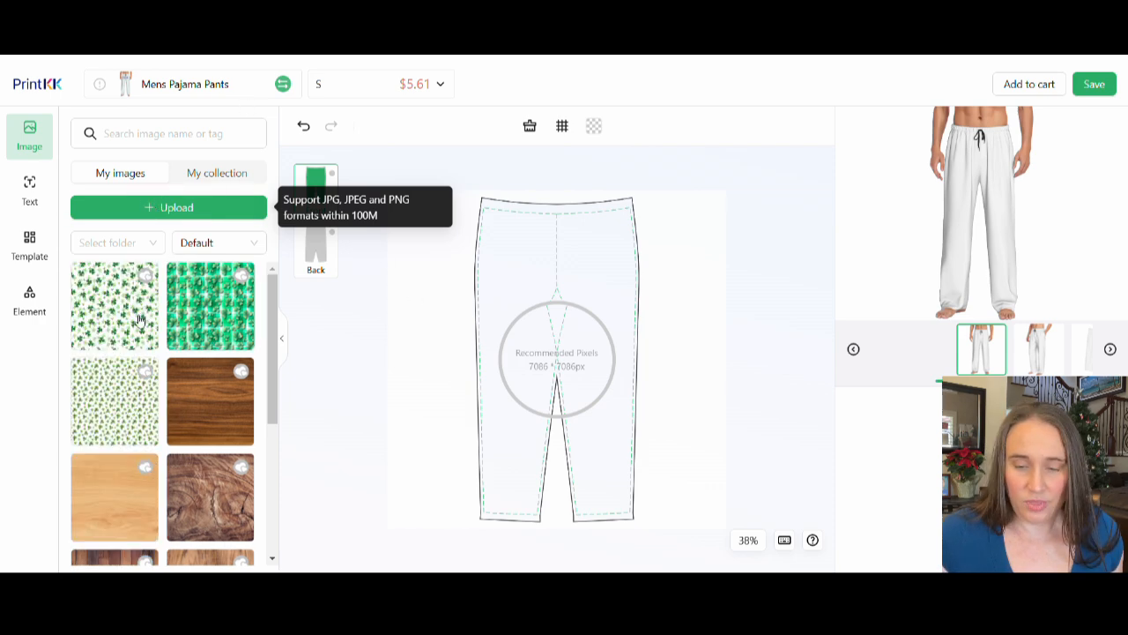
Add the larger shamrock pattern on white to the front of the pants and enlarge it to cover the whole panel.
{"action": "left_click", "coordinate": [123, 308]}
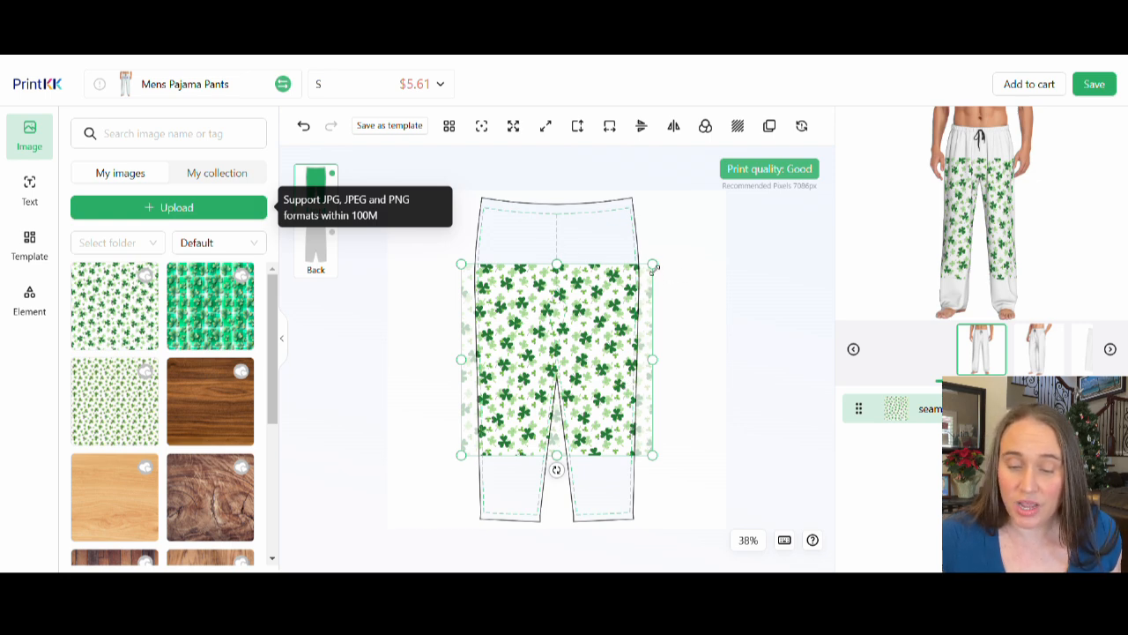
{"action": "left_click_drag", "start_coordinate": [654, 267], "coordinate": [722, 196]}
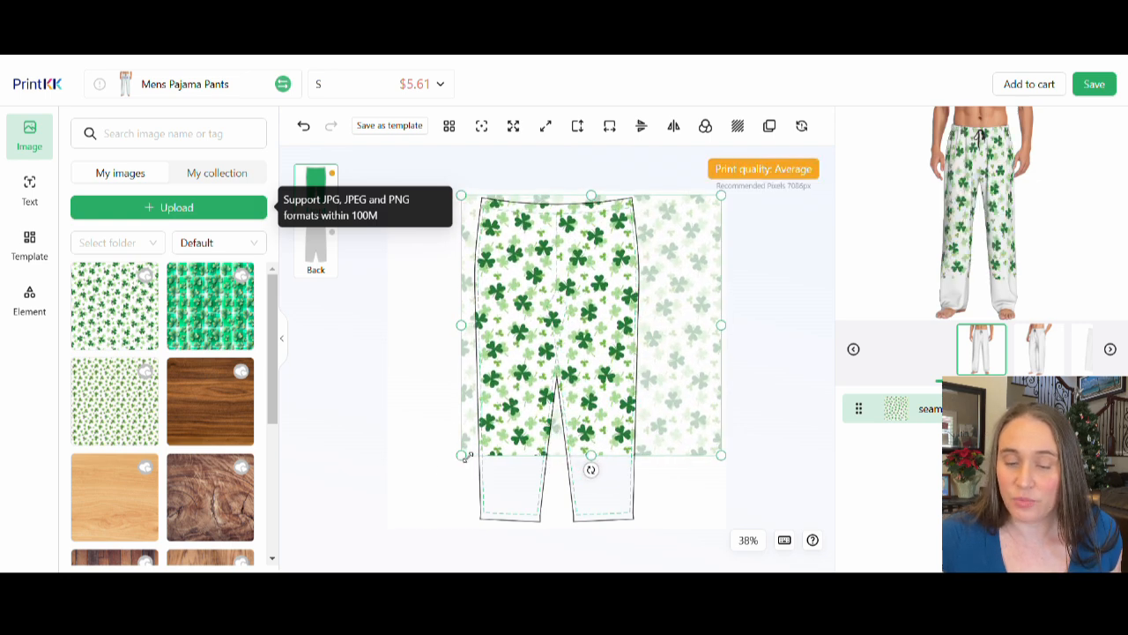
{"action": "left_click_drag", "start_coordinate": [465, 457], "coordinate": [389, 530]}
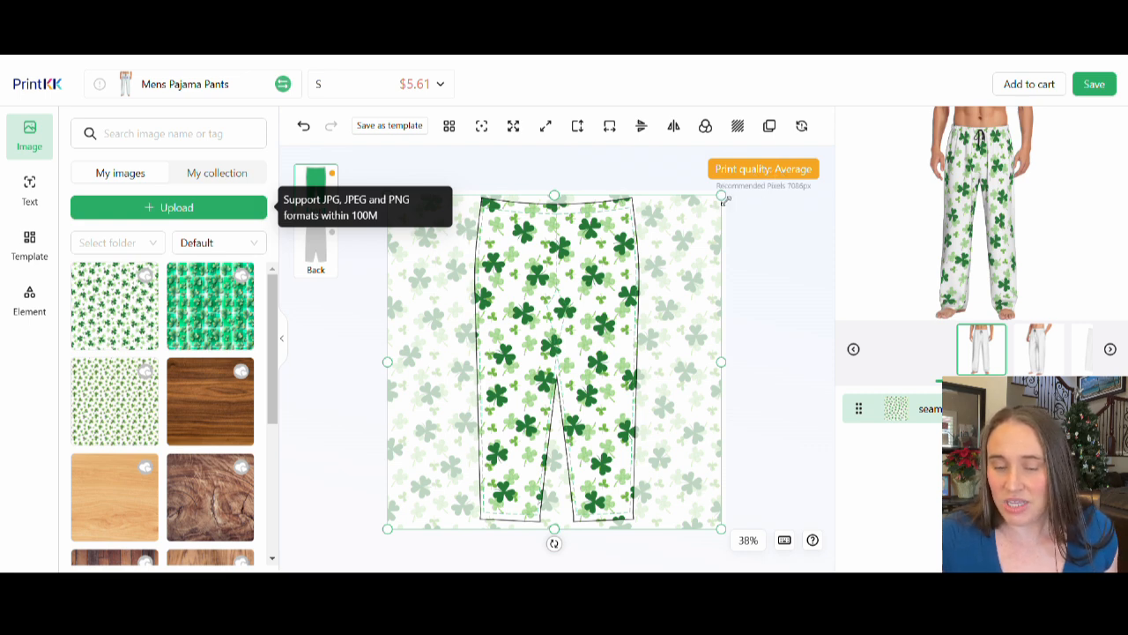
Shrink the shamrock pattern on the front panel to about 40% of the print area's width and position it over the legs.
{"action": "left_click_drag", "start_coordinate": [723, 200], "coordinate": [575, 378]}
{"action": "left_click_drag", "start_coordinate": [514, 445], "coordinate": [588, 382]}
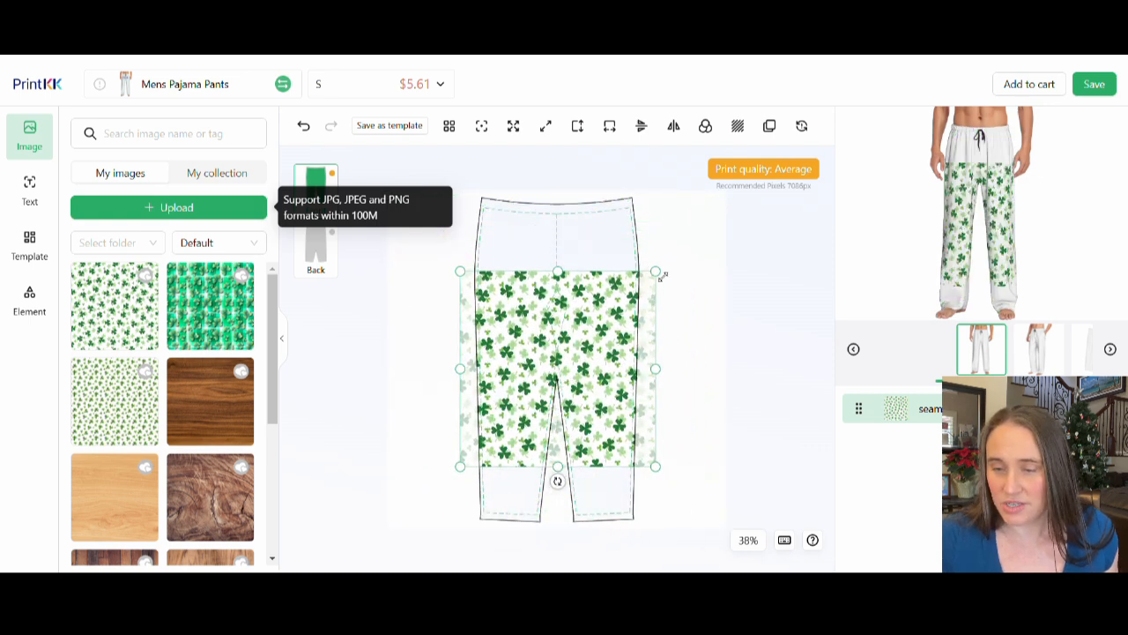
{"action": "left_click_drag", "start_coordinate": [662, 276], "coordinate": [653, 282]}
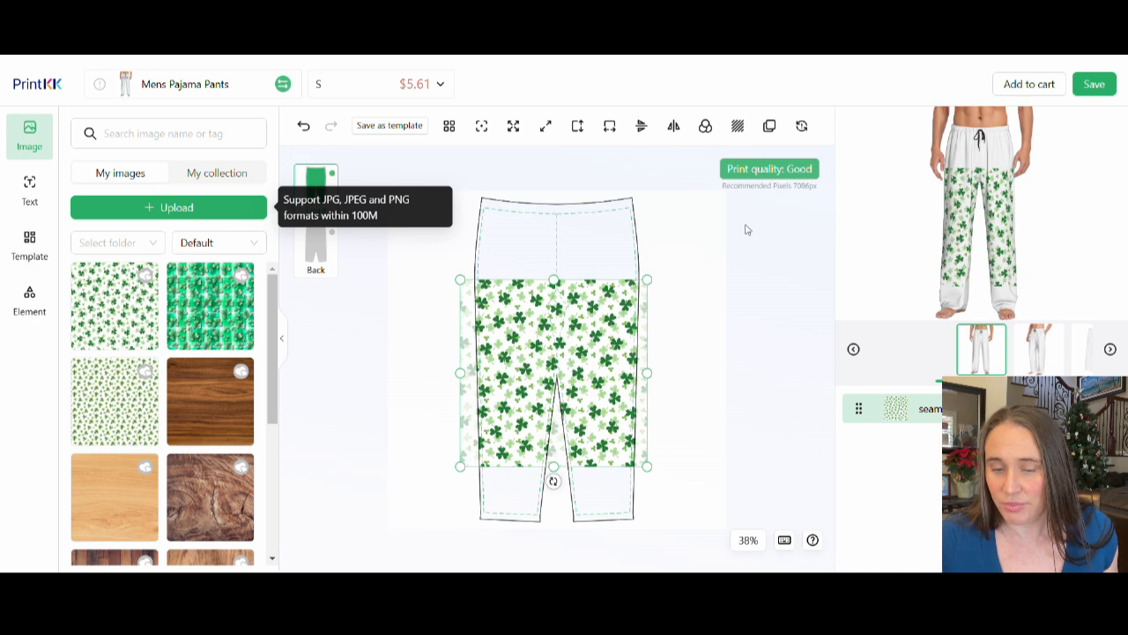
{"action": "left_click_drag", "start_coordinate": [652, 285], "coordinate": [639, 297]}
{"action": "left_click_drag", "start_coordinate": [593, 351], "coordinate": [605, 347]}
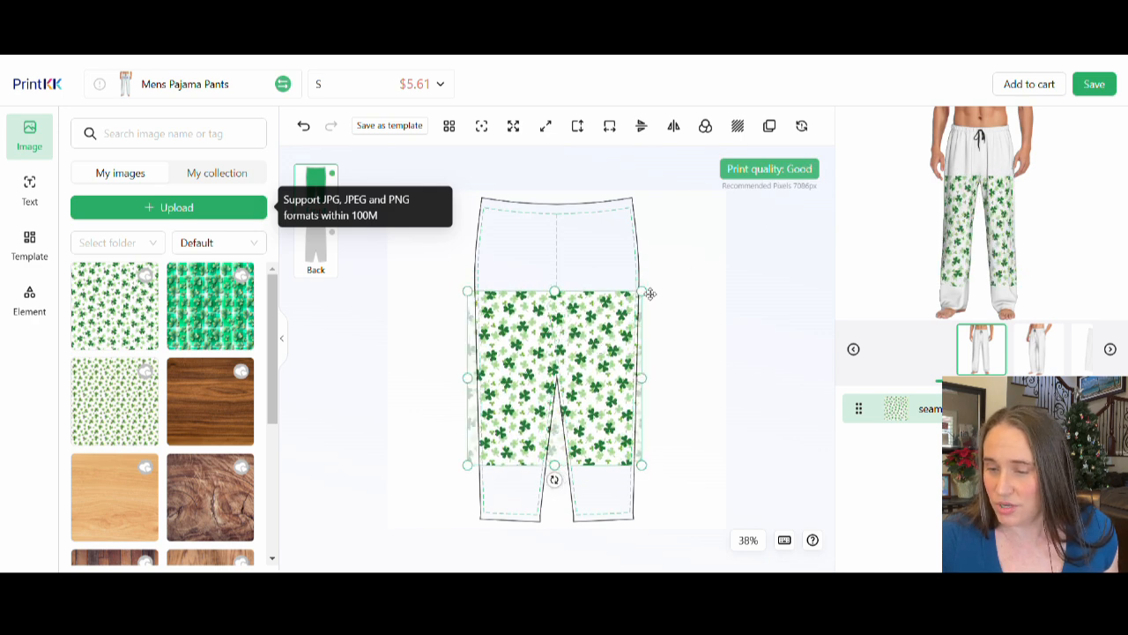
{"action": "left_click_drag", "start_coordinate": [647, 290], "coordinate": [601, 328]}
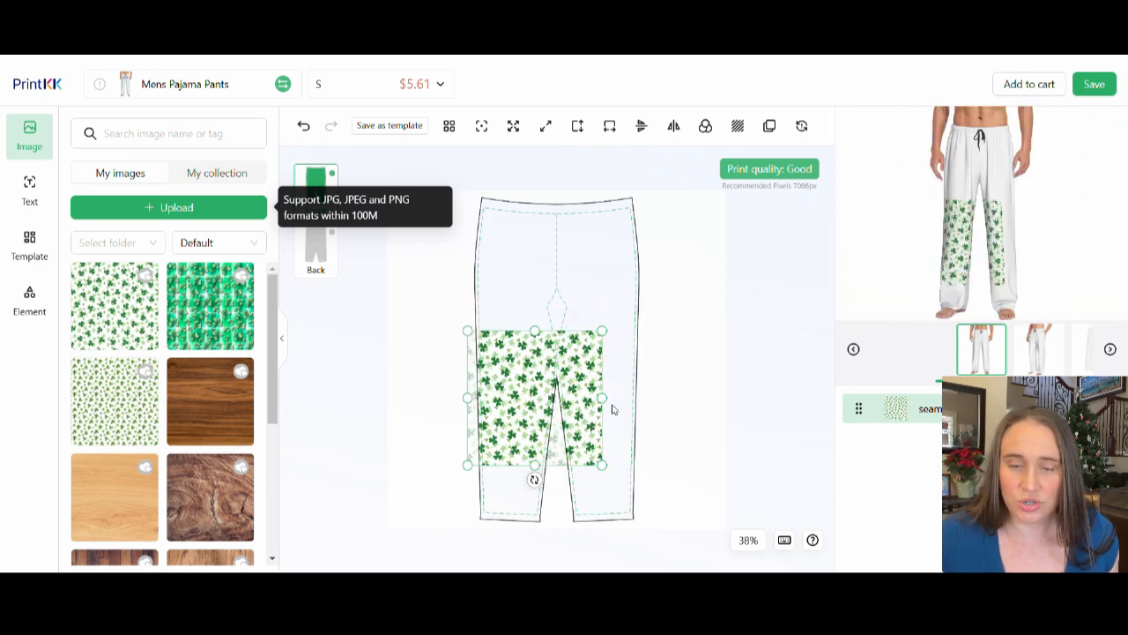
Repeat the shamrock pattern in a basic grid so that it fills the front panel of the pants.
{"action": "left_click", "coordinate": [453, 133]}
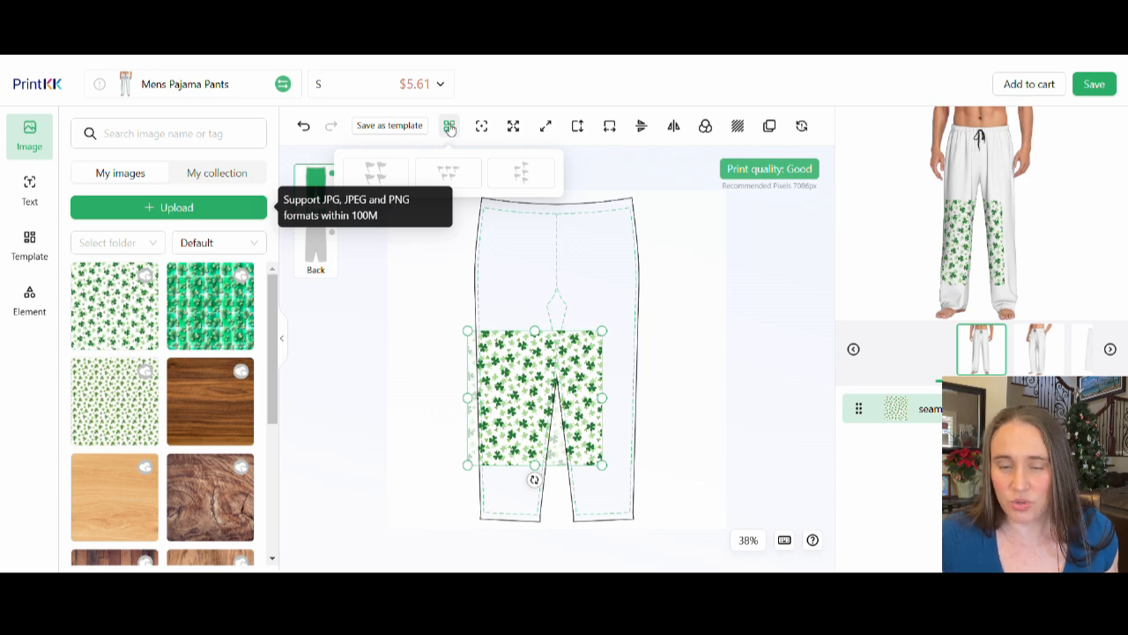
{"action": "left_click", "coordinate": [378, 176]}
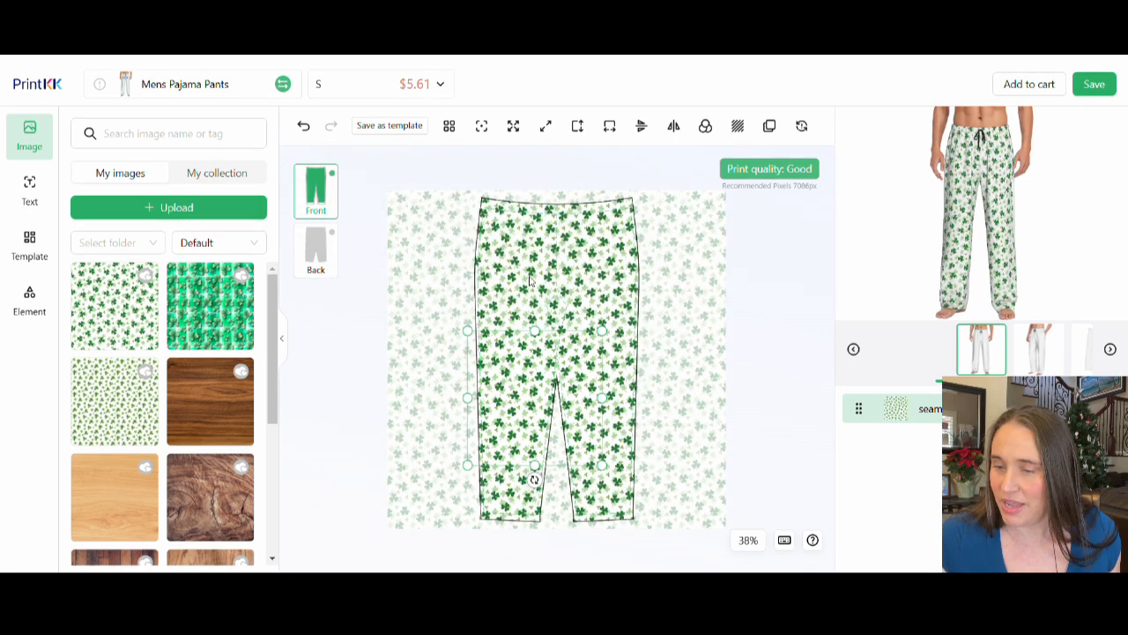
{"action": "mouse_move", "coordinate": [996, 204]}
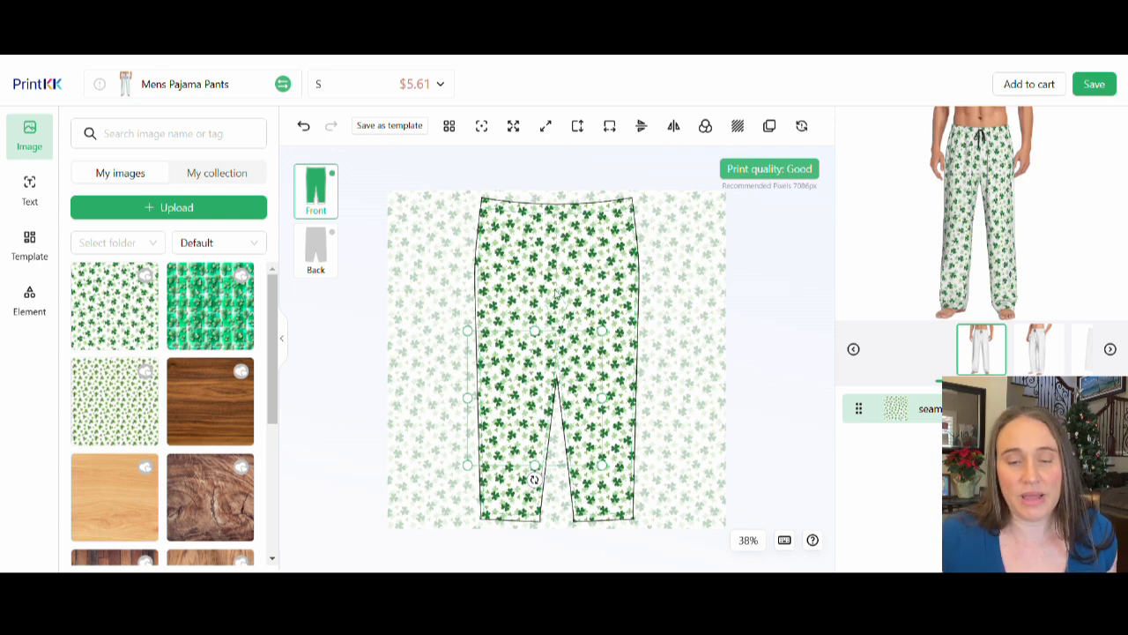
Add the larger shamrock pattern to the back panel and shrink it to about 40% of the print area's width.
{"action": "left_click", "coordinate": [318, 248]}
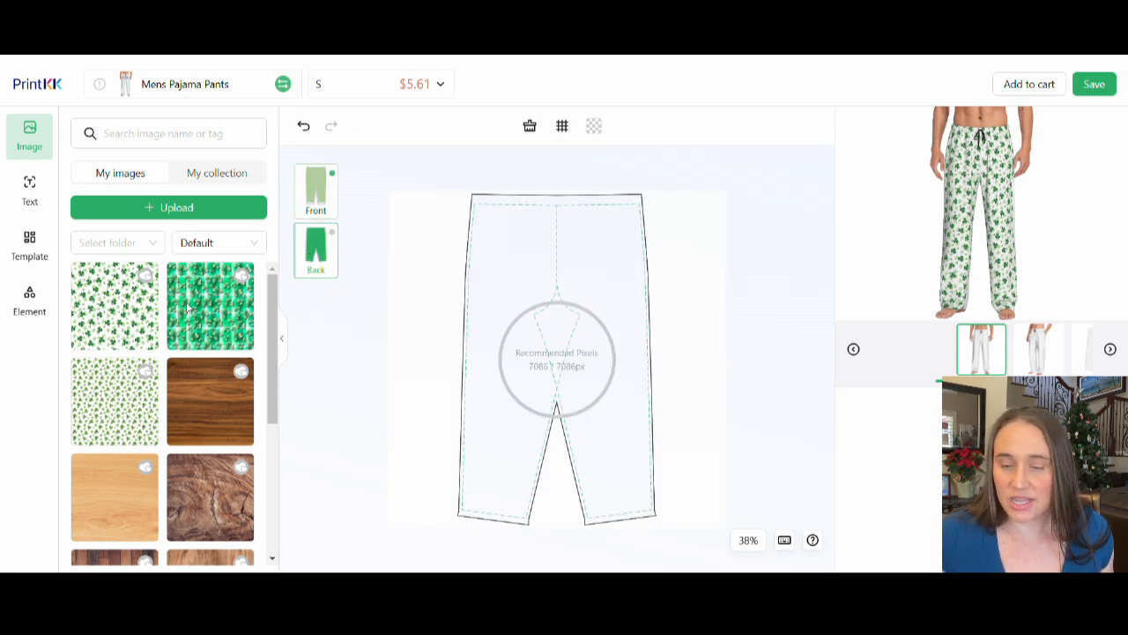
{"action": "left_click", "coordinate": [126, 308]}
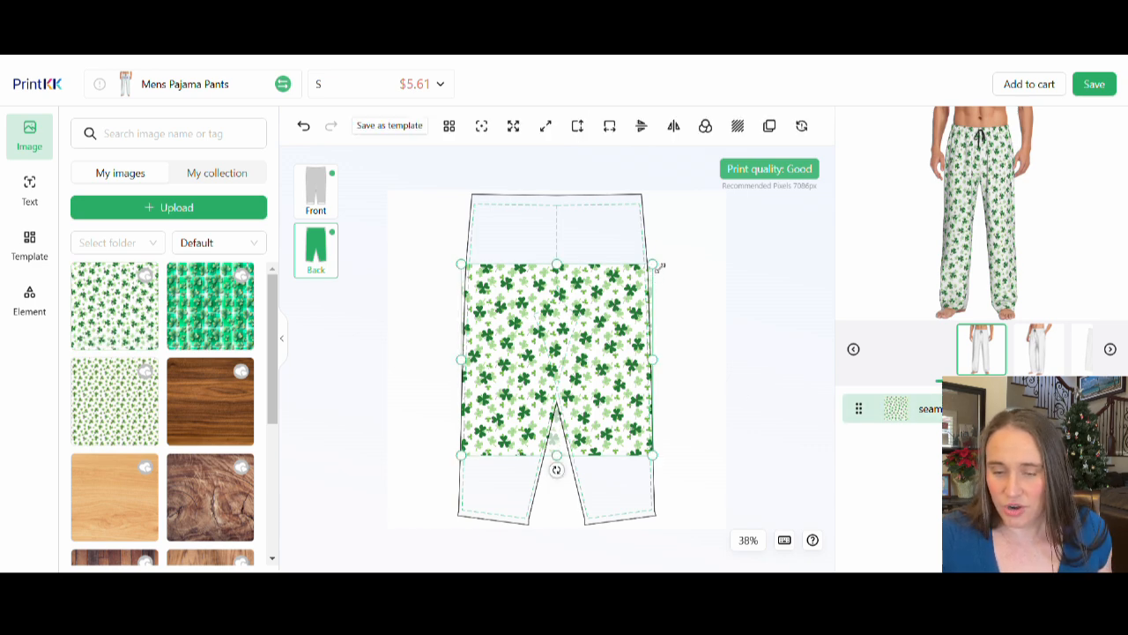
{"action": "left_click_drag", "start_coordinate": [652, 265], "coordinate": [609, 306]}
{"action": "left_click", "coordinate": [691, 362]}
{"action": "left_click", "coordinate": [575, 370]}
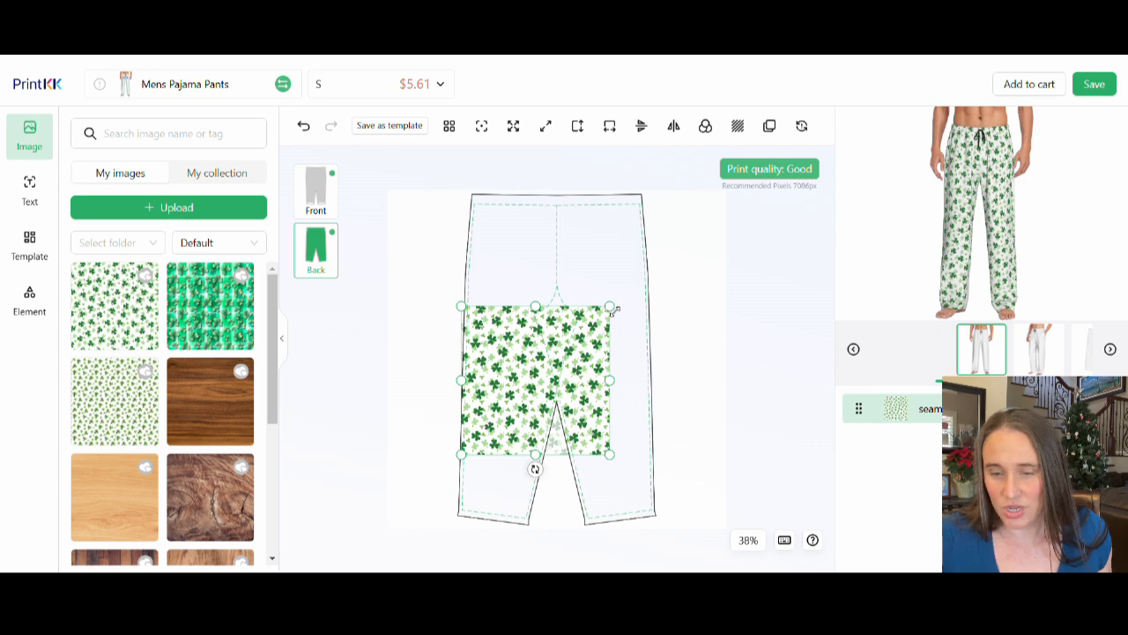
{"action": "mouse_move", "coordinate": [615, 309]}
{"action": "left_mouse_down"}
{"action": "mouse_move", "coordinate": [655, 291]}
{"action": "mouse_move", "coordinate": [626, 297]}
{"action": "mouse_move", "coordinate": [607, 319]}
{"action": "left_mouse_up"}
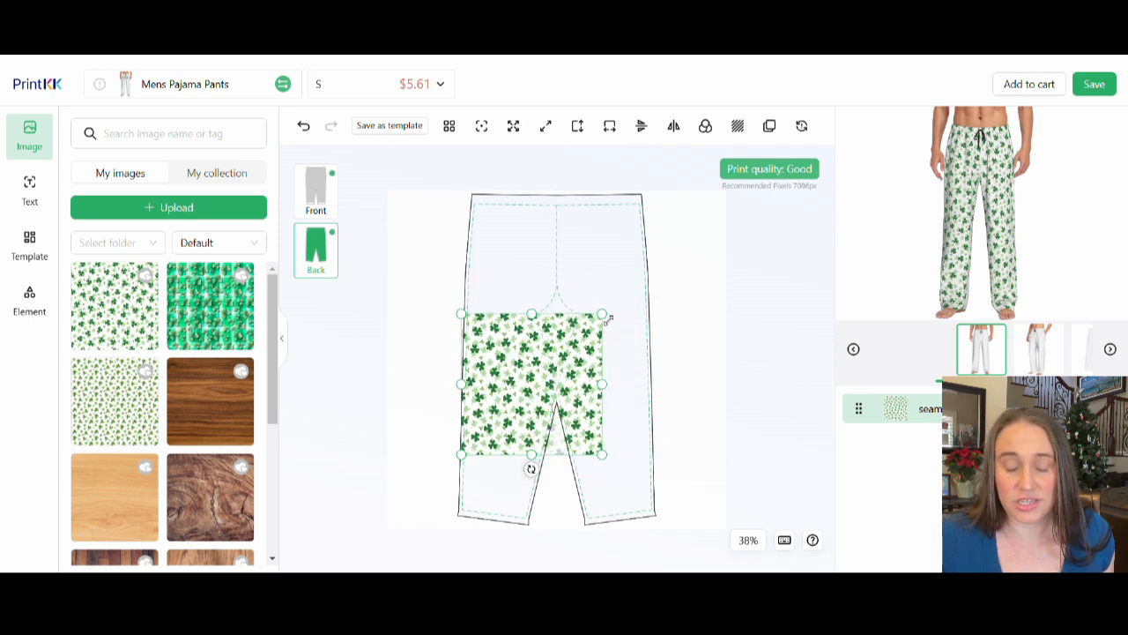
{"action": "left_click", "coordinate": [691, 325]}
Delete the shamrock pattern from both the front and the back panels of the pants.
{"action": "left_click", "coordinate": [317, 191]}
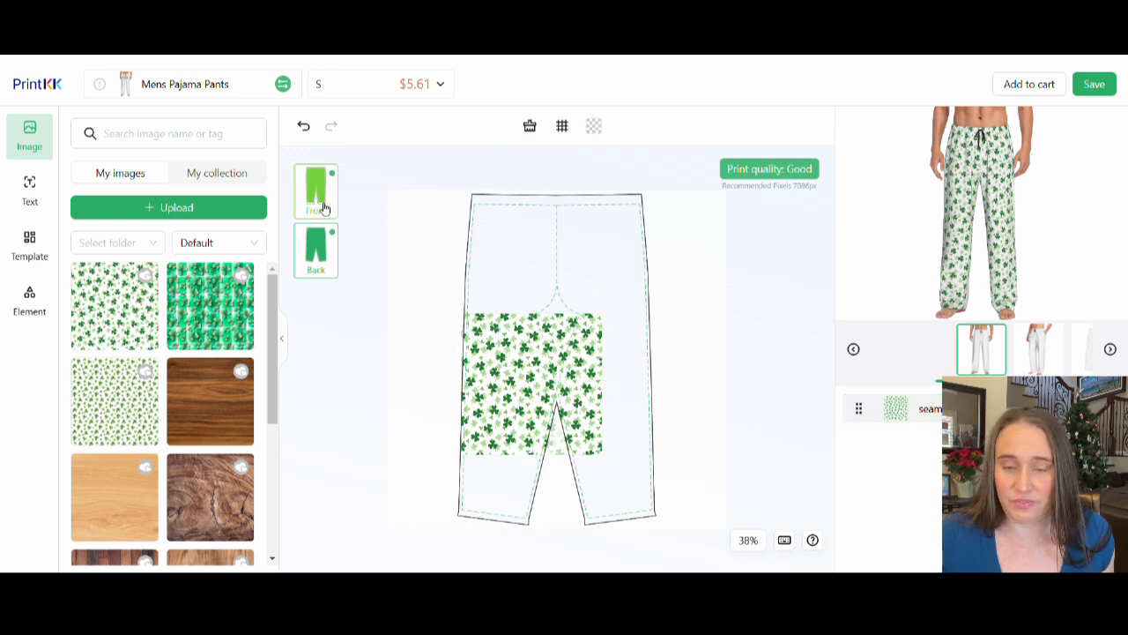
{"action": "left_click", "coordinate": [499, 324]}
{"action": "left_click", "coordinate": [477, 283]}
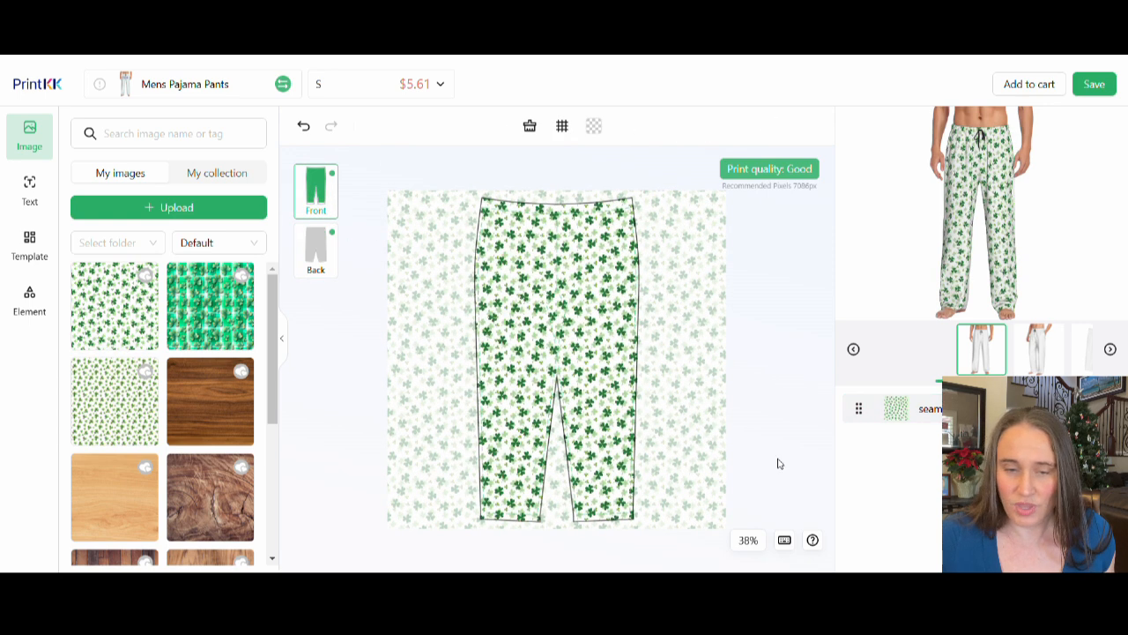
{"action": "left_click", "coordinate": [1102, 408]}
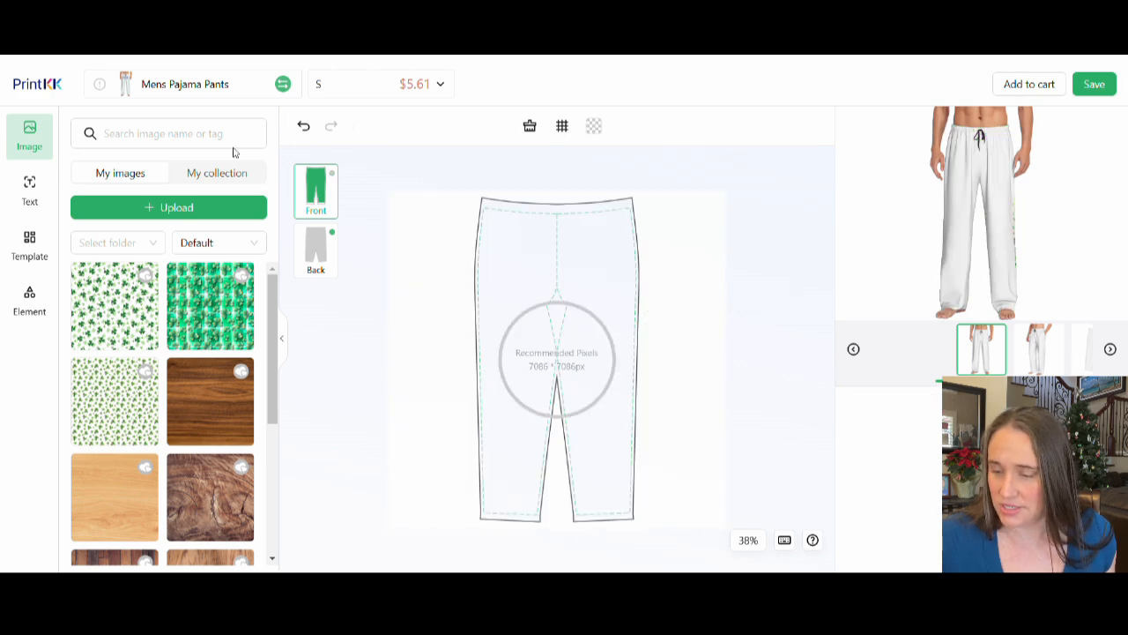
{"action": "left_click", "coordinate": [316, 246]}
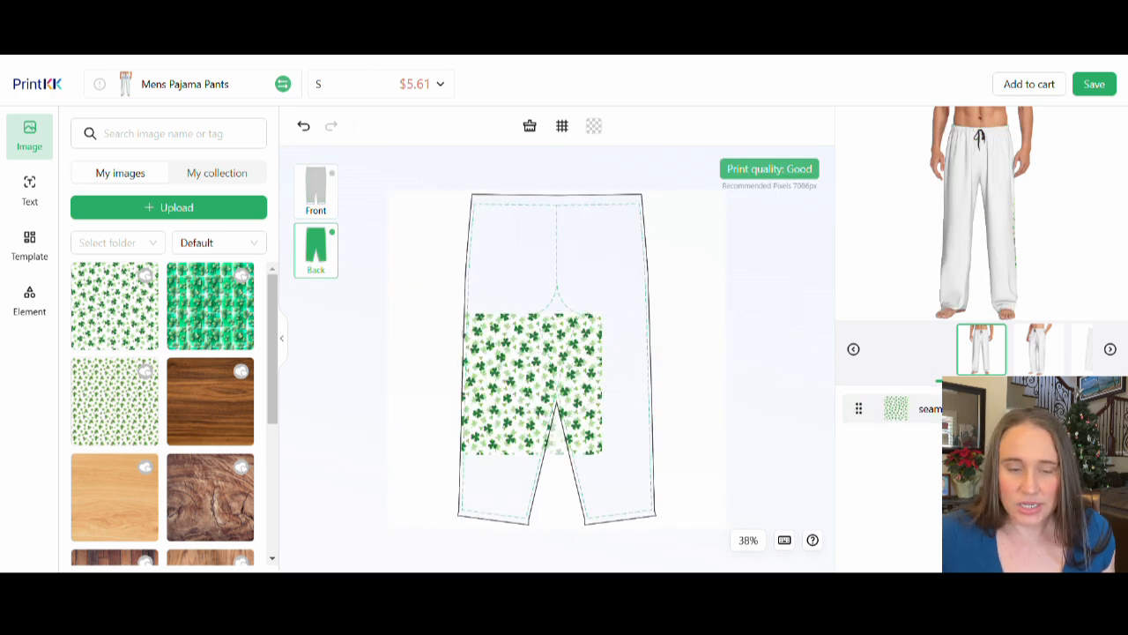
{"action": "left_click", "coordinate": [1101, 408]}
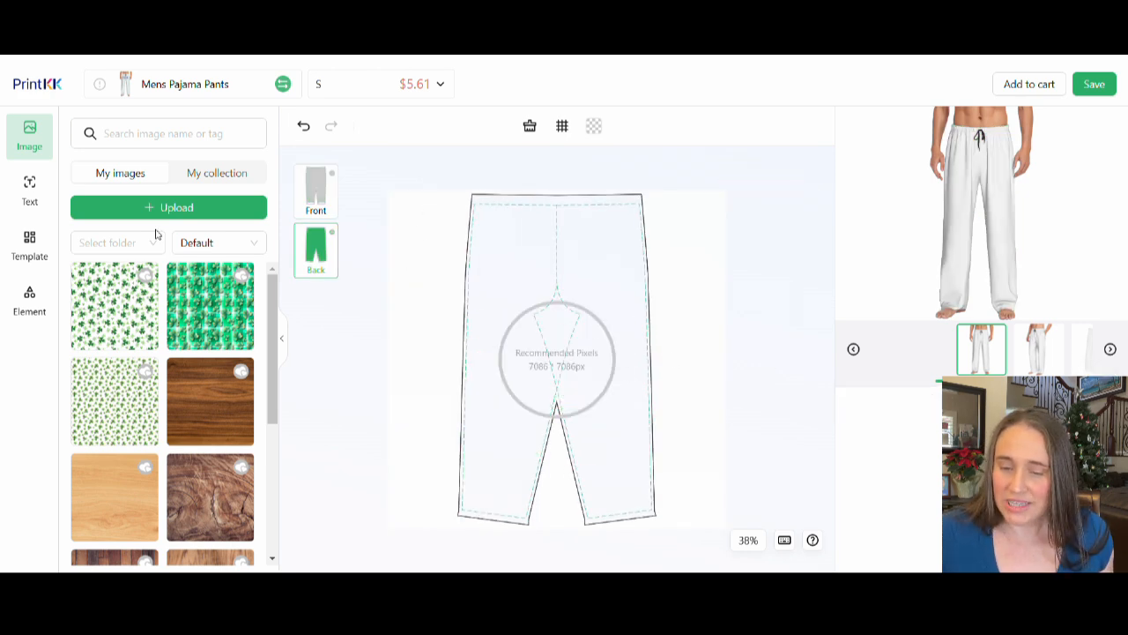
Add the larger shamrock pattern to the back panel at its default size and repeat it in a basic grid.
{"action": "left_click", "coordinate": [123, 297]}
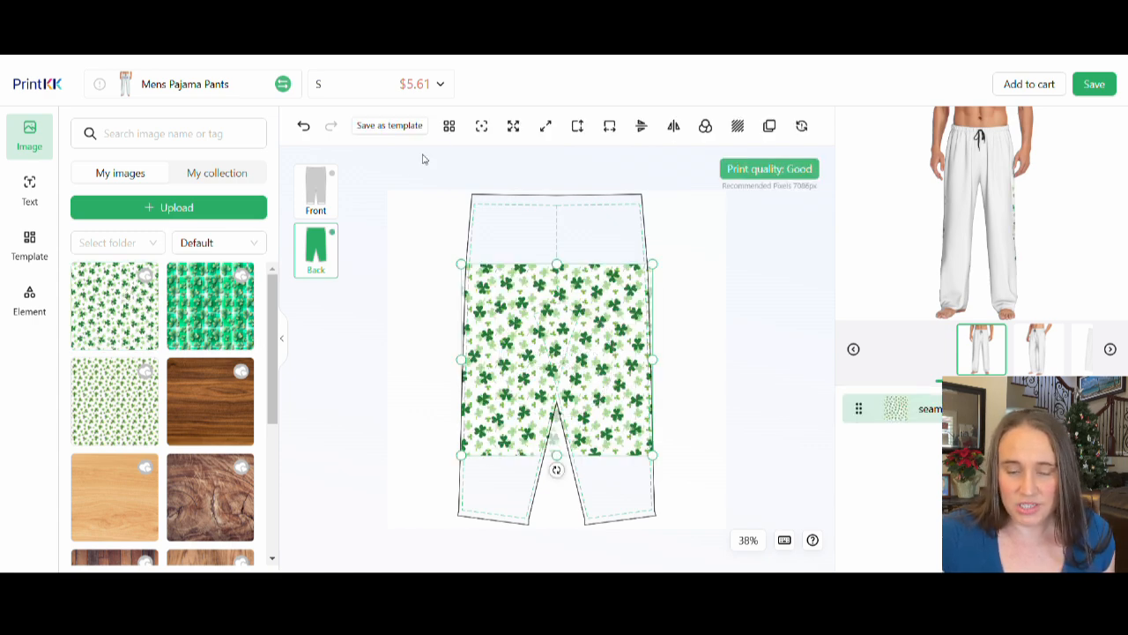
{"action": "left_click", "coordinate": [450, 127]}
{"action": "left_click", "coordinate": [381, 174]}
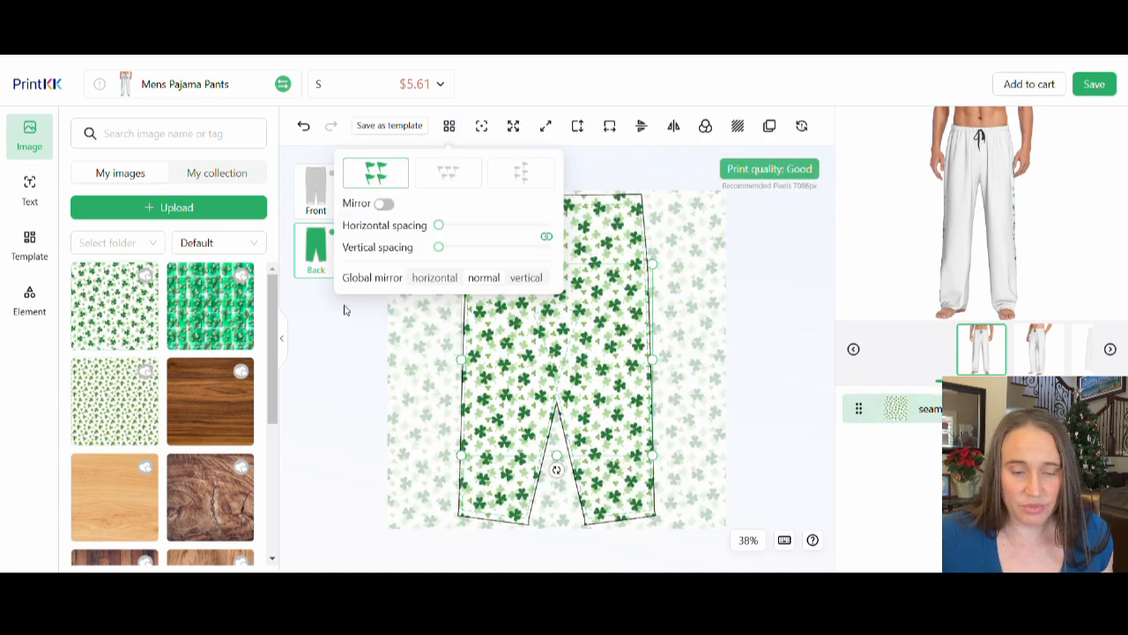
Add the same larger shamrock pattern to the front panel at its default size and tile it in a basic grid.
{"action": "left_click", "coordinate": [317, 189]}
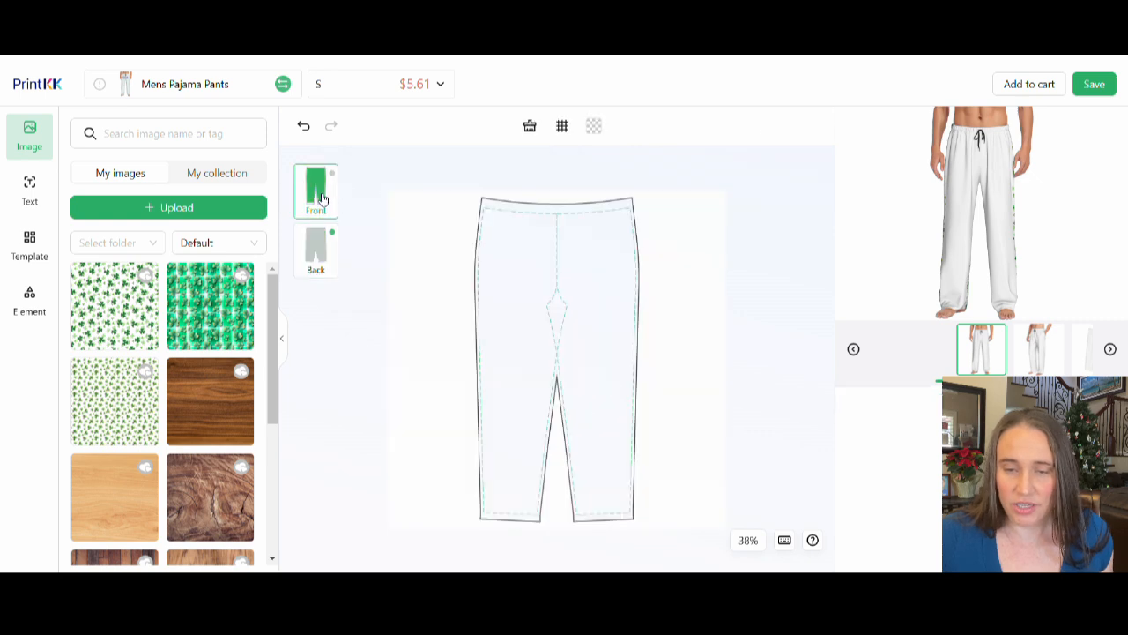
{"action": "left_click", "coordinate": [126, 308]}
{"action": "left_click", "coordinate": [447, 126]}
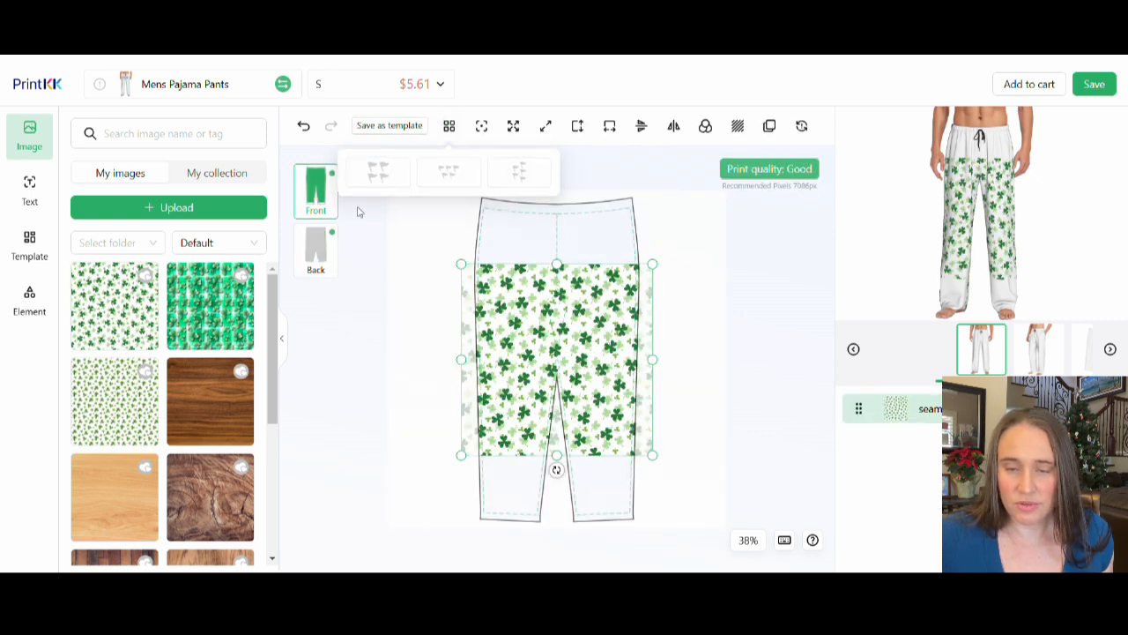
{"action": "left_click", "coordinate": [450, 129]}
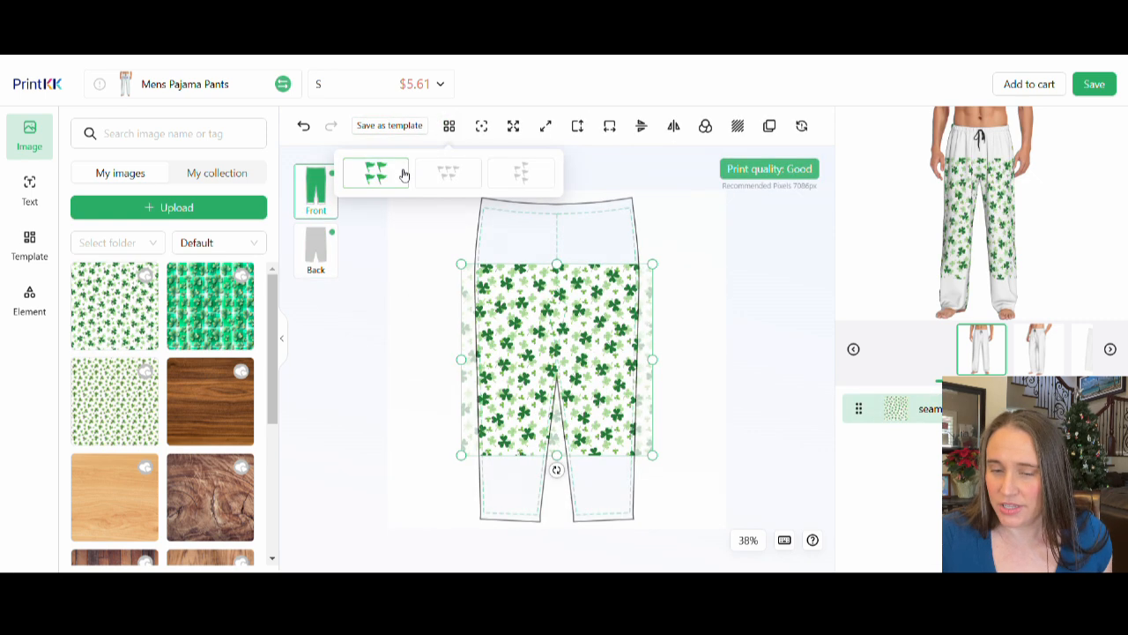
{"action": "left_click", "coordinate": [403, 173]}
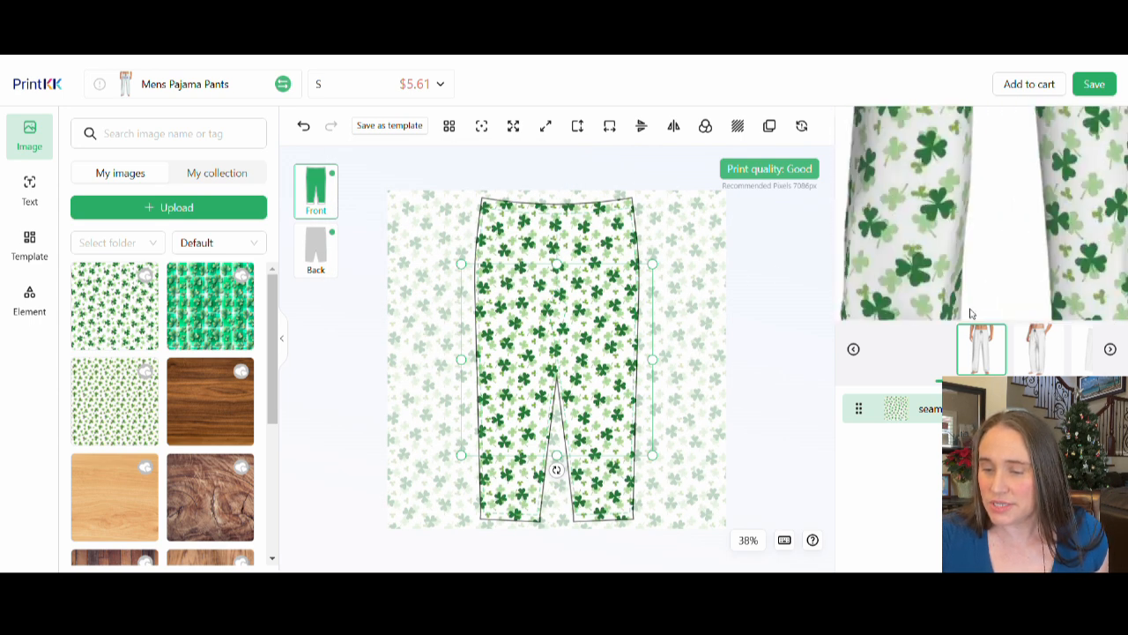
Examine the other mockups of the patterned pants, including the angled model view and the flat views.
{"action": "left_click", "coordinate": [1029, 358]}
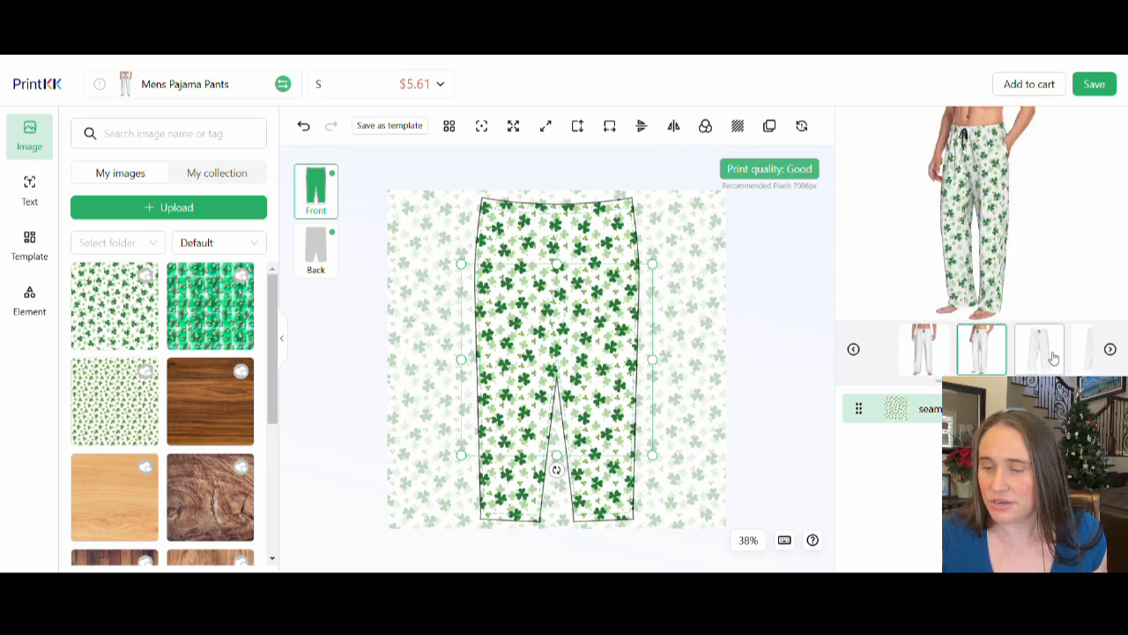
{"action": "left_click", "coordinate": [1053, 357]}
{"action": "left_click", "coordinate": [1040, 360]}
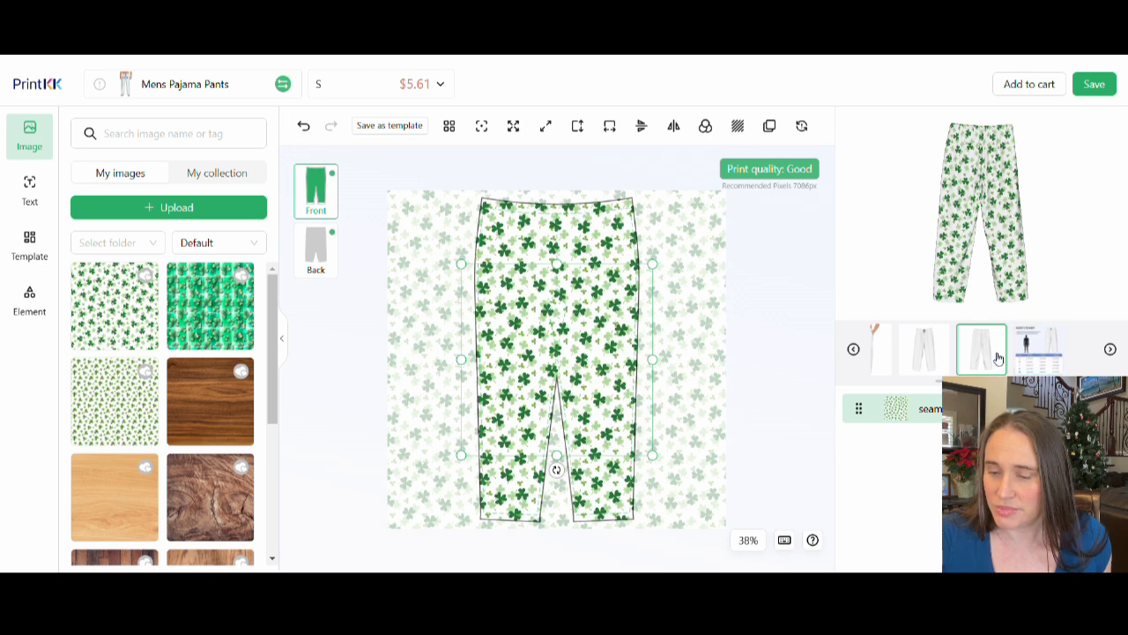
{"action": "left_click", "coordinate": [937, 361]}
{"action": "left_click", "coordinate": [914, 351]}
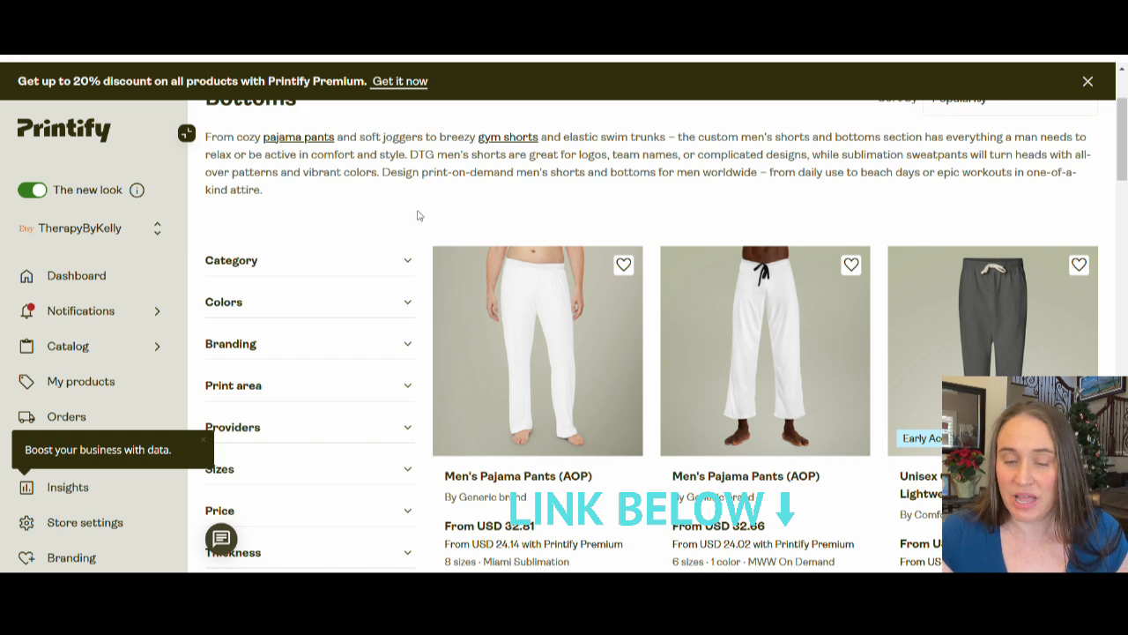
Examine the all-over-print pajama pants, shorts and joggers and their prices in Printify's men's Bottoms catalog.
{"action": "scroll", "coordinate": [419, 212], "scroll_direction": "down", "scroll_amount": 2}
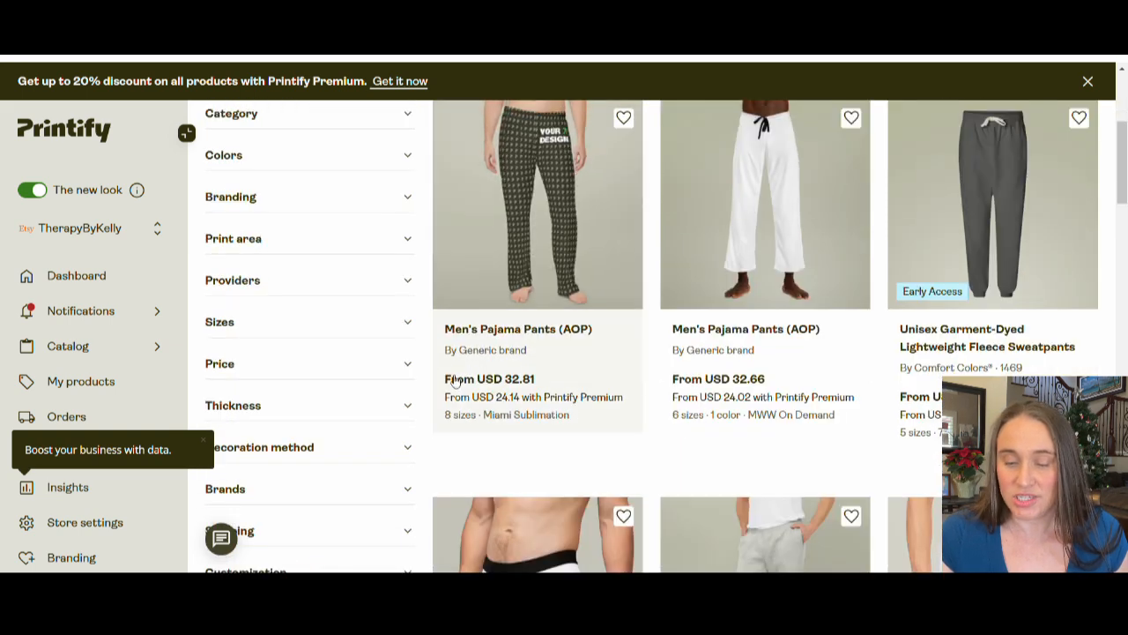
{"action": "scroll", "coordinate": [423, 441], "scroll_direction": "up", "scroll_amount": 1}
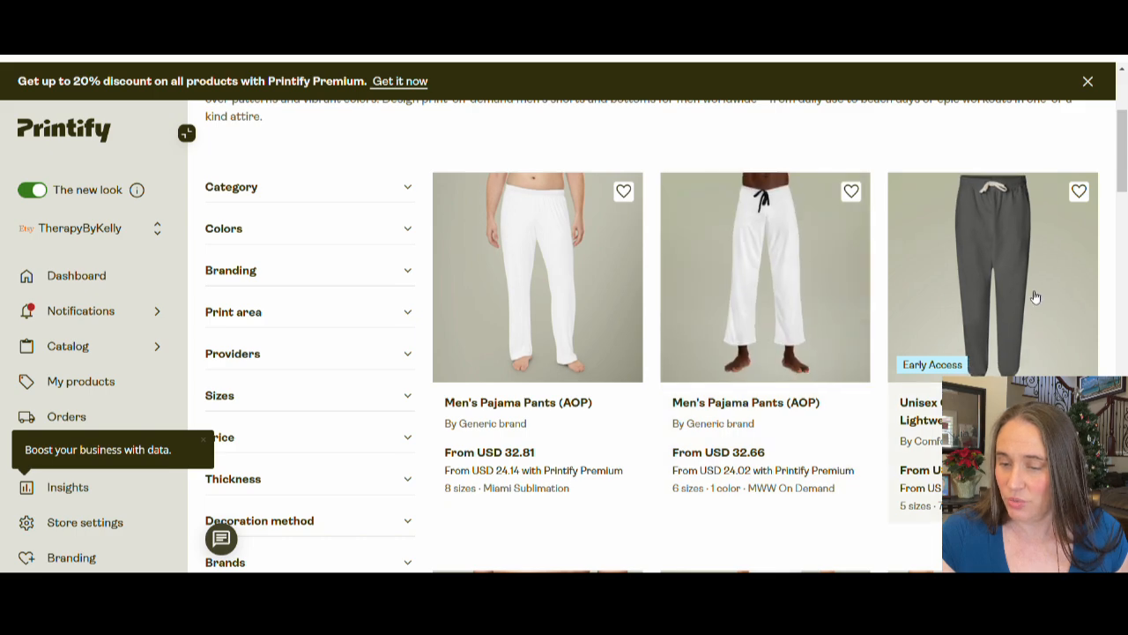
{"action": "scroll", "coordinate": [817, 179], "scroll_direction": "down", "scroll_amount": 4}
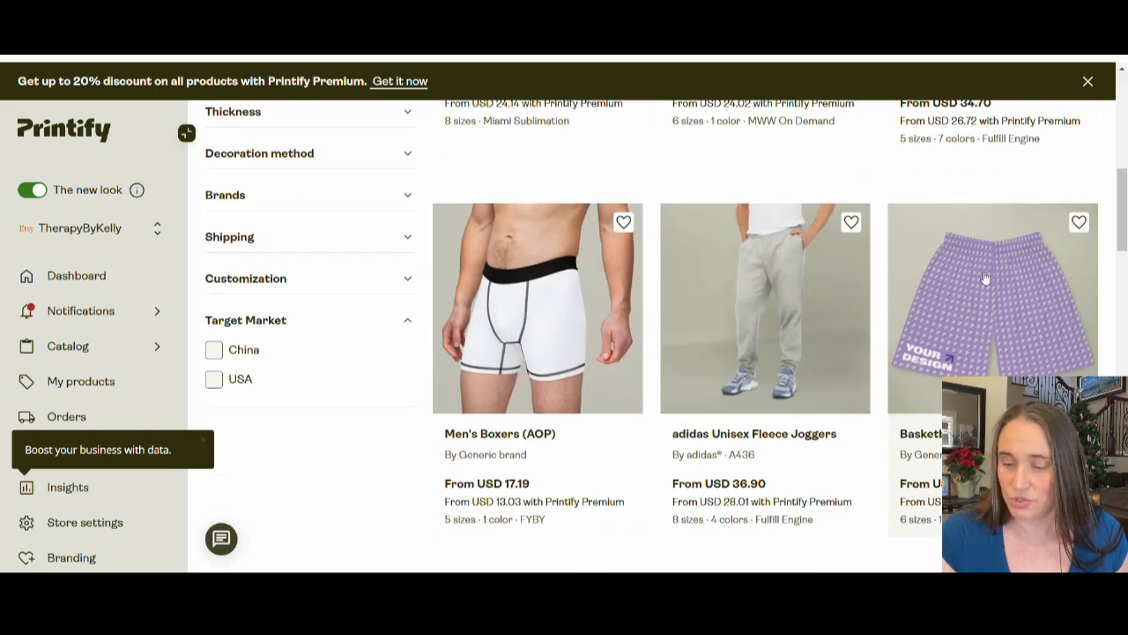
{"action": "scroll", "coordinate": [846, 257], "scroll_direction": "down", "scroll_amount": 3}
{"action": "scroll", "coordinate": [975, 357], "scroll_direction": "down", "scroll_amount": 3}
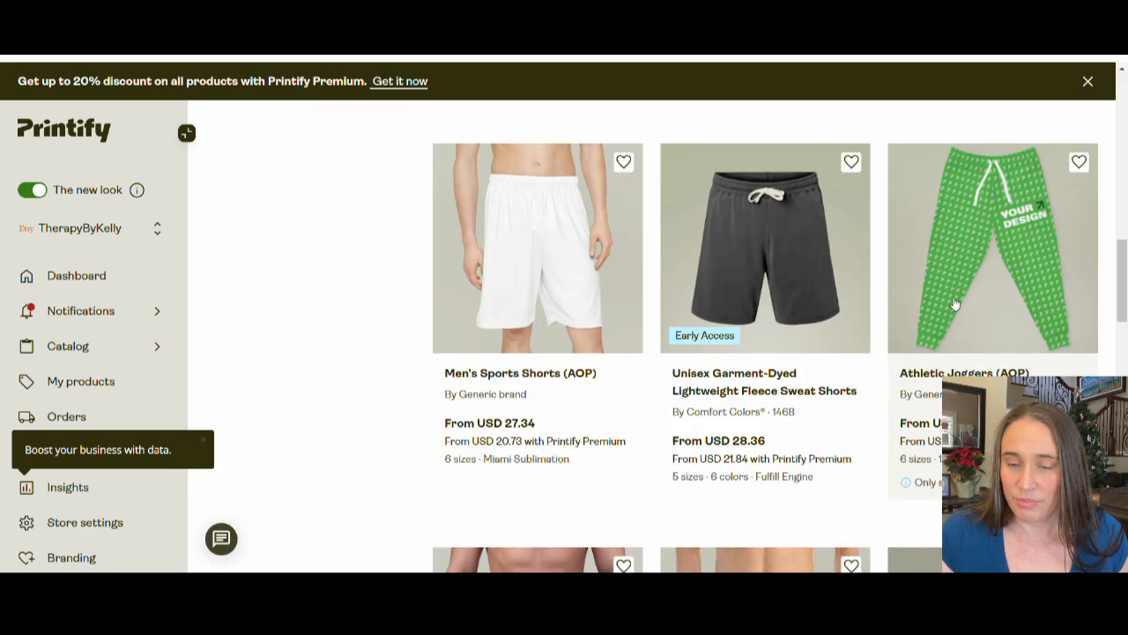
{"action": "scroll", "coordinate": [755, 330], "scroll_direction": "down", "scroll_amount": 3}
{"action": "scroll", "coordinate": [754, 330], "scroll_direction": "up", "scroll_amount": 10}
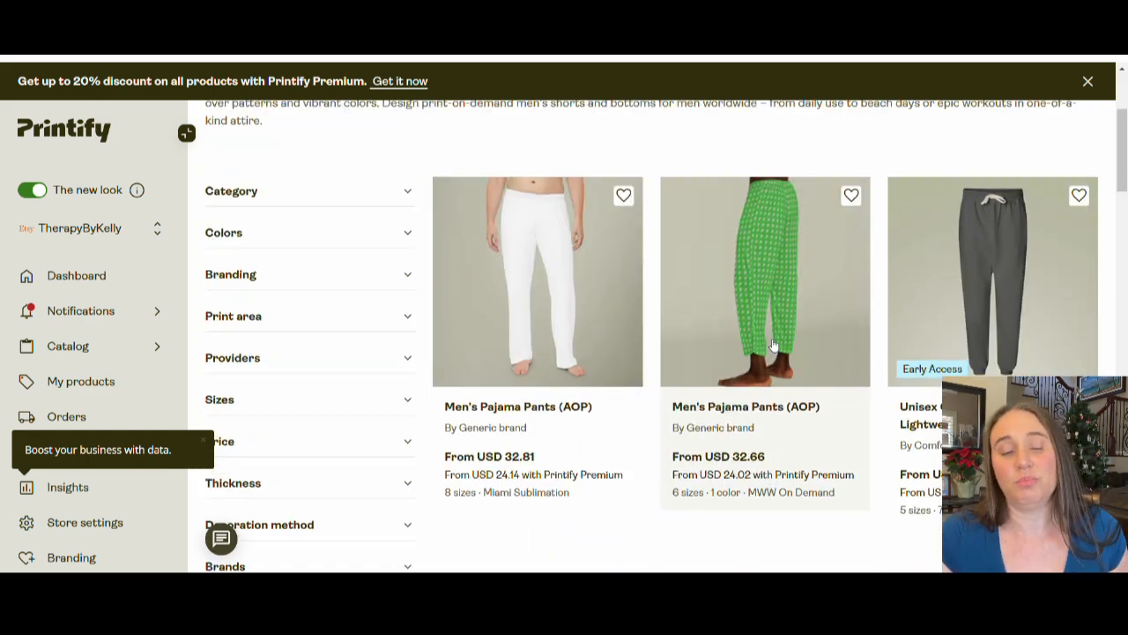
{"action": "scroll", "coordinate": [749, 450], "scroll_direction": "up", "scroll_amount": 2}
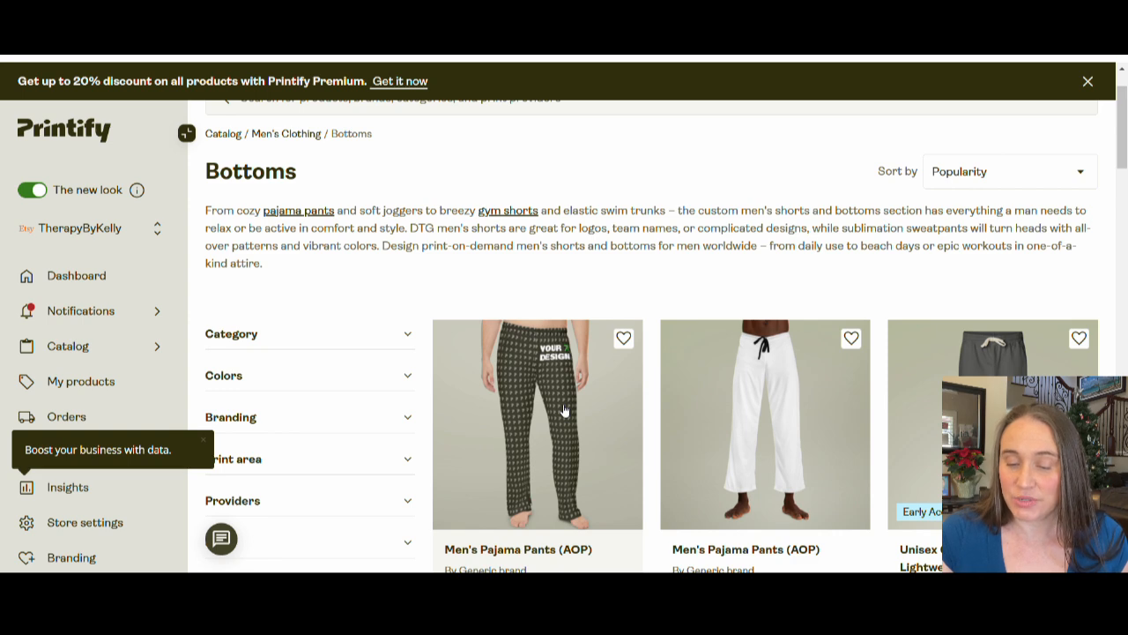
Open the Men's Pajama Pants (AOP) made by MWW On Demand, review the product and provider details, and start designing it.
{"action": "left_click", "coordinate": [745, 383]}
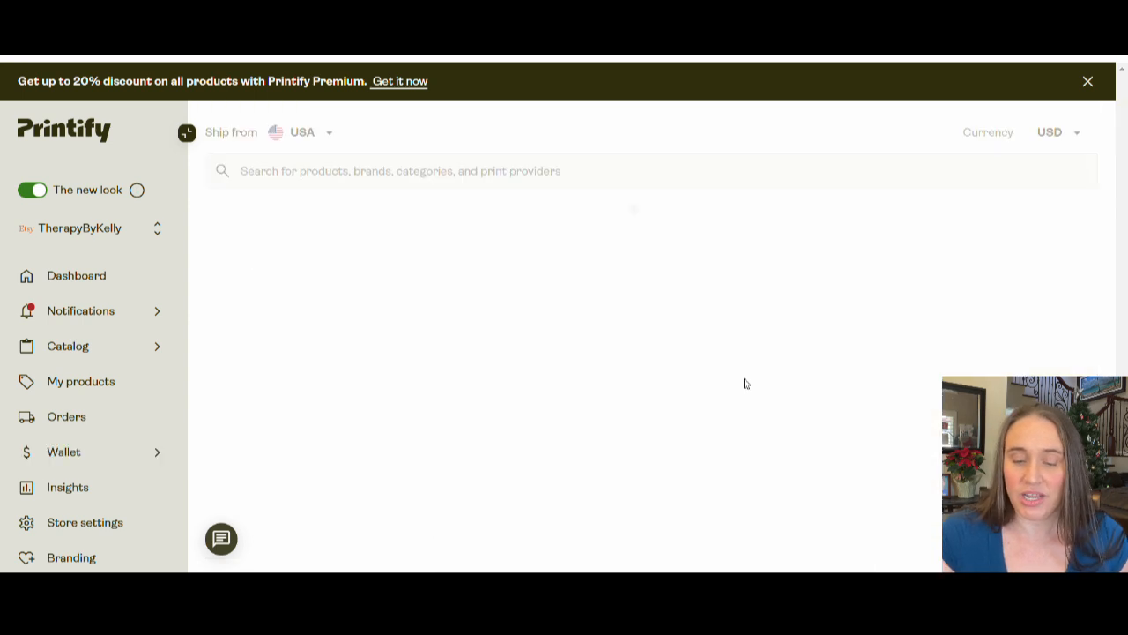
{"action": "scroll", "coordinate": [373, 244], "scroll_direction": "down", "scroll_amount": 2}
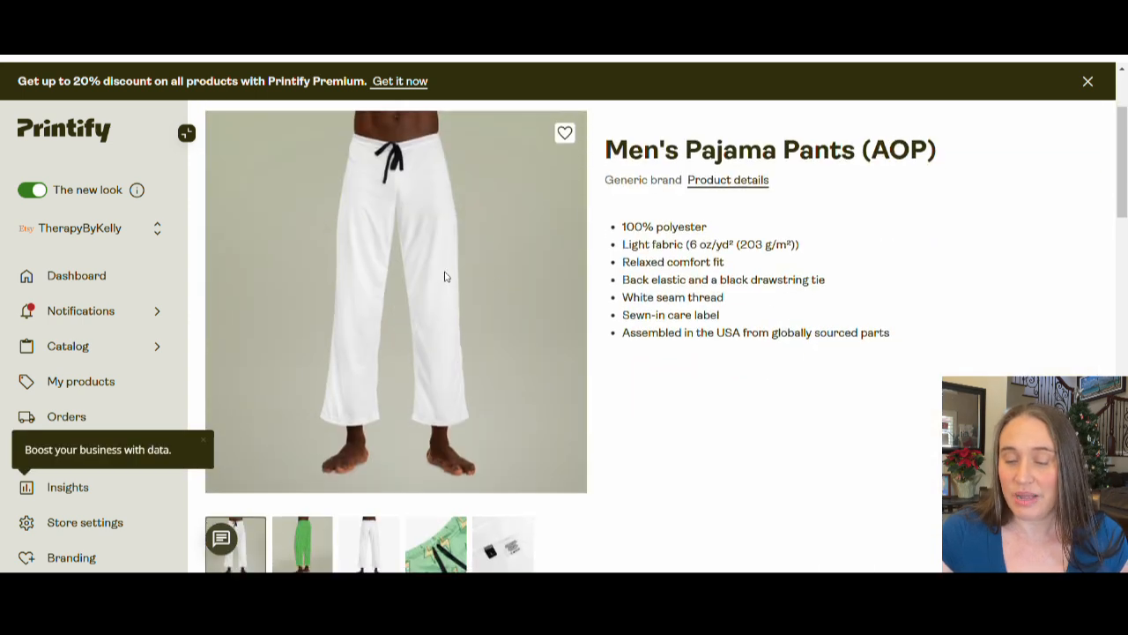
{"action": "scroll", "coordinate": [446, 277], "scroll_direction": "down", "scroll_amount": 2}
{"action": "scroll", "coordinate": [745, 270], "scroll_direction": "up", "scroll_amount": 1}
{"action": "scroll", "coordinate": [811, 243], "scroll_direction": "down", "scroll_amount": 3}
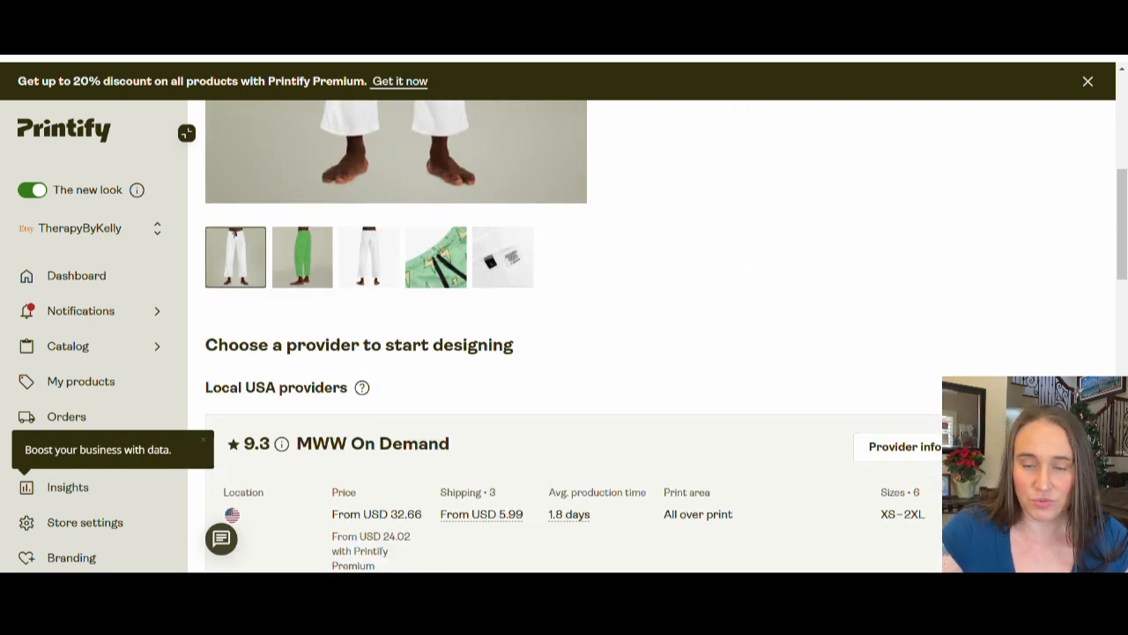
{"action": "left_click", "coordinate": [1021, 447]}
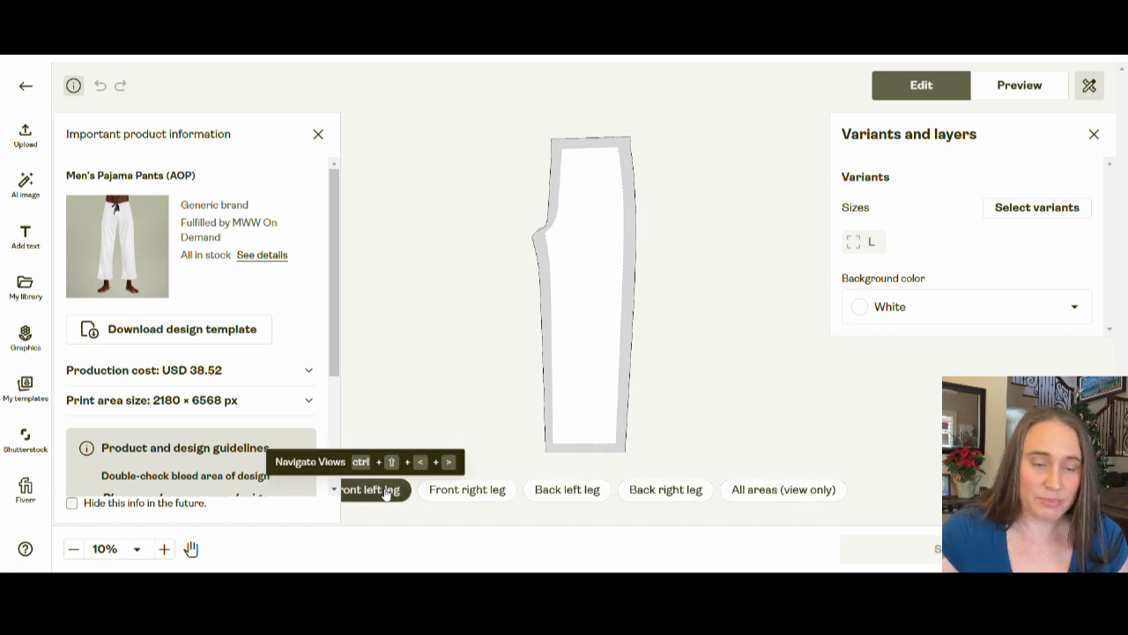
Upload the larger shamrock pattern to the front left leg and repeat it as a pattern over the whole leg.
{"action": "left_click", "coordinate": [25, 134]}
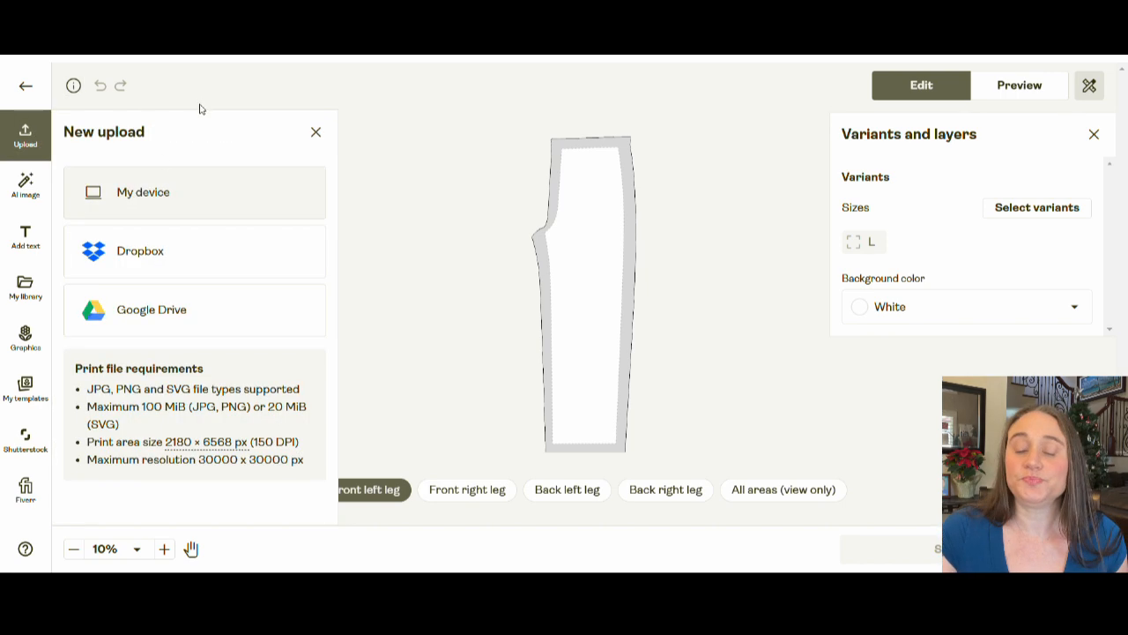
{"action": "left_click", "coordinate": [345, 260]}
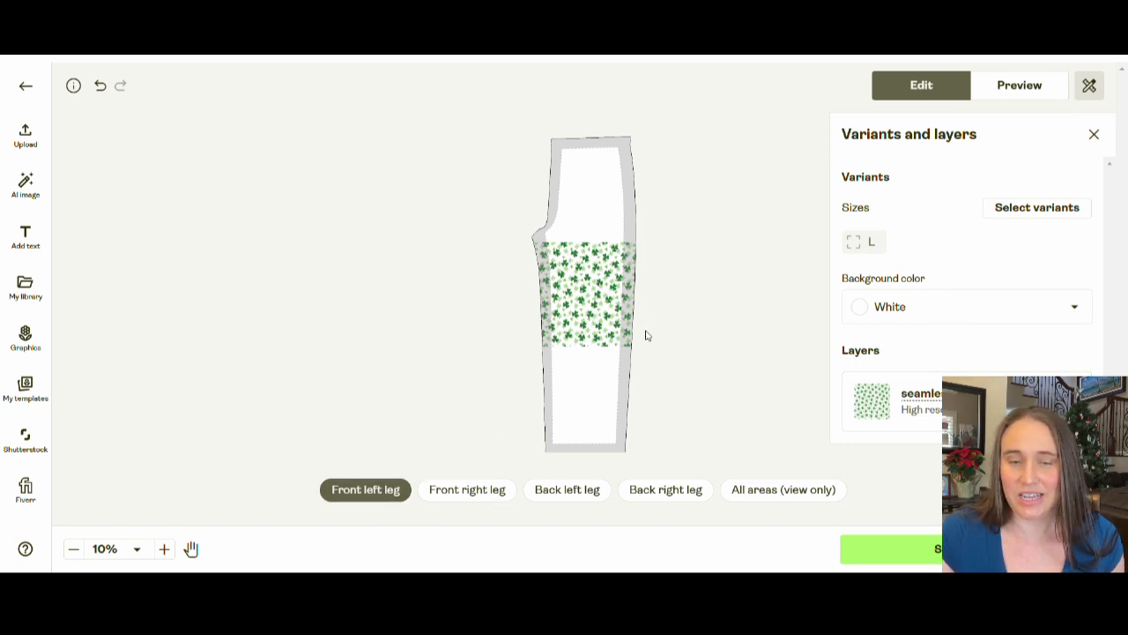
{"action": "left_click", "coordinate": [603, 330]}
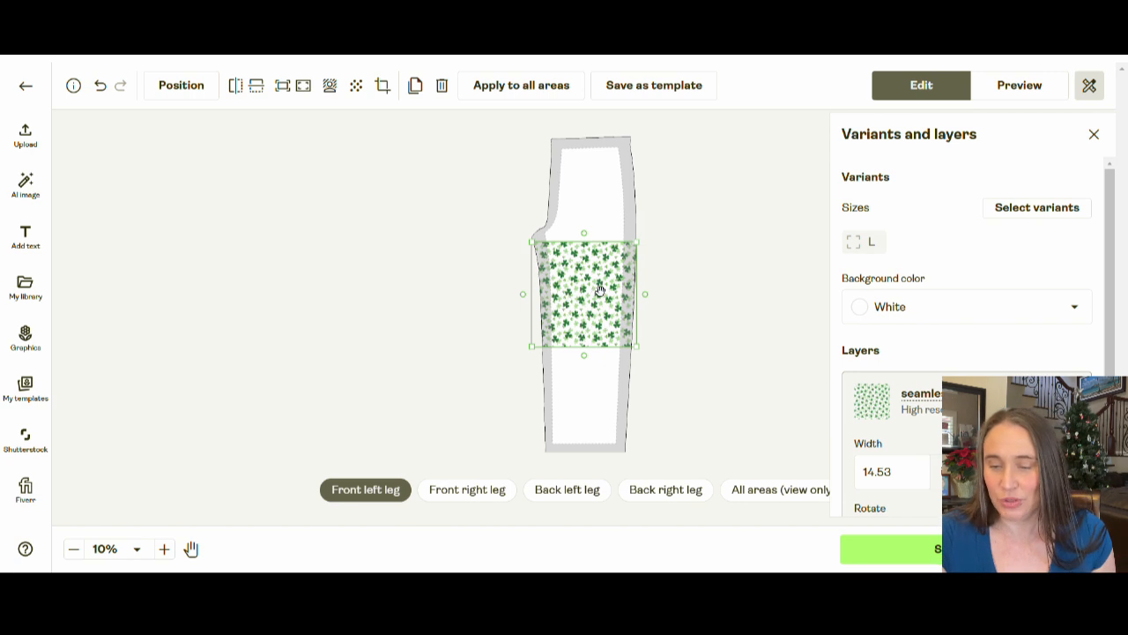
{"action": "left_click", "coordinate": [357, 87]}
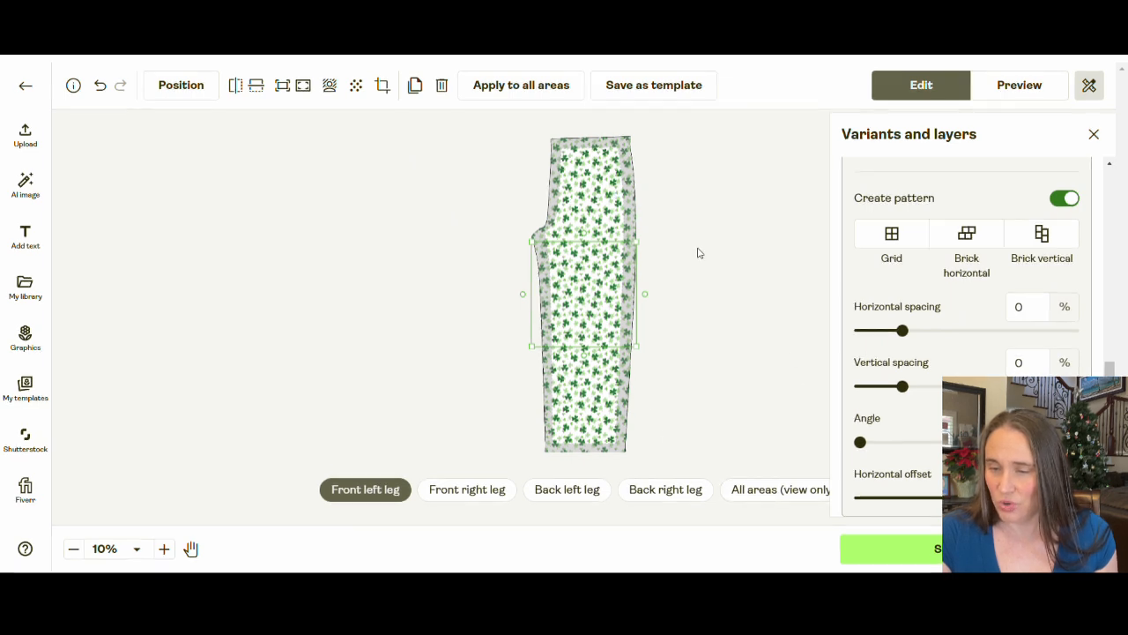
Set the front left leg's repeat to Grid, and fill the front right leg with the repeated shamrock image from the library.
{"action": "left_click", "coordinate": [888, 246]}
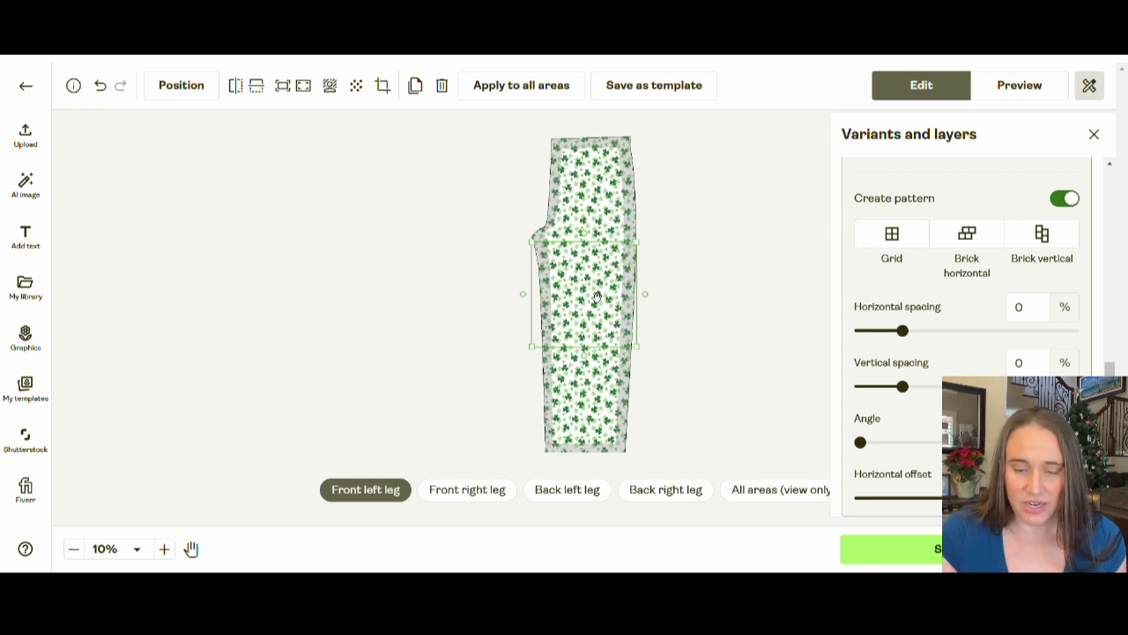
{"action": "left_click", "coordinate": [450, 496]}
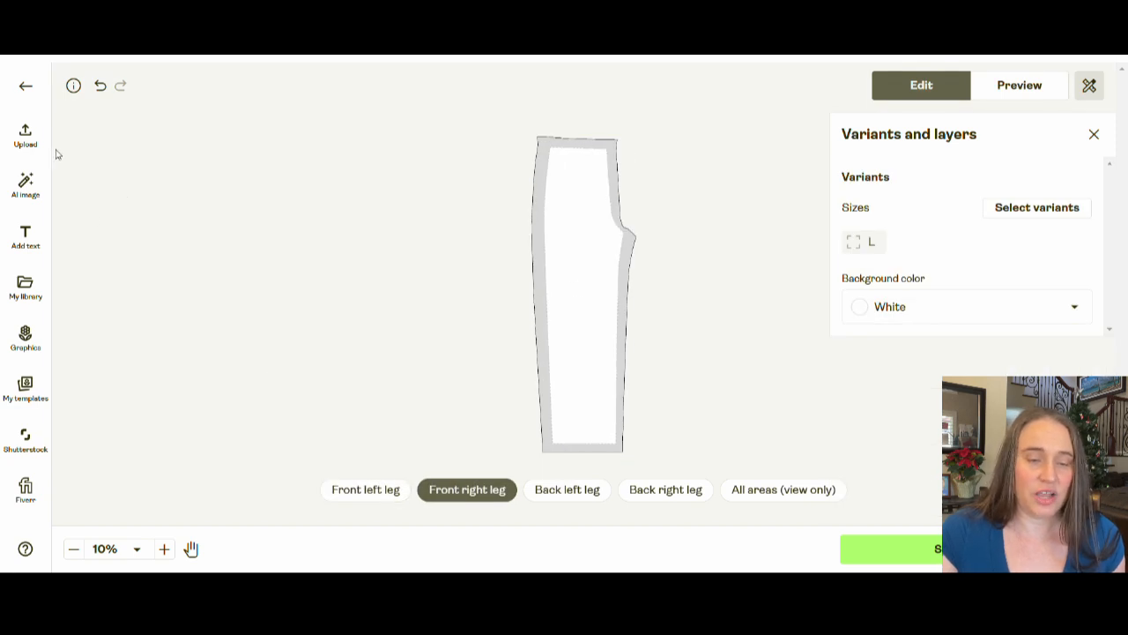
{"action": "left_click", "coordinate": [24, 288]}
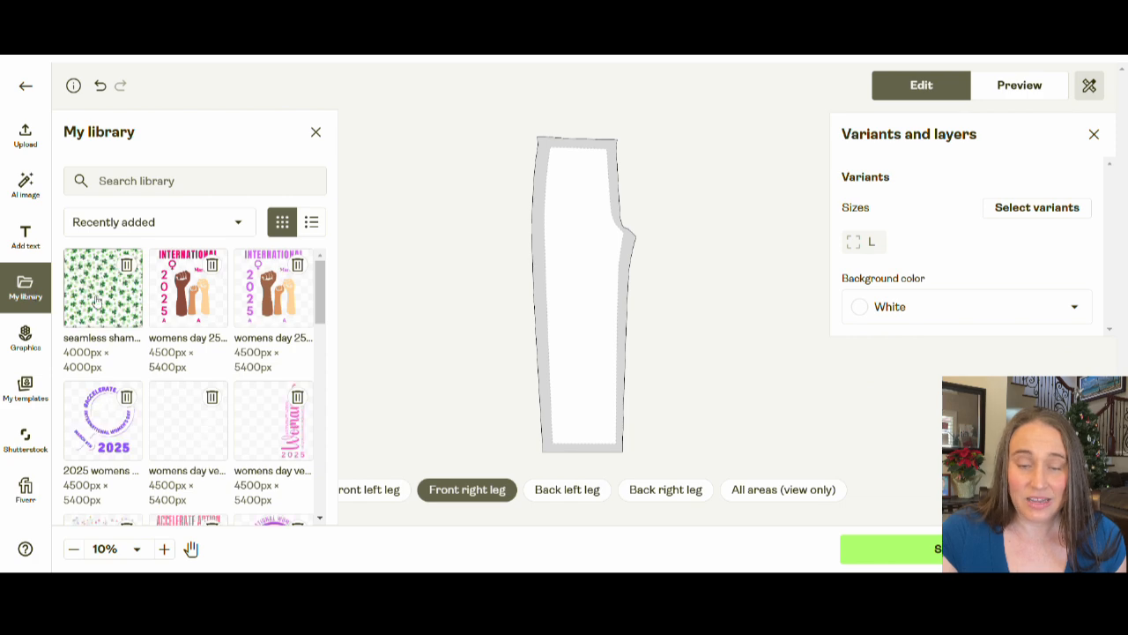
{"action": "left_click", "coordinate": [92, 300]}
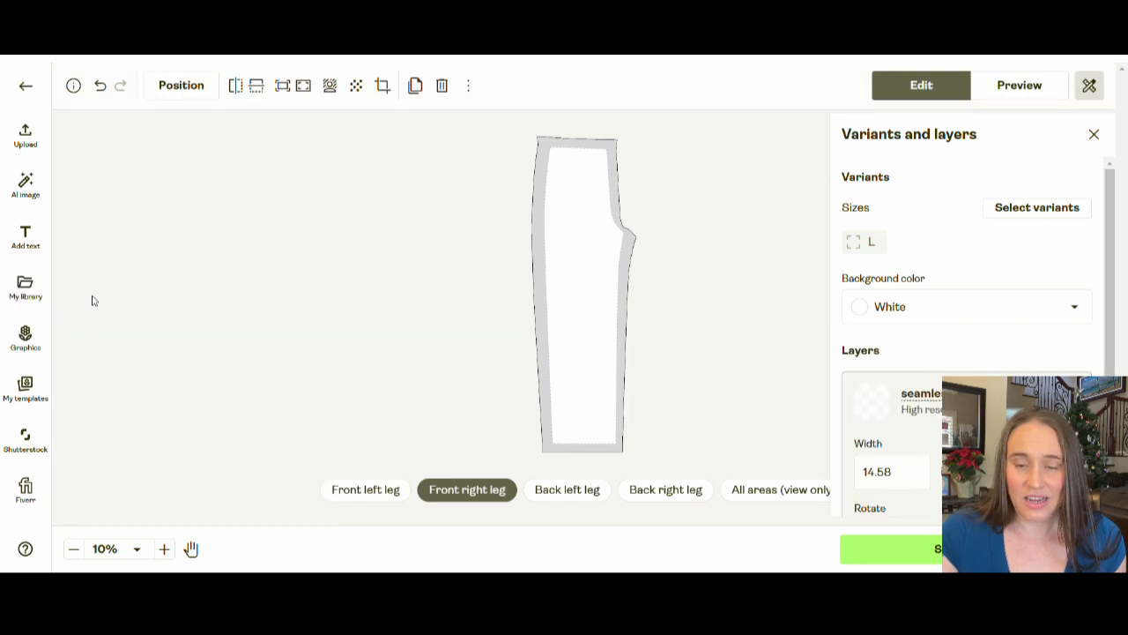
{"action": "left_click", "coordinate": [356, 92]}
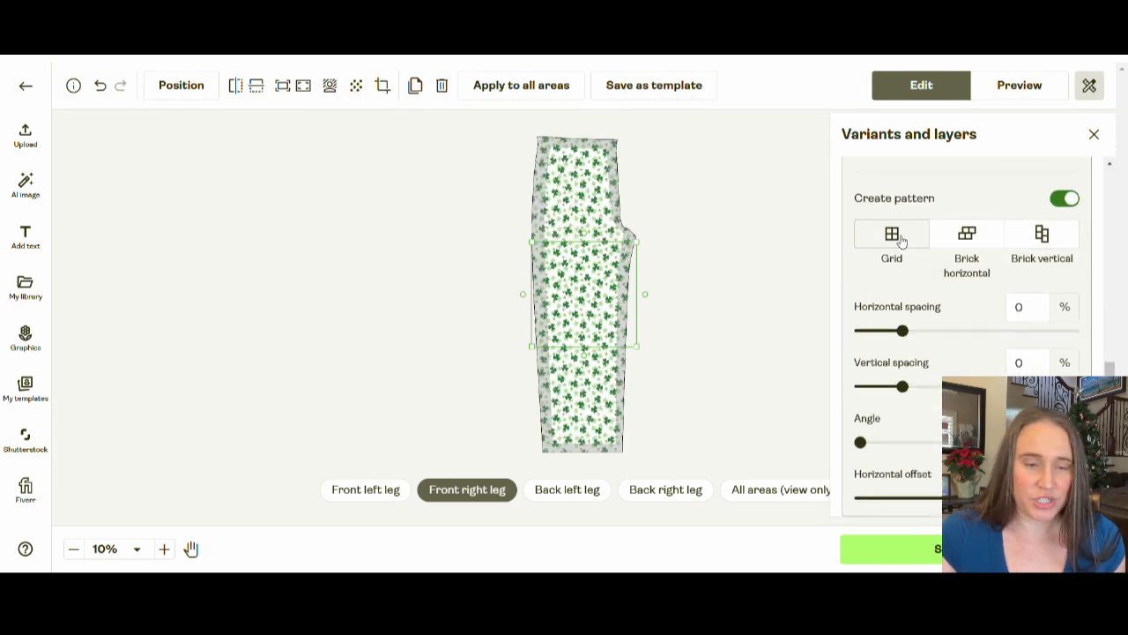
Add the shamrock image from the library to the back left leg and repeat it as a pattern over the whole leg.
{"action": "left_click", "coordinate": [568, 489]}
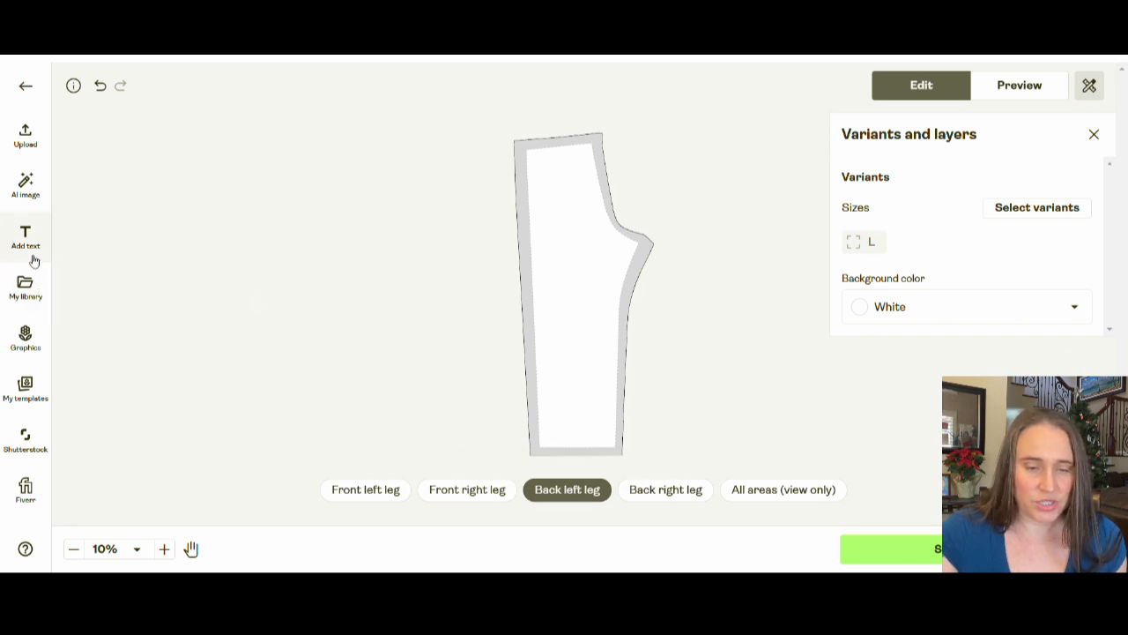
{"action": "left_click", "coordinate": [38, 291]}
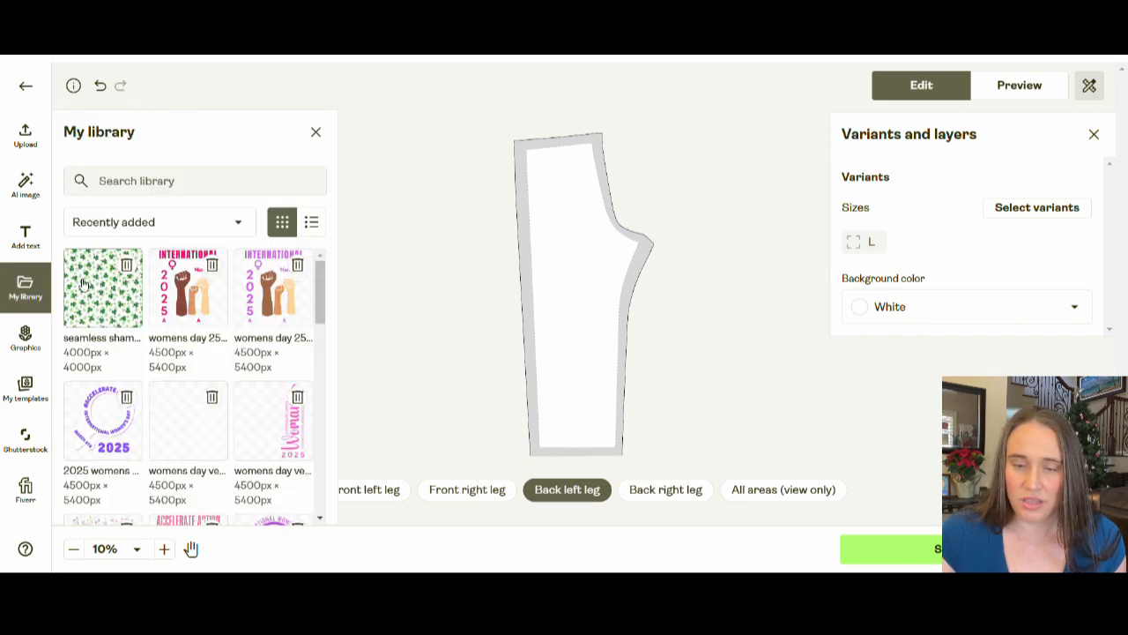
{"action": "left_click", "coordinate": [85, 284]}
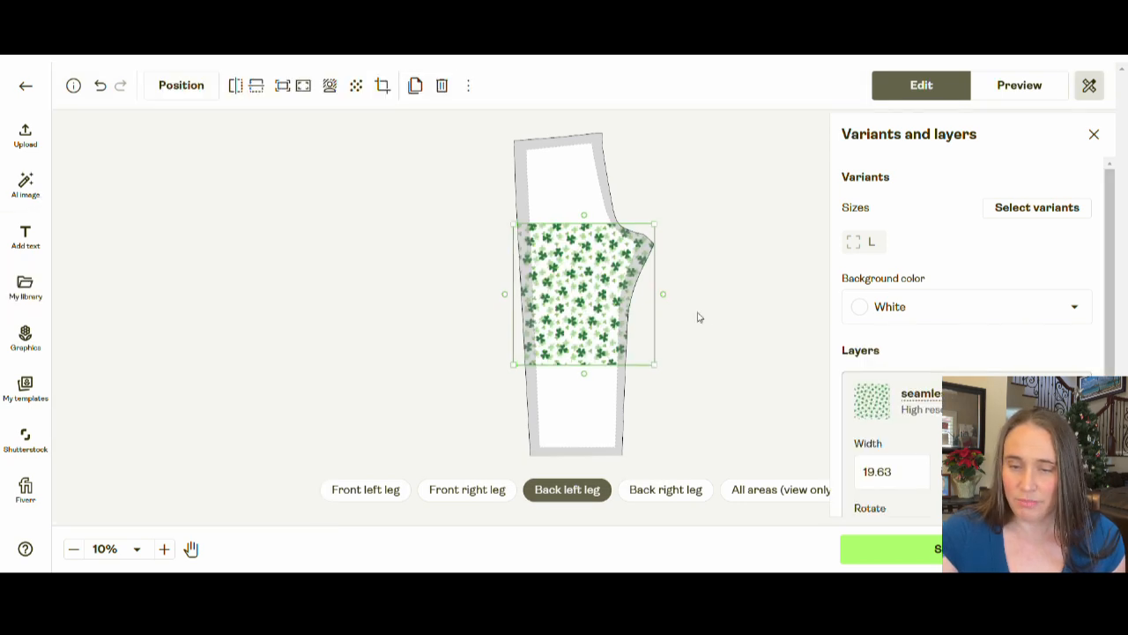
{"action": "left_click", "coordinate": [356, 85]}
Add the shamrock image from the library to the back right leg and repeat it as a pattern over the whole leg.
{"action": "left_click", "coordinate": [682, 495]}
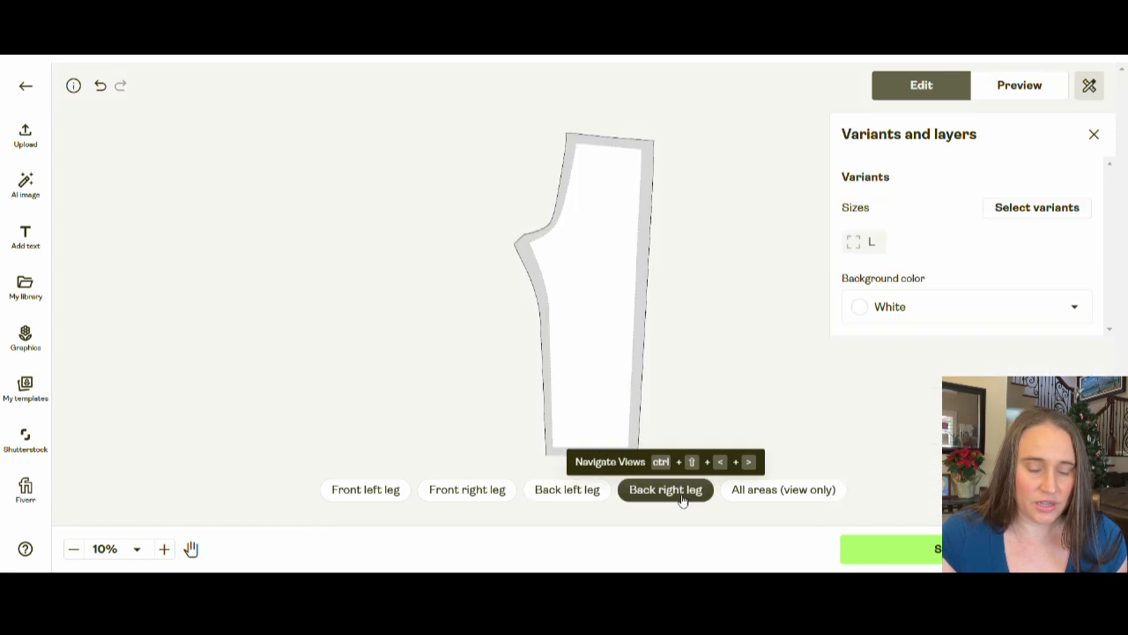
{"action": "left_click", "coordinate": [31, 288]}
{"action": "left_click", "coordinate": [105, 287]}
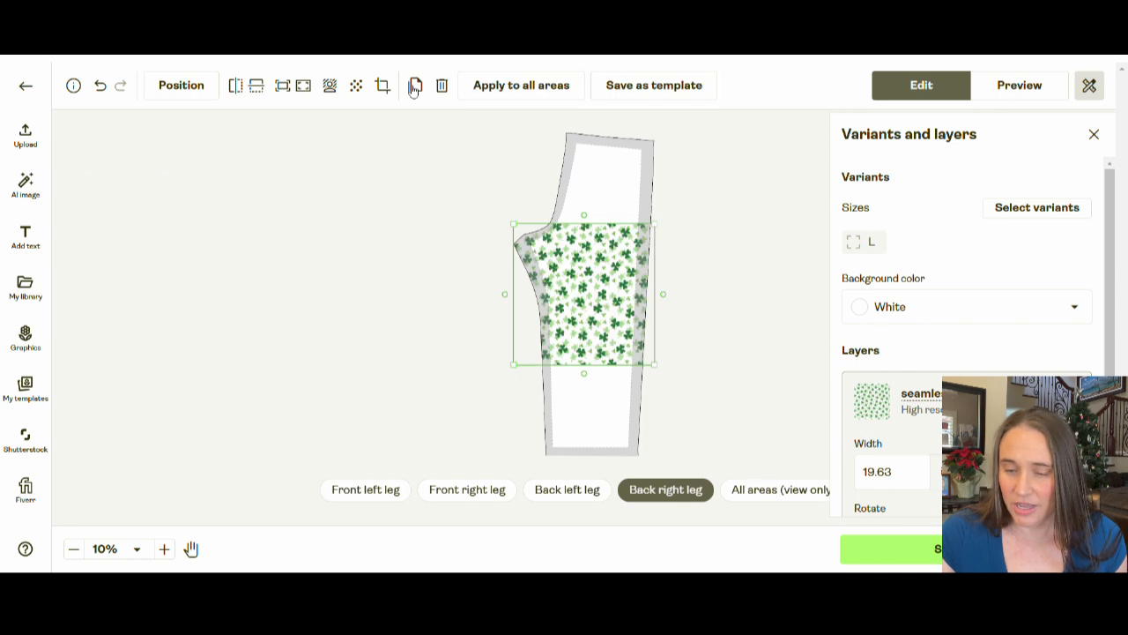
{"action": "left_click", "coordinate": [357, 92]}
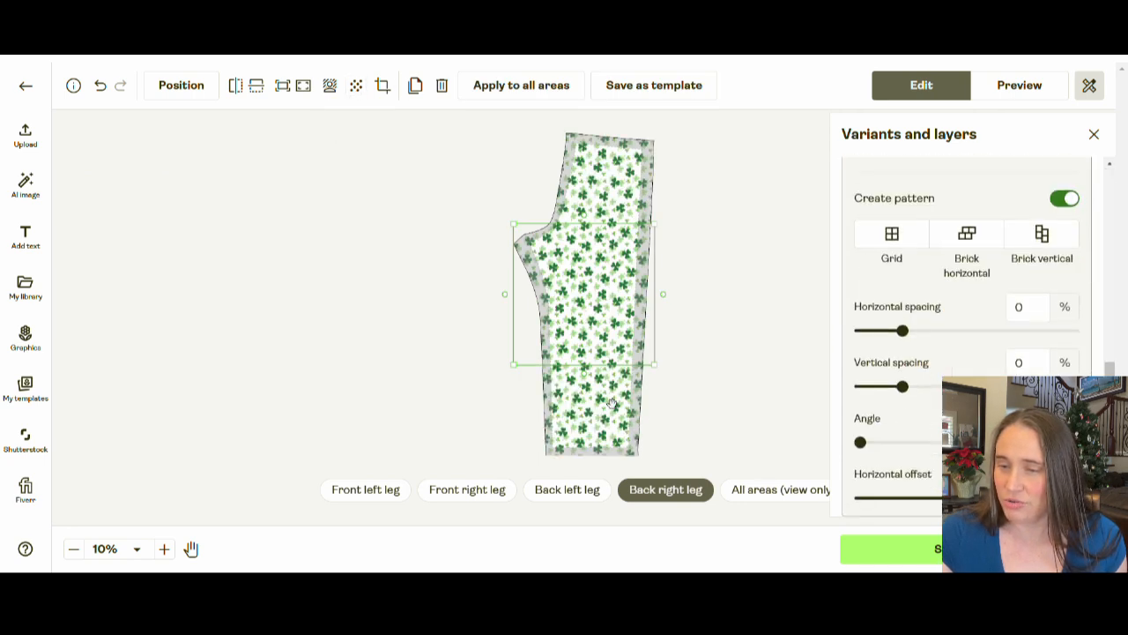
Inspect the pattern on the back right leg and preview the pajama pants in the front, back and on-person front mockups.
{"action": "scroll", "coordinate": [687, 287], "scroll_direction": "up", "scroll_amount": 2}
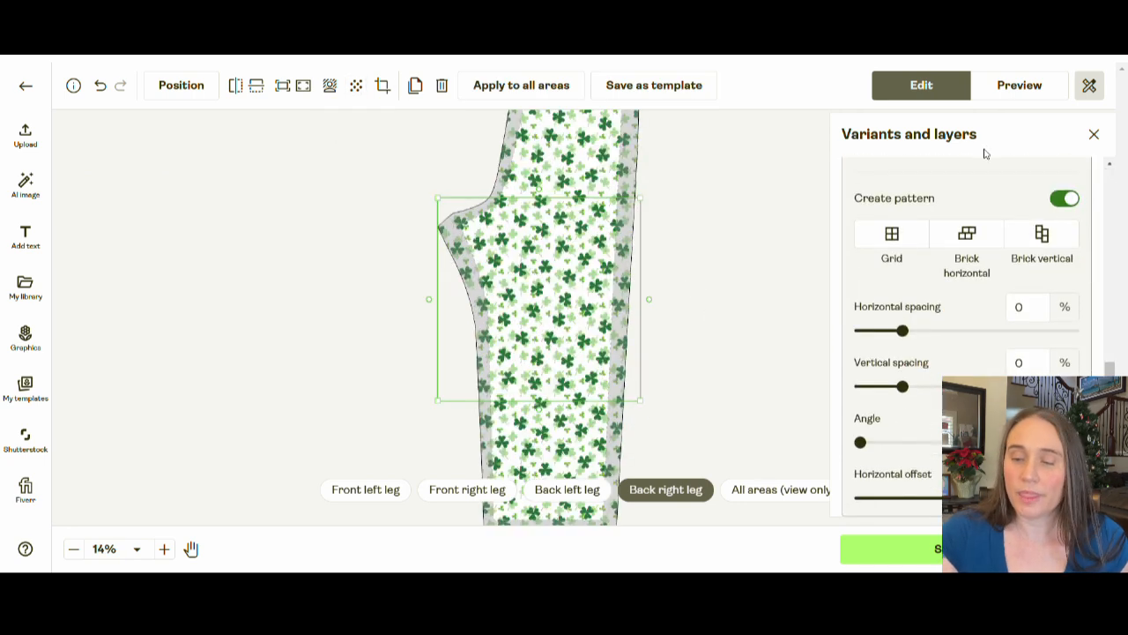
{"action": "left_click", "coordinate": [1019, 85]}
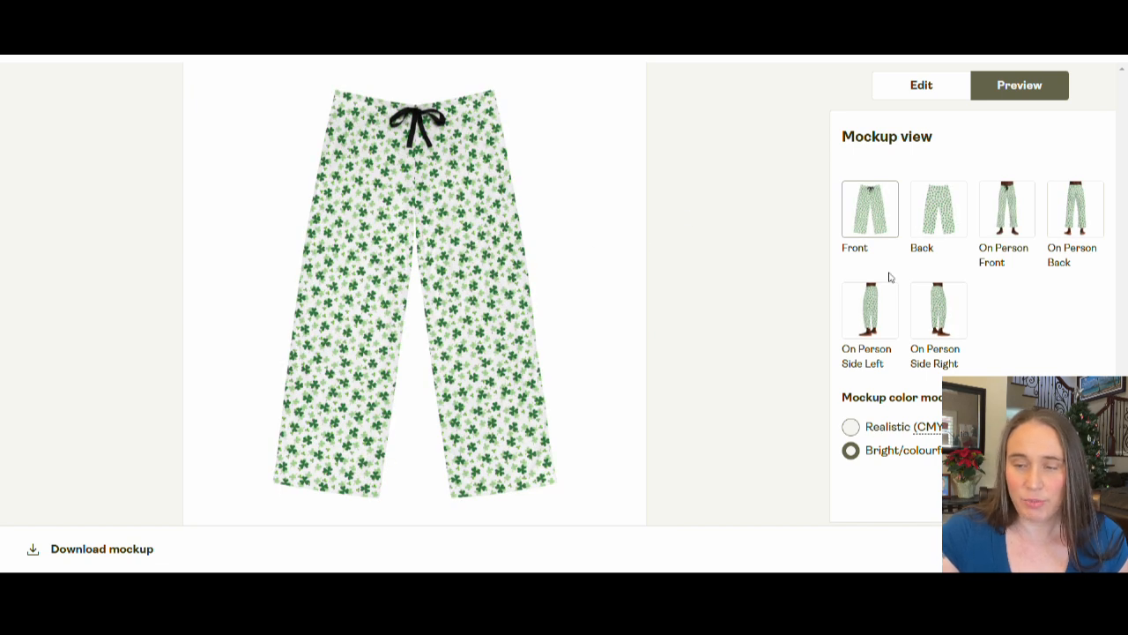
{"action": "left_click", "coordinate": [957, 224]}
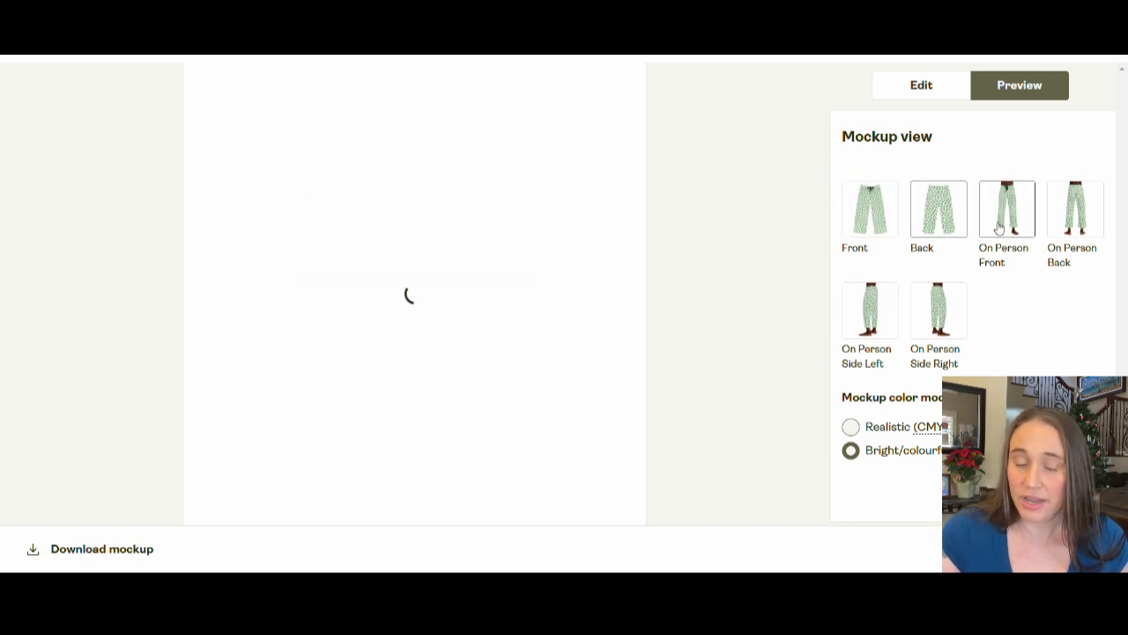
{"action": "left_click", "coordinate": [998, 227]}
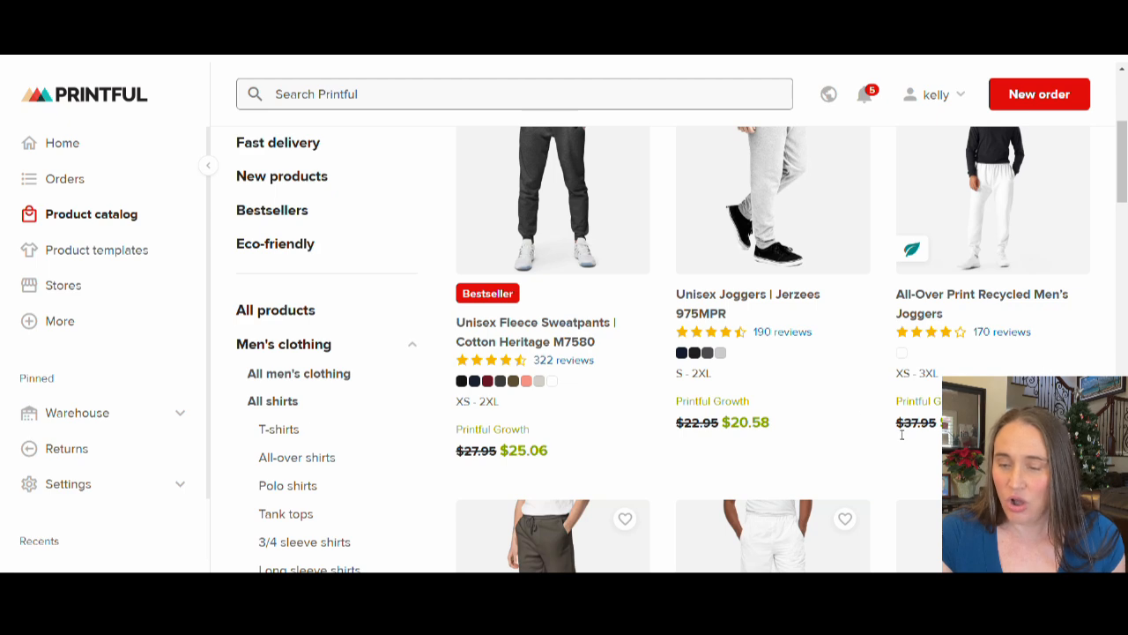
In Printful, examine the all-over-print joggers and track pants with their sizes and prices in the men's Sweatpants & joggers catalog.
{"action": "scroll", "coordinate": [793, 216], "scroll_direction": "up", "scroll_amount": 1}
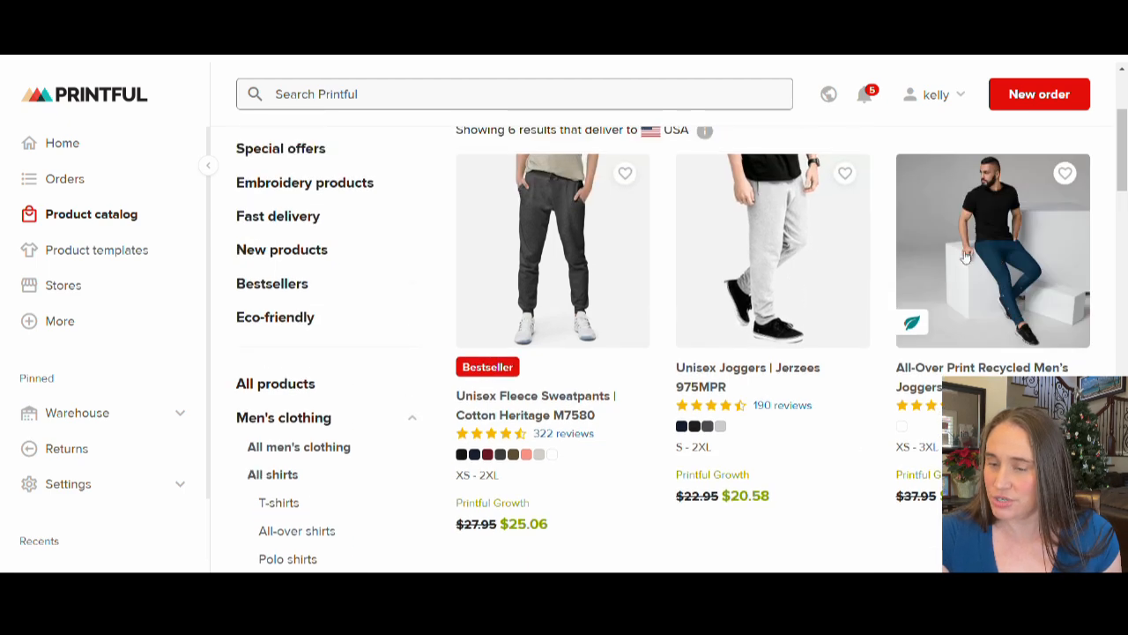
{"action": "scroll", "coordinate": [1031, 251], "scroll_direction": "down", "scroll_amount": 1}
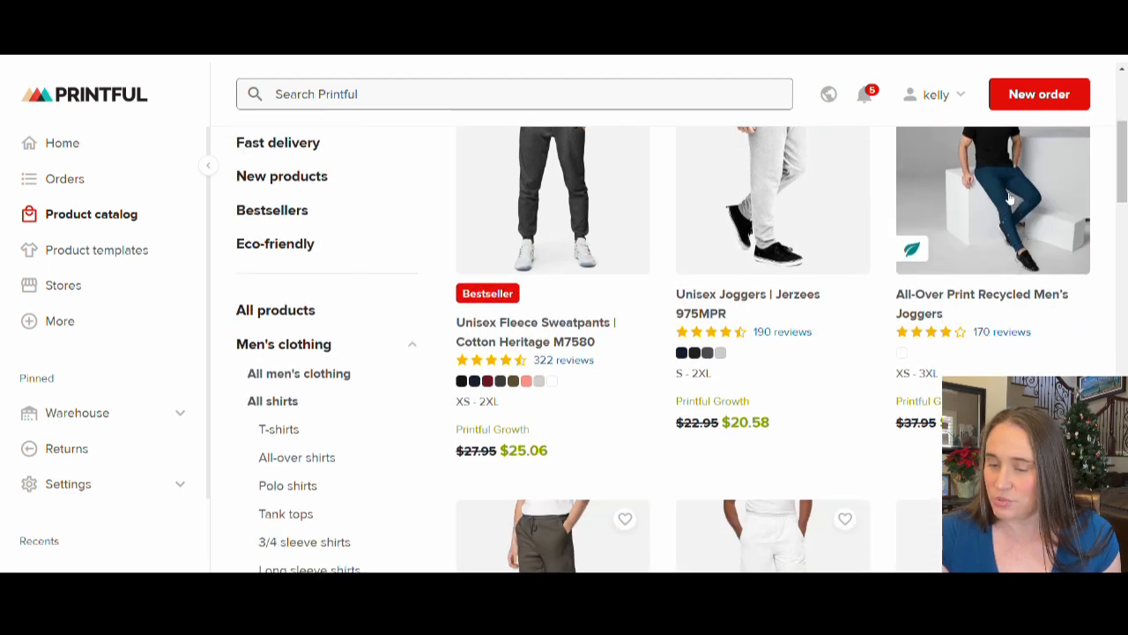
{"action": "scroll", "coordinate": [1020, 221], "scroll_direction": "up", "scroll_amount": 1}
{"action": "scroll", "coordinate": [1014, 265], "scroll_direction": "down", "scroll_amount": 1}
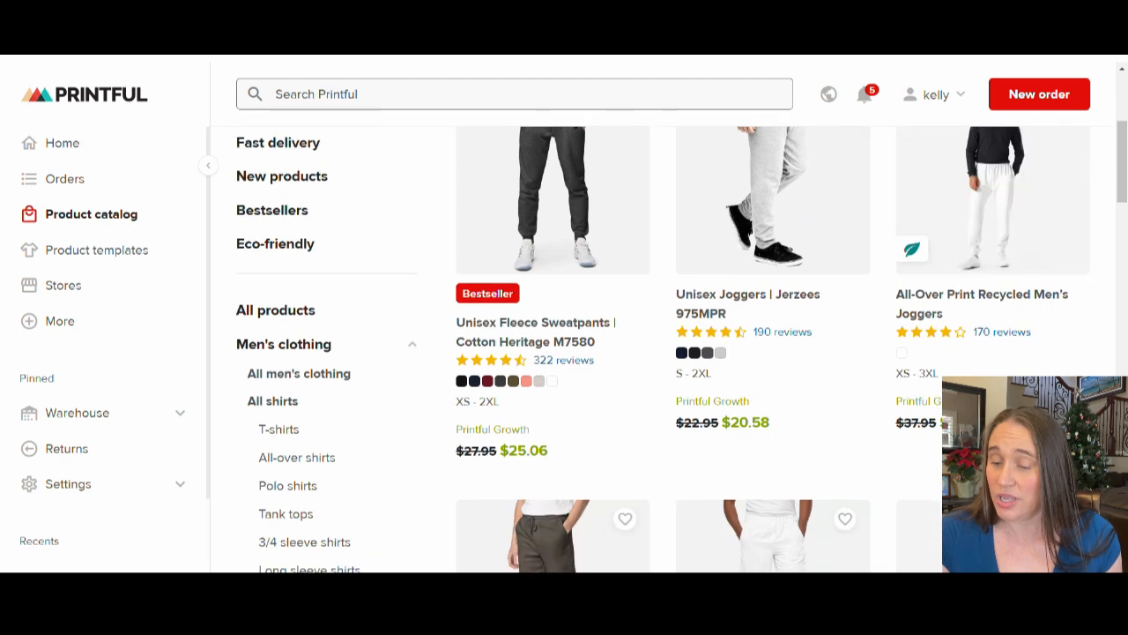
{"action": "scroll", "coordinate": [1022, 217], "scroll_direction": "down", "scroll_amount": 3}
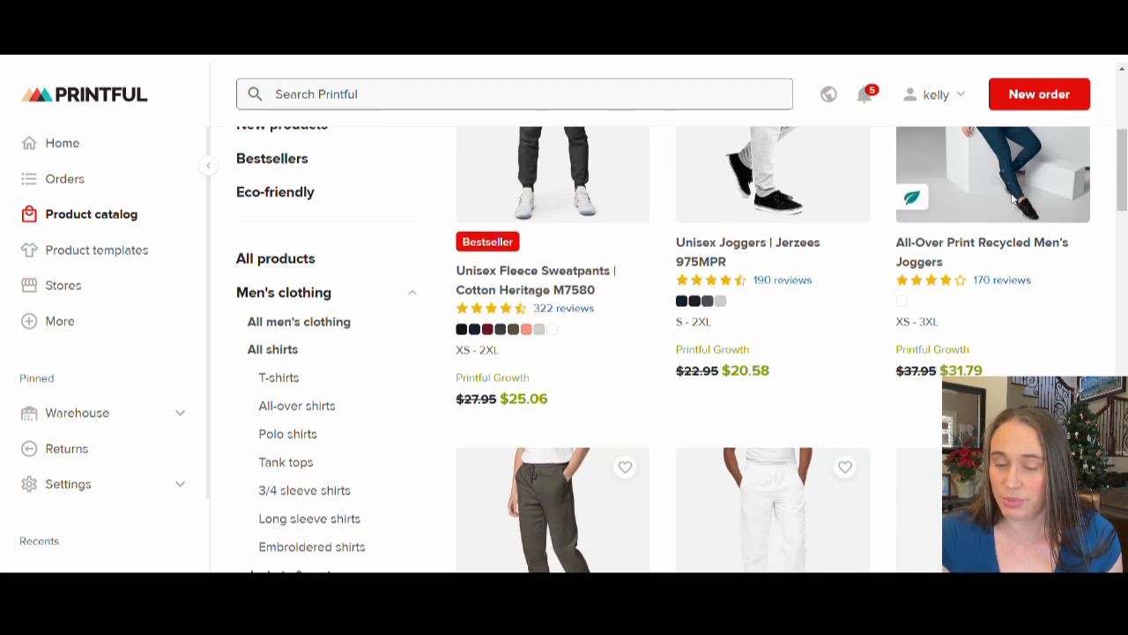
{"action": "scroll", "coordinate": [995, 148], "scroll_direction": "down", "scroll_amount": 1}
{"action": "scroll", "coordinate": [988, 221], "scroll_direction": "down", "scroll_amount": 2}
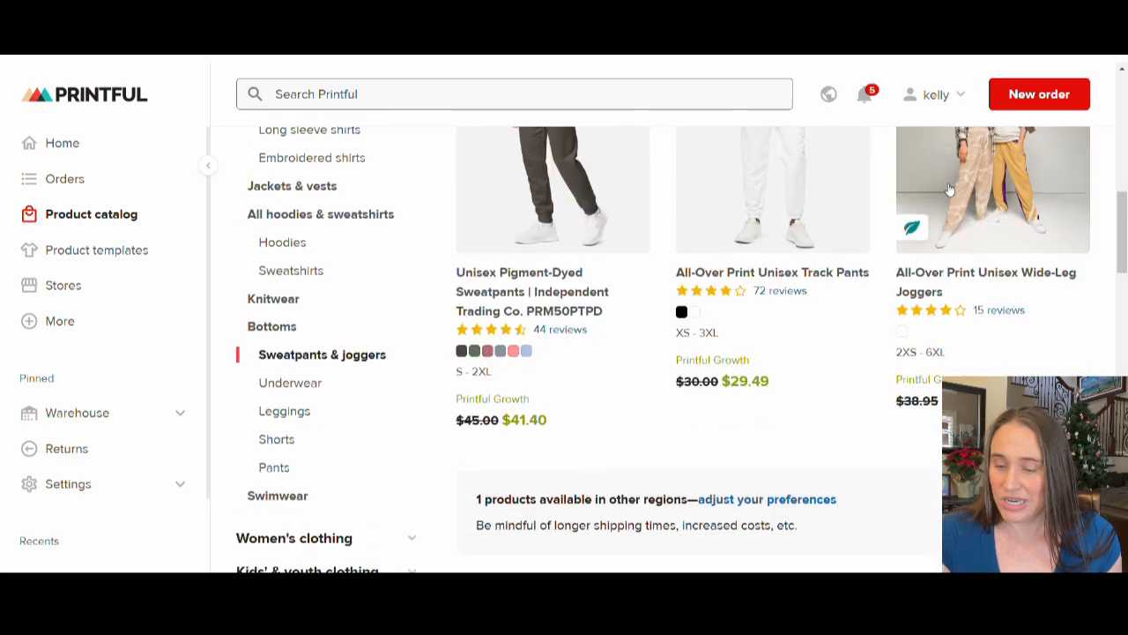
{"action": "scroll", "coordinate": [762, 283], "scroll_direction": "up", "scroll_amount": 1}
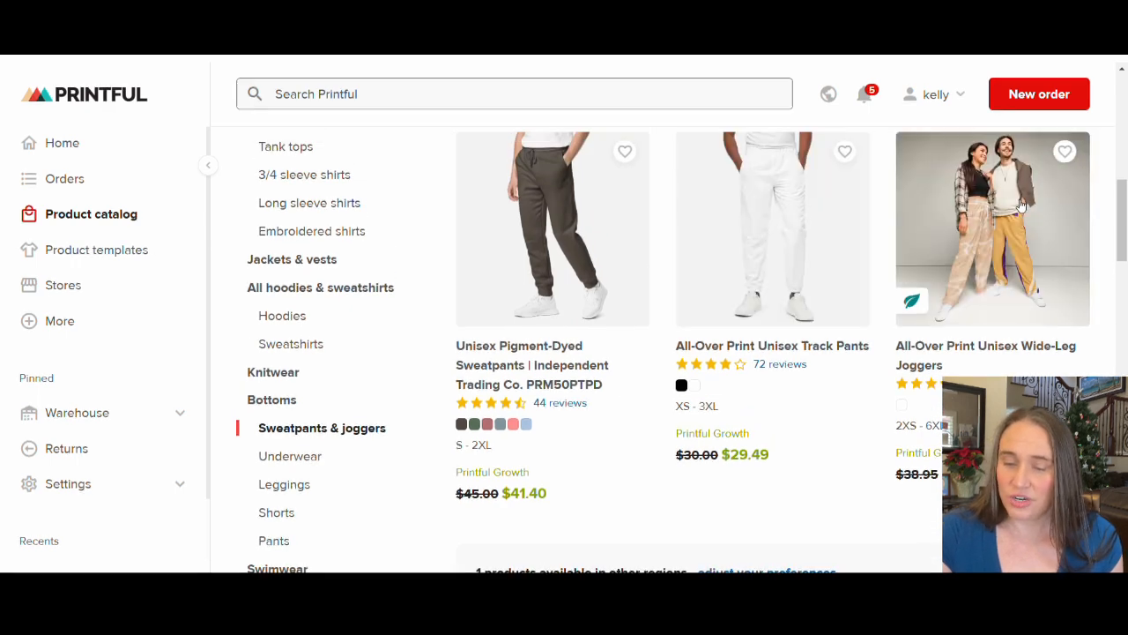
{"action": "scroll", "coordinate": [861, 229], "scroll_direction": "up", "scroll_amount": 6}
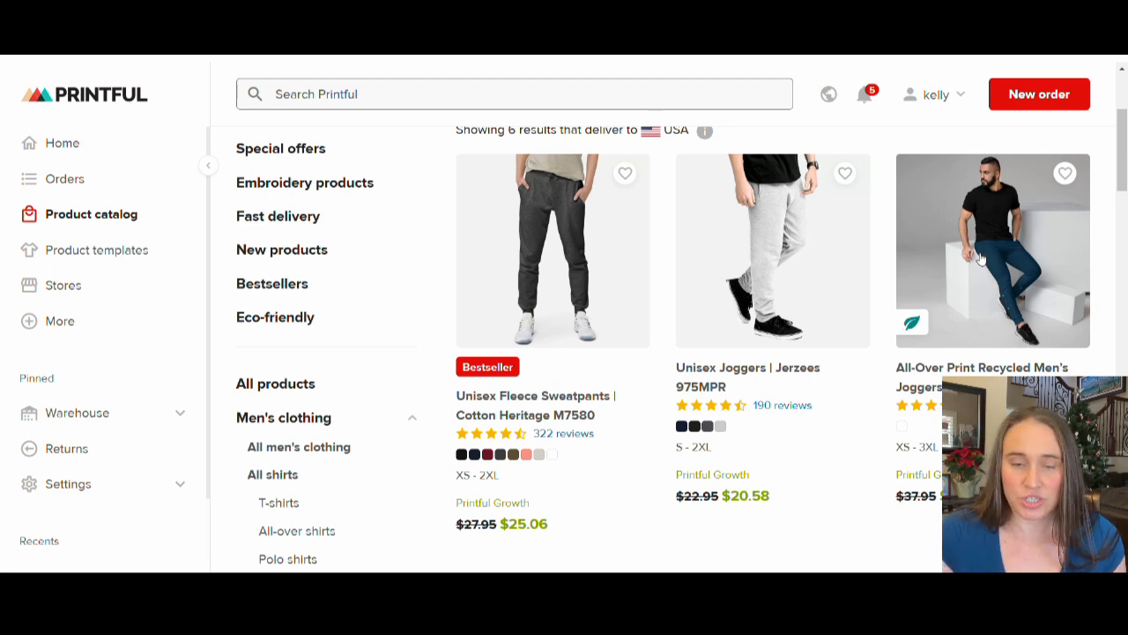
Open the All-Over Print Recycled Men's Joggers, review their sizes, price and delivery details, and start creating the product.
{"action": "left_click", "coordinate": [980, 257]}
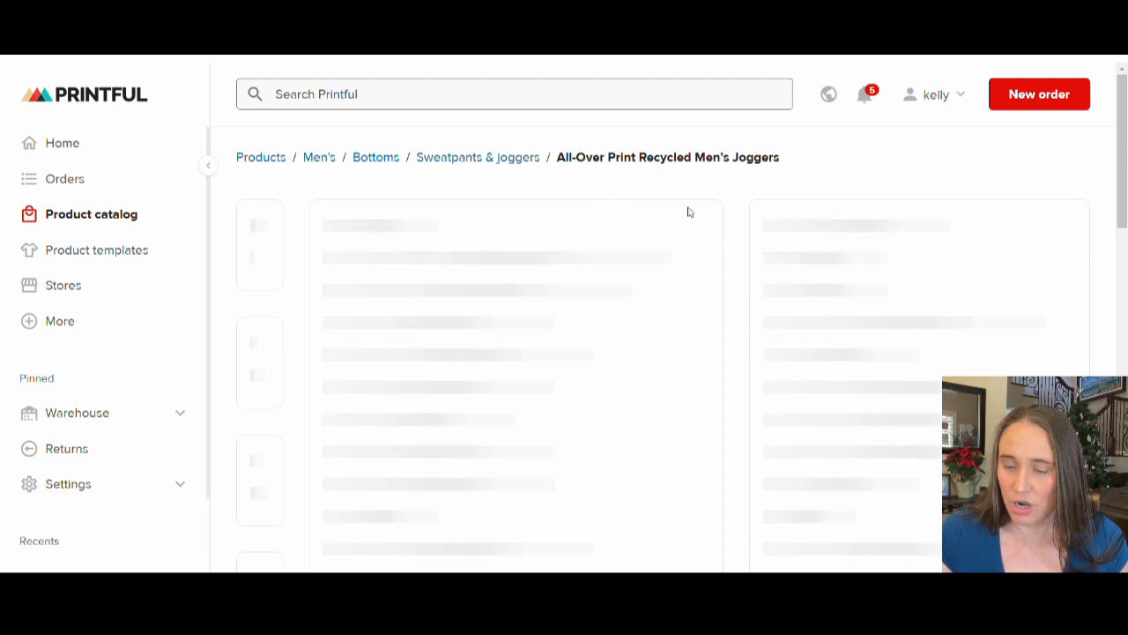
{"action": "scroll", "coordinate": [826, 206], "scroll_direction": "down", "scroll_amount": 2}
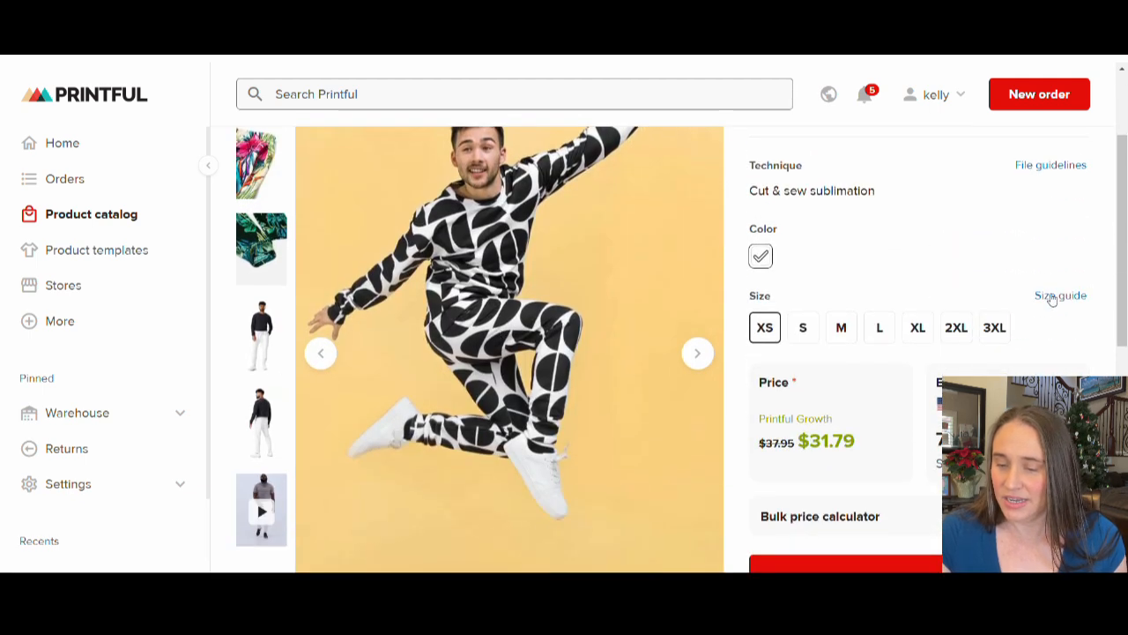
{"action": "scroll", "coordinate": [916, 242], "scroll_direction": "down", "scroll_amount": 1}
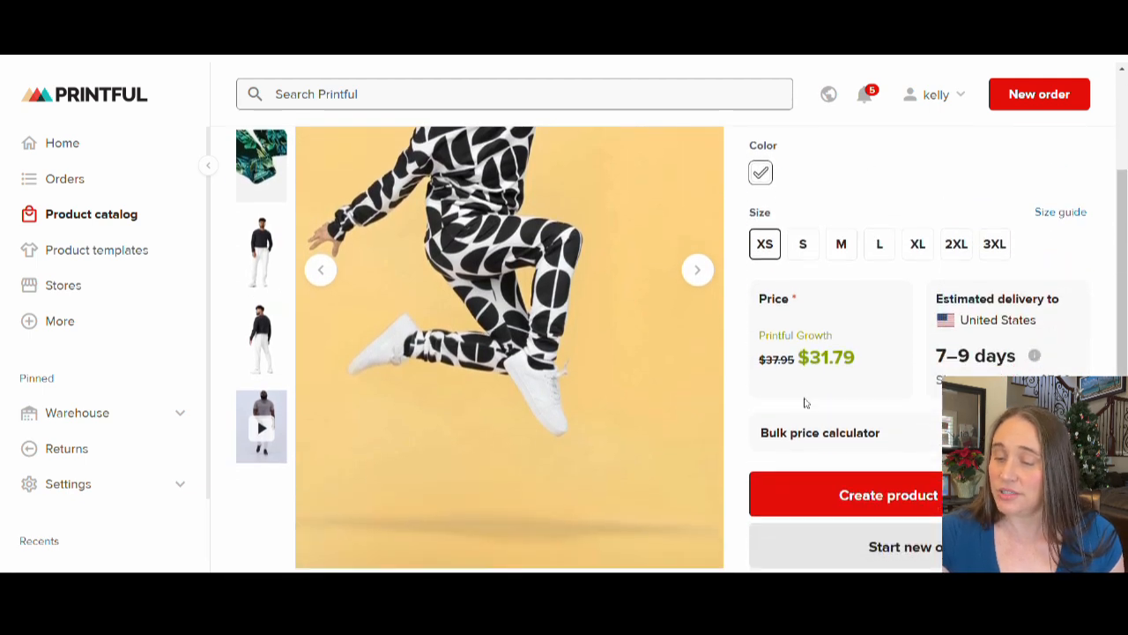
{"action": "scroll", "coordinate": [805, 403], "scroll_direction": "down", "scroll_amount": 1}
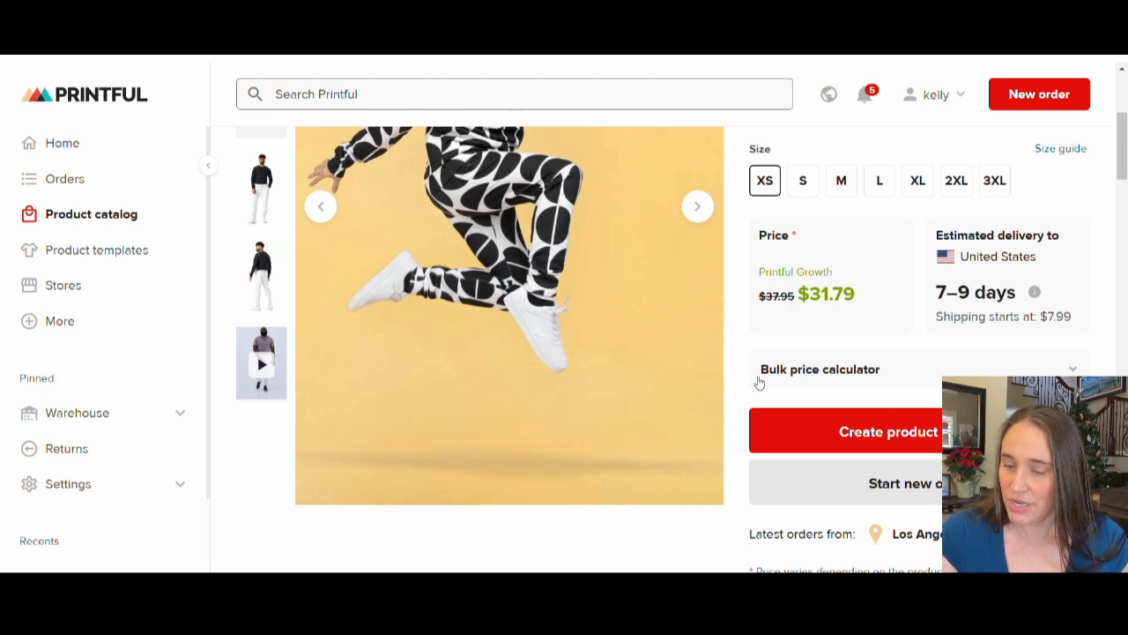
{"action": "left_click", "coordinate": [893, 433]}
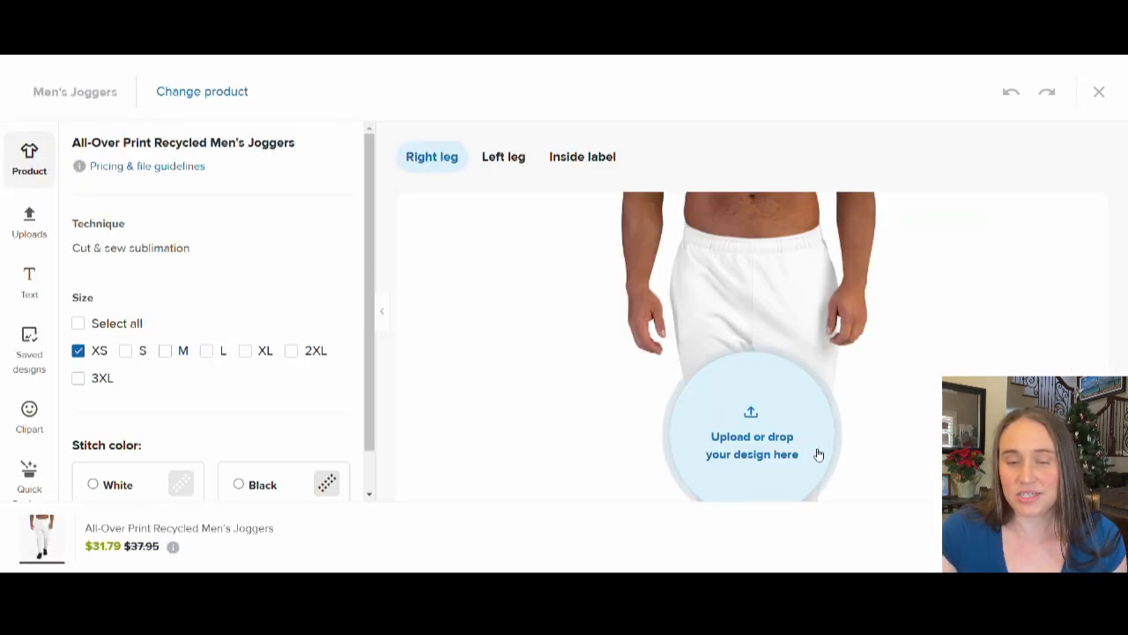
Upload seamless-shamrocks.png to the file library, place it on the joggers' right leg, and dismiss the resolution warning.
{"action": "left_click", "coordinate": [766, 422]}
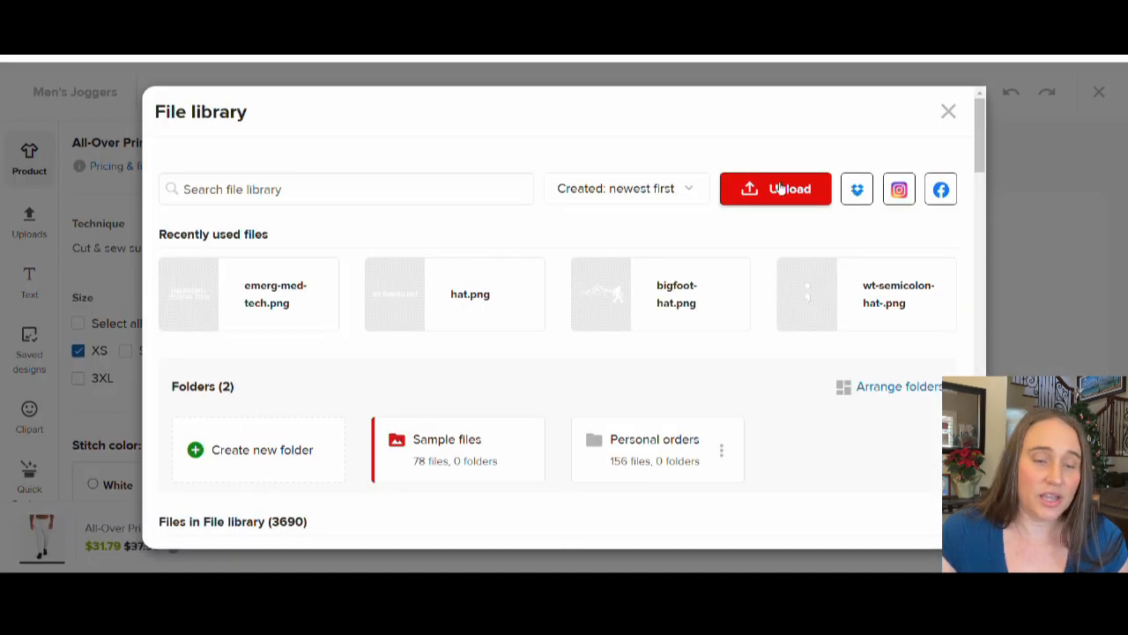
{"action": "left_click", "coordinate": [756, 192]}
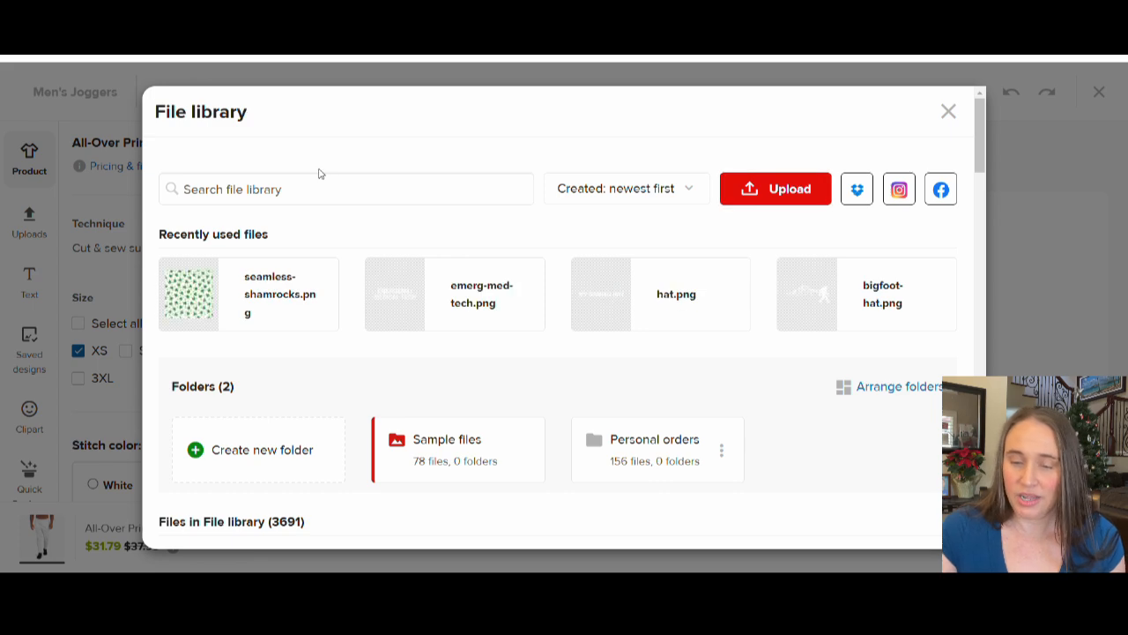
{"action": "left_click", "coordinate": [249, 294]}
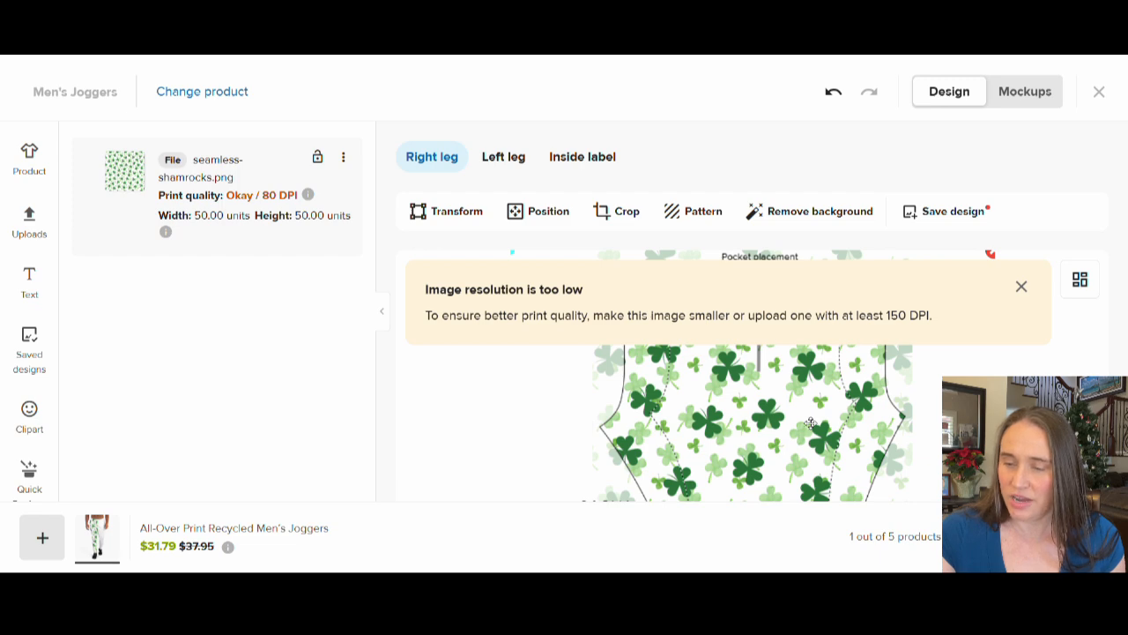
{"action": "left_click", "coordinate": [1022, 289]}
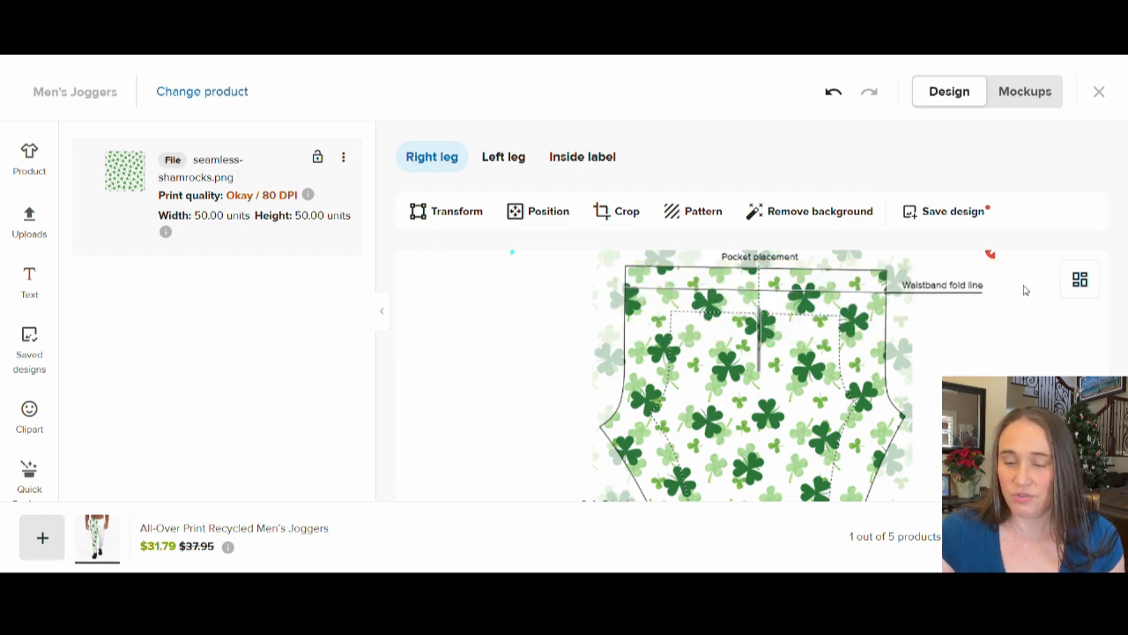
Shrink the shamrock image on the right leg to about 11.92 by 11.92 units and position it in the leg's upper part.
{"action": "scroll", "coordinate": [988, 317], "scroll_direction": "down", "scroll_amount": 2}
{"action": "scroll", "coordinate": [983, 312], "scroll_direction": "down", "scroll_amount": 2}
{"action": "scroll", "coordinate": [840, 305], "scroll_direction": "up", "scroll_amount": 5}
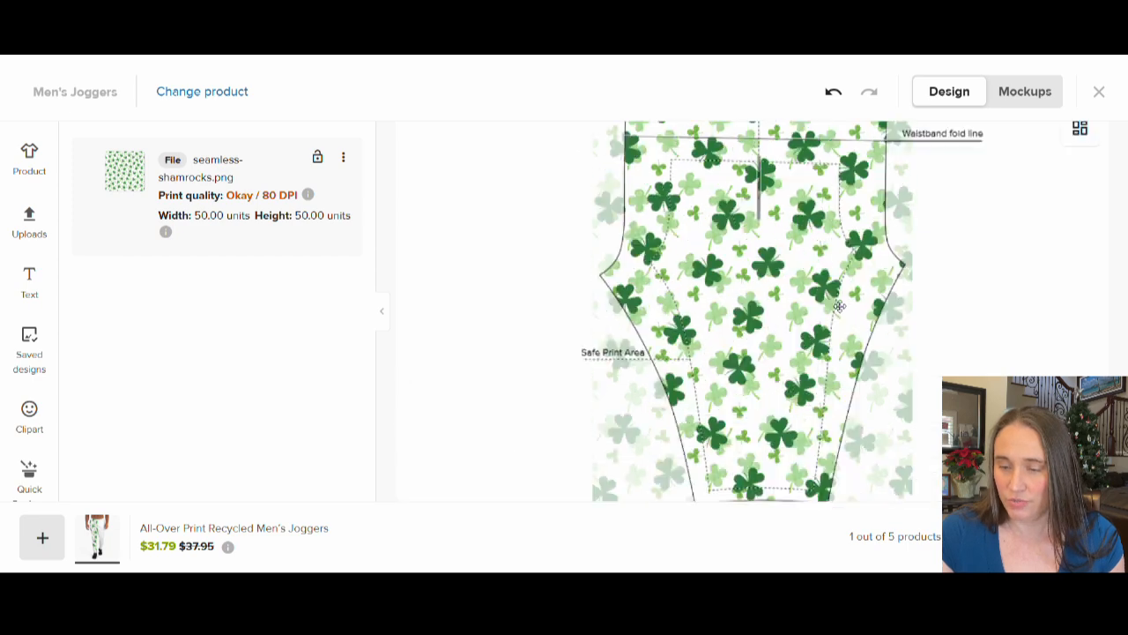
{"action": "left_click_drag", "start_coordinate": [842, 373], "coordinate": [768, 391]}
{"action": "scroll", "coordinate": [740, 353], "scroll_direction": "down", "scroll_amount": 4}
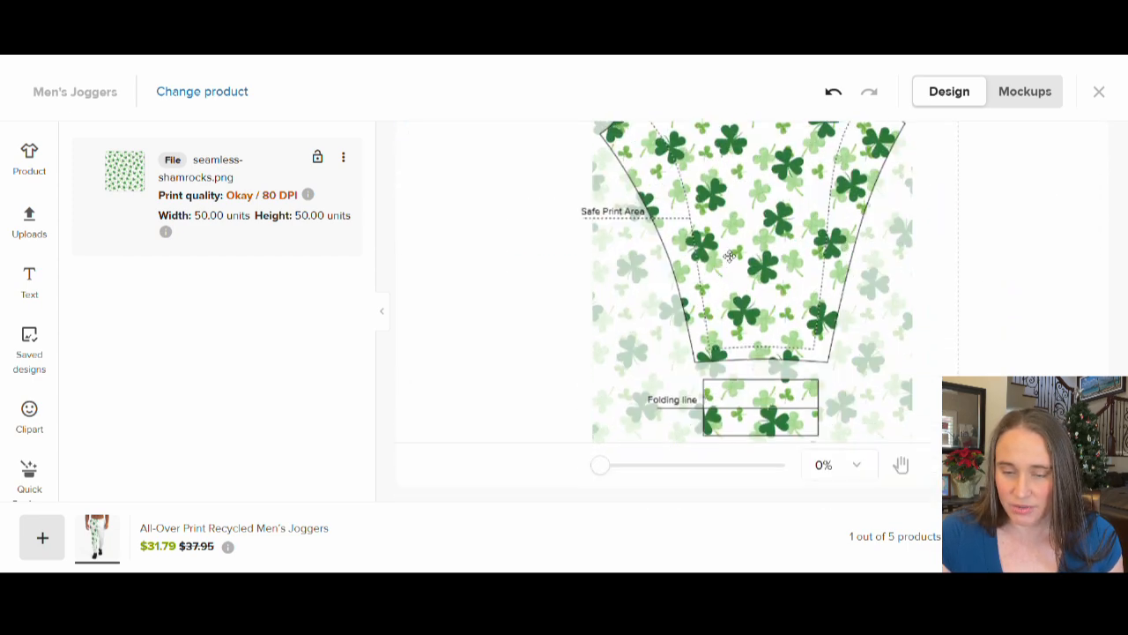
{"action": "left_click_drag", "start_coordinate": [709, 295], "coordinate": [704, 254]}
{"action": "scroll", "coordinate": [904, 293], "scroll_direction": "up", "scroll_amount": 1}
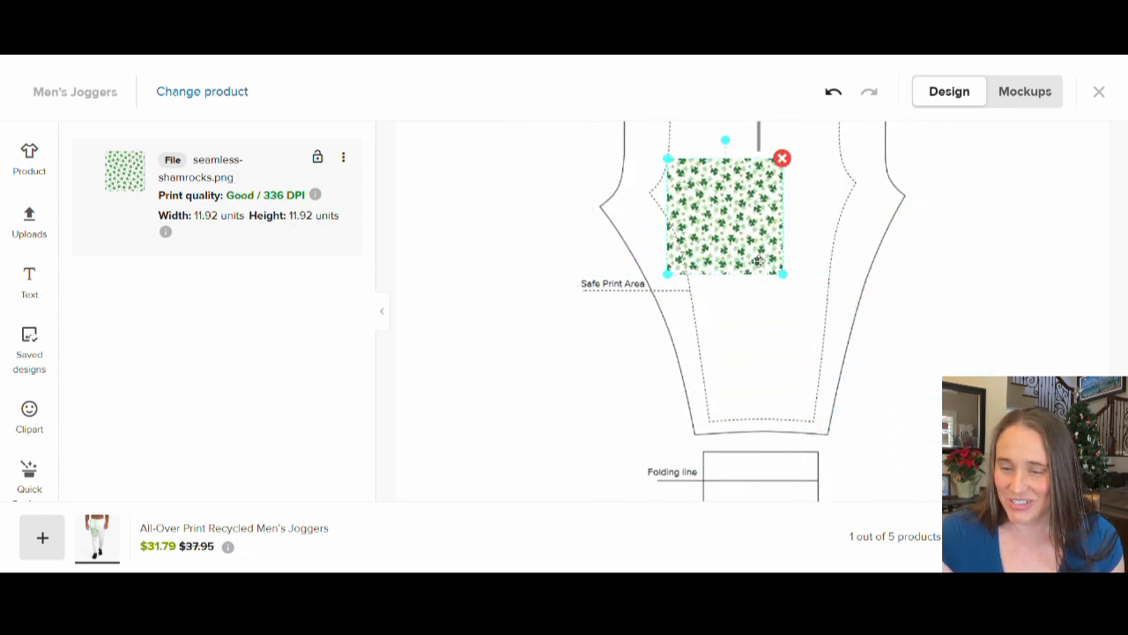
{"action": "left_click_drag", "start_coordinate": [785, 272], "coordinate": [786, 280]}
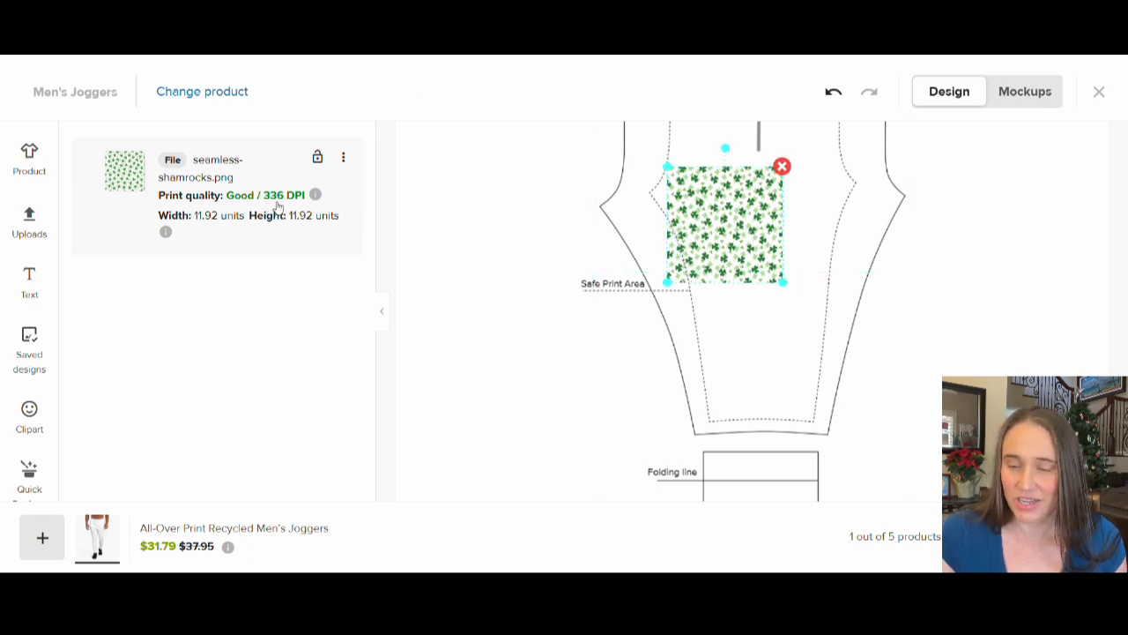
Enlarge the shamrock image on the right leg to about 13.11 by 13.11 units and move it over the leg's upper-left corner.
{"action": "left_click_drag", "start_coordinate": [772, 266], "coordinate": [796, 298]}
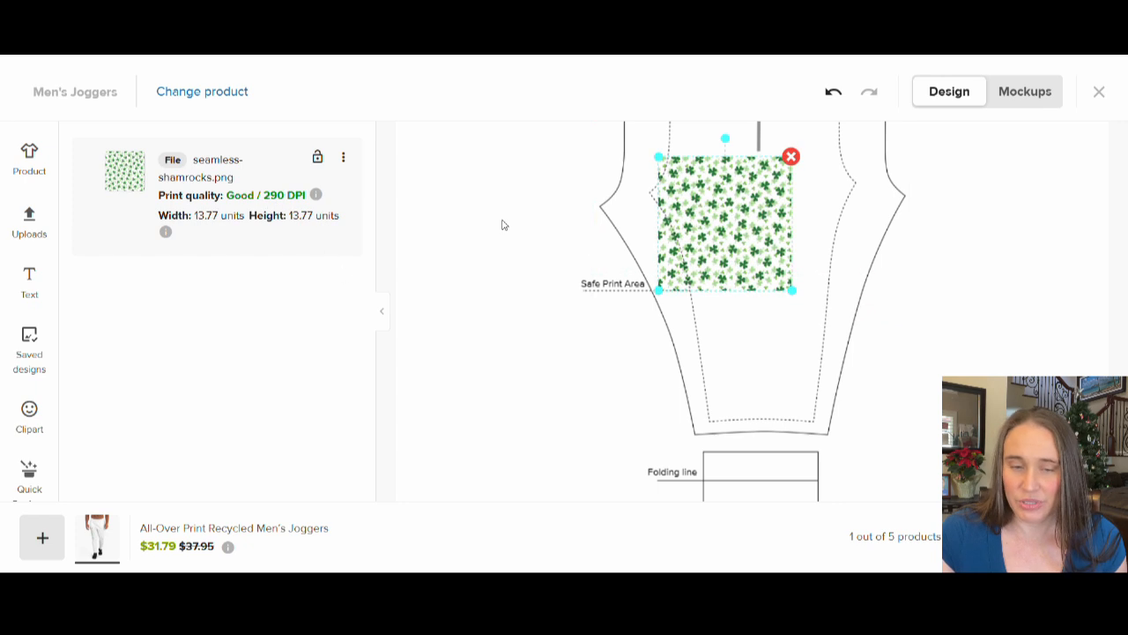
{"action": "left_click_drag", "start_coordinate": [794, 296], "coordinate": [791, 292]}
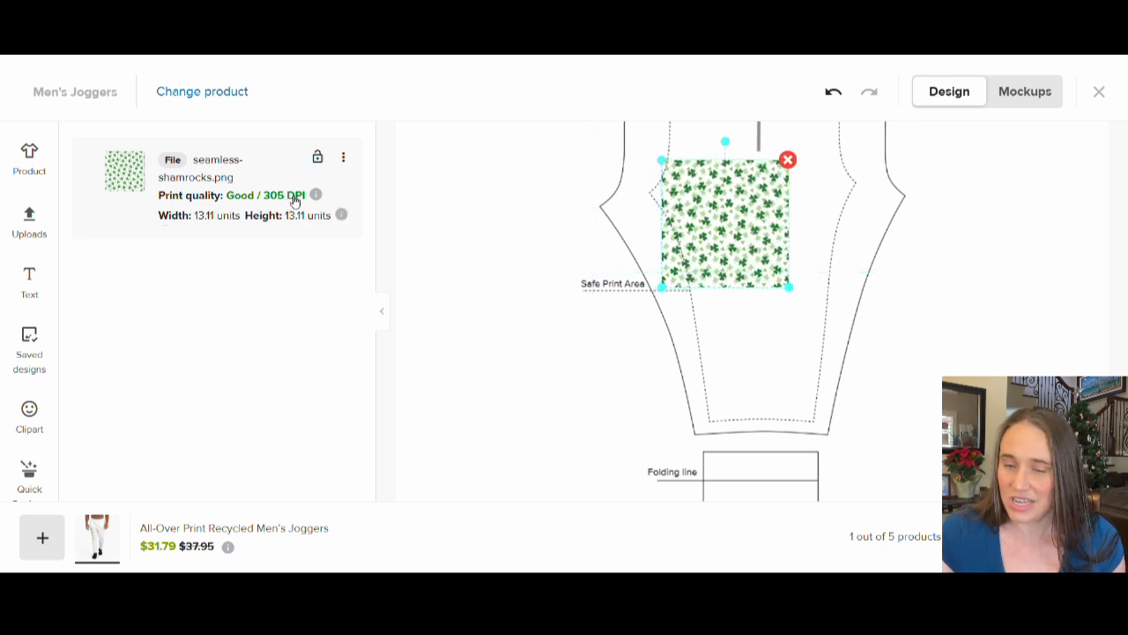
{"action": "scroll", "coordinate": [768, 231], "scroll_direction": "up", "scroll_amount": 3}
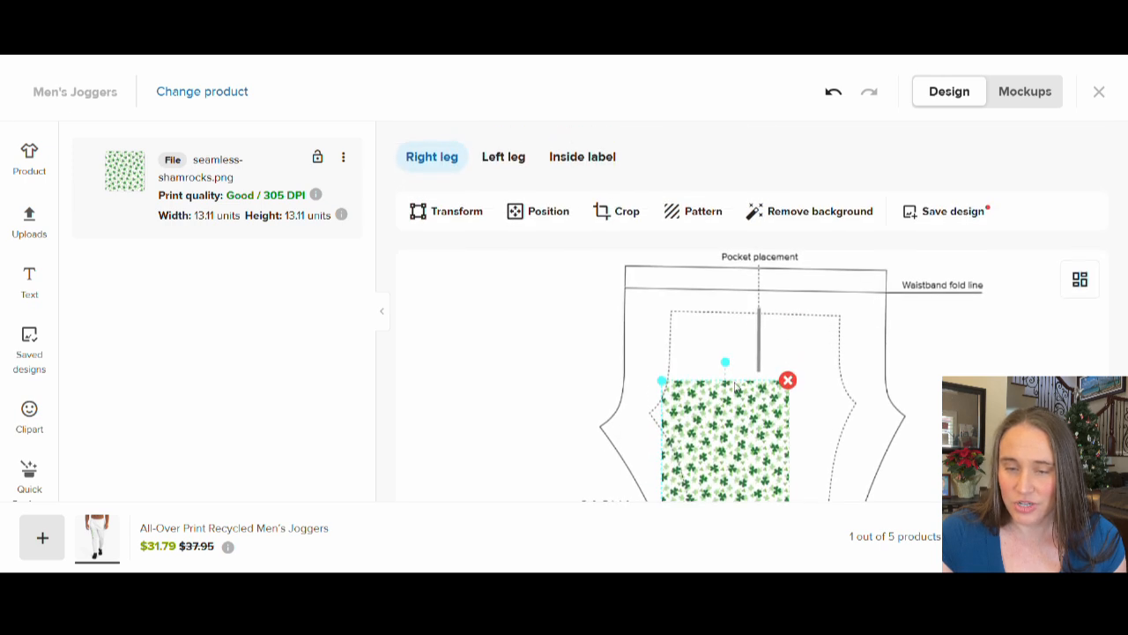
{"action": "left_click_drag", "start_coordinate": [750, 421], "coordinate": [696, 312]}
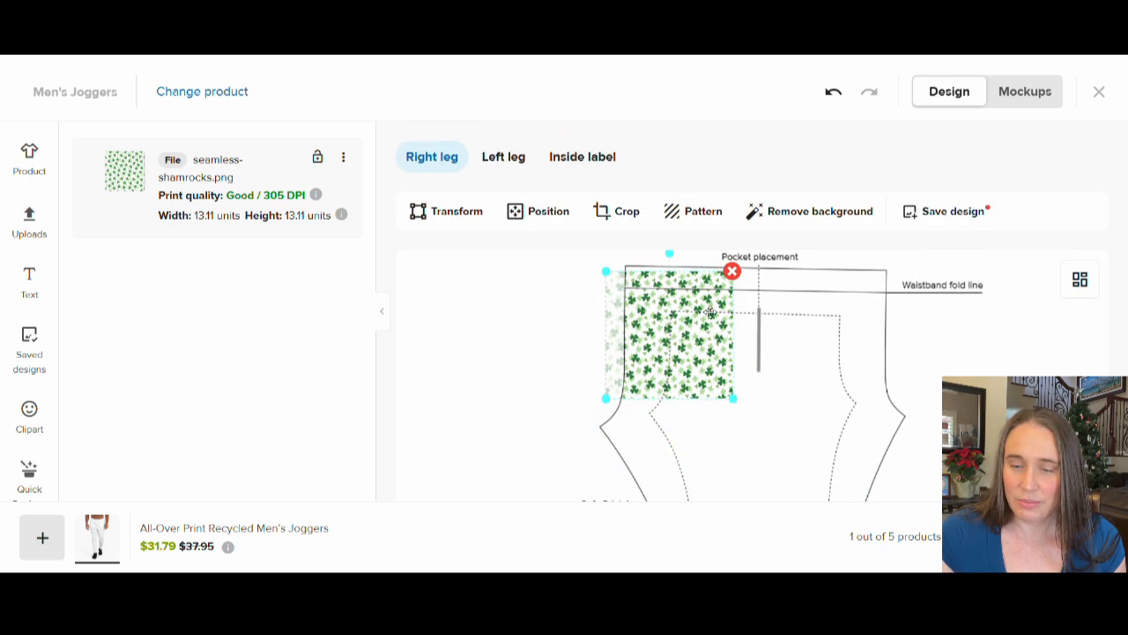
Repeat the right leg's shamrock image as a Block pattern and check that it covers the whole leg and cuff.
{"action": "left_click", "coordinate": [696, 215]}
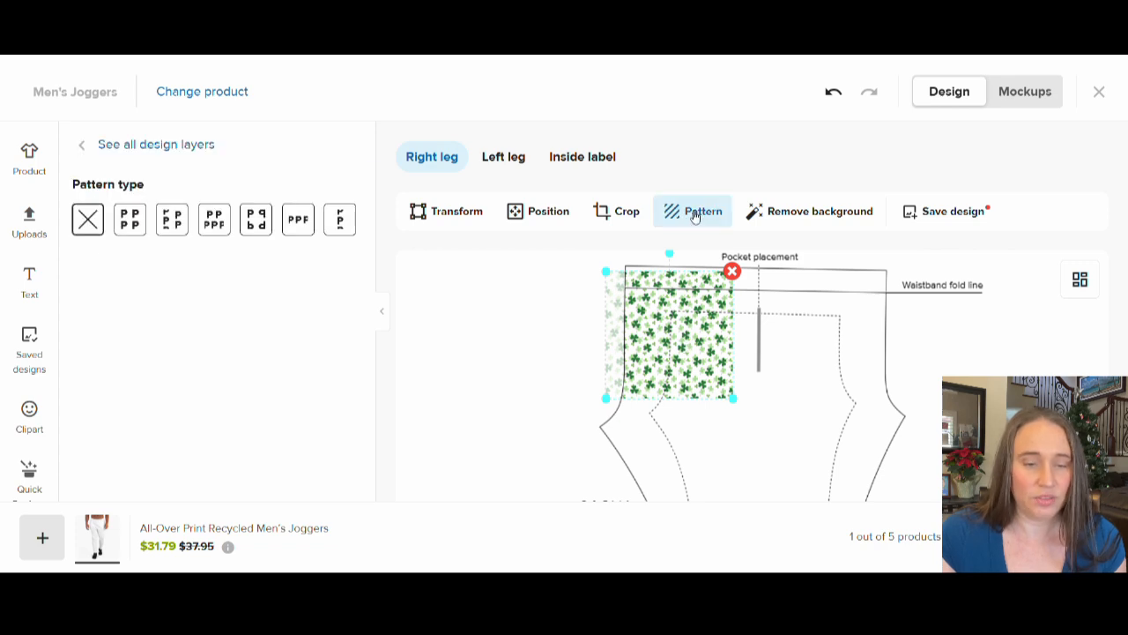
{"action": "left_click", "coordinate": [129, 219]}
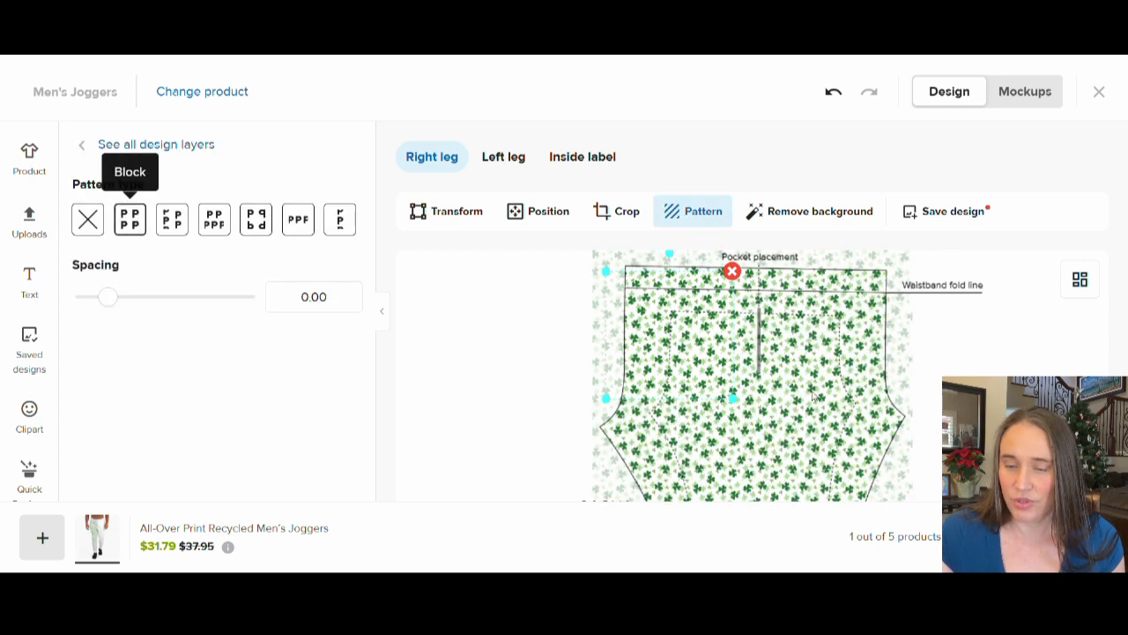
{"action": "scroll", "coordinate": [830, 383], "scroll_direction": "down", "scroll_amount": 2}
{"action": "scroll", "coordinate": [830, 382], "scroll_direction": "down", "scroll_amount": 2}
{"action": "scroll", "coordinate": [793, 450], "scroll_direction": "up", "scroll_amount": 4}
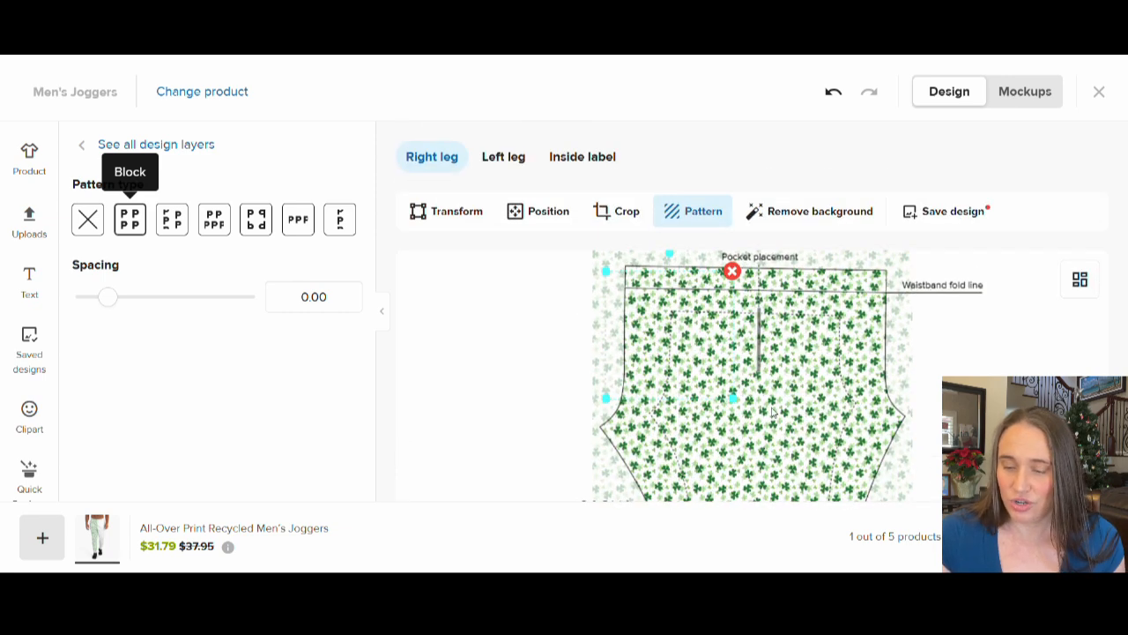
{"action": "scroll", "coordinate": [748, 386], "scroll_direction": "down", "scroll_amount": 5}
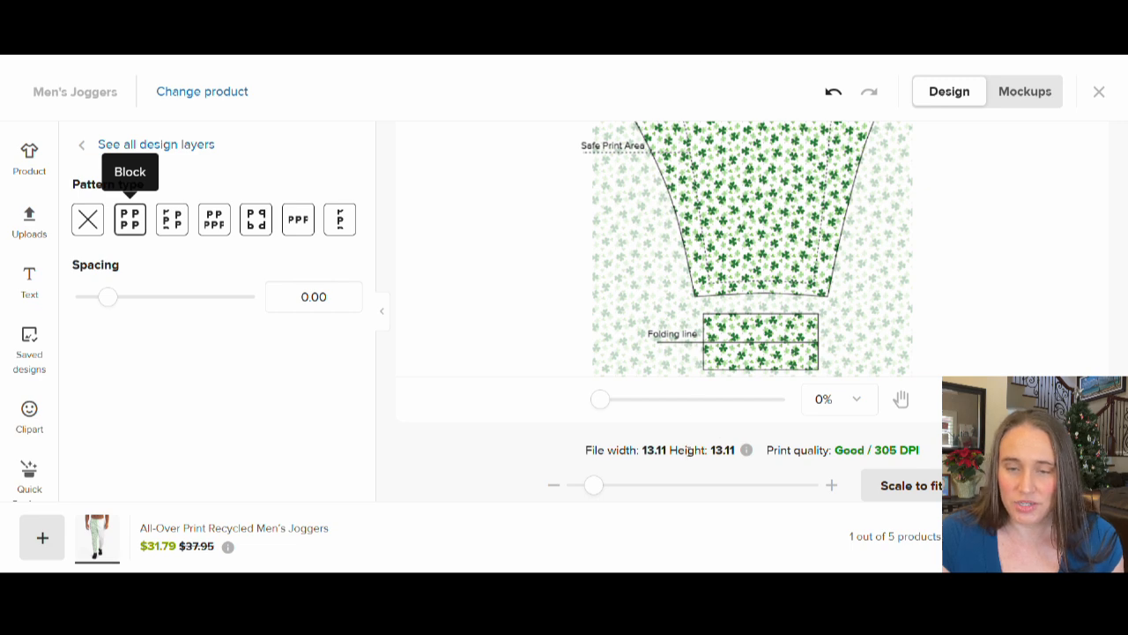
{"action": "scroll", "coordinate": [528, 308], "scroll_direction": "up", "scroll_amount": 5}
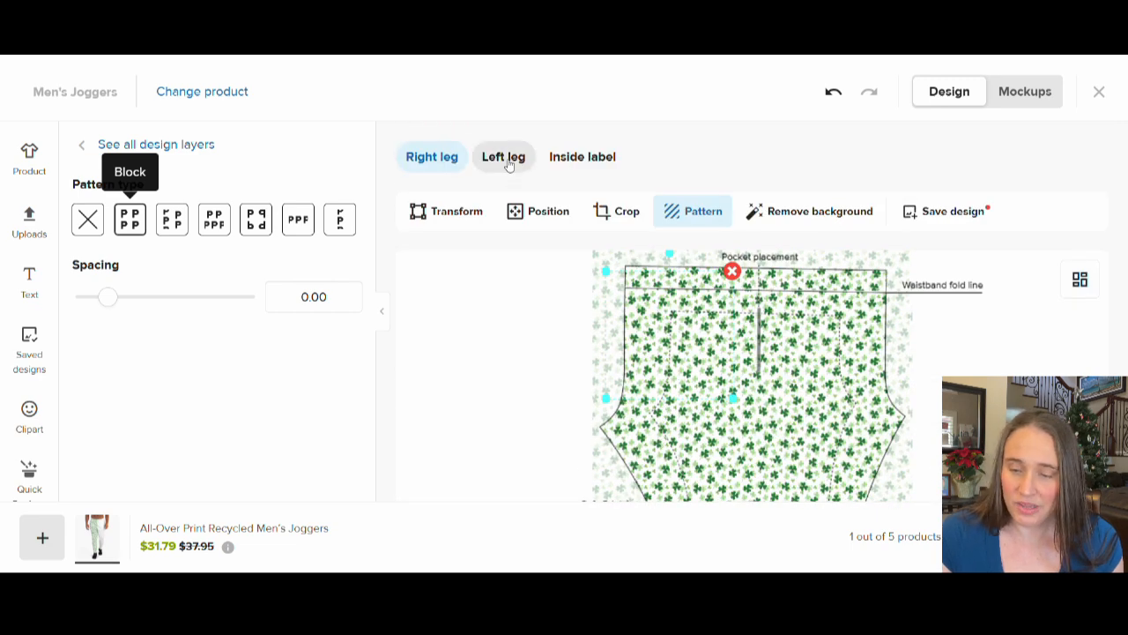
Apply seamless-shamrocks.png from the file library to the joggers' left leg and dismiss the resolution warning.
{"action": "left_click", "coordinate": [506, 161]}
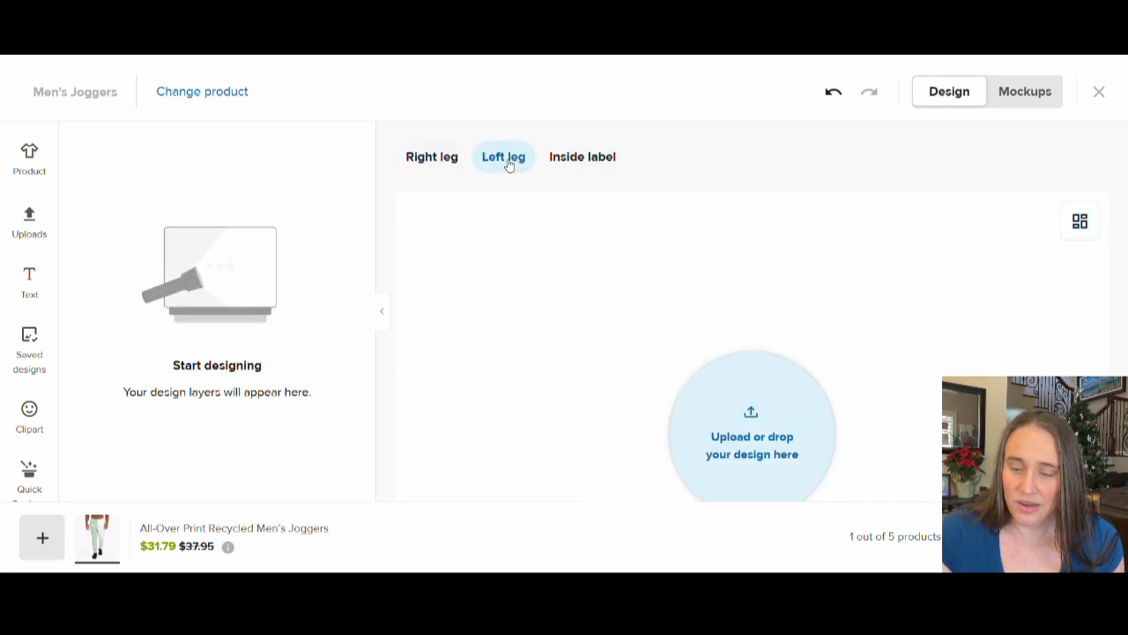
{"action": "left_click", "coordinate": [743, 414]}
{"action": "mouse_move", "coordinate": [181, 301]}
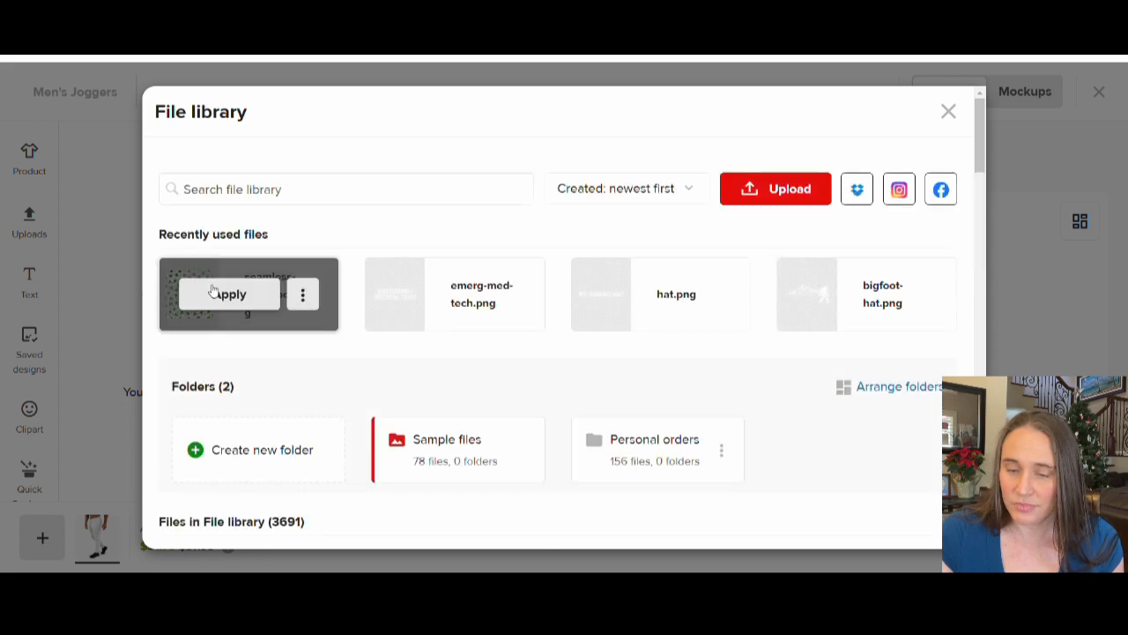
{"action": "left_click", "coordinate": [228, 295]}
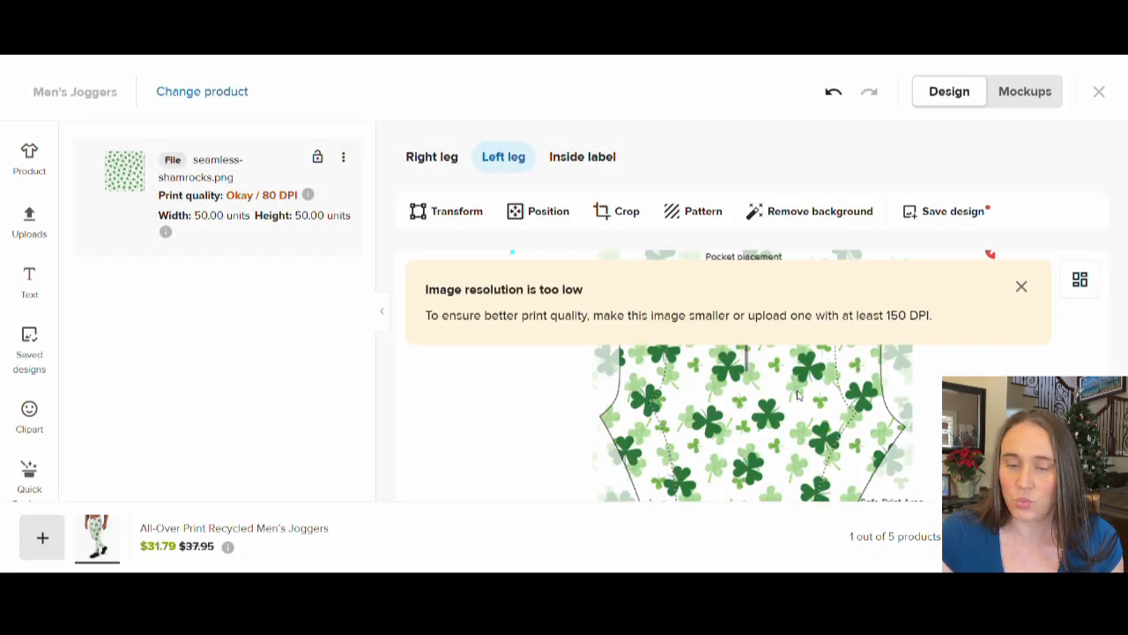
{"action": "left_click", "coordinate": [1022, 287]}
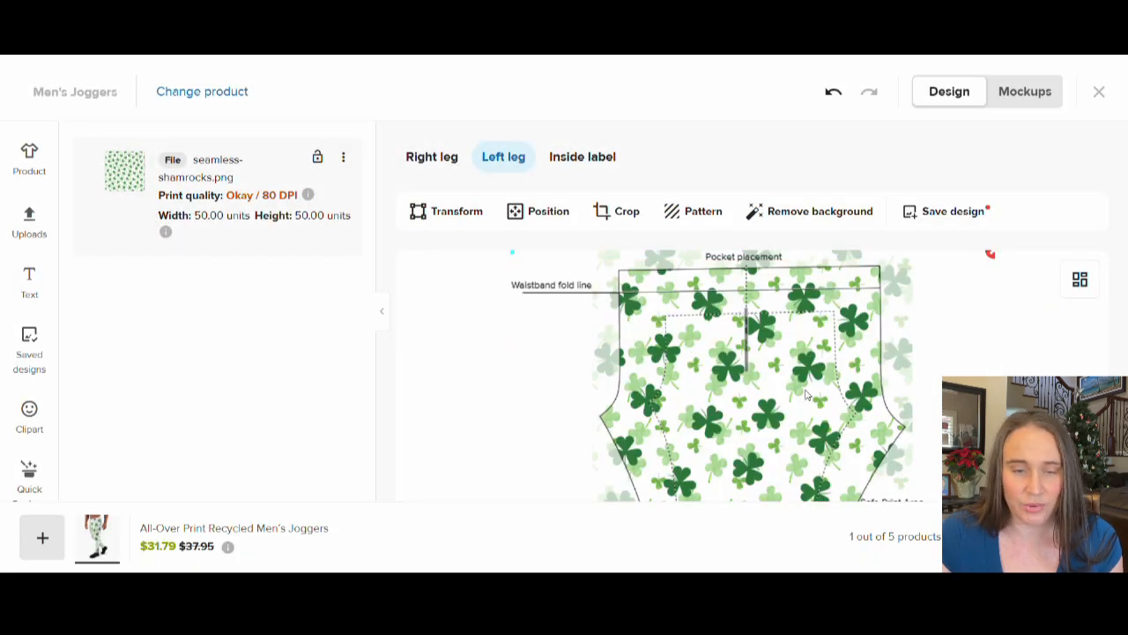
Shrink the shamrock image on the left leg to 13.00 by 13.00 units.
{"action": "scroll", "coordinate": [805, 394], "scroll_direction": "down", "scroll_amount": 5}
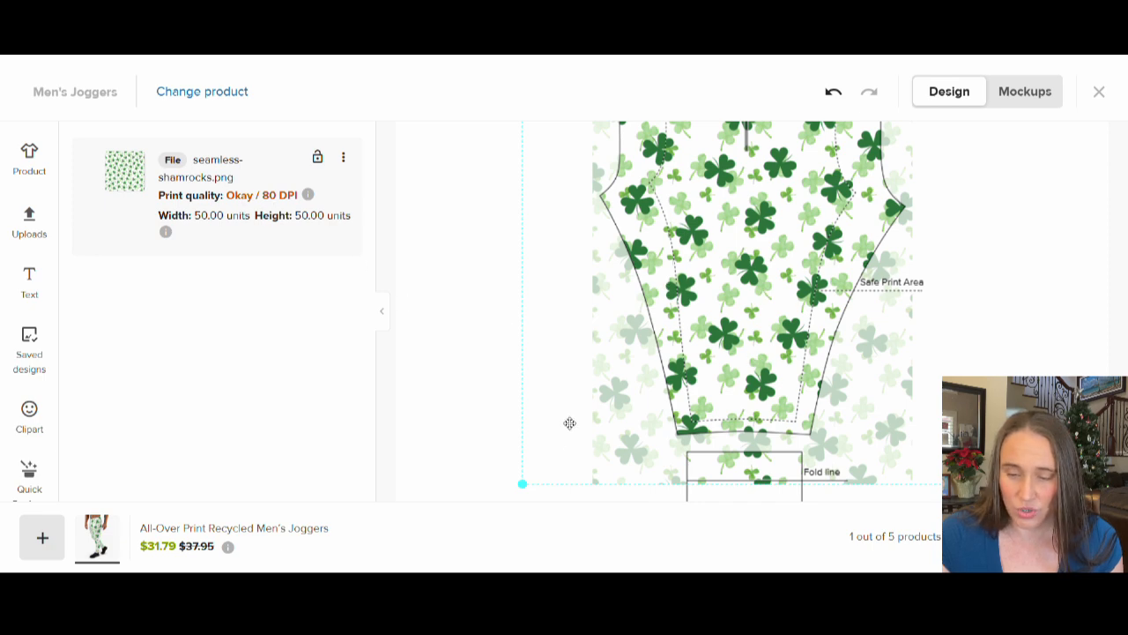
{"action": "left_click_drag", "start_coordinate": [522, 484], "coordinate": [631, 375]}
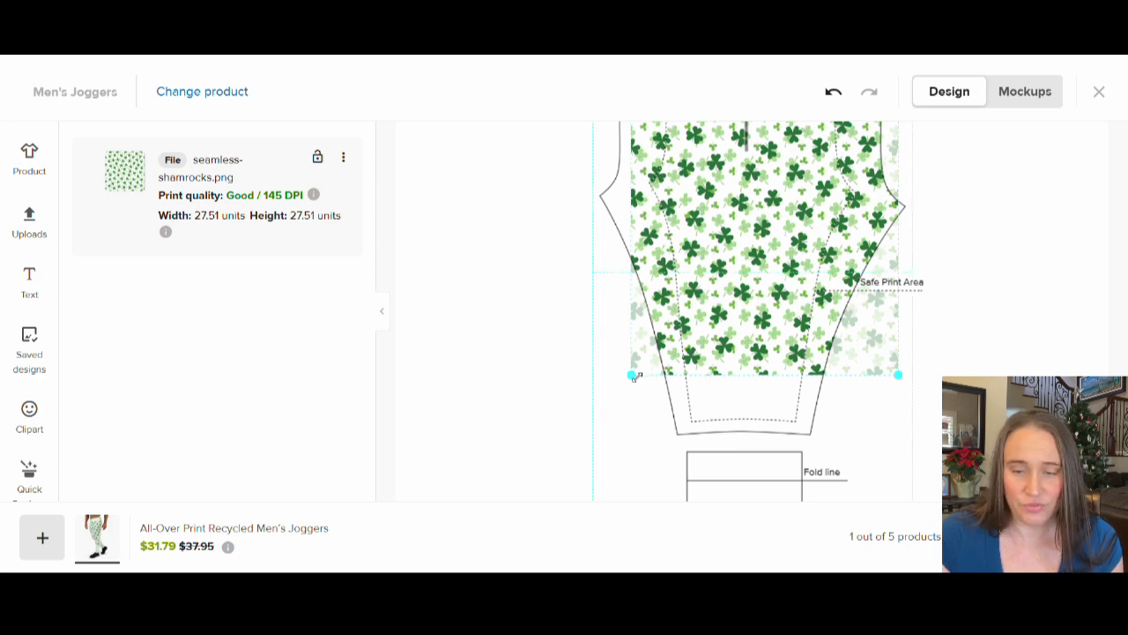
{"action": "left_click_drag", "start_coordinate": [632, 375], "coordinate": [675, 333]}
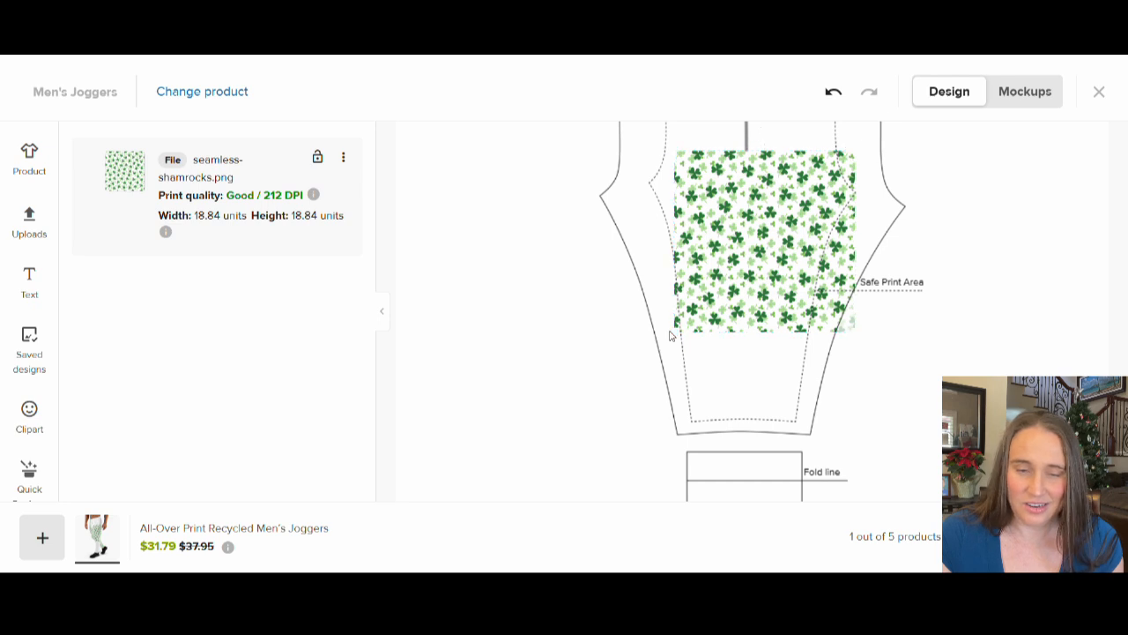
{"action": "left_click_drag", "start_coordinate": [680, 335], "coordinate": [713, 321]}
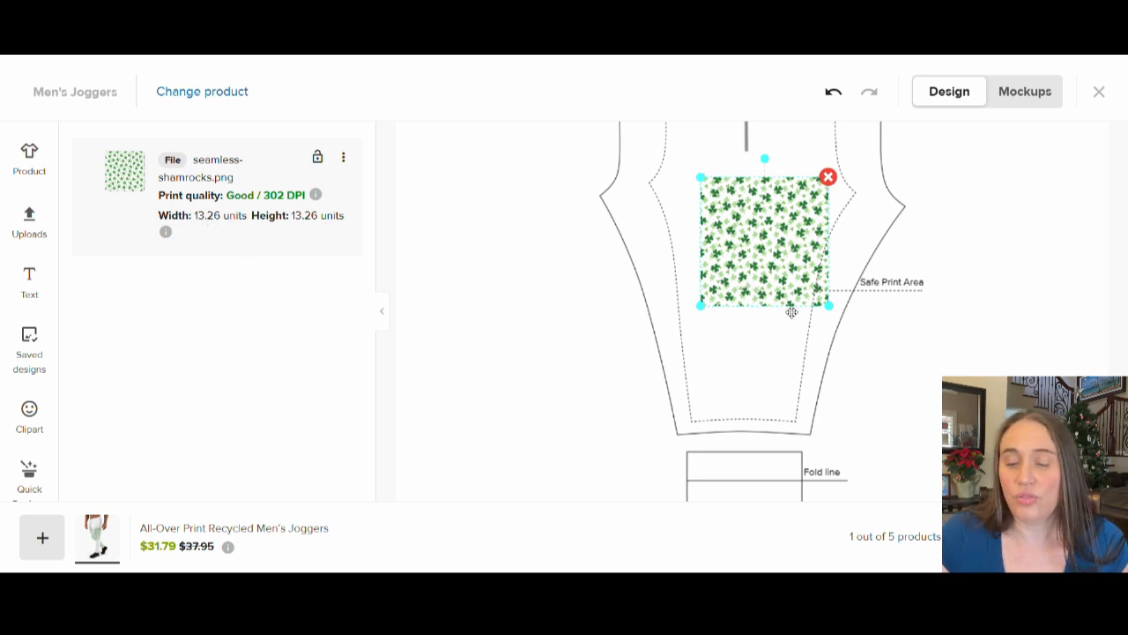
{"action": "scroll", "coordinate": [881, 318], "scroll_direction": "down", "scroll_amount": 2}
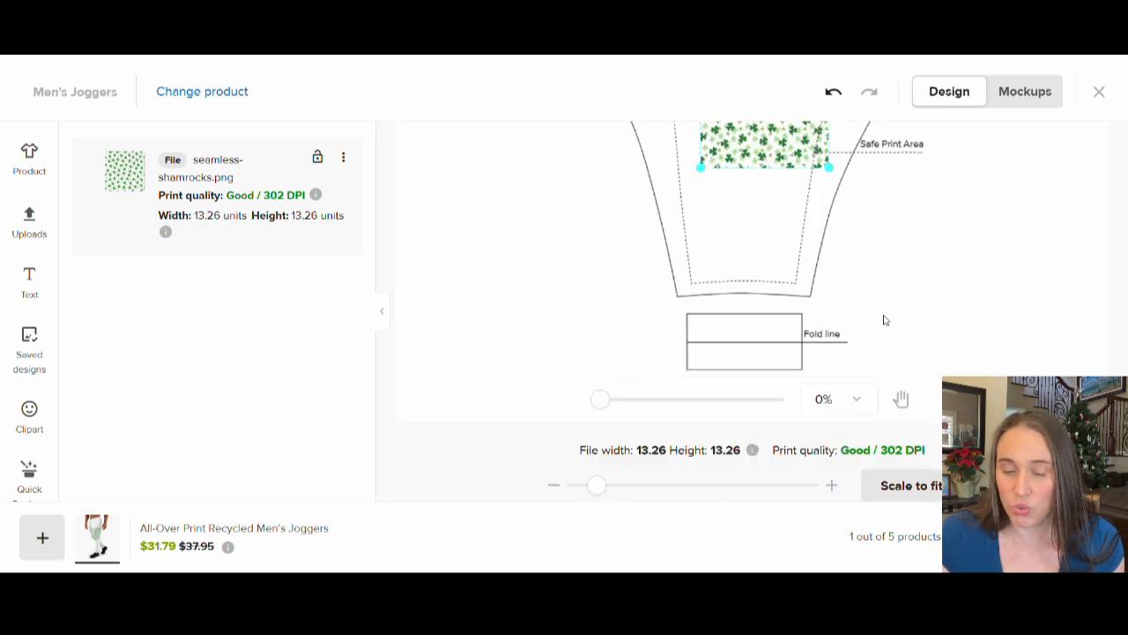
{"action": "left_click", "coordinate": [599, 490]}
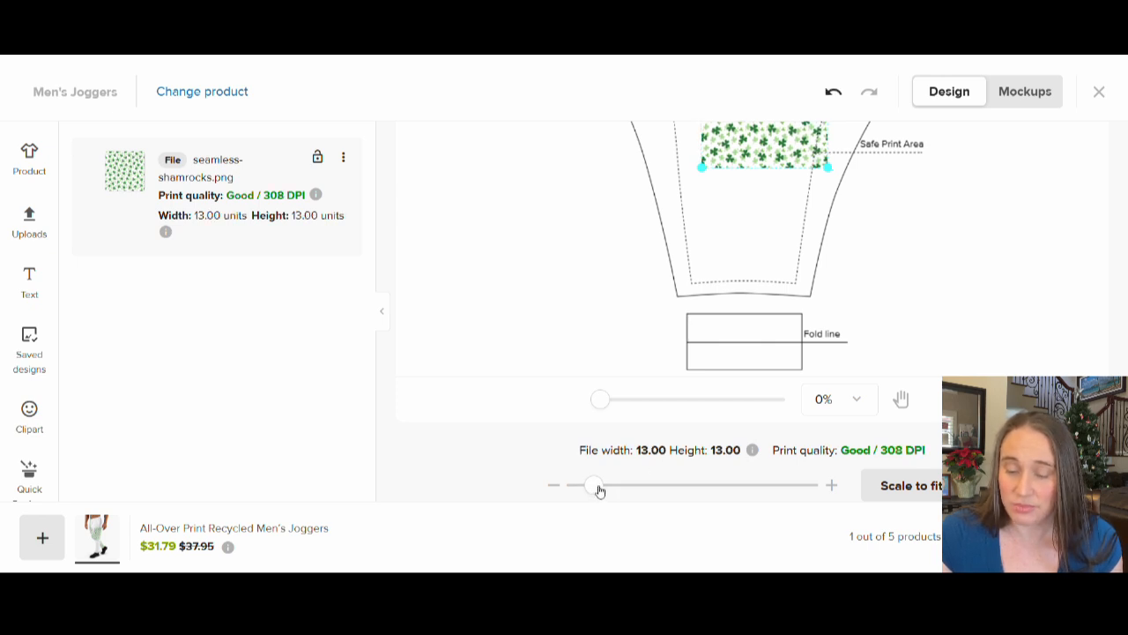
{"action": "left_click_drag", "start_coordinate": [599, 490], "coordinate": [593, 485]}
Resize the right leg's shamrock pattern image to 13.00 by 13.00 units to match the left leg.
{"action": "scroll", "coordinate": [718, 472], "scroll_direction": "up", "scroll_amount": 4}
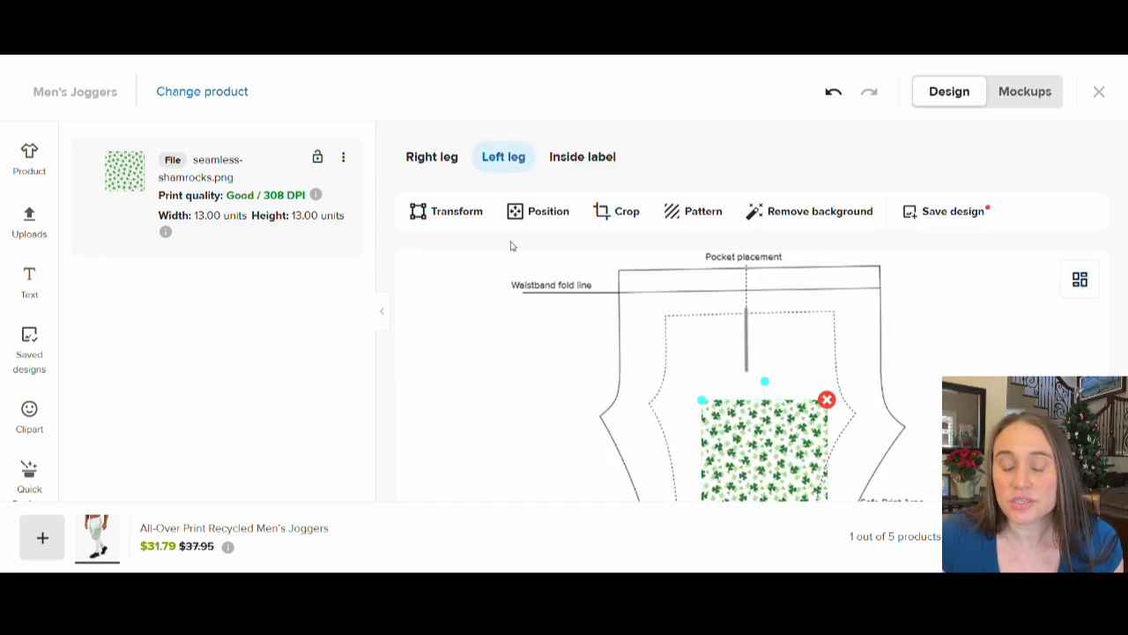
{"action": "left_click", "coordinate": [432, 156]}
{"action": "scroll", "coordinate": [536, 308], "scroll_direction": "down", "scroll_amount": 4}
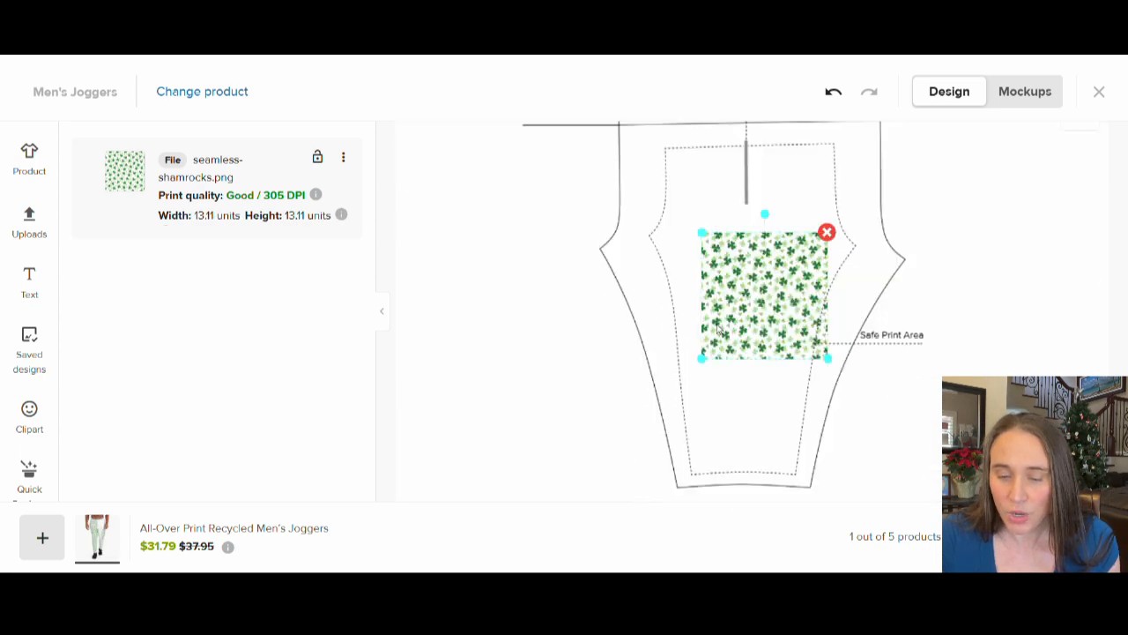
{"action": "scroll", "coordinate": [572, 352], "scroll_direction": "down", "scroll_amount": 1}
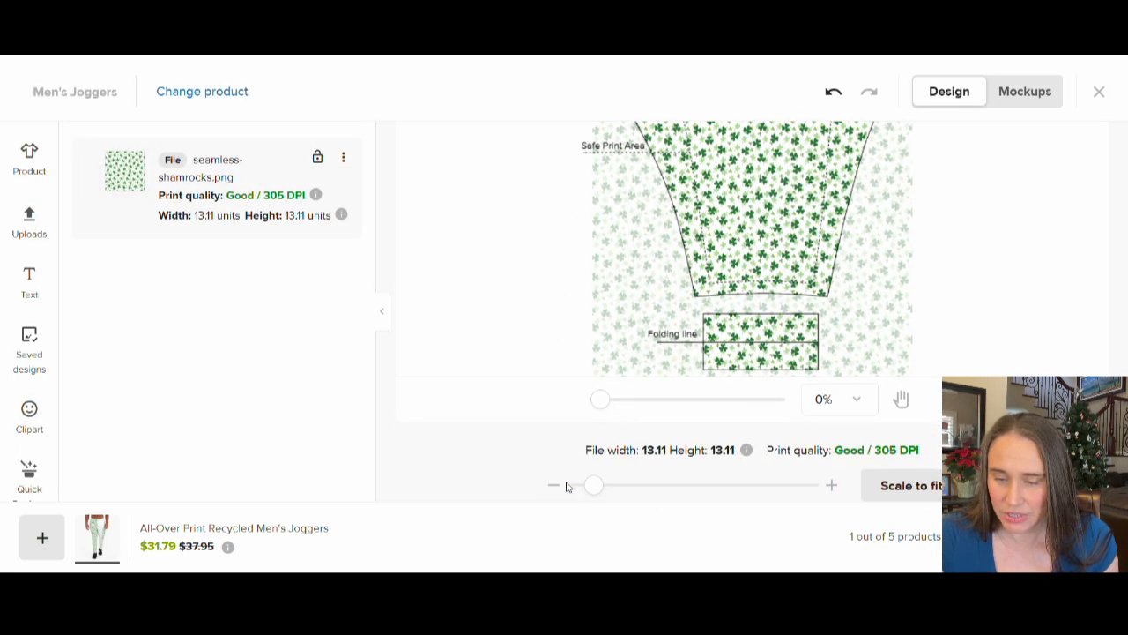
{"action": "left_click_drag", "start_coordinate": [598, 491], "coordinate": [598, 489]}
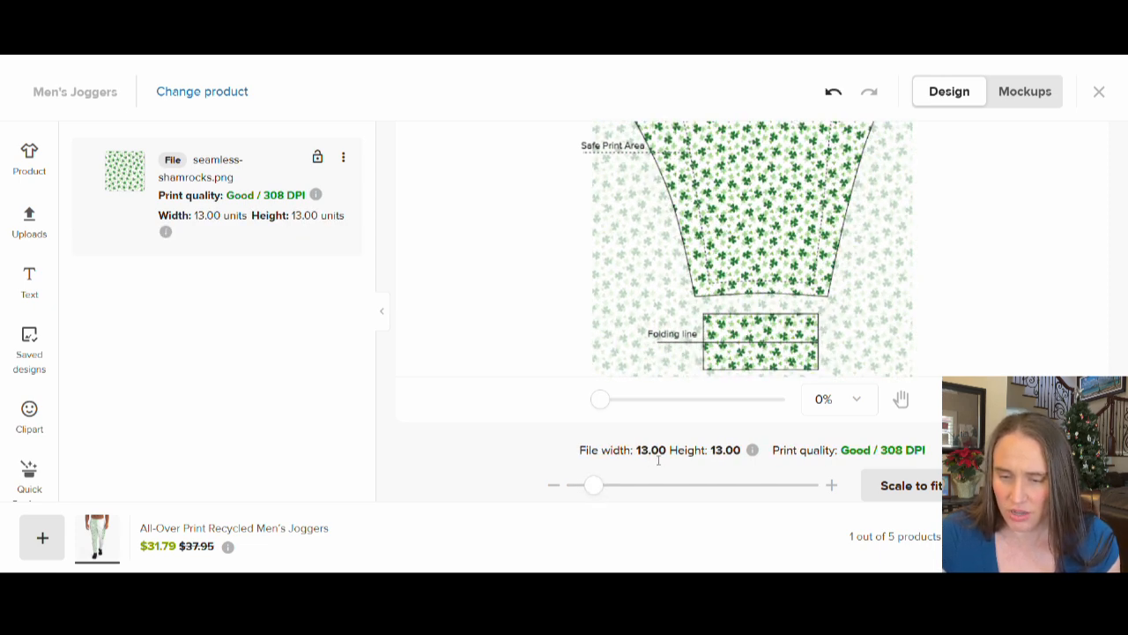
{"action": "scroll", "coordinate": [720, 443], "scroll_direction": "up", "scroll_amount": 5}
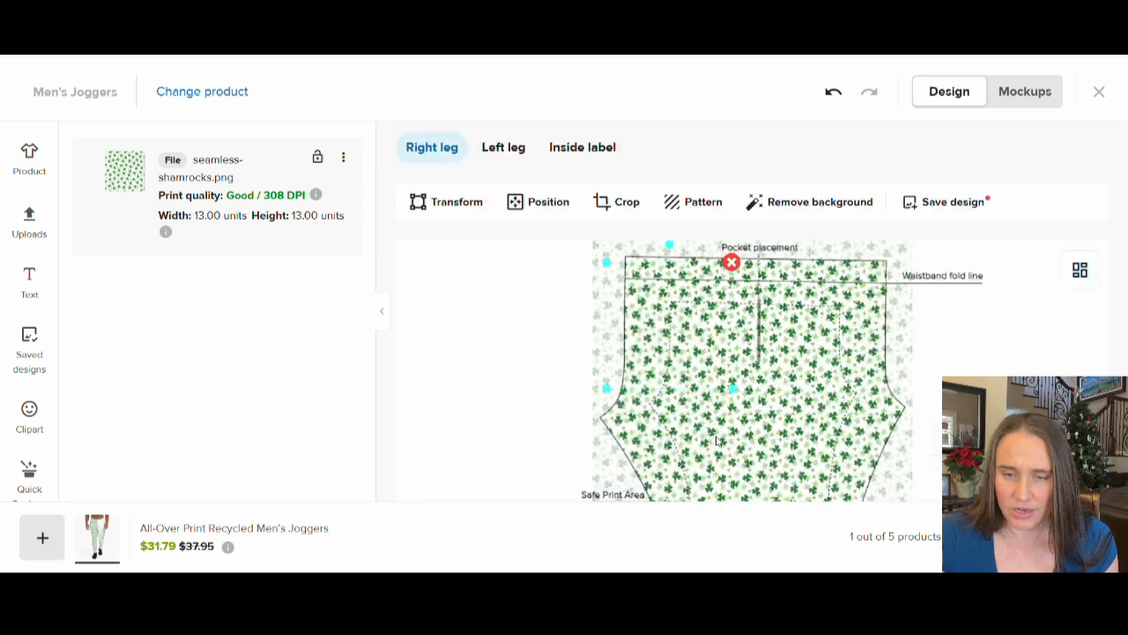
Repeat the left leg's shamrock image as a Block pattern and shift the base tile to the leg's upper-left corner.
{"action": "left_click", "coordinate": [504, 158]}
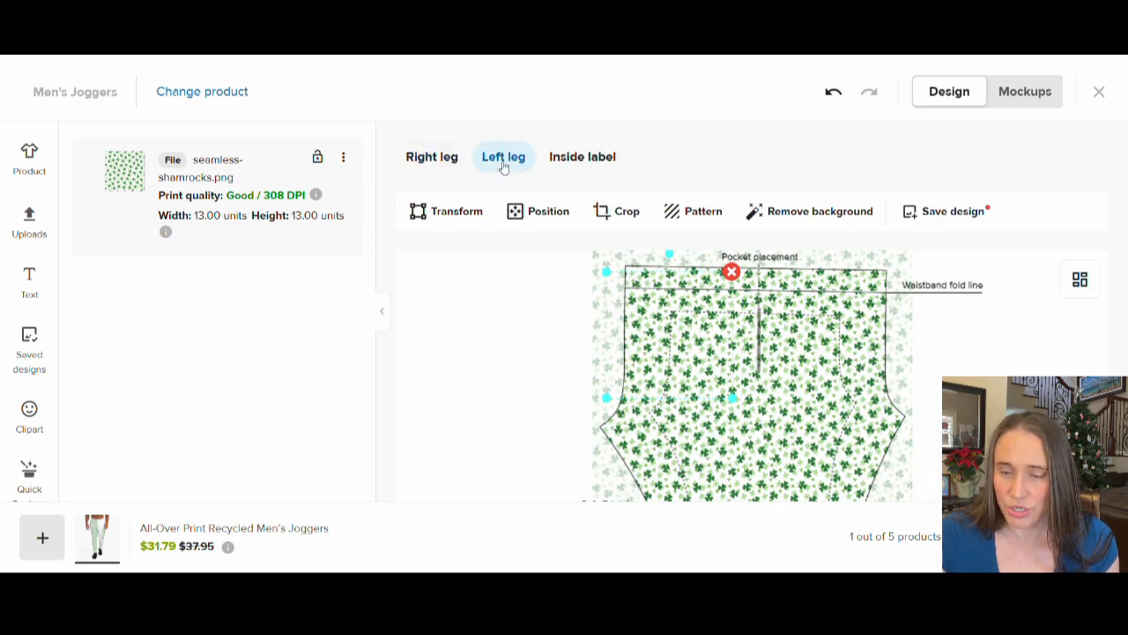
{"action": "scroll", "coordinate": [778, 359], "scroll_direction": "down", "scroll_amount": 3}
{"action": "scroll", "coordinate": [778, 358], "scroll_direction": "down", "scroll_amount": 5}
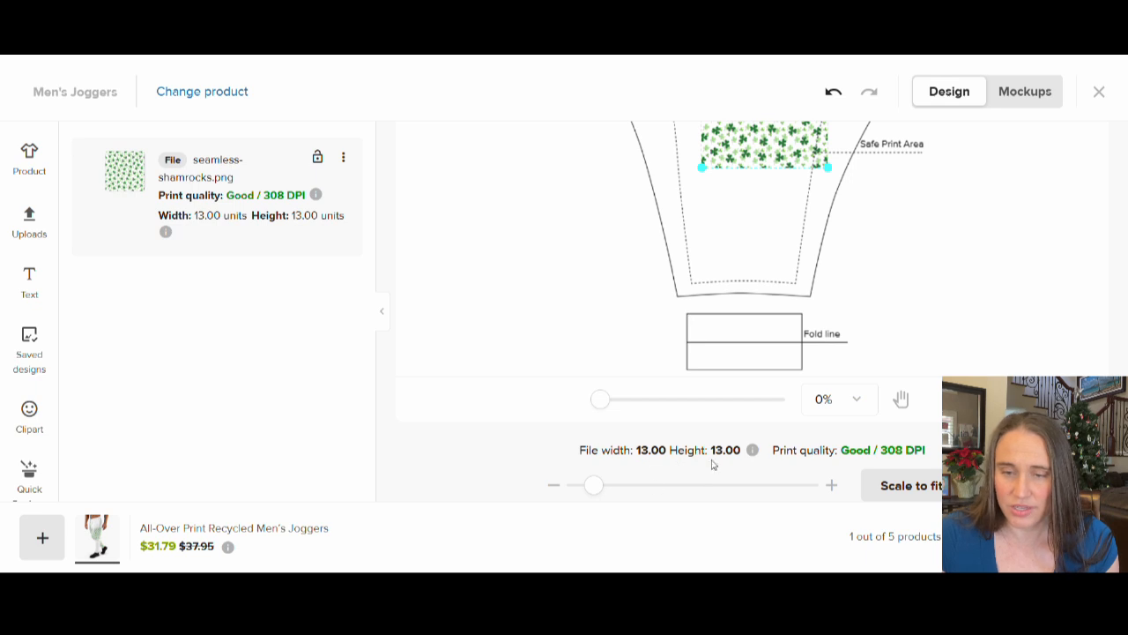
{"action": "scroll", "coordinate": [628, 438], "scroll_direction": "up", "scroll_amount": 5}
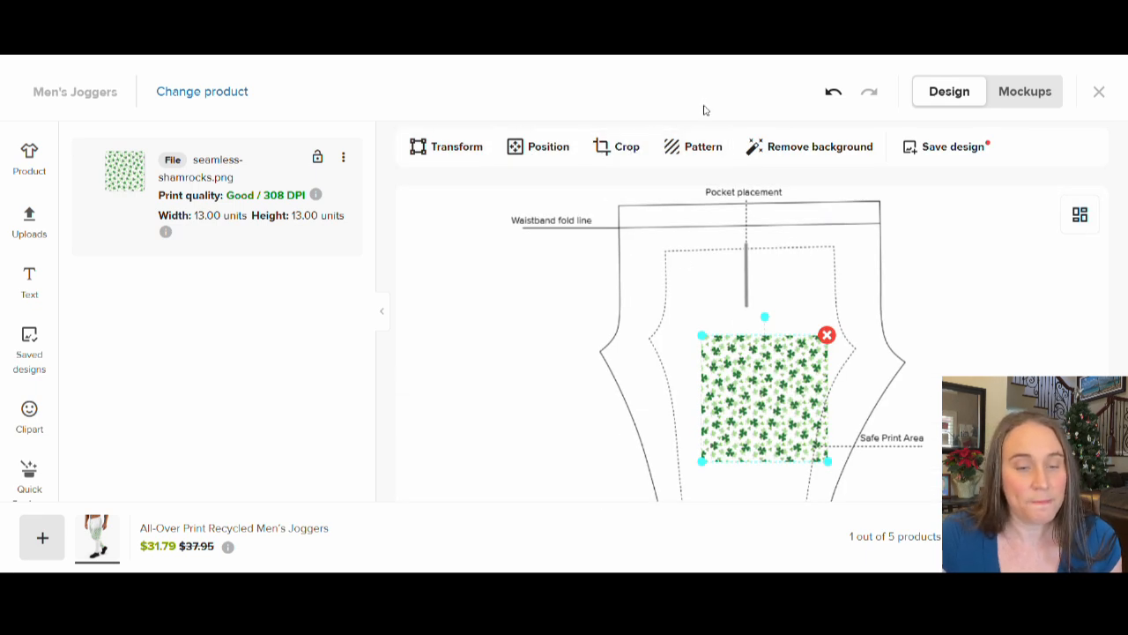
{"action": "left_click", "coordinate": [692, 146]}
{"action": "left_click", "coordinate": [130, 218]}
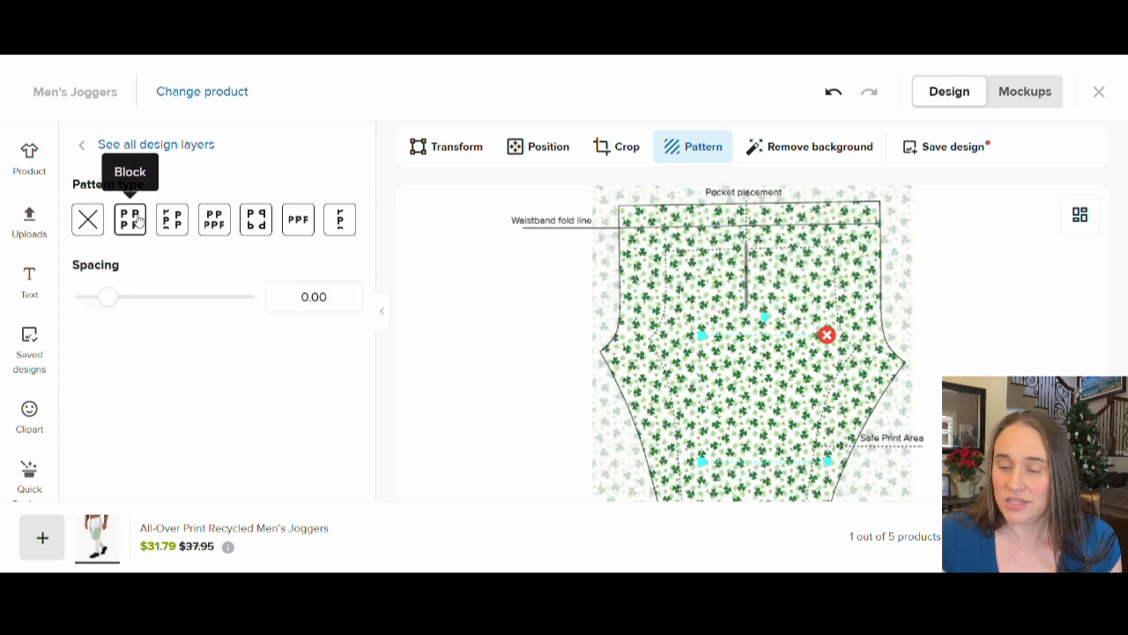
{"action": "scroll", "coordinate": [961, 284], "scroll_direction": "down", "scroll_amount": 2}
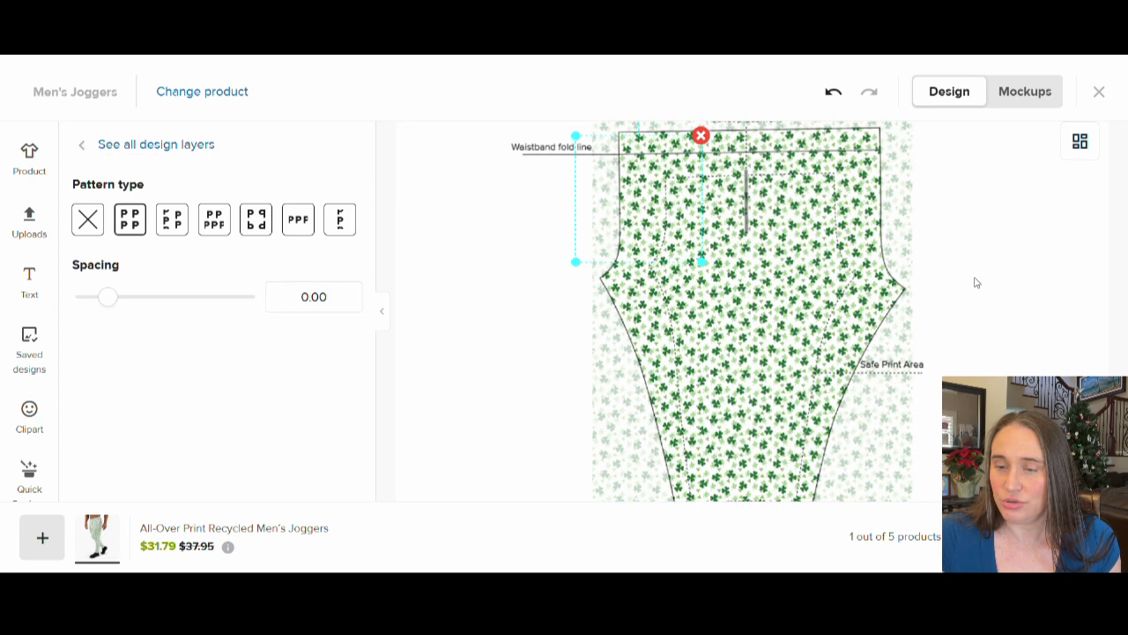
{"action": "scroll", "coordinate": [973, 270], "scroll_direction": "down", "scroll_amount": 5}
{"action": "scroll", "coordinate": [978, 261], "scroll_direction": "up", "scroll_amount": 5}
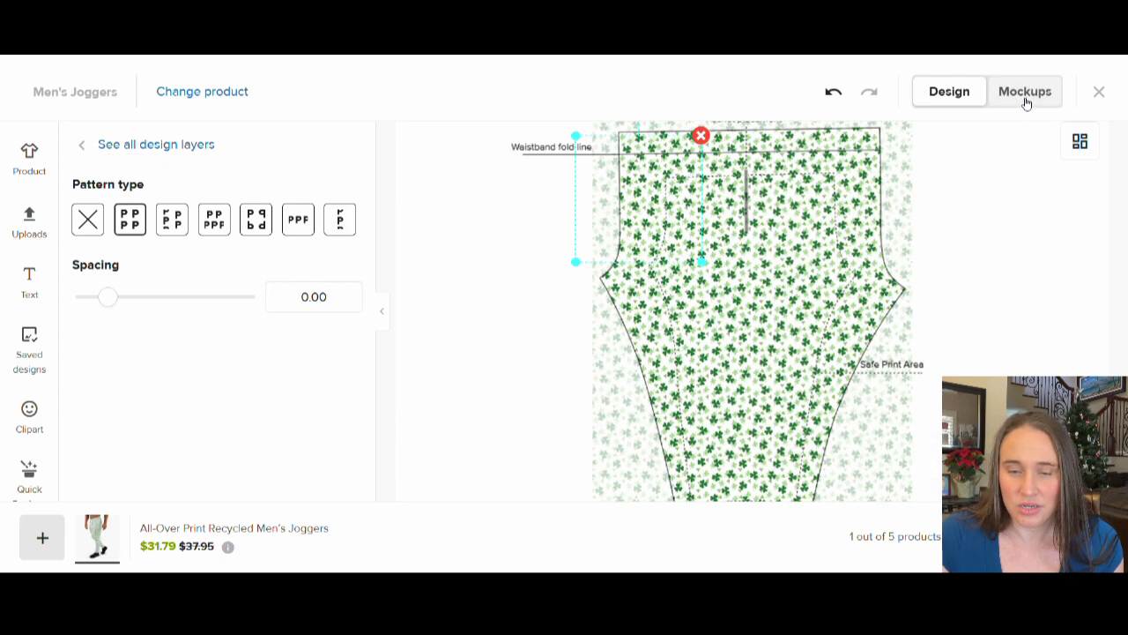
Generate the joggers' mockups with white as the stitch color.
{"action": "left_click", "coordinate": [1024, 97]}
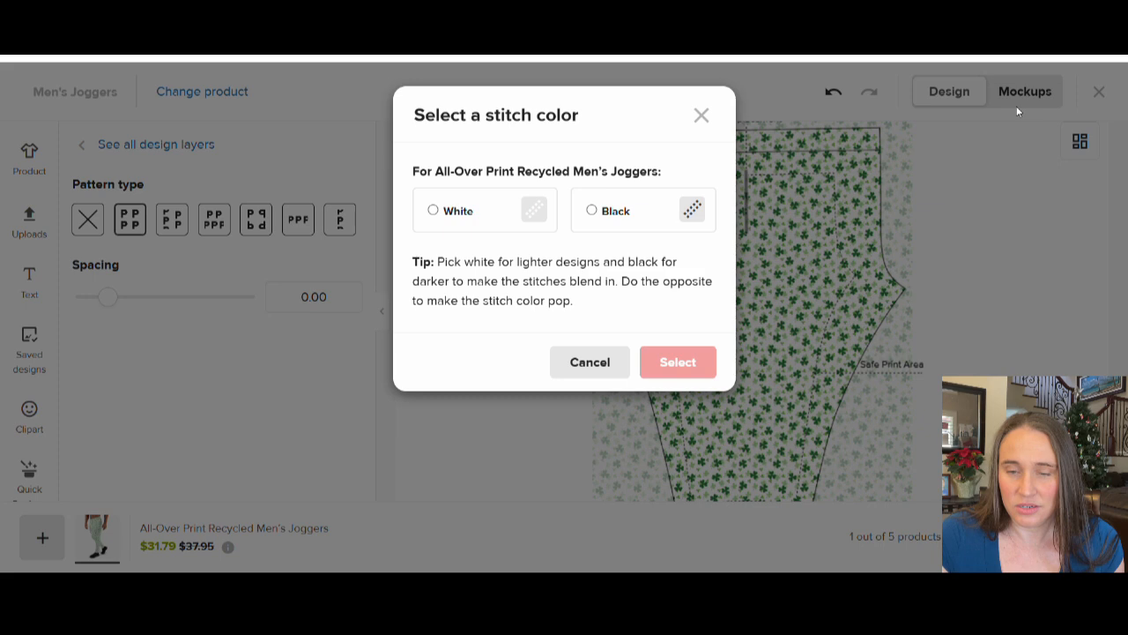
{"action": "left_click", "coordinate": [433, 210]}
{"action": "left_click", "coordinate": [679, 362]}
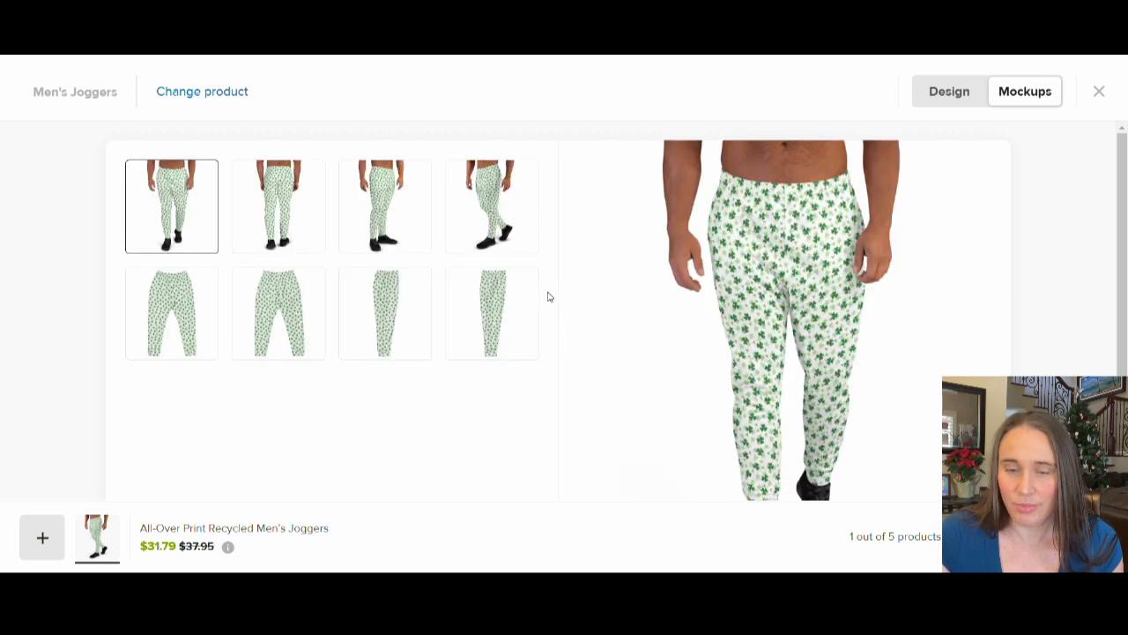
Examine the joggers' mockups from several angles, both on the model and laid flat.
{"action": "scroll", "coordinate": [597, 268], "scroll_direction": "down", "scroll_amount": 2}
{"action": "scroll", "coordinate": [367, 272], "scroll_direction": "up", "scroll_amount": 1}
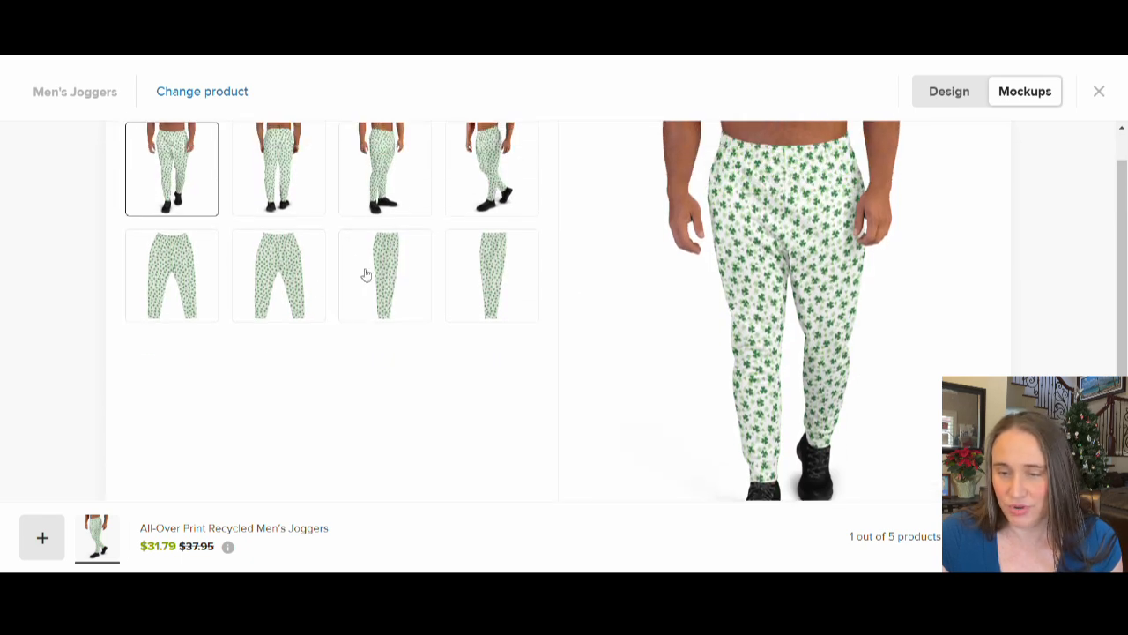
{"action": "left_click", "coordinate": [295, 200]}
{"action": "left_click", "coordinate": [388, 181]}
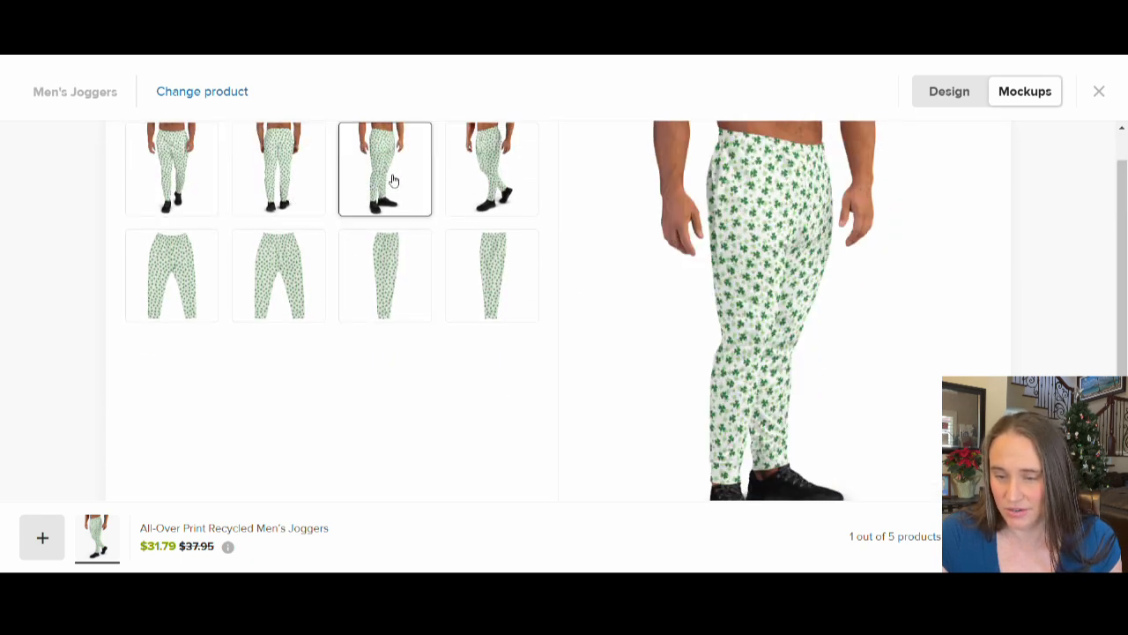
{"action": "left_click", "coordinate": [476, 179]}
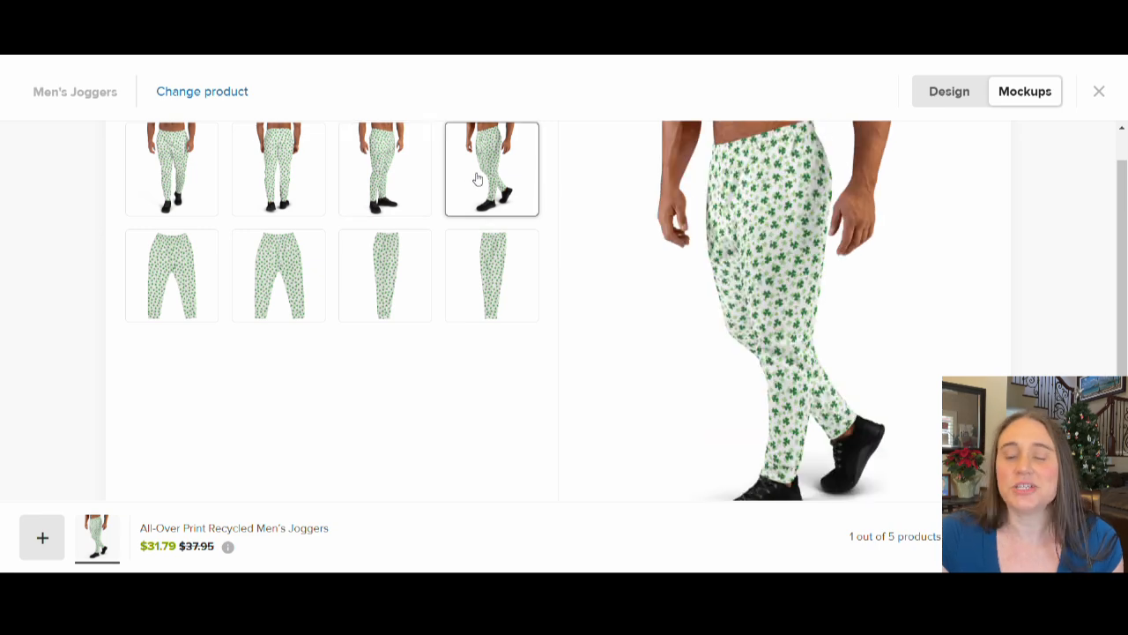
{"action": "left_click", "coordinate": [190, 279]}
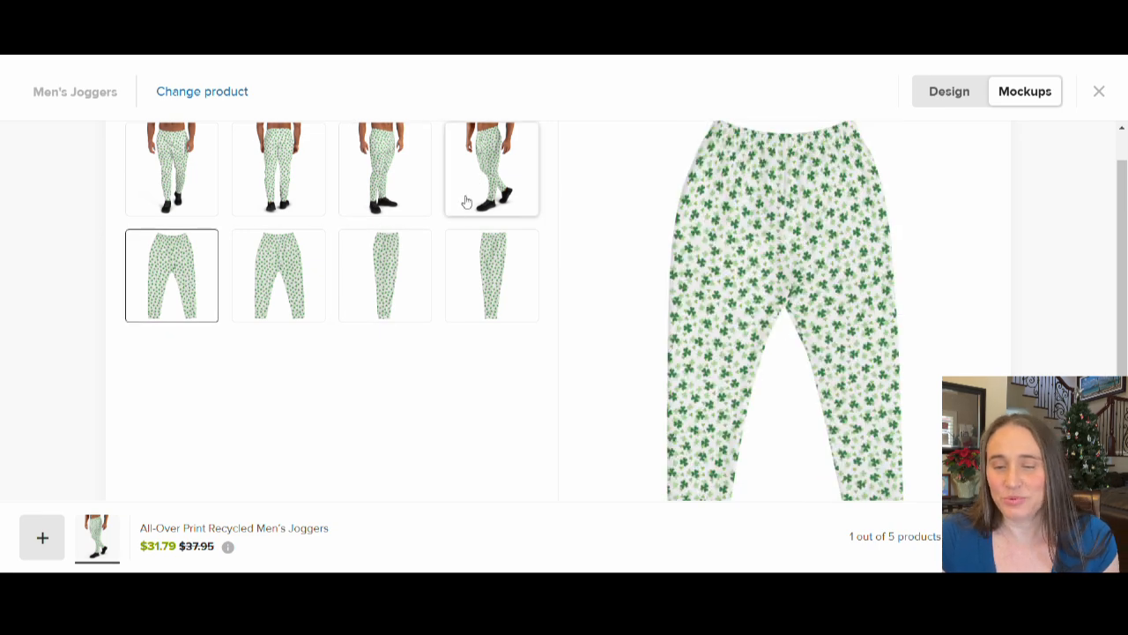
{"action": "scroll", "coordinate": [426, 232], "scroll_direction": "up", "scroll_amount": 1}
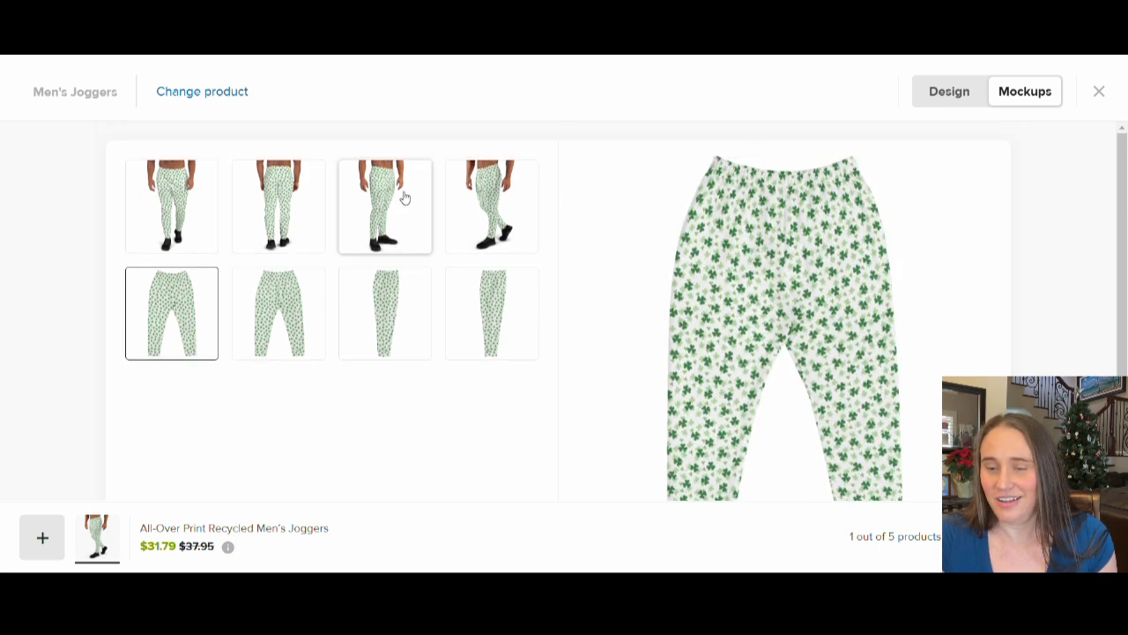
{"action": "left_click", "coordinate": [483, 214]}
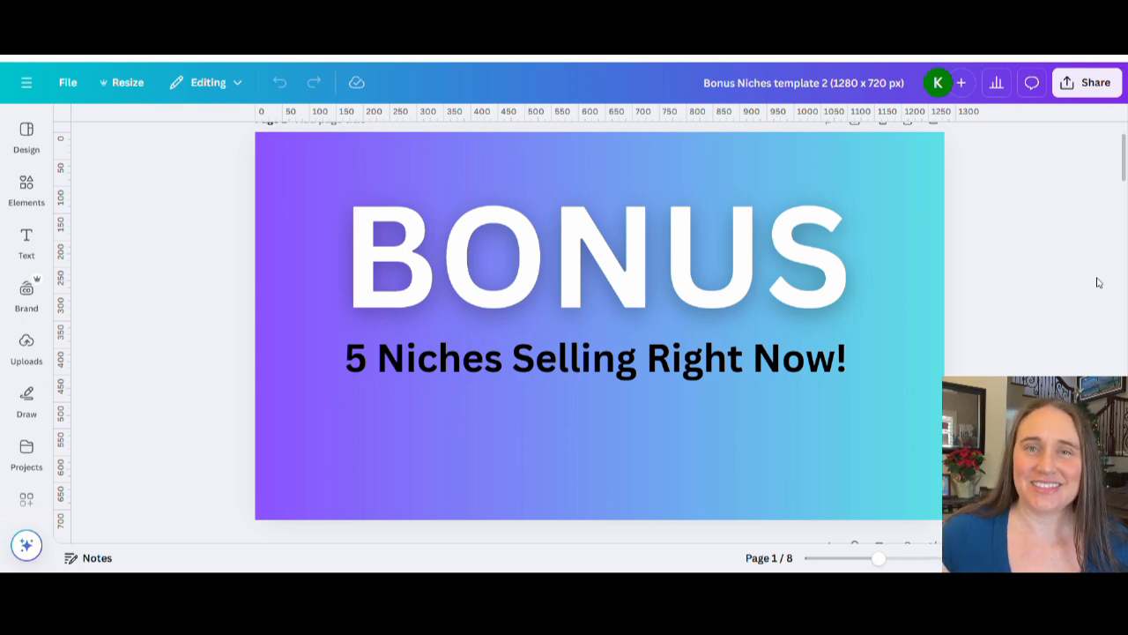
Switch to the Bonus Niches template 2 design in Canva and review its slides through the slogan list on page 4.
{"action": "scroll", "coordinate": [1084, 283], "scroll_direction": "down", "scroll_amount": 10}
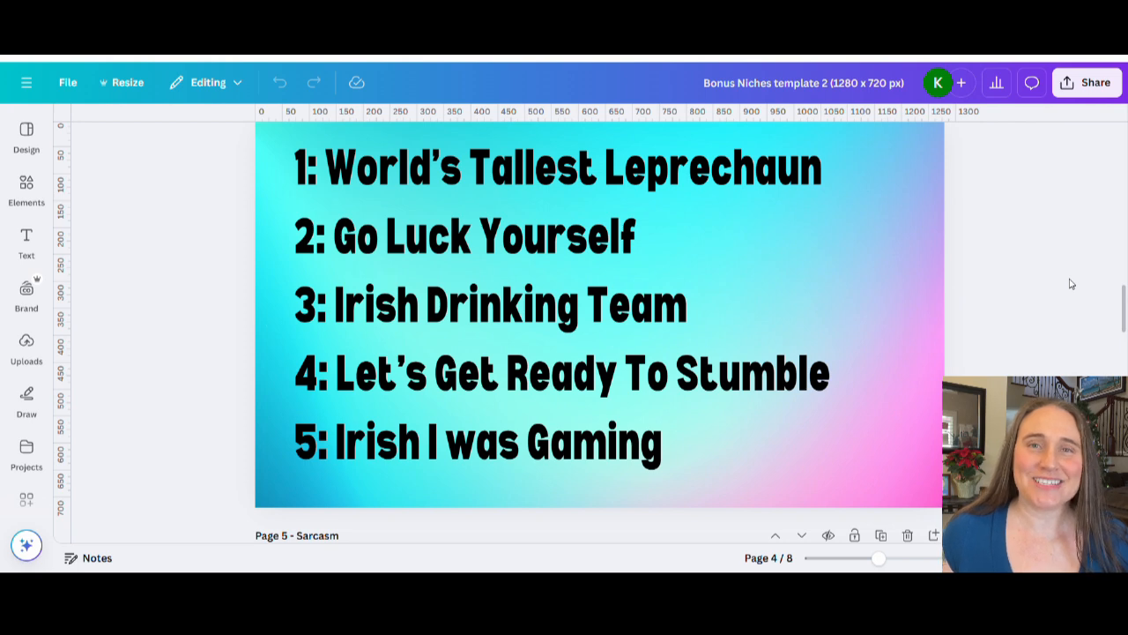